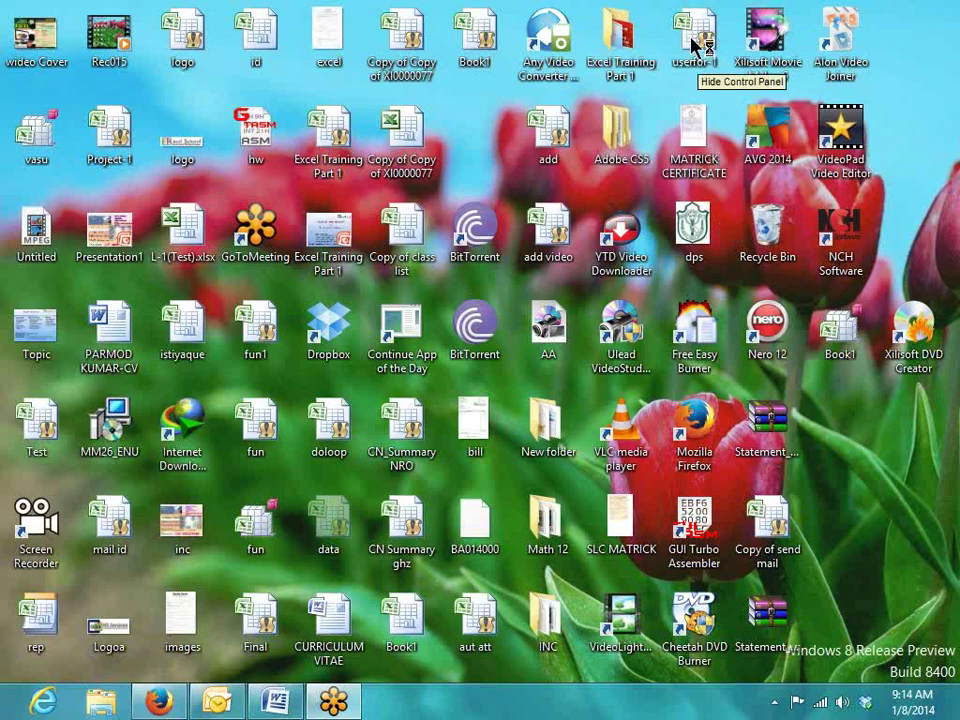
Launch Excel 2007 from the Start screen and maximize the blank Book1 window
key("super")
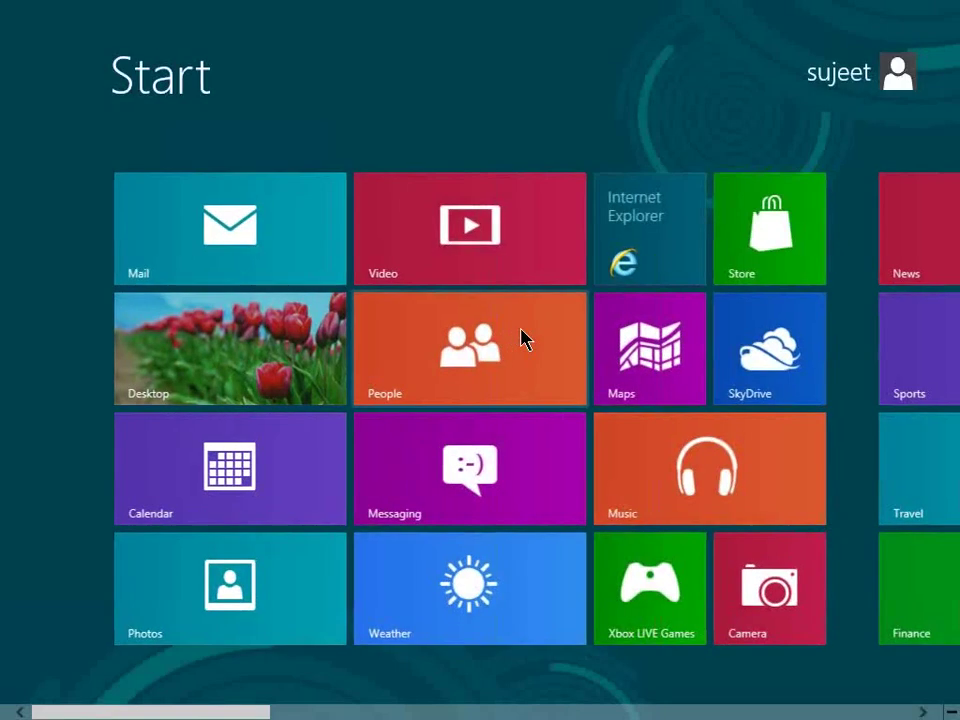
scroll(525, 336, "down", 3)
scroll(525, 336, "down", 3)
left_click(450, 445)
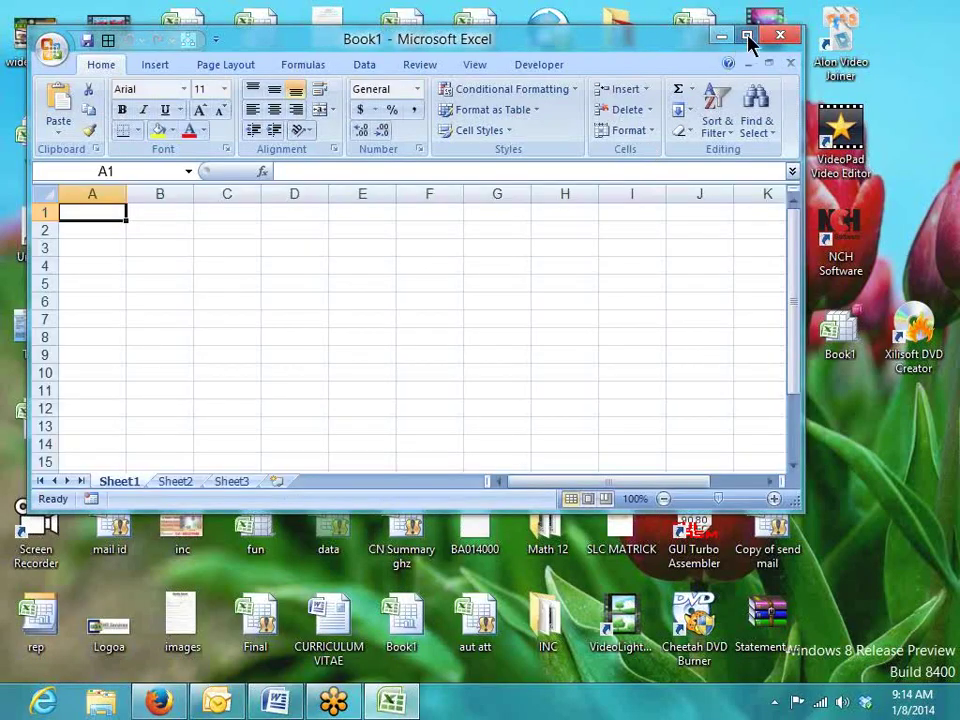
left_click(748, 36)
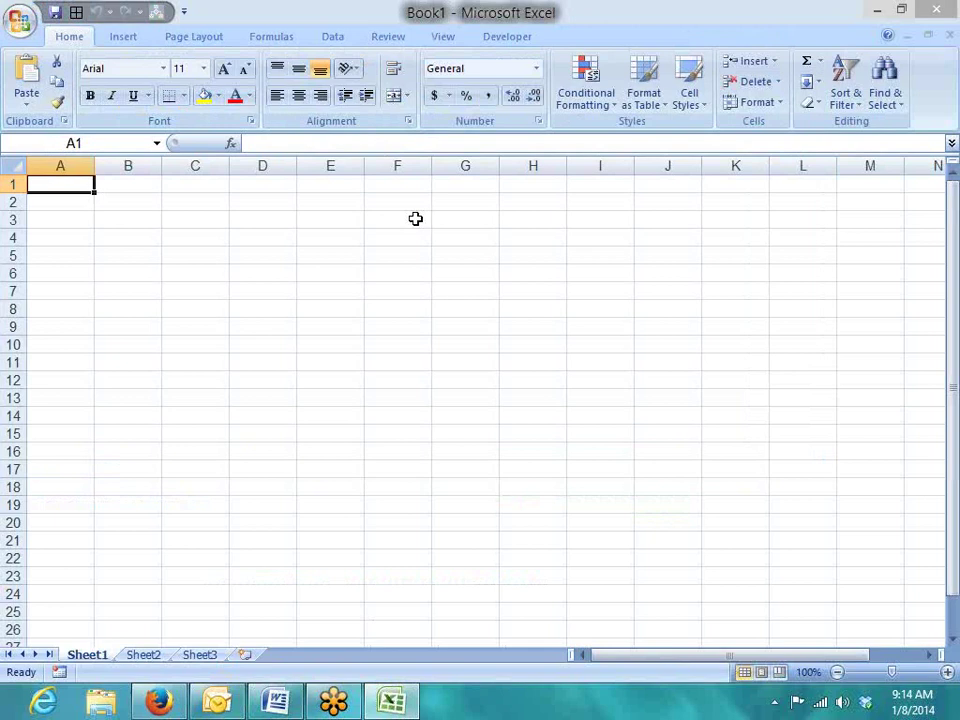
key("Right")
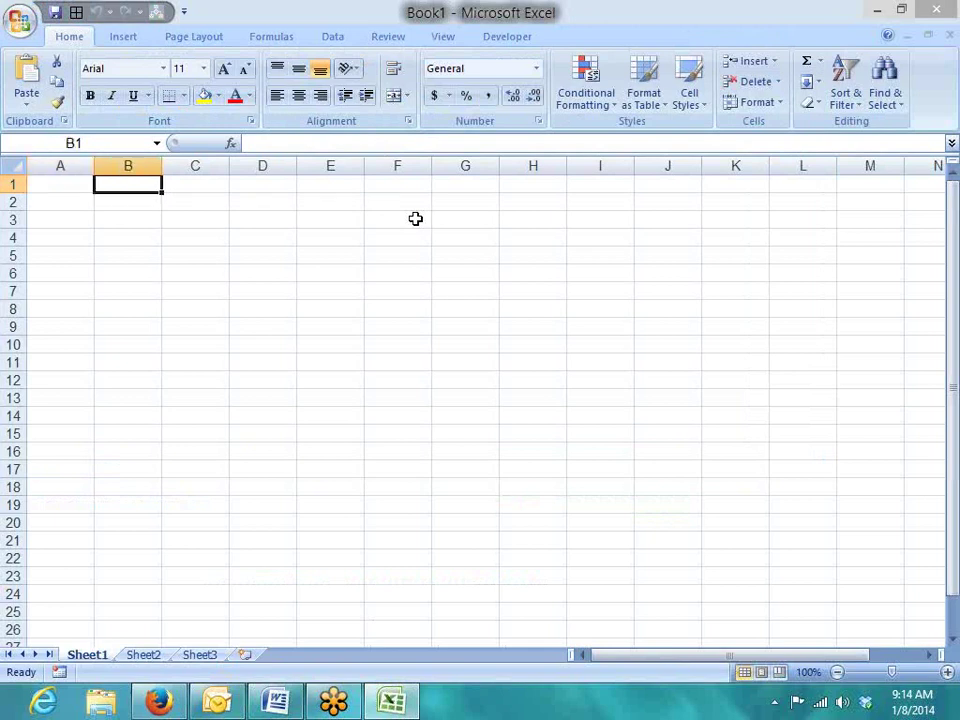
key("Left")
key("Down")
key("Down")
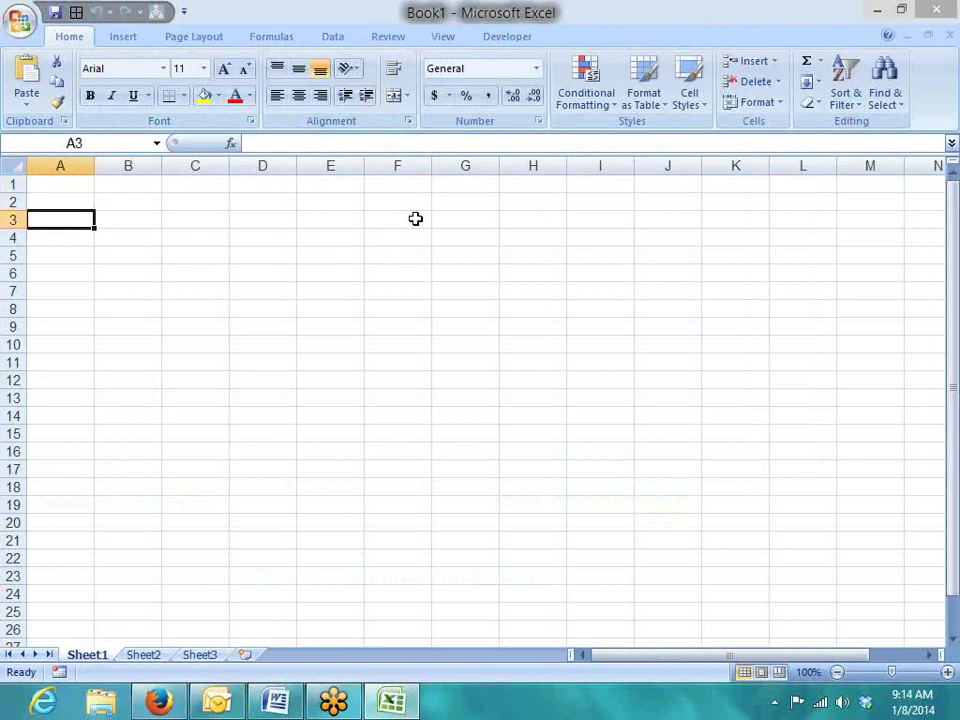
key("Up")
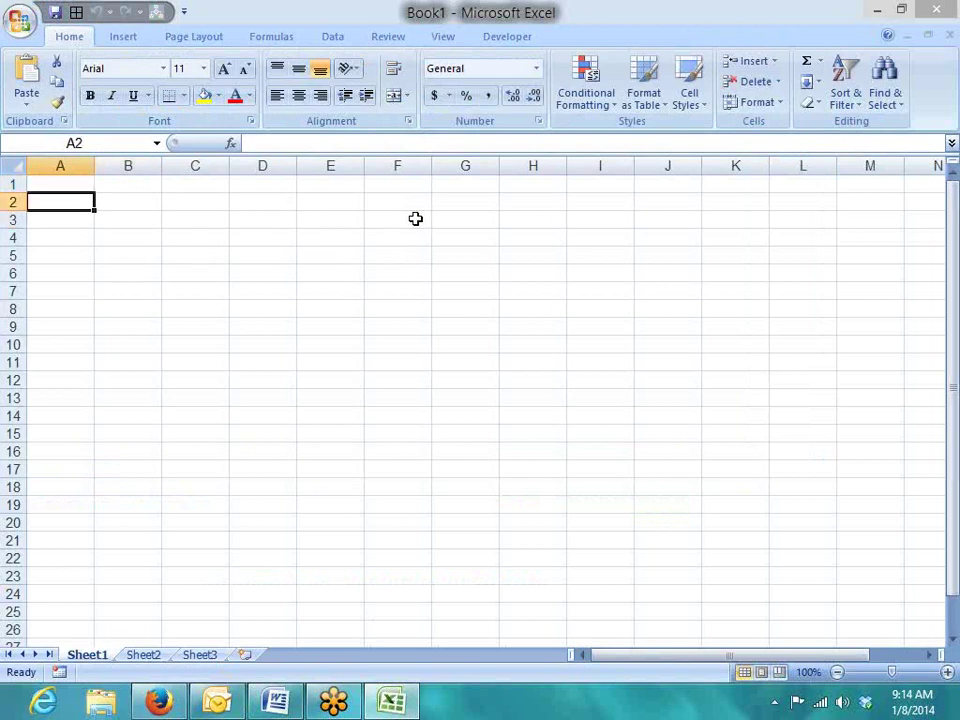
key("Right")
key("Down")
key("Left")
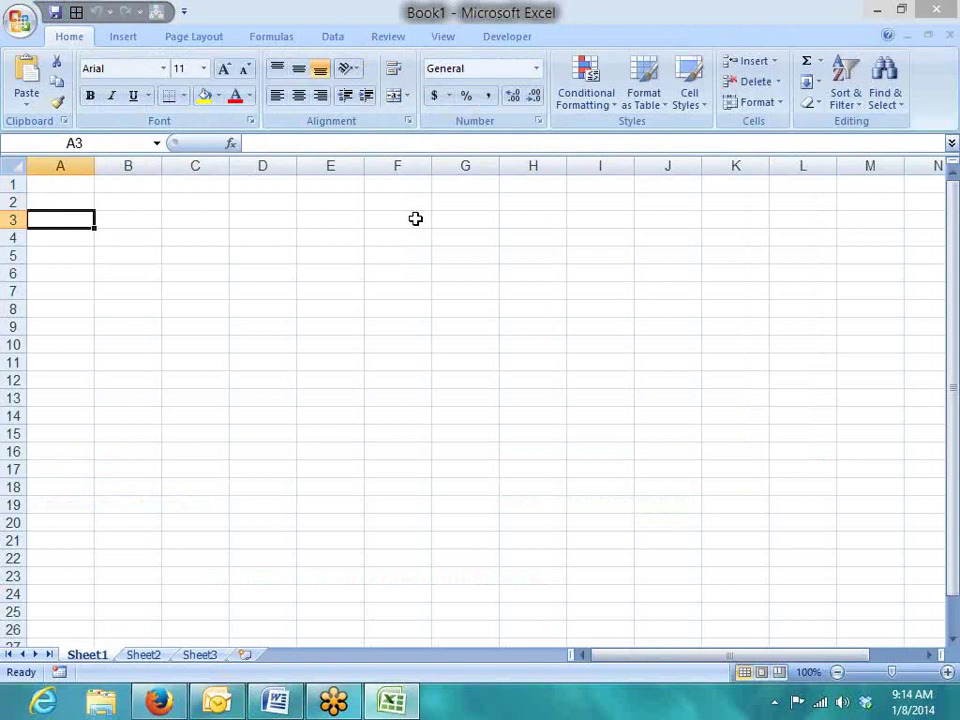
Type A in A3 and enter =CODE(A3) in B3, returning 65
type("A")
key("Right")
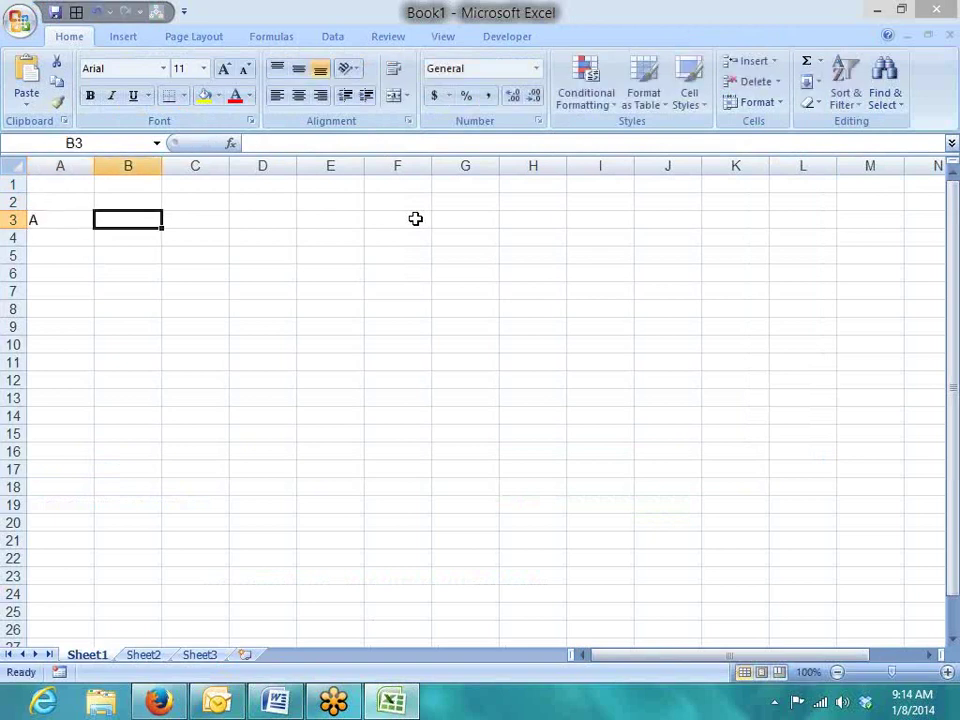
type("=code")
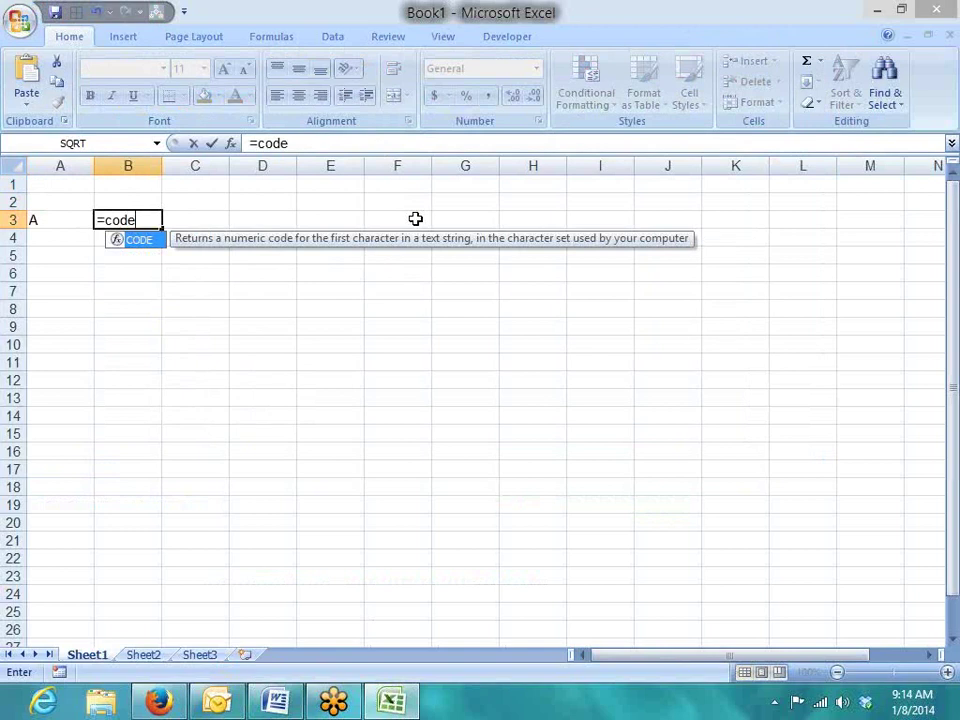
key("Tab")
key("Left")
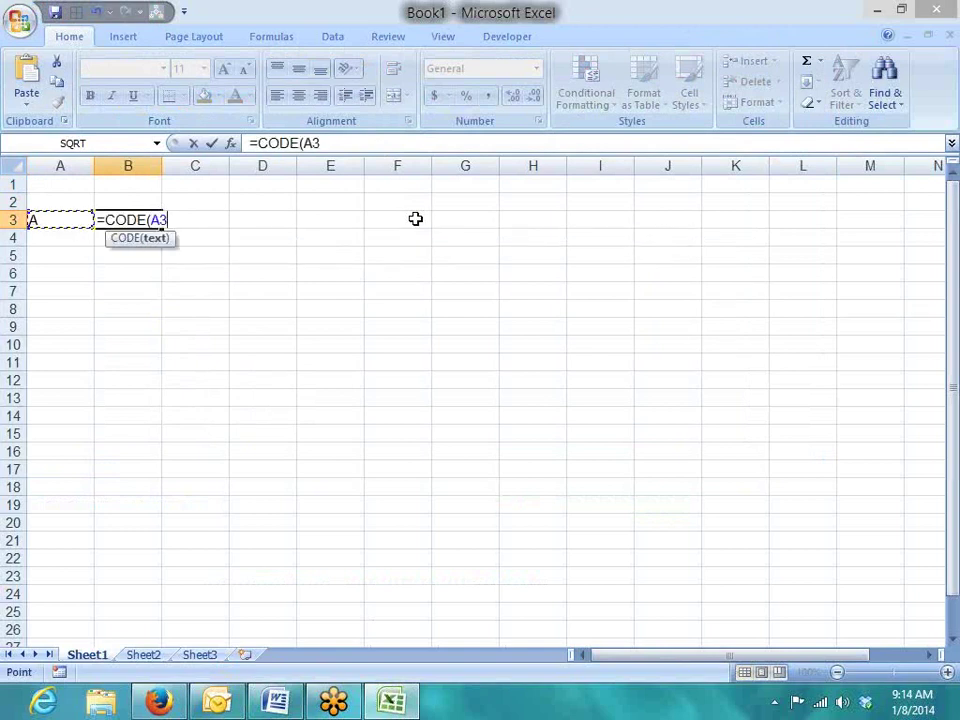
type(")")
key("Return")
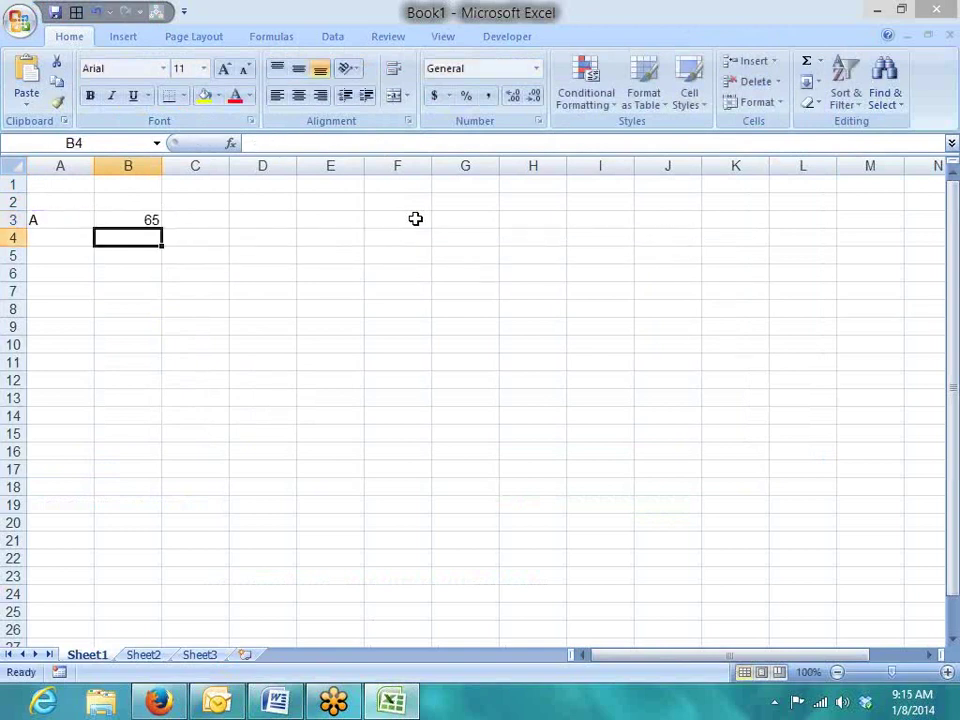
key("Up")
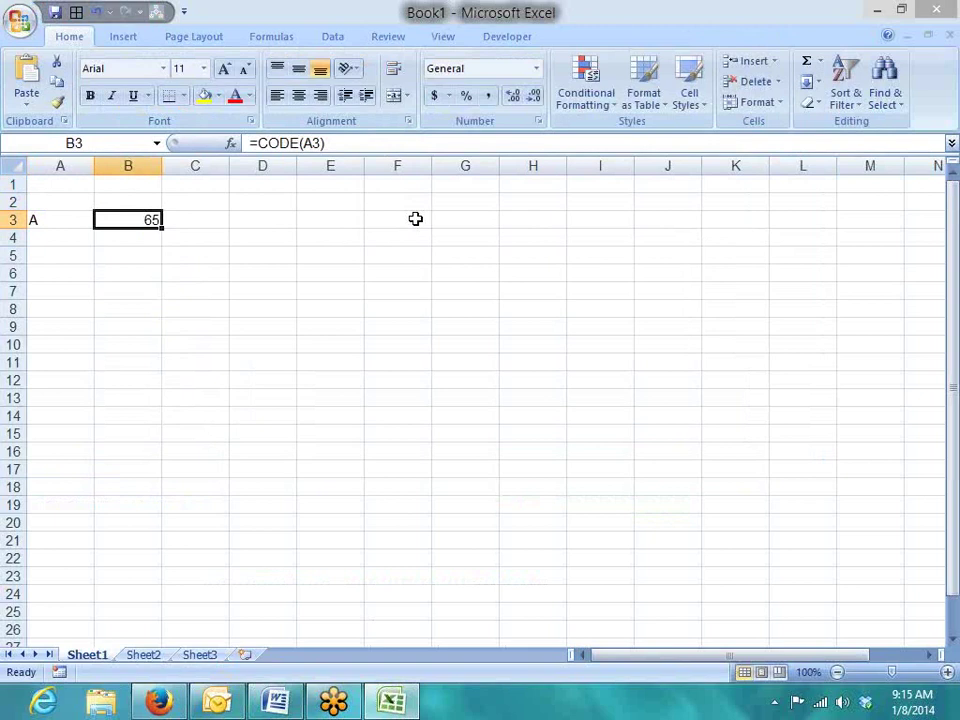
Enter lowercase a in D4 and uppercase A in E4
key("Down")
key("Up")
key("Right")
key("Right")
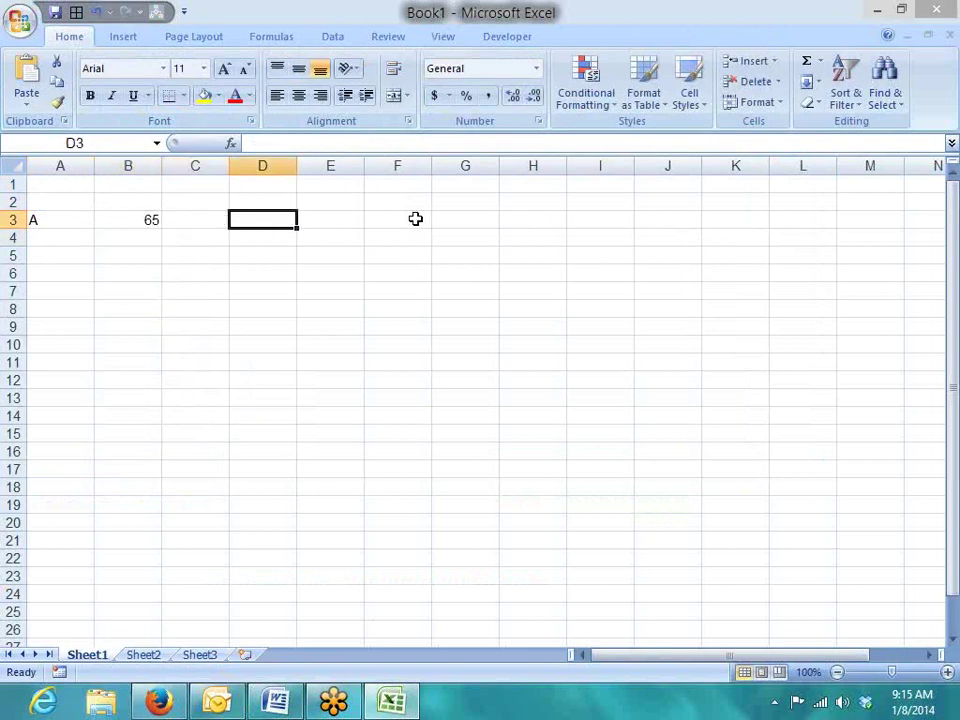
key("Down")
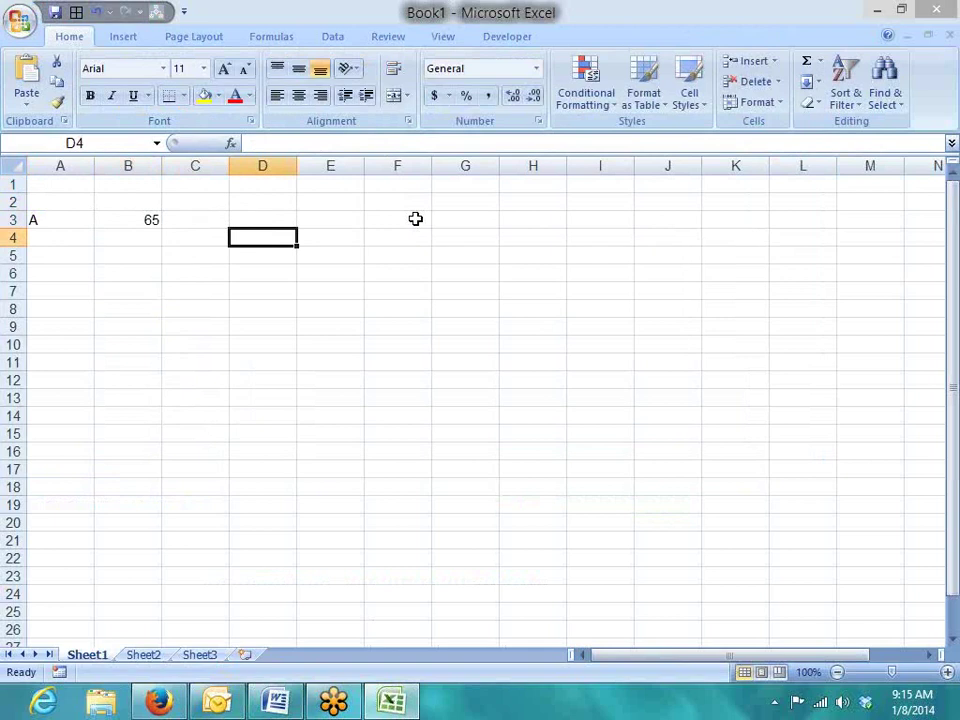
type("a")
key("Return")
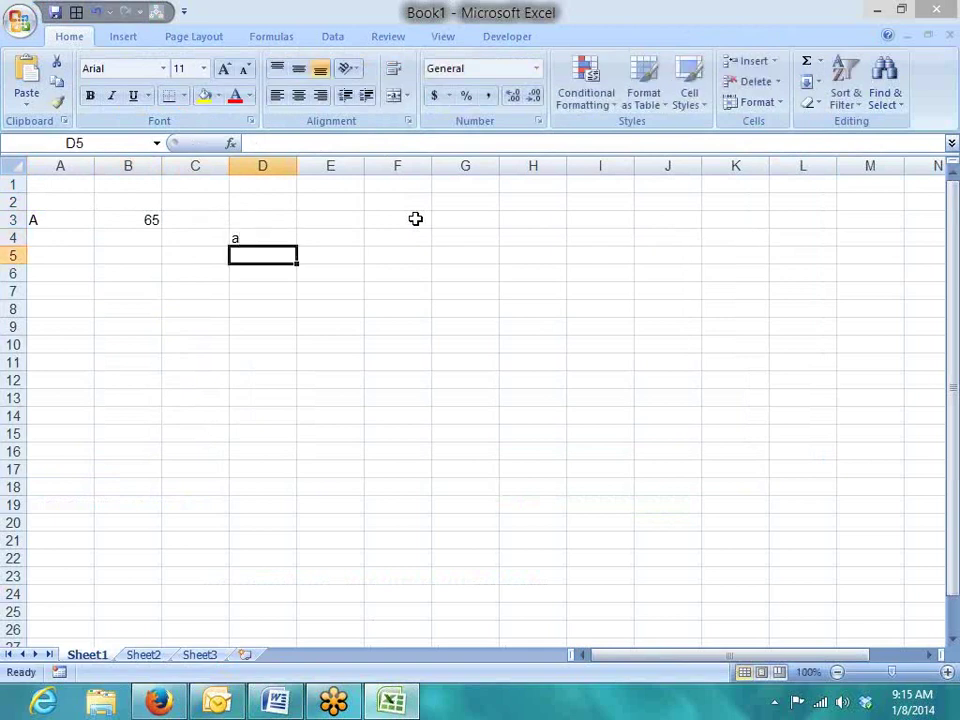
key("Up")
key("Right")
type("A")
key("Tab")
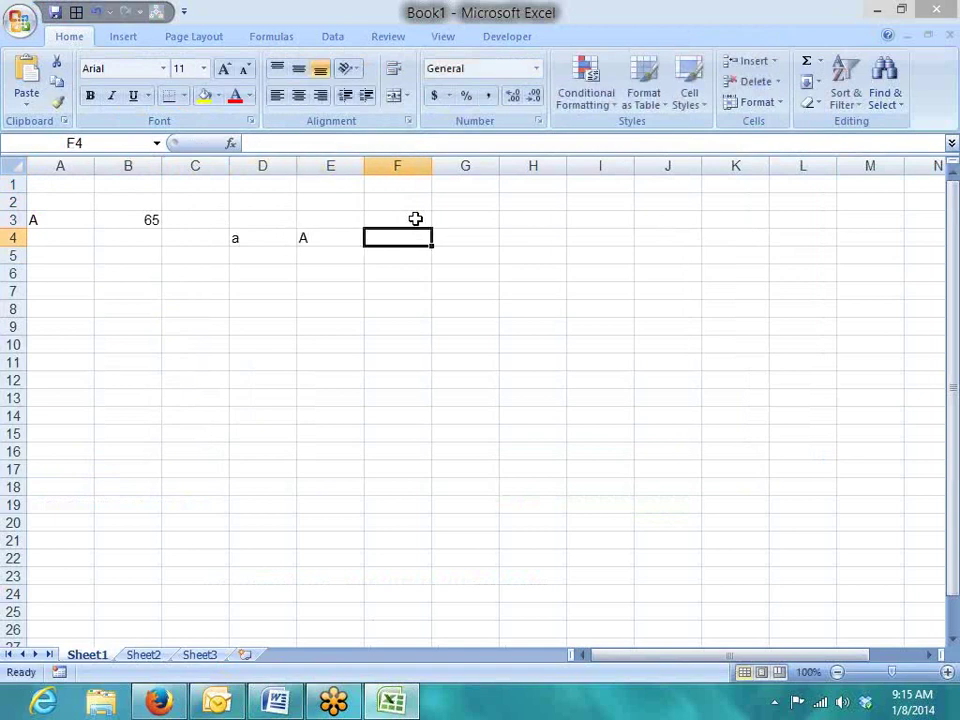
Enter the comparison =D4=E4 in F4, returning TRUE
type("=")
key("Left")
key("Left")
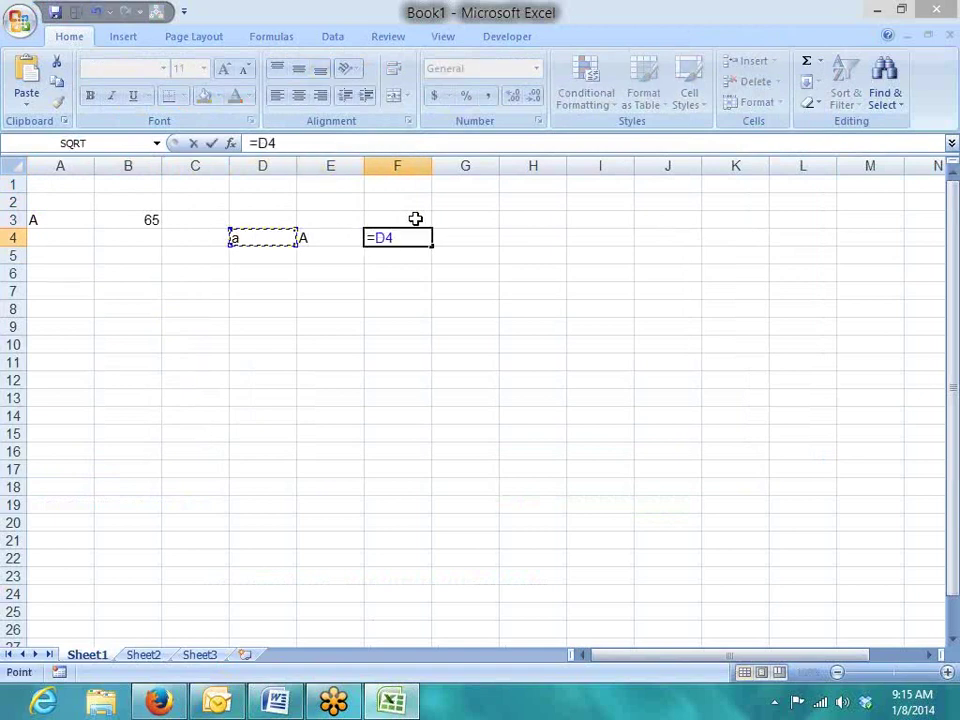
type("=")
key("Left")
key("Return")
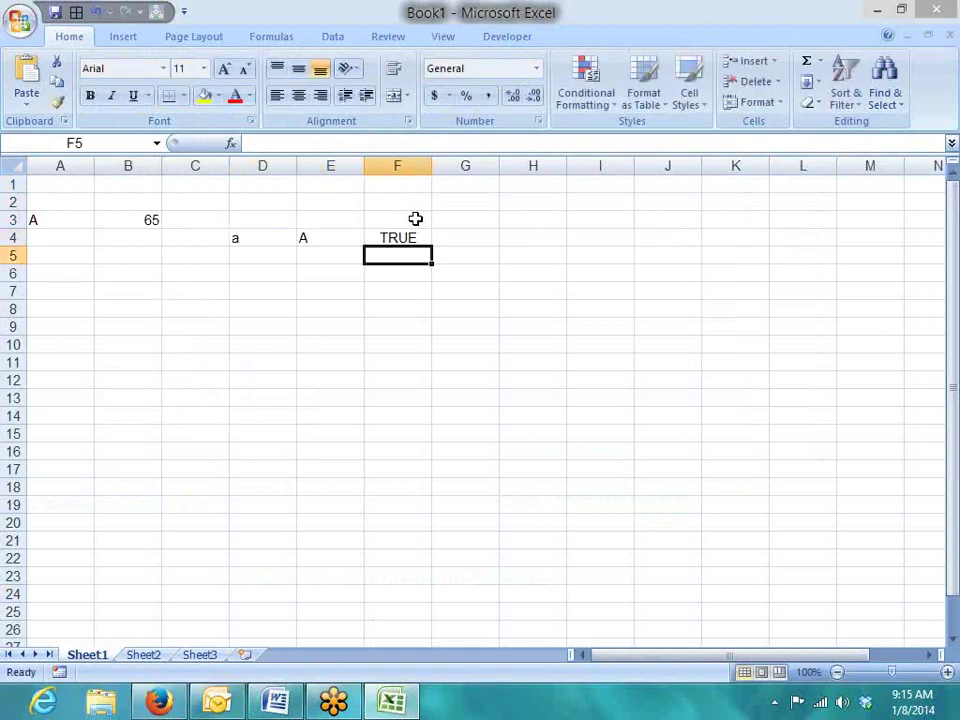
key("Up")
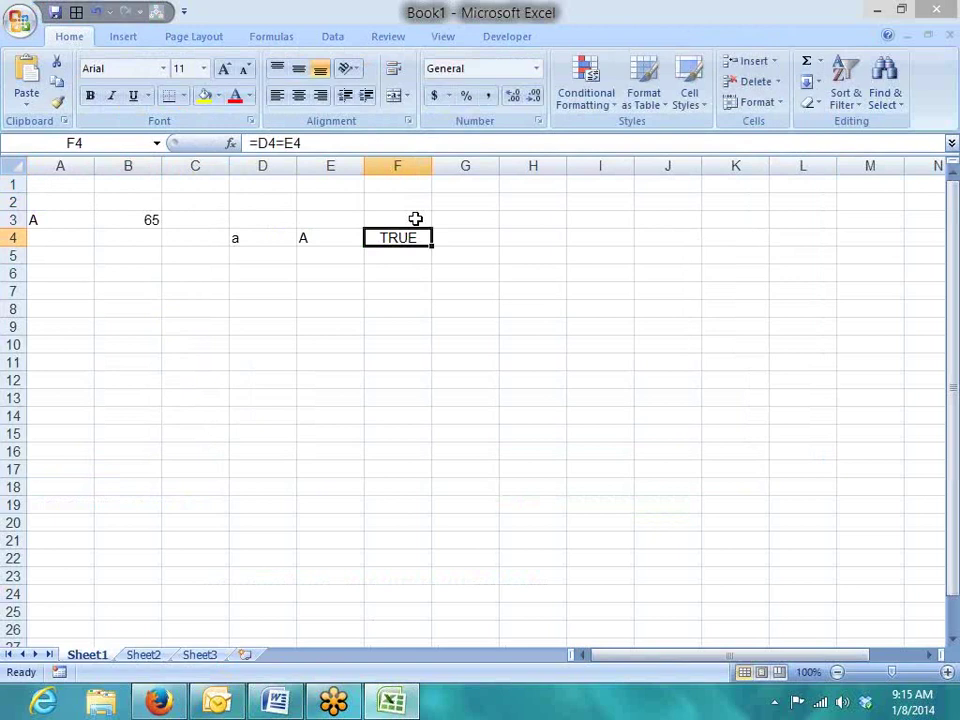
Enter =CODE(D4) in D5, returning 97
key("Left")
key("Left")
key("Right")
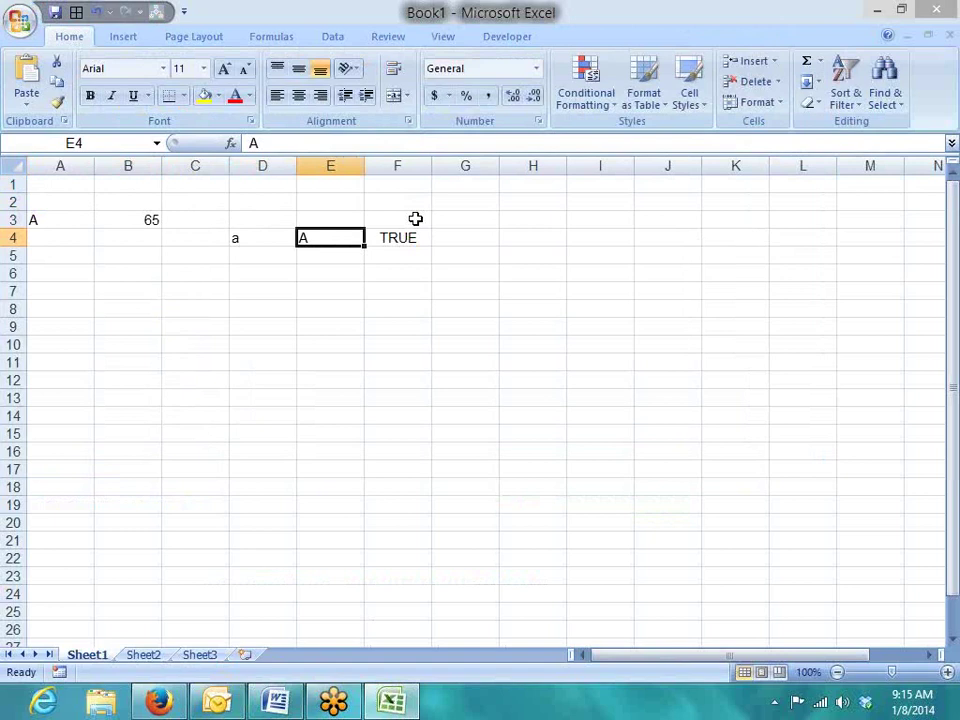
key("Left")
key("Left")
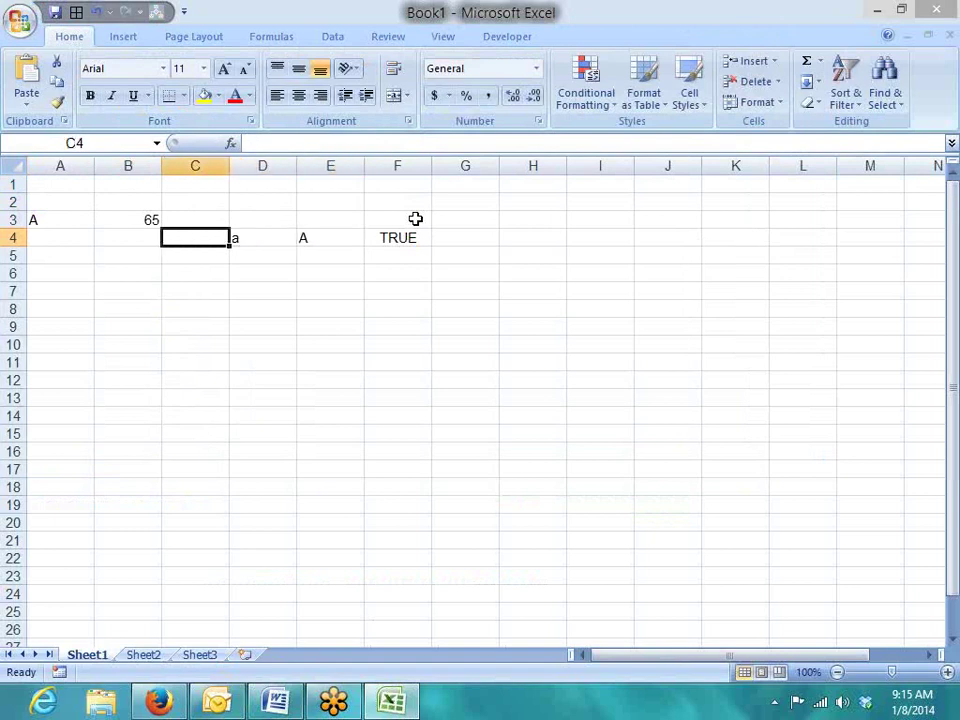
key("Up")
key("Left")
key("Right")
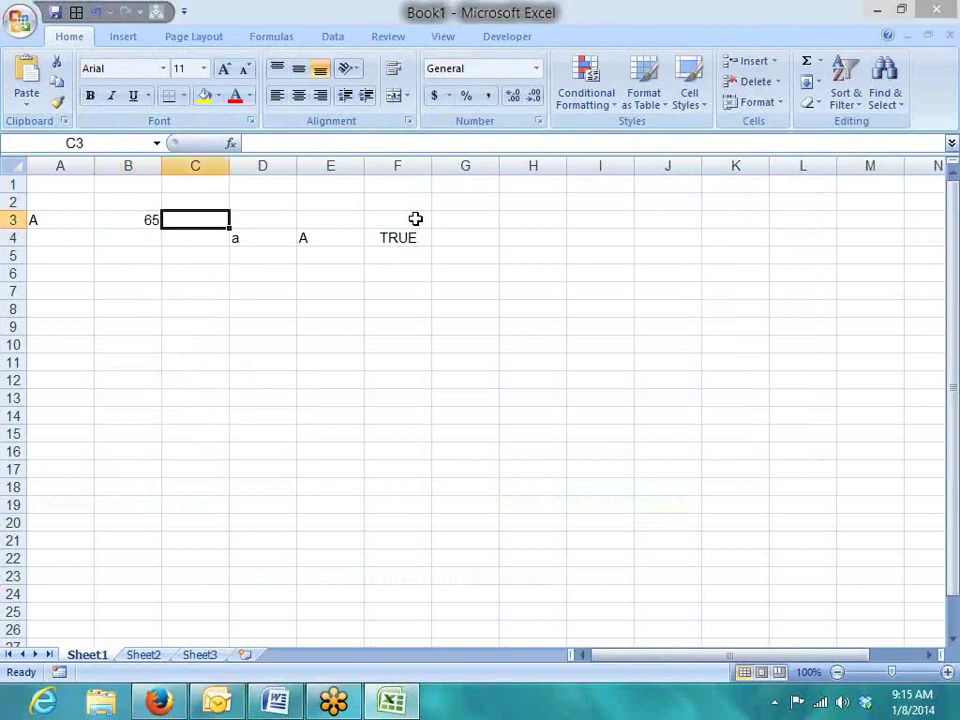
key("Right")
key("Down")
key("Down")
type("=")
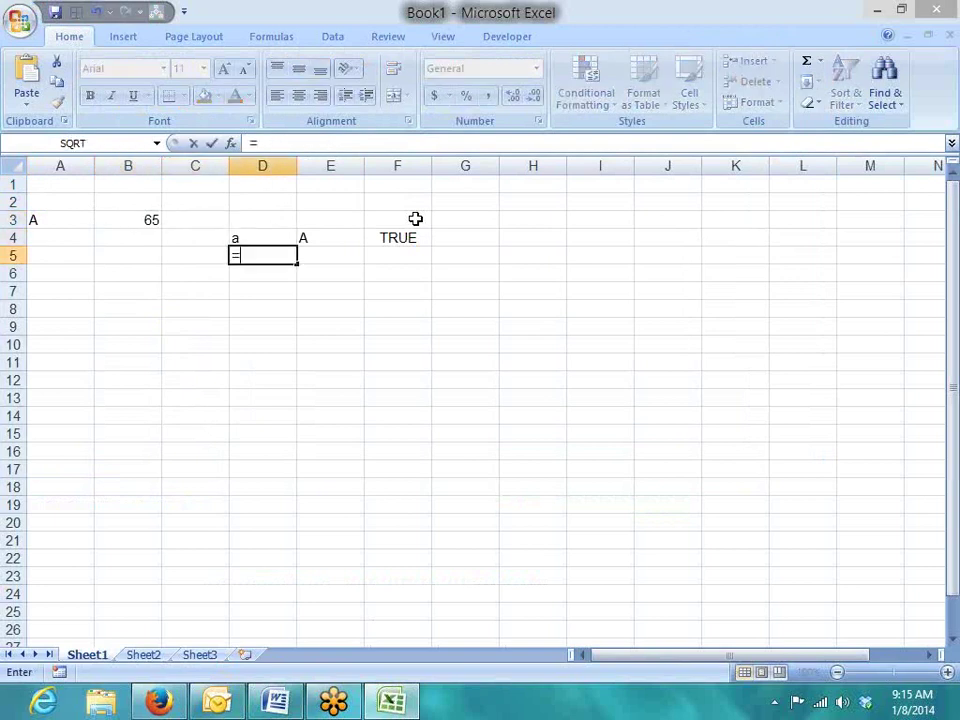
type("co")
key("Tab")
key("Up")
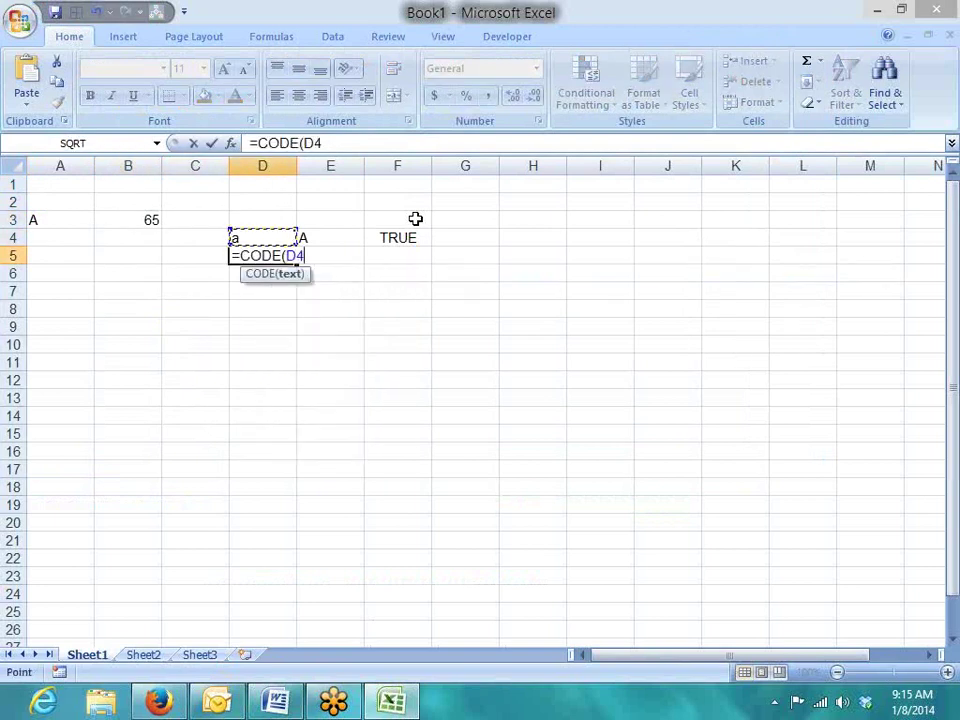
key("Return")
key("Up")
key("Right")
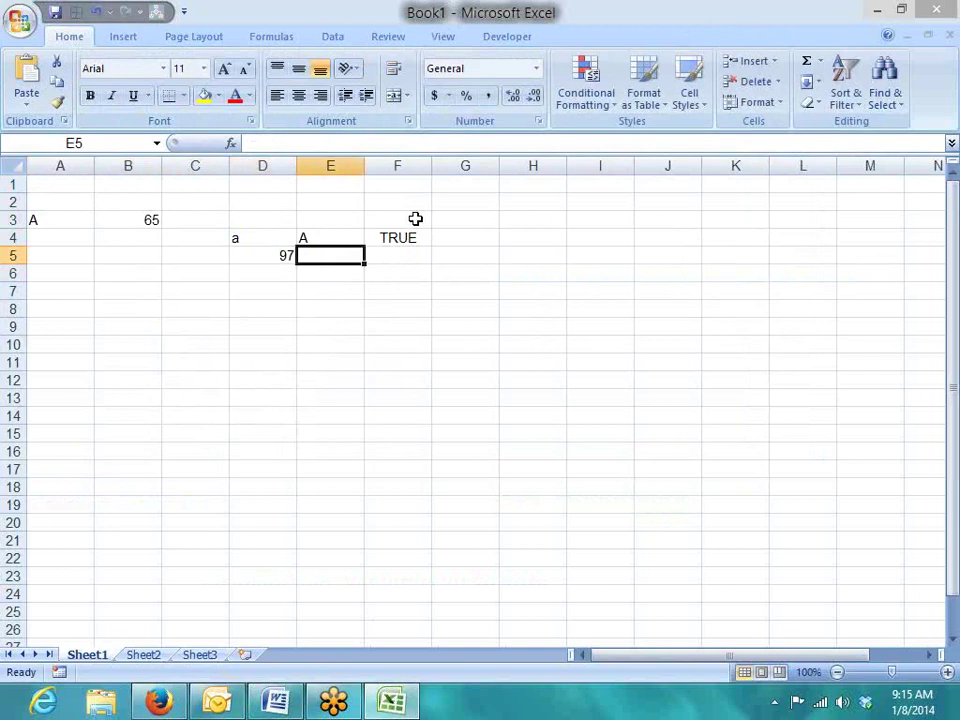
Enter =CODE(E4) in E5, returning 65
type("=co")
key("Tab")
key("Up")
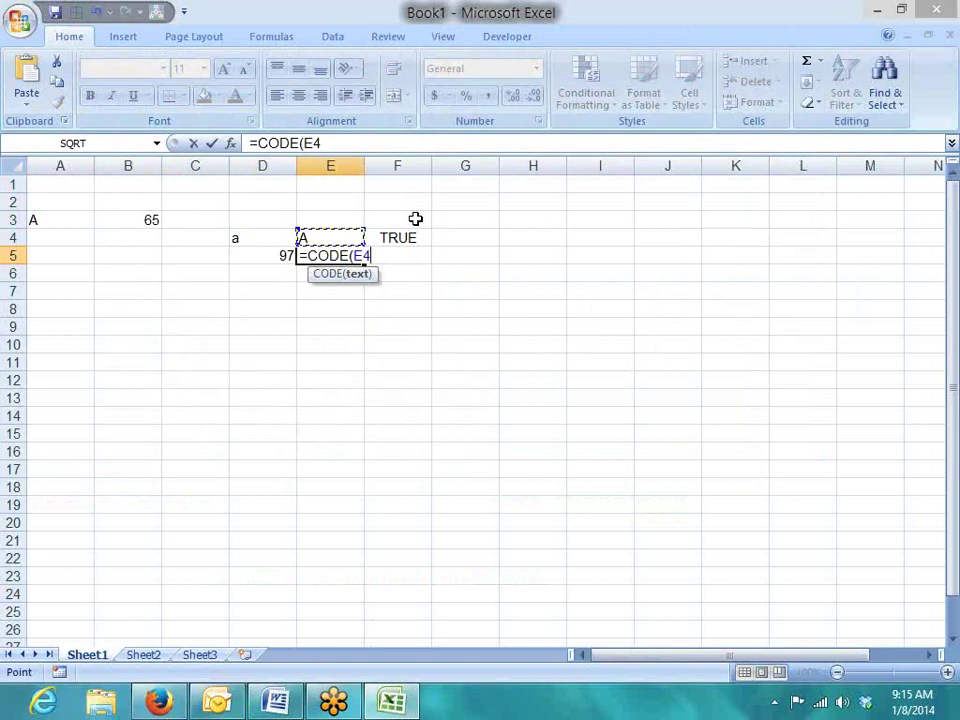
key("Return")
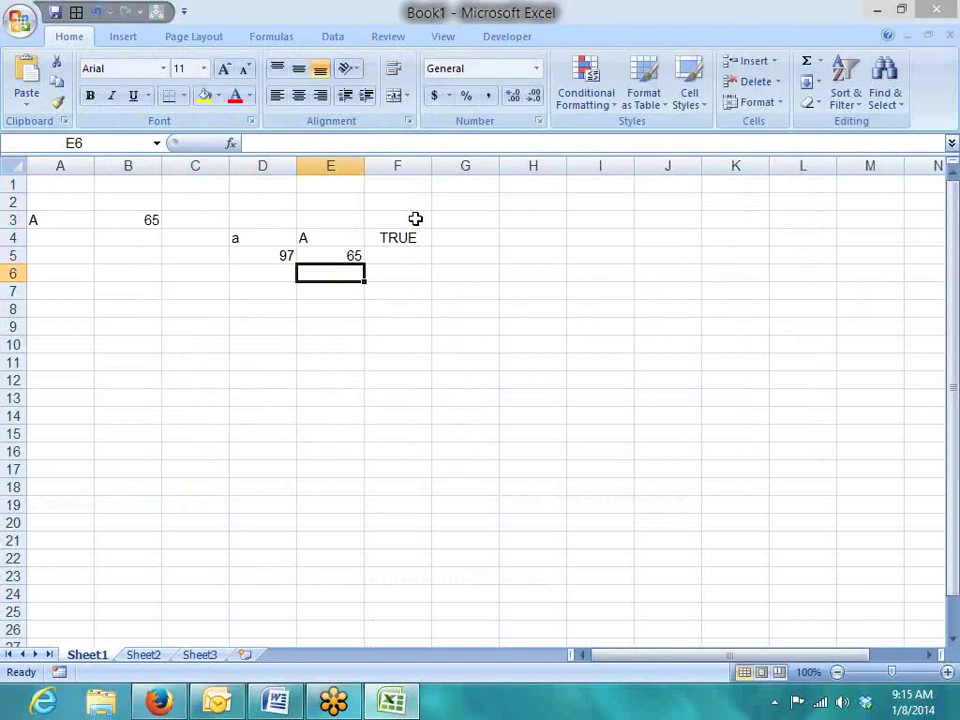
key("Left")
key("Left")
key("Left")
key("Up")
key("Up")
key("Up")
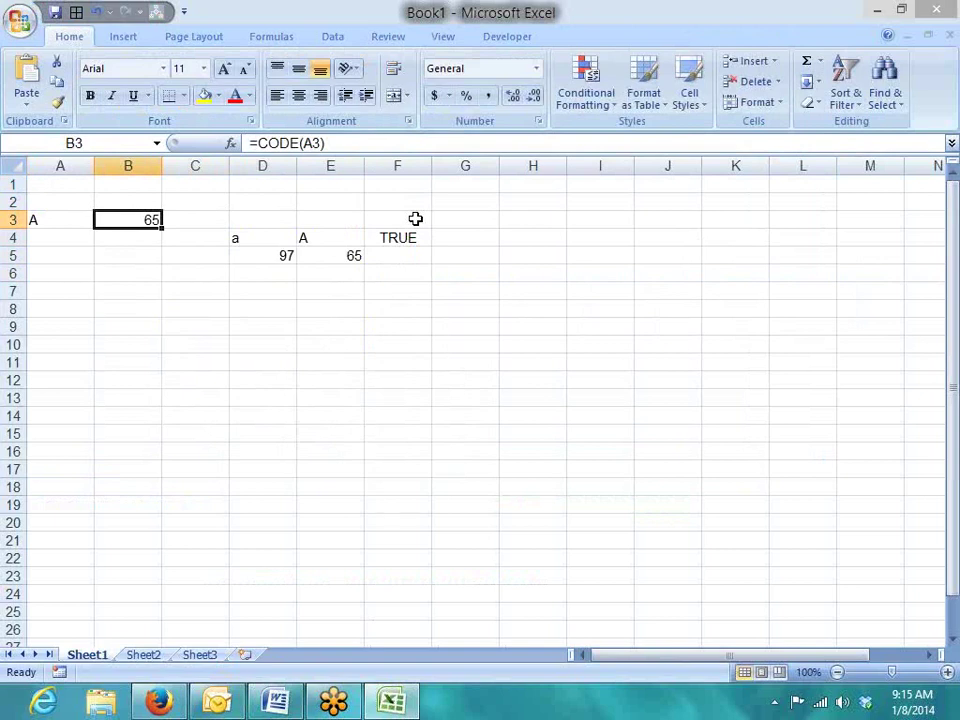
Clear the row-4 and row-5 comparison entries in C4:F5
key("Right")
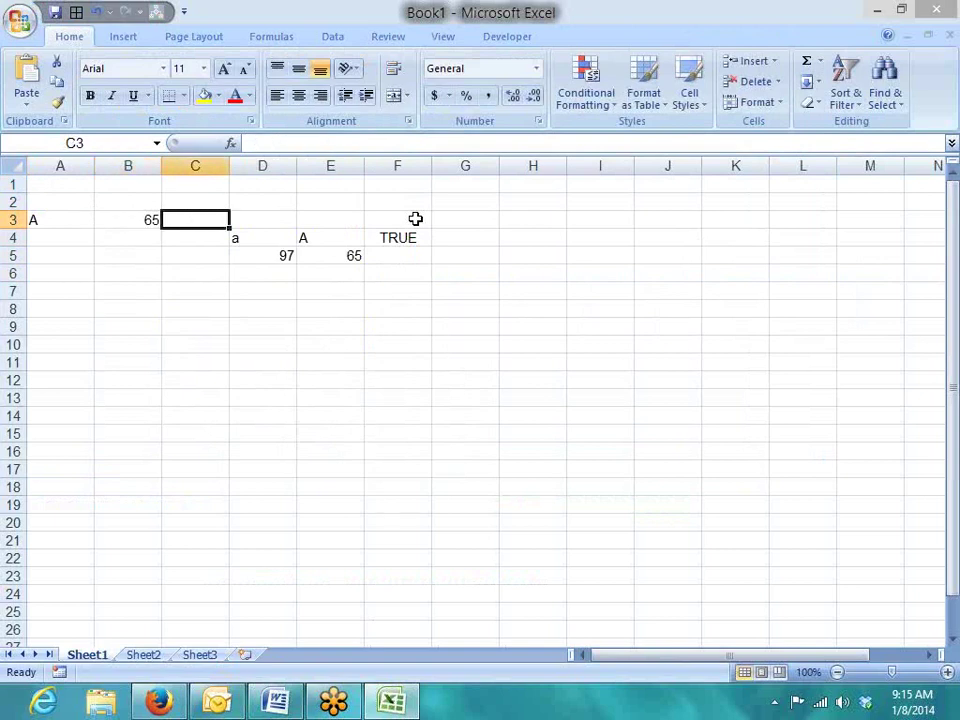
key("Down")
key("shift+Right")
key("shift+Right")
key("shift+Right")
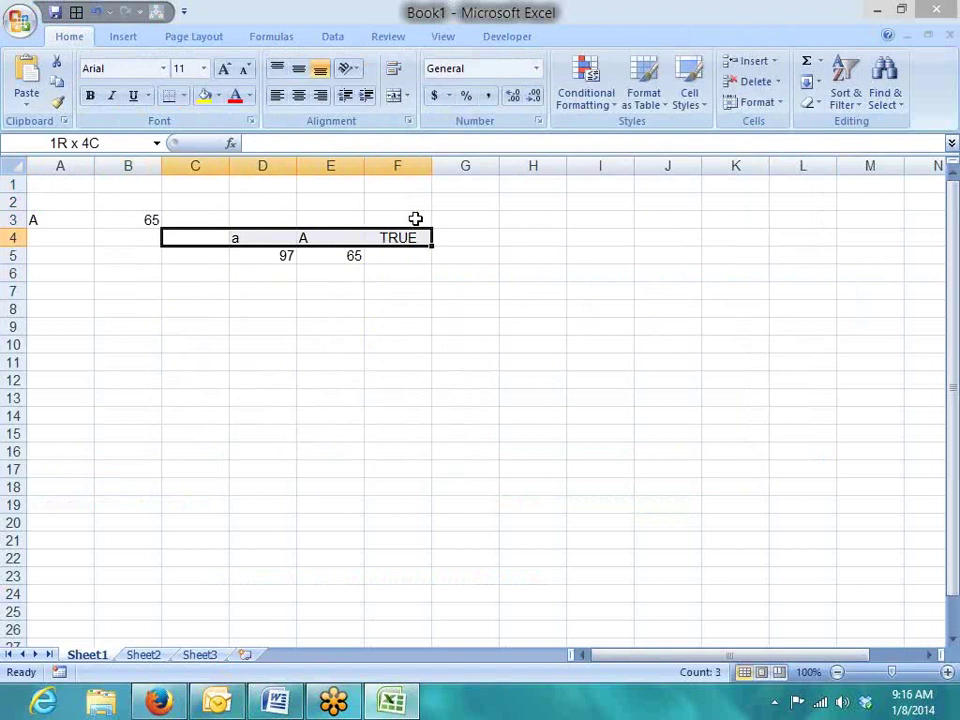
key("shift+Down")
key("Delete")
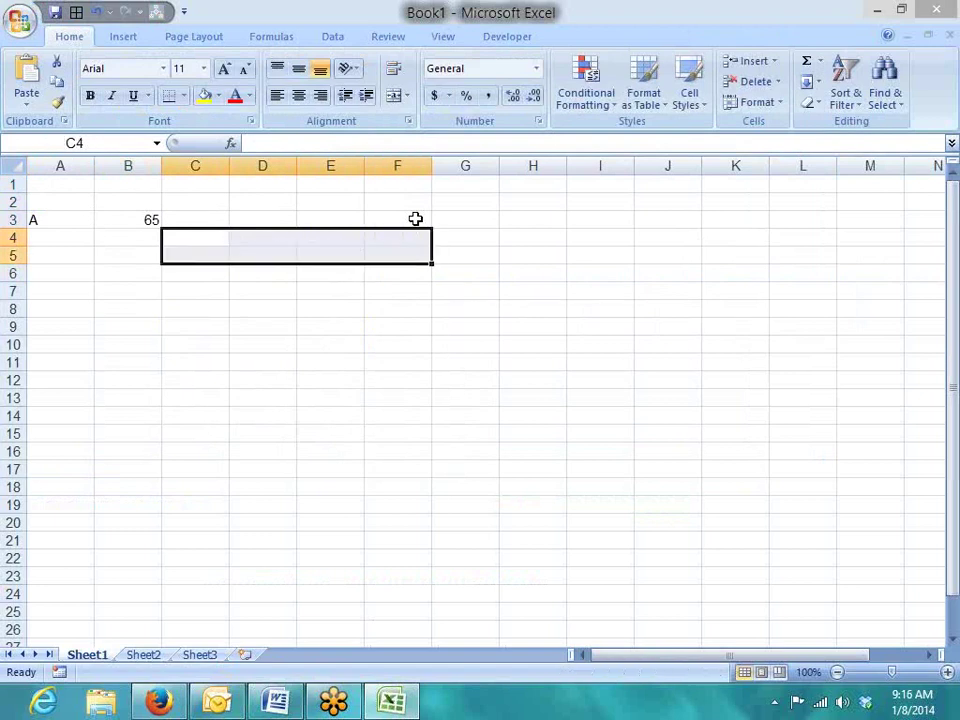
Enter =CHAR(B3) in C3 to turn code 65 back into A
key("Up")
key("Left")
key("Left")
key("Right")
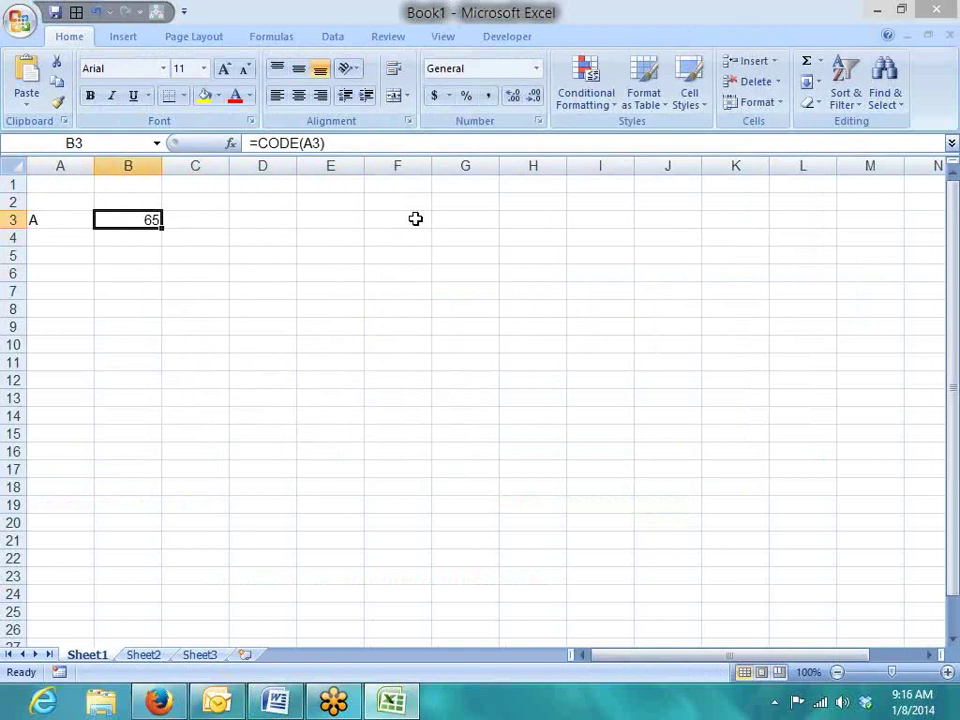
key("Right")
type("=c")
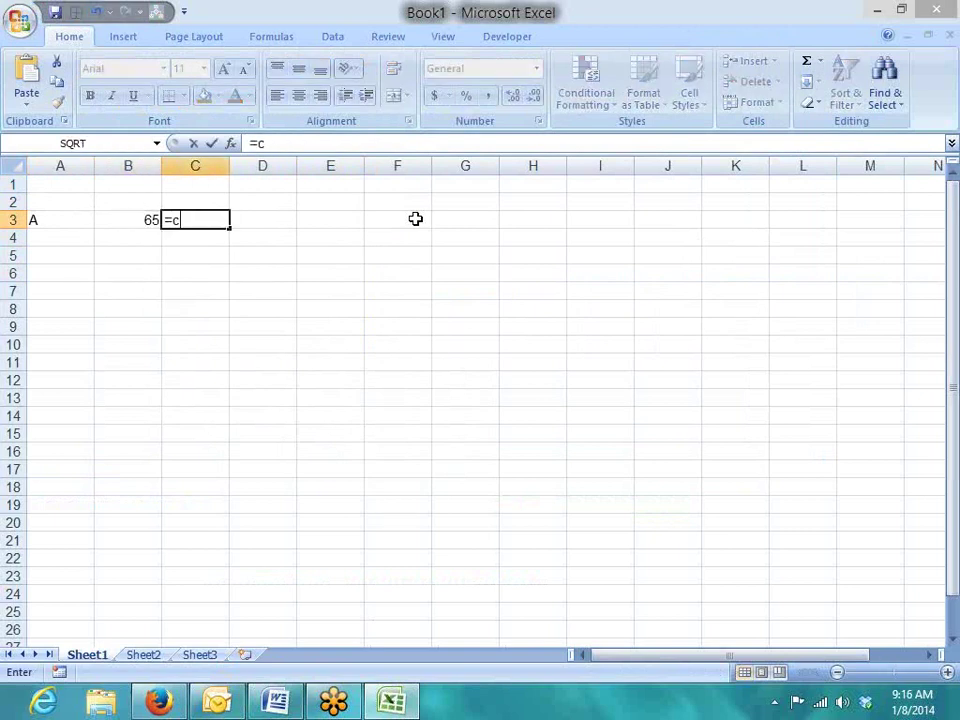
type("h")
key("Tab")
key("Left")
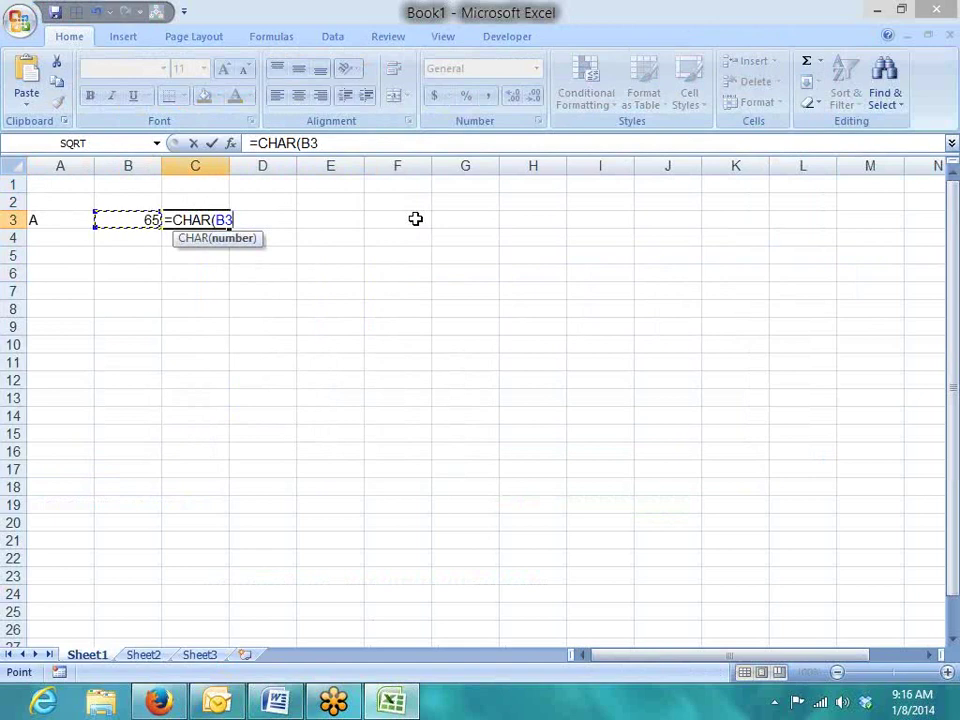
key("Return")
key("Up")
key("Left")
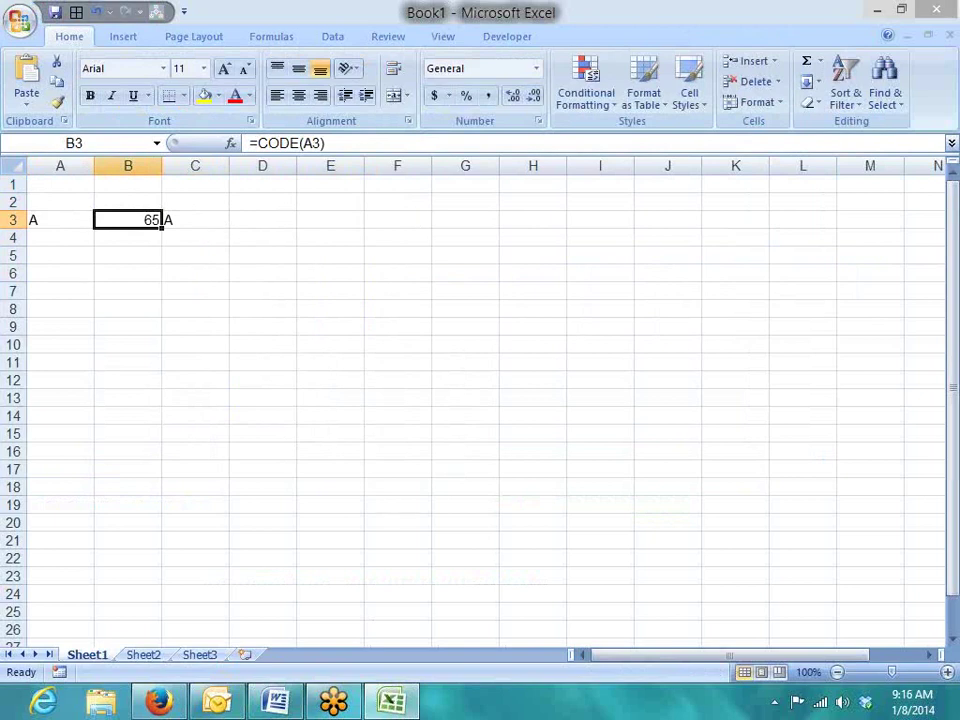
left_click(733, 139)
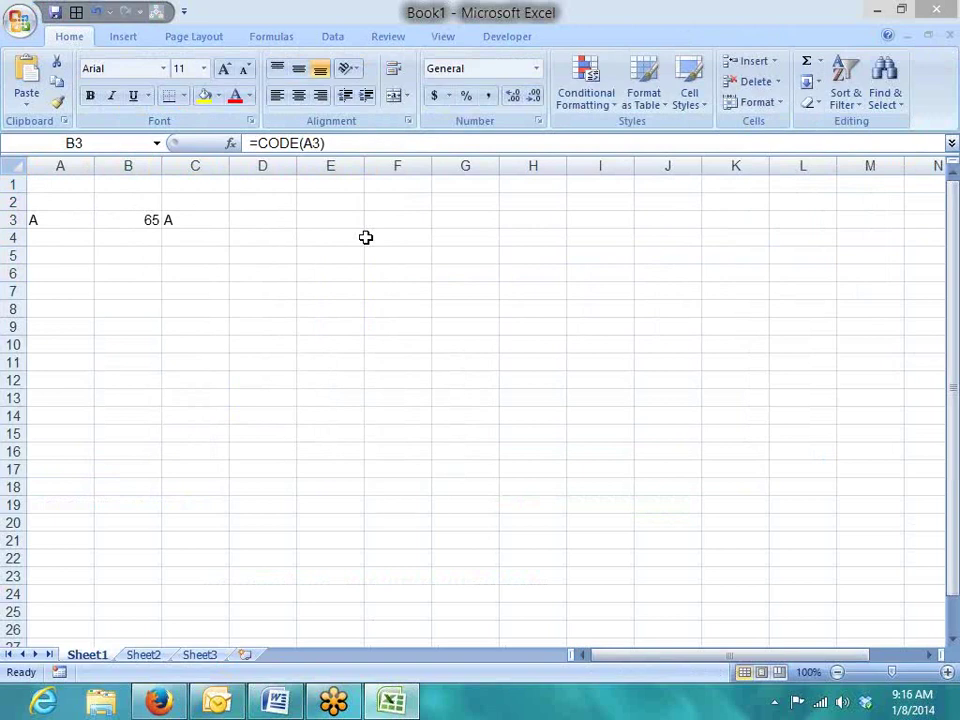
Enter a sample first name as text in cell B6
key("Down")
key("Down")
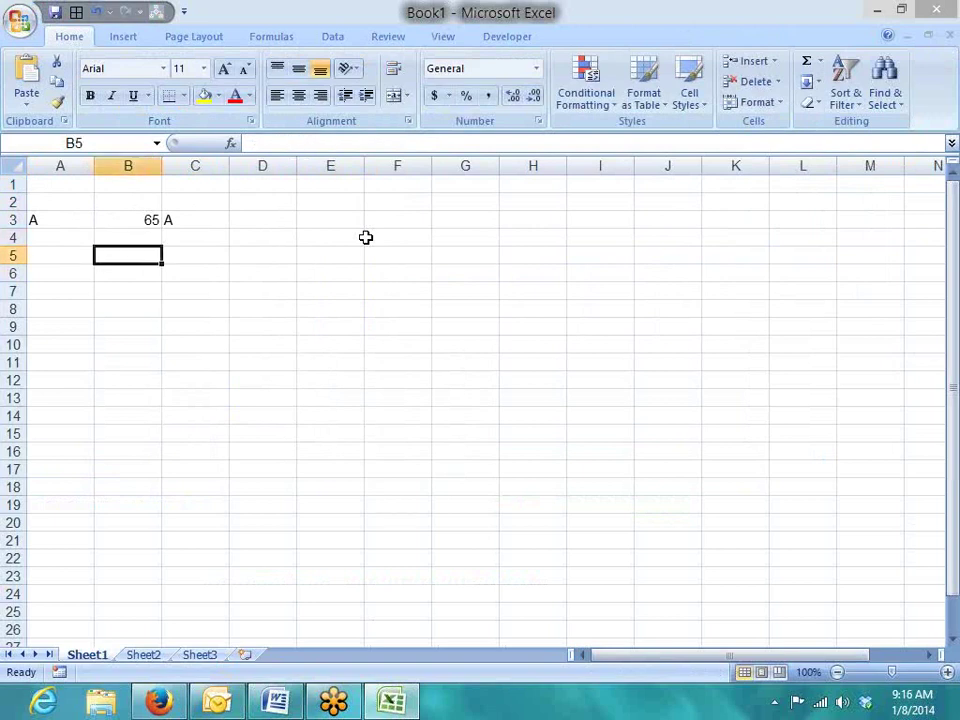
key("Up")
key("Up")
key("Down")
key("Down")
key("Down")
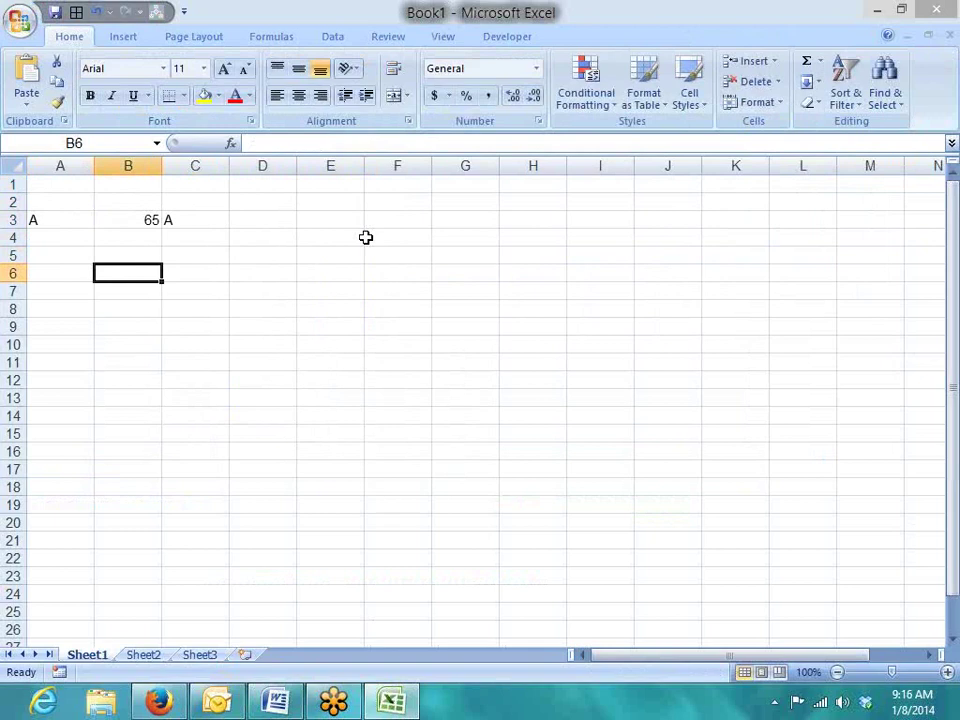
key("Left")
key("Right")
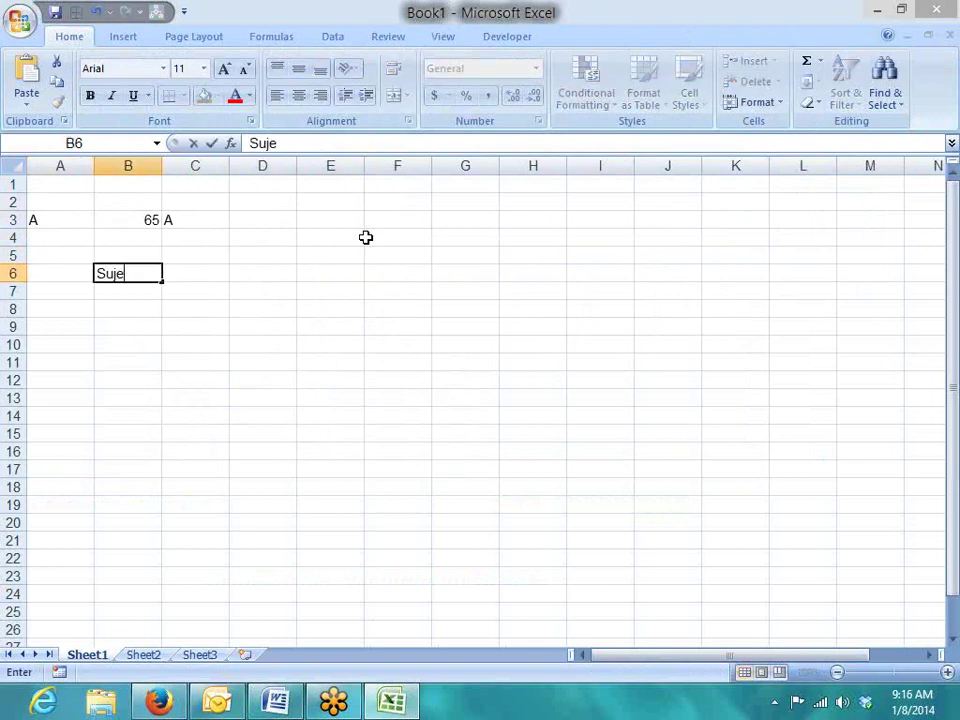
key("Return")
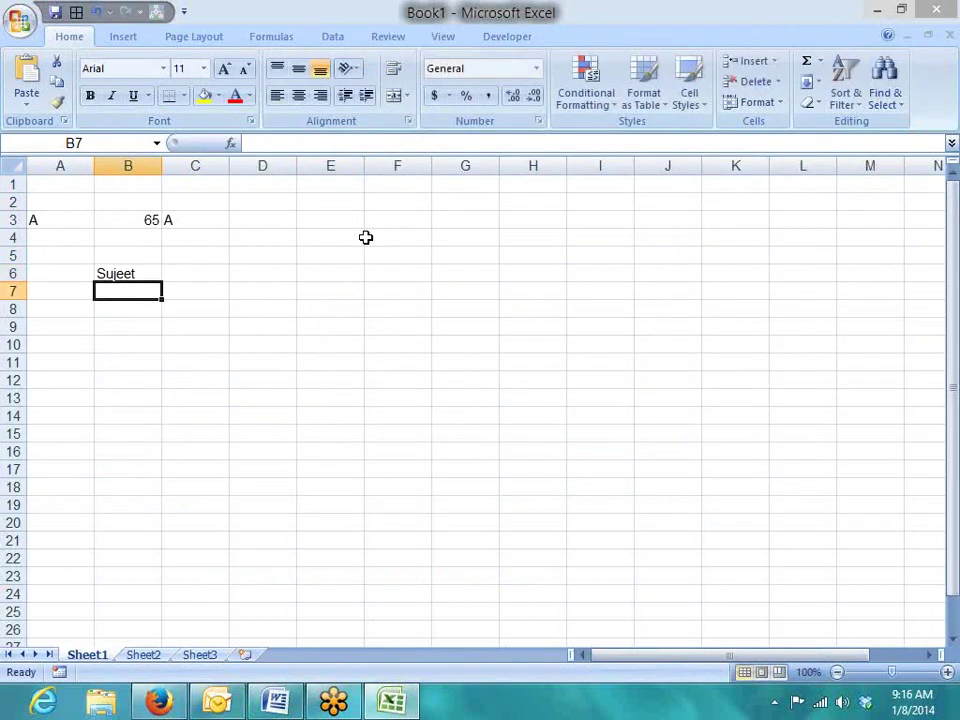
key("Up")
Try =LEN(B6) in B7, then delete that length formula again
key("Return")
type("=l")
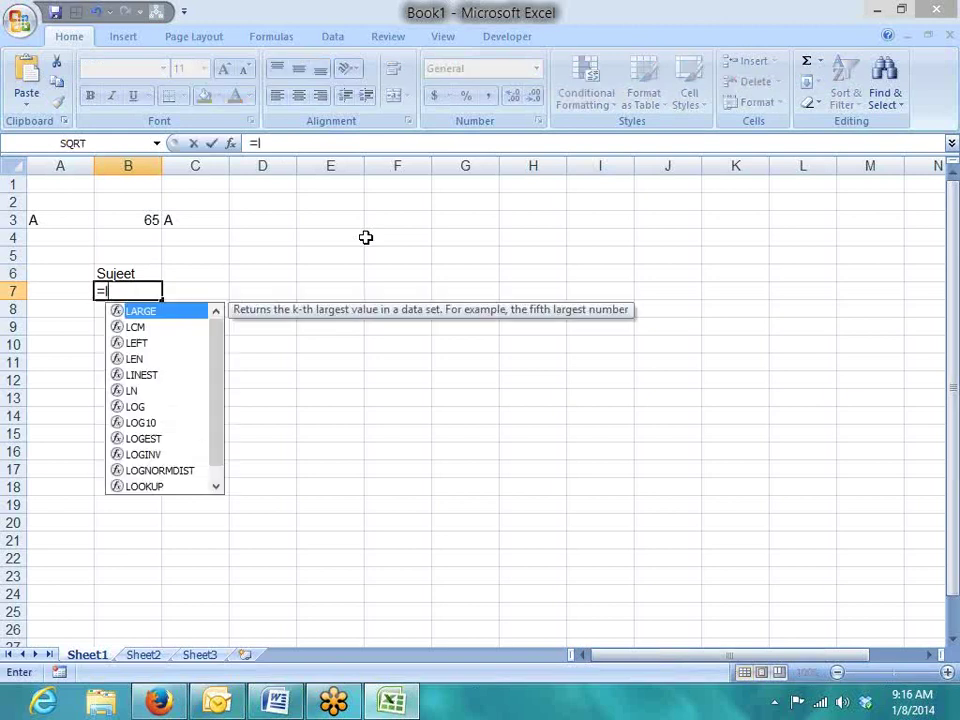
type("e")
key("Down")
key("Tab")
key("Up")
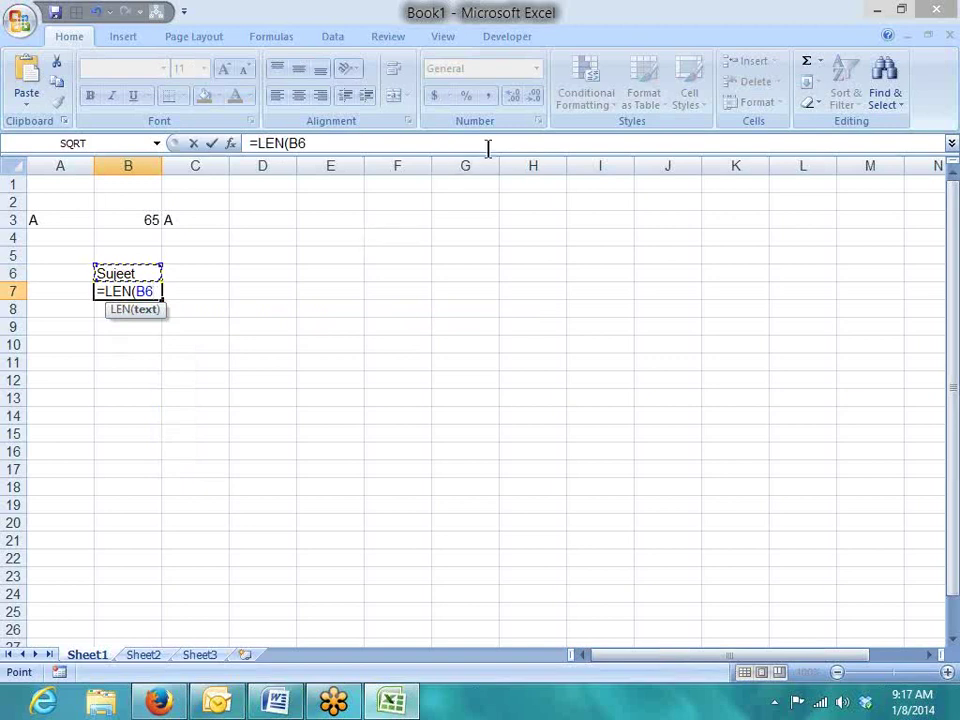
key("Return")
key("Up")
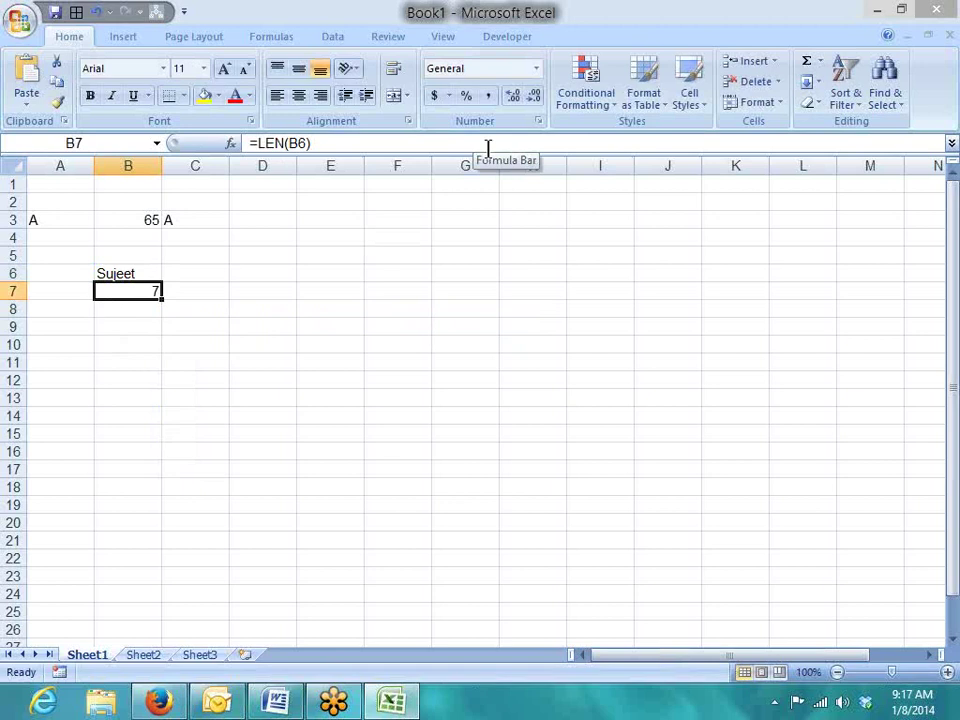
key("Delete")
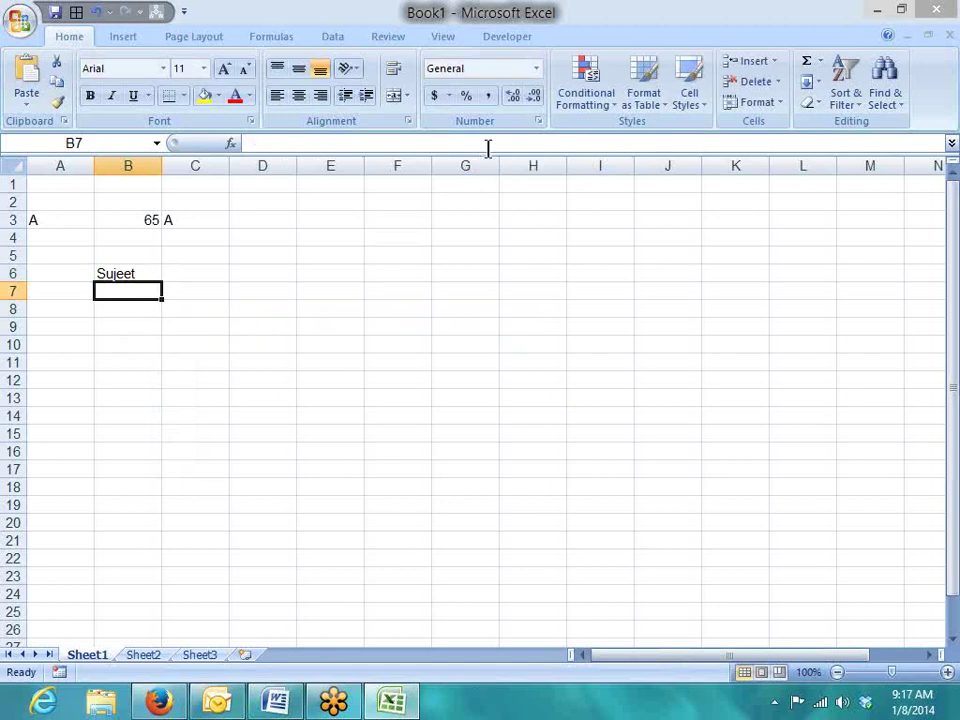
key("Up")
key("Right")
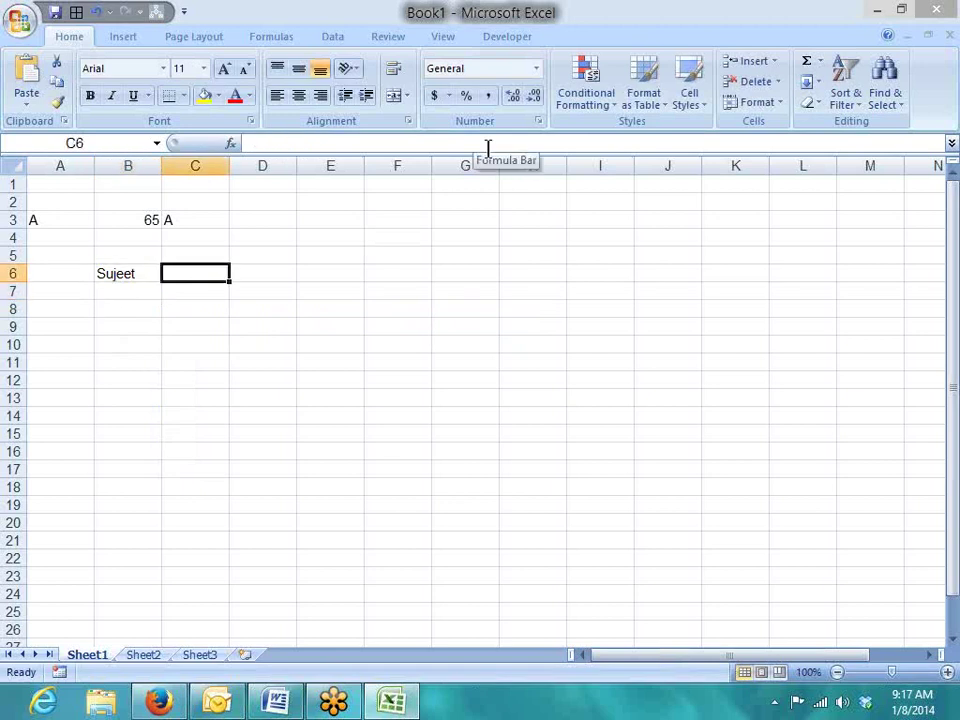
key("Left")
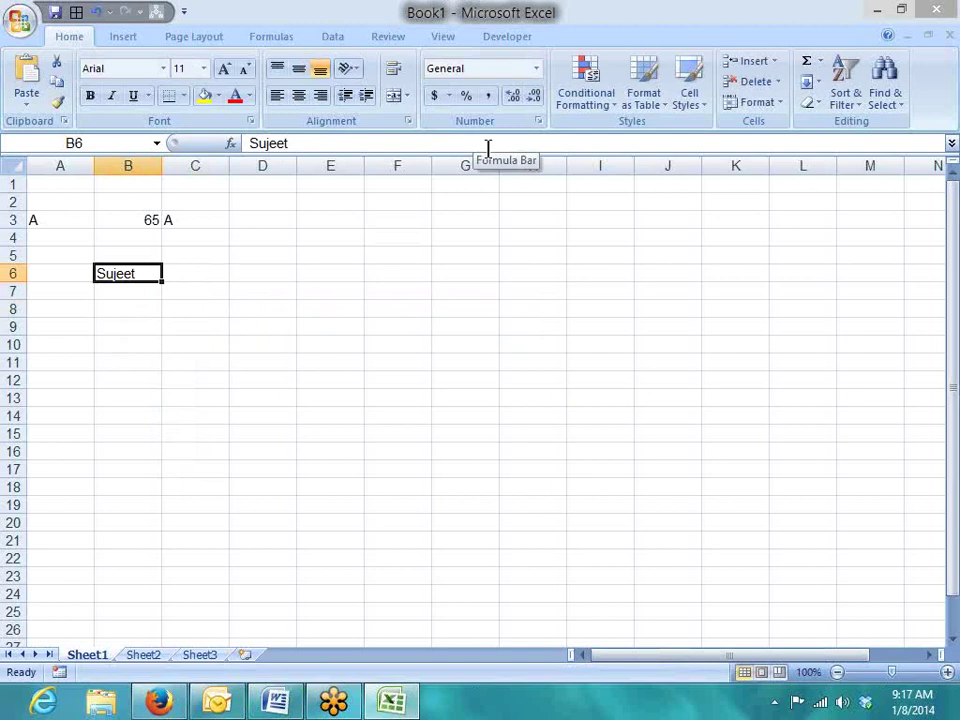
Add the surname Kumar and a trailing space to B6, then autofit column B
left_click(487, 148)
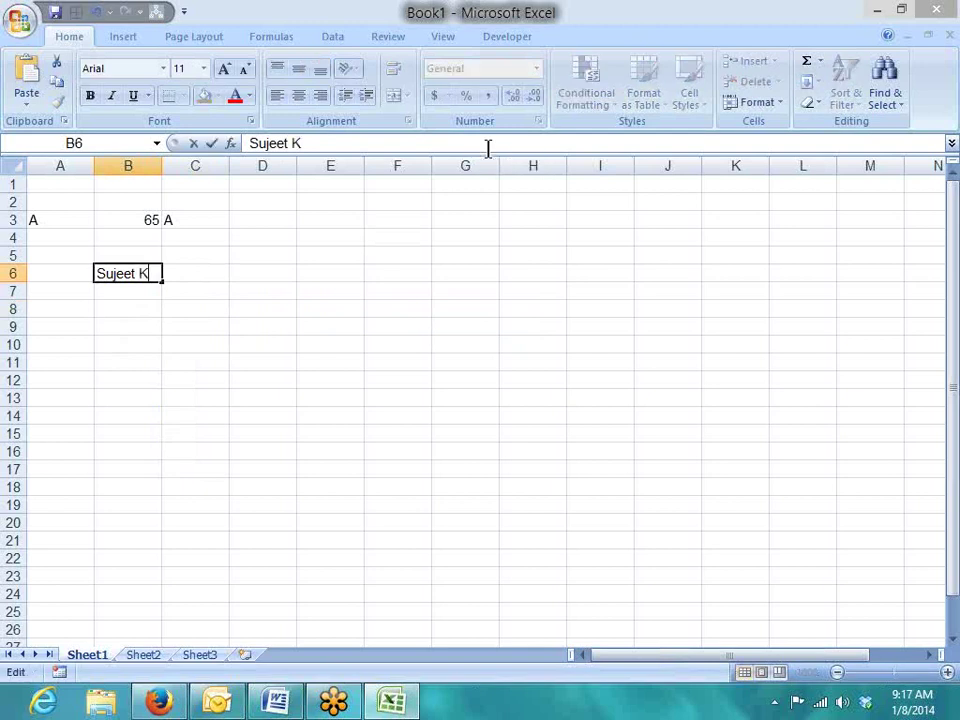
key("Return")
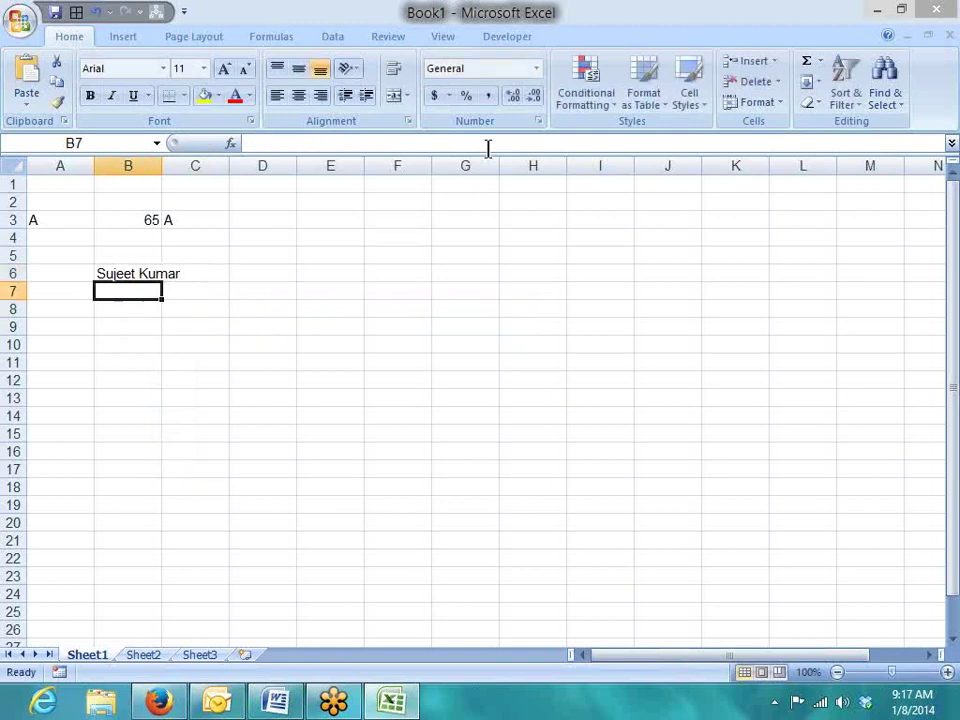
key("Up")
key("F2")
key("Return")
key("Up")
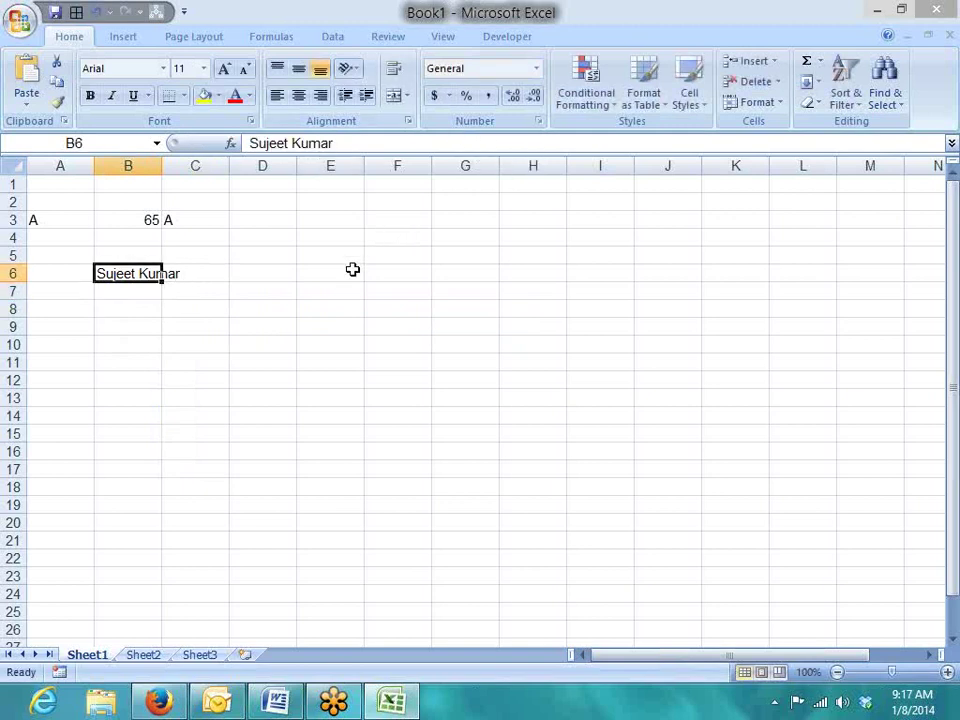
double_click(162, 166)
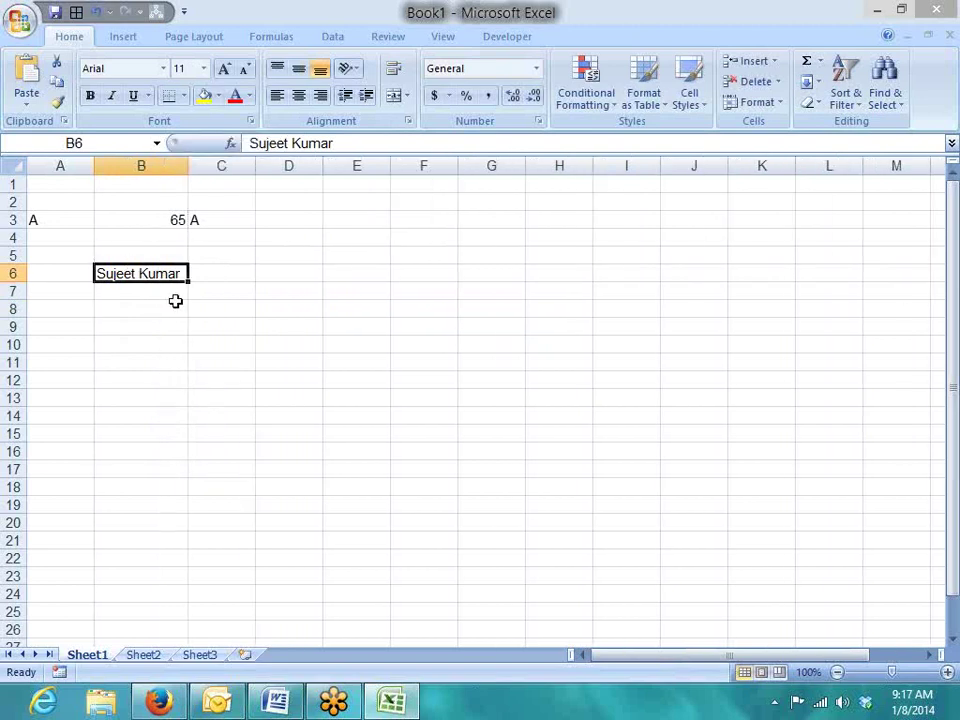
Enter =TRIM(B6) in C6 to strip the extra space
key("Right")
type("tri")
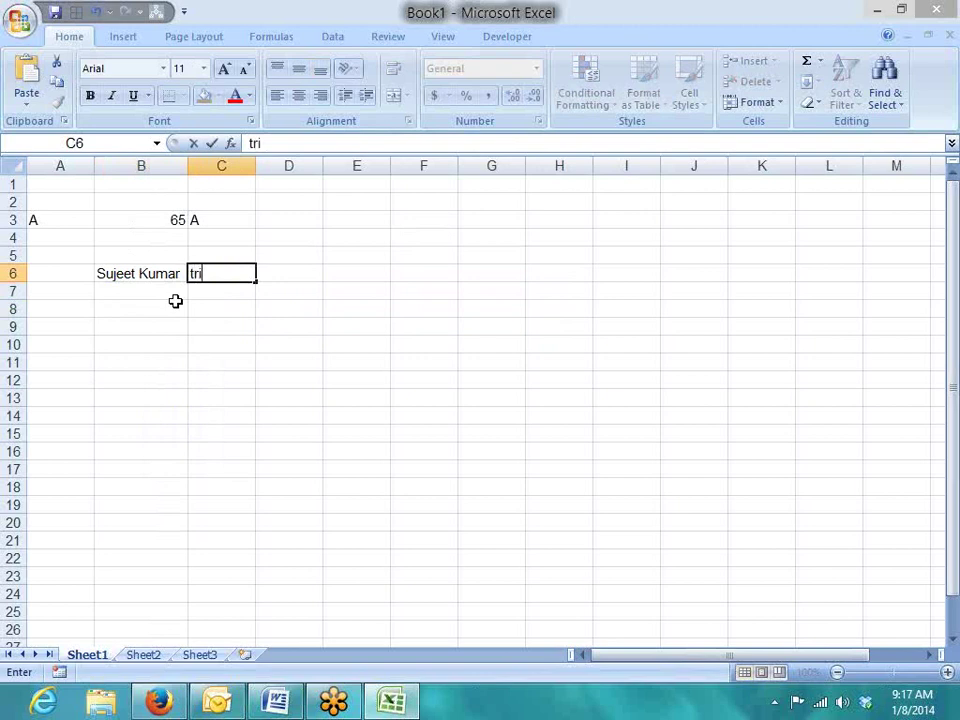
key("BackSpace")
key("BackSpace")
key("BackSpace")
type("=tri")
key("Tab")
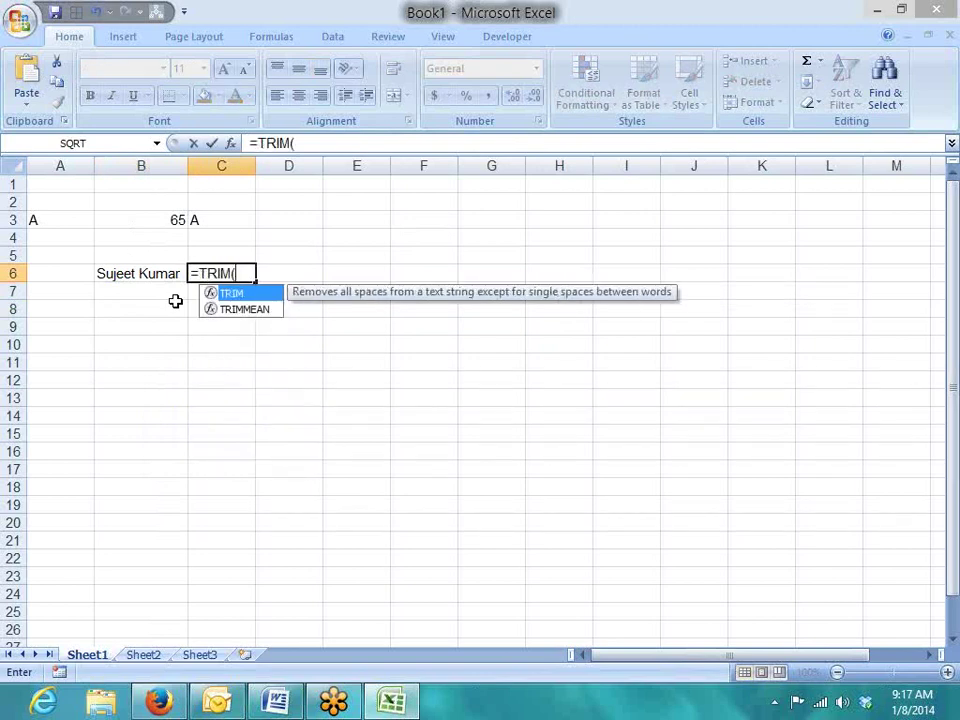
key("Left")
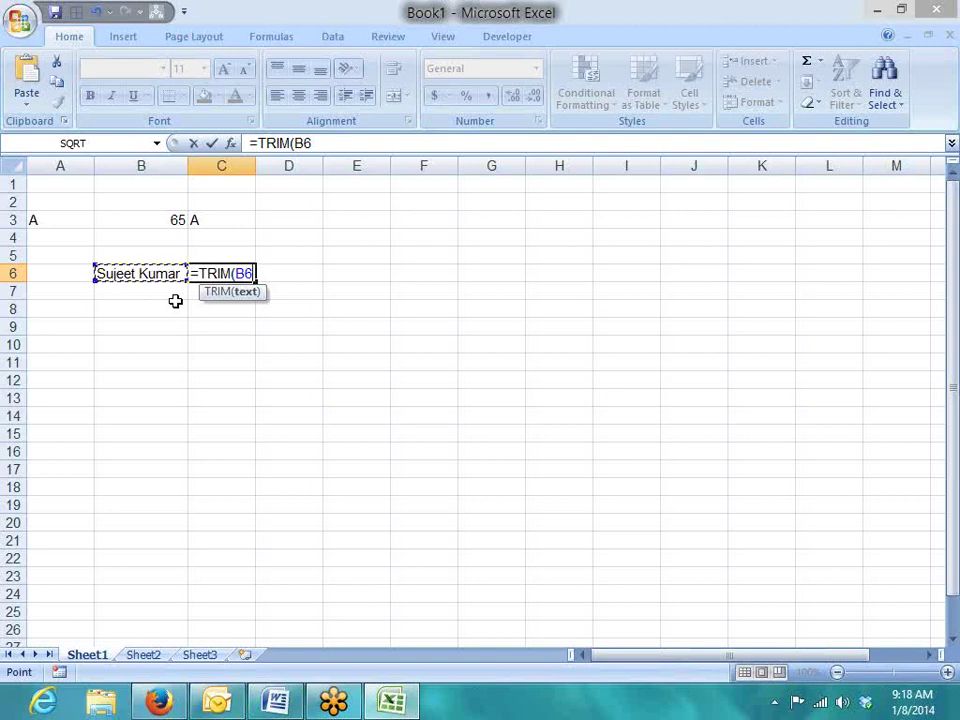
type(")")
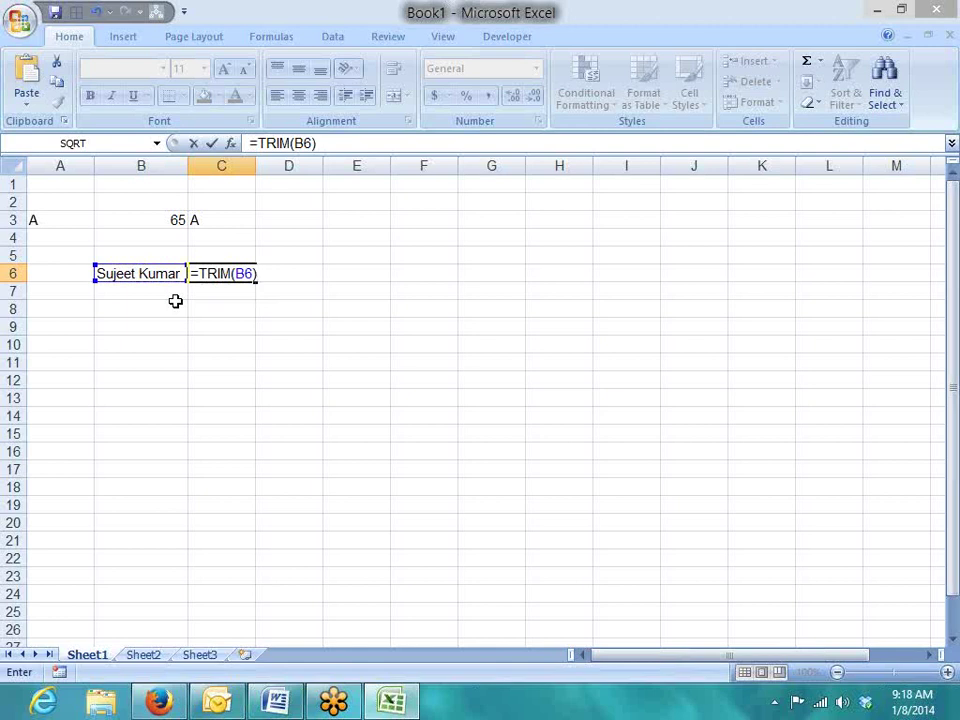
key("Return")
key("Up")
Enter =LEN(B6) in B7, showing 13 characters
key("Down")
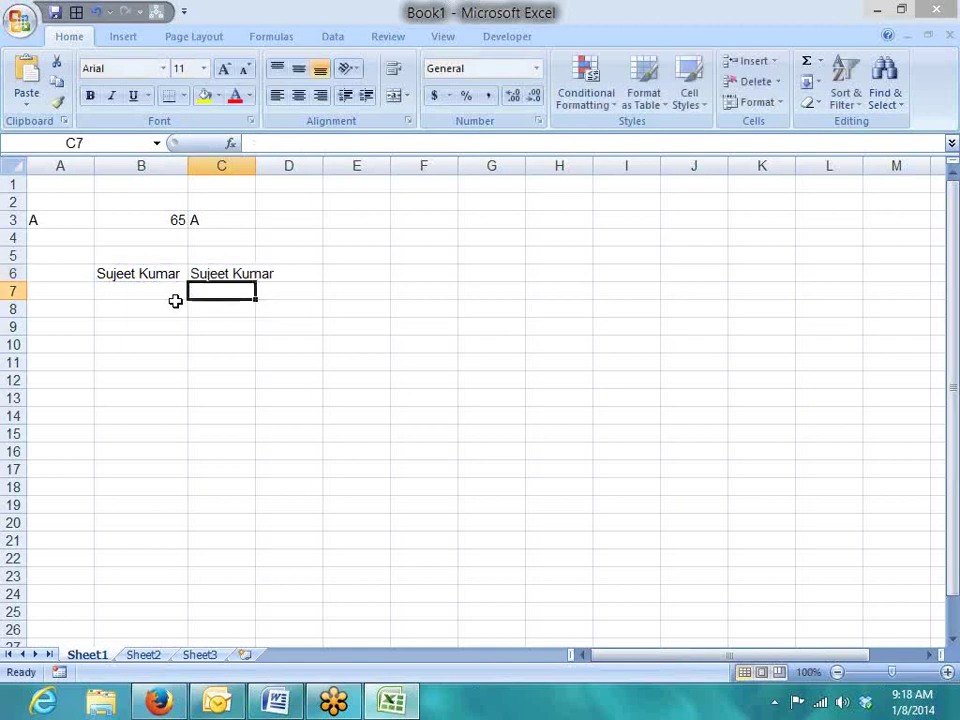
key("Left")
type("=")
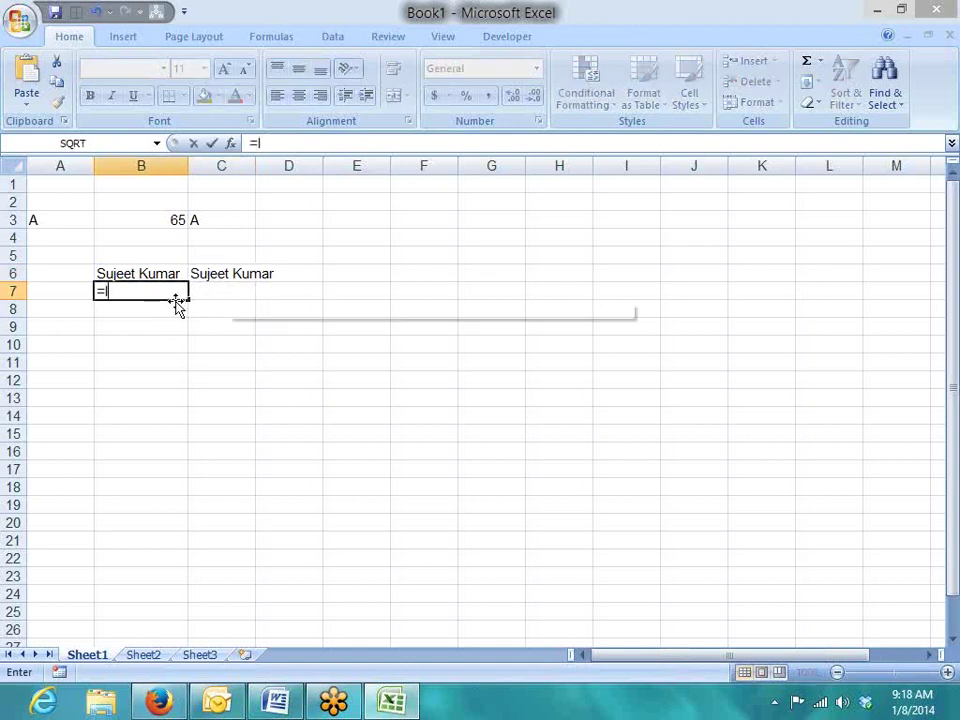
type("len")
key("Tab")
key("Up")
key("Return")
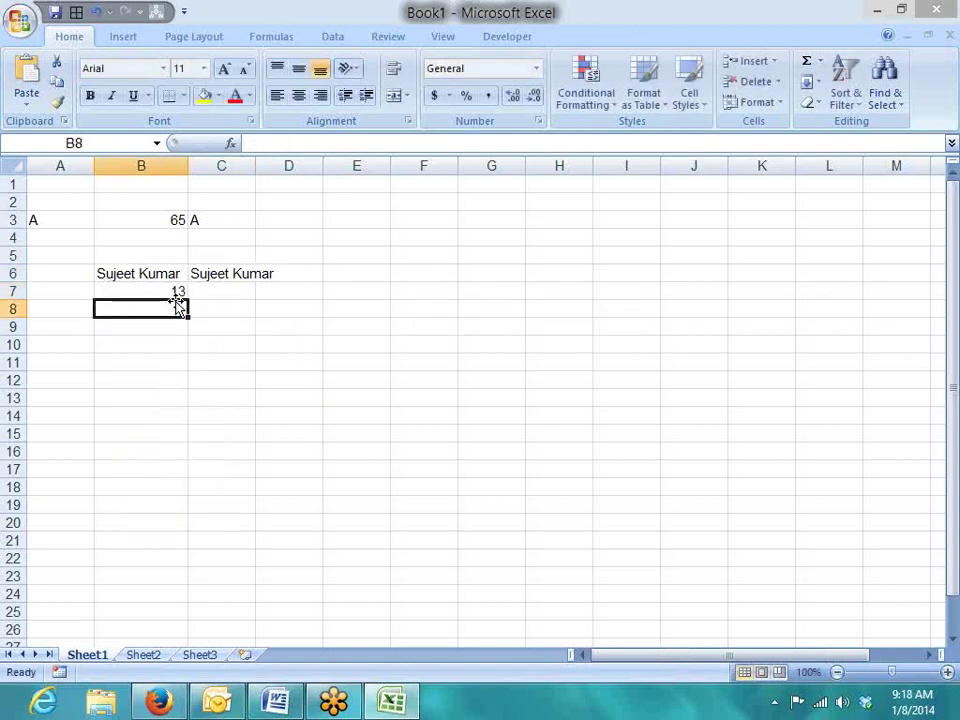
key("Up")
Enter =LEN(C6) in C7, showing 12 characters
key("Right")
type("=l")
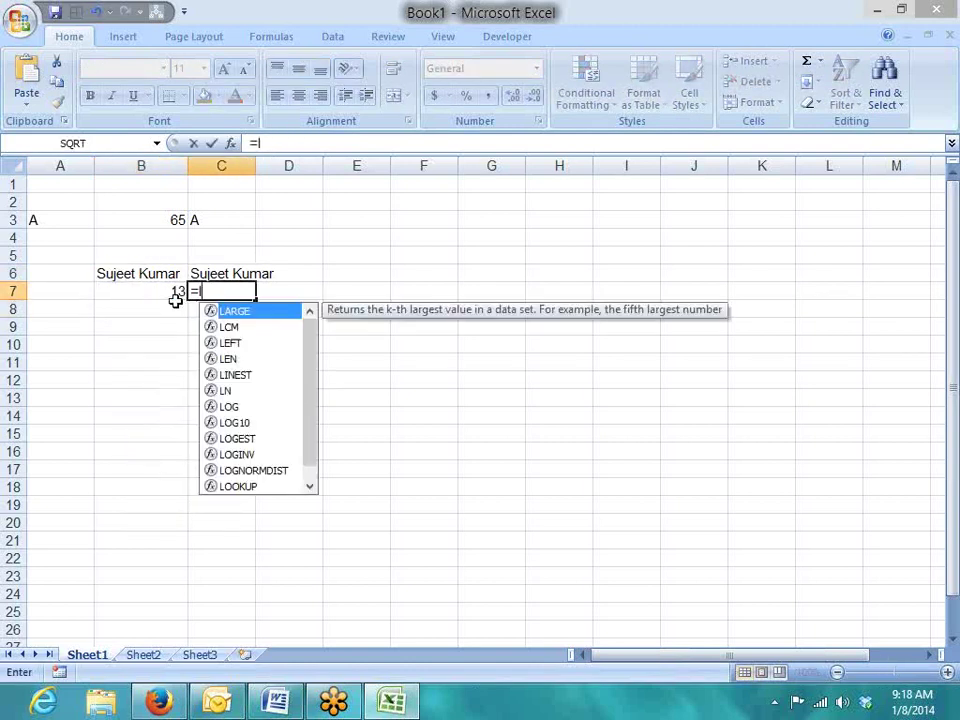
type("en")
key("Tab")
key("Up")
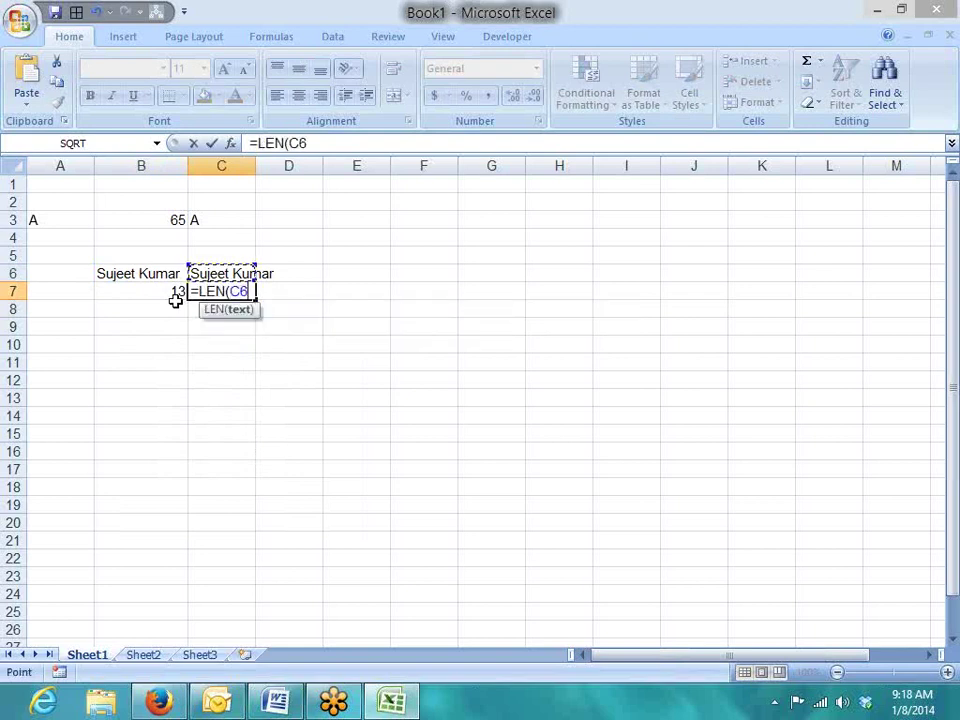
key("Return")
key("Up")
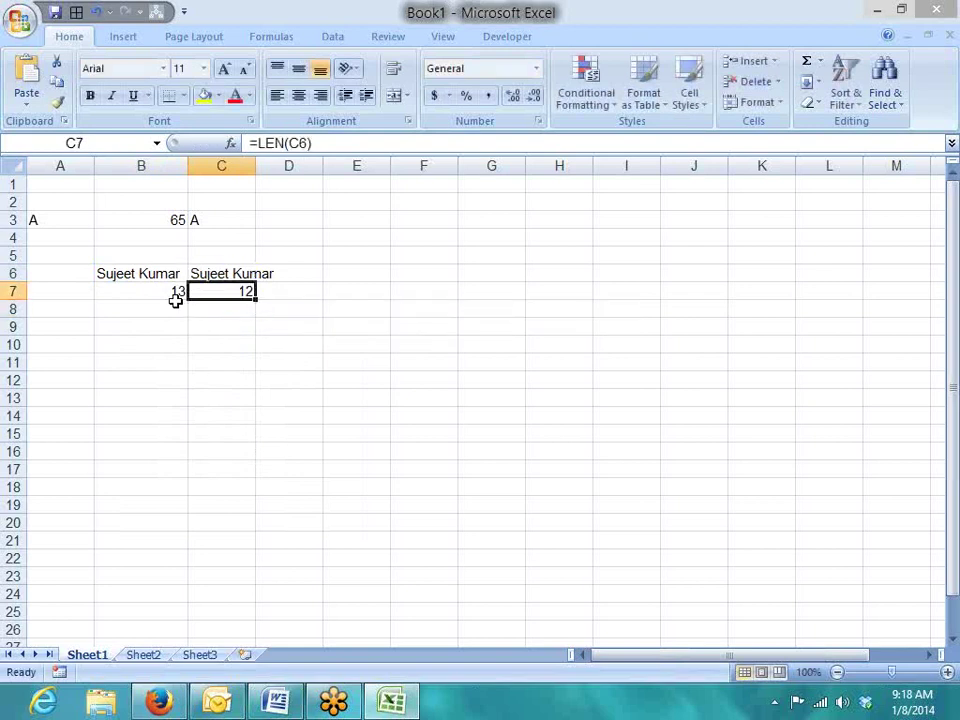
key("Down")
key("Down")
key("Left")
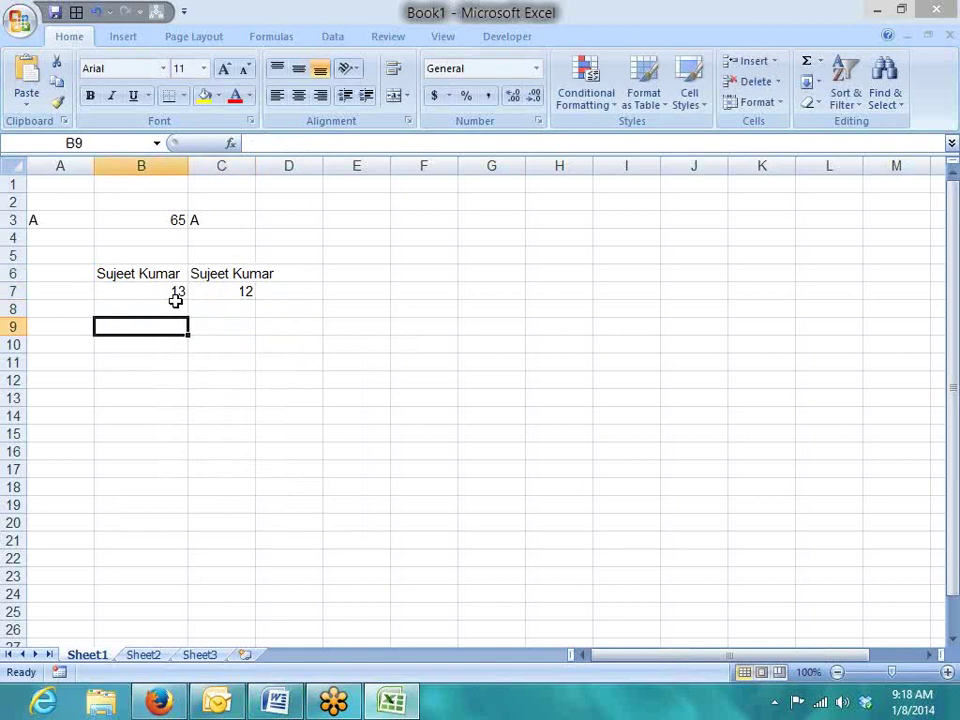
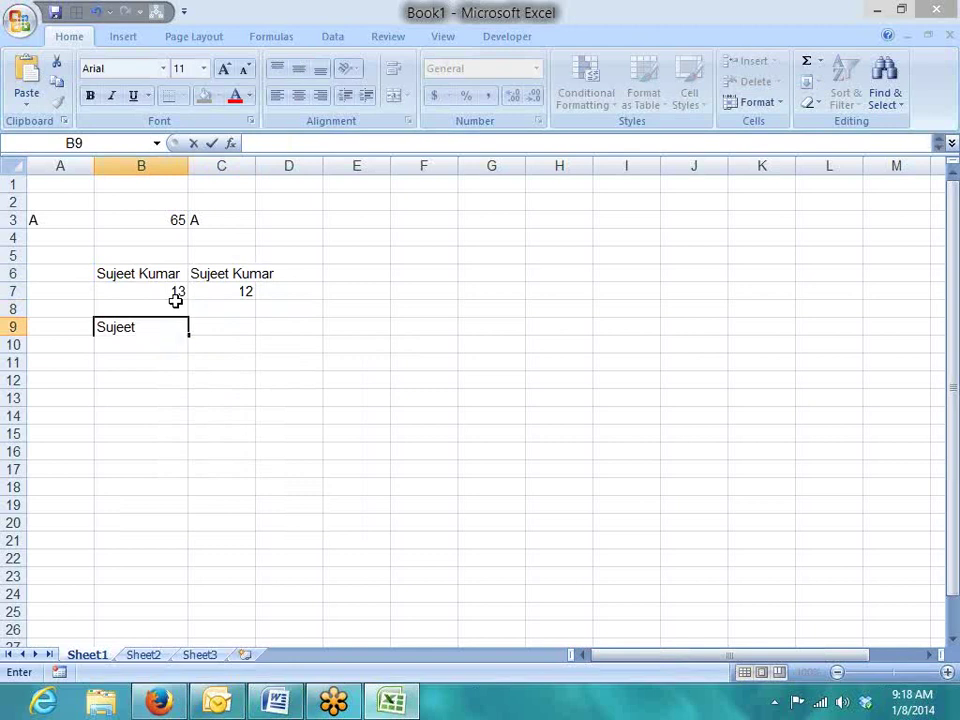
Enter a full name in B9 split over two lines with Alt+Enter
key("alt+Return")
key("Return")
Enter =TRIM(B9) in C9 to show the name as one unbroken word
key("Up")
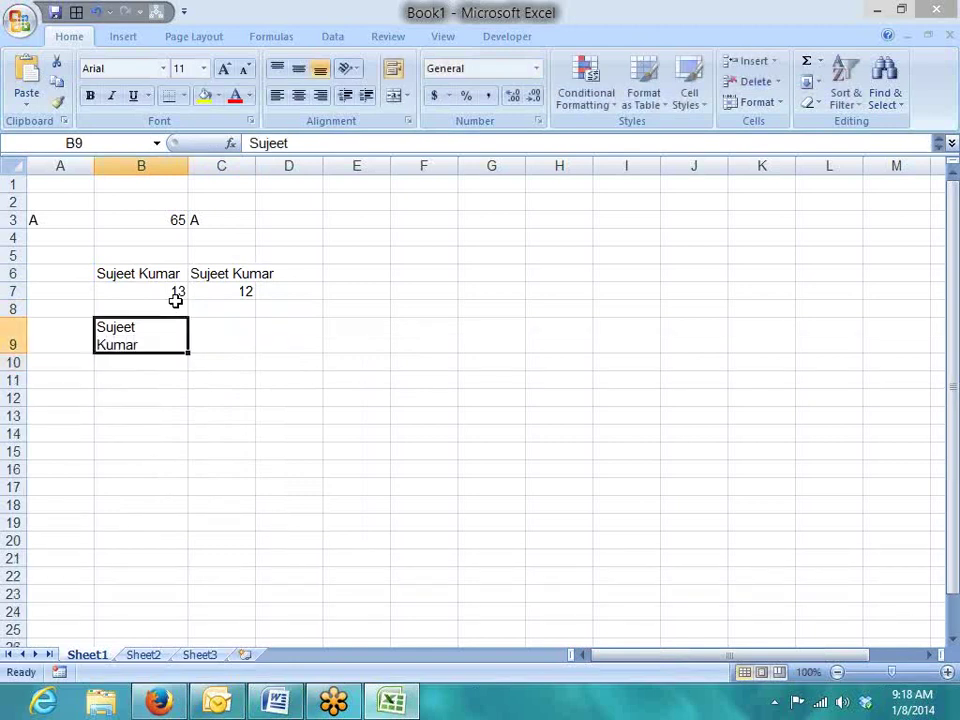
key("Right")
type("=tri")
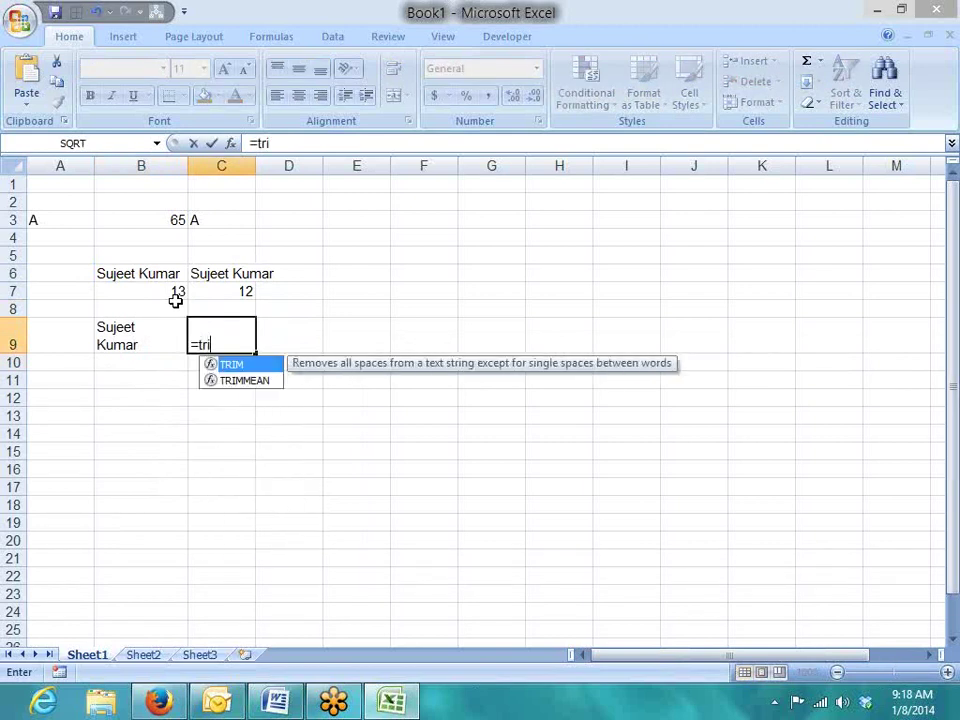
key("Tab")
key("Left")
key("Return")
key("Return")
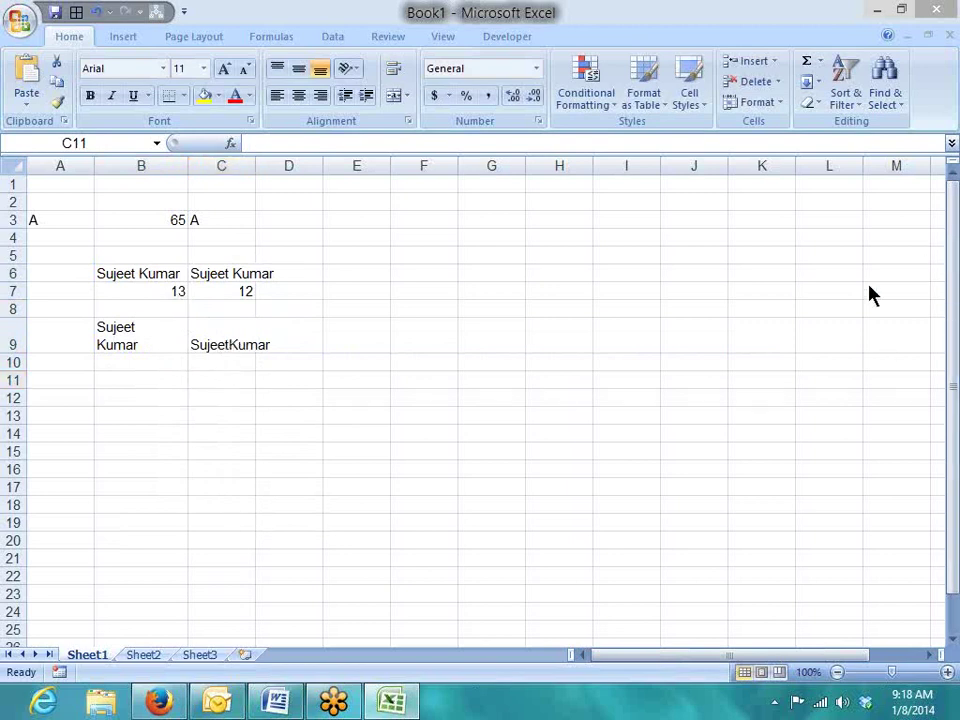
mouse_move(415, 285)
left_mouse_down()
mouse_move(417, 346)
mouse_move(415, 286)
mouse_move(447, 303)
mouse_move(435, 340)
left_mouse_up()
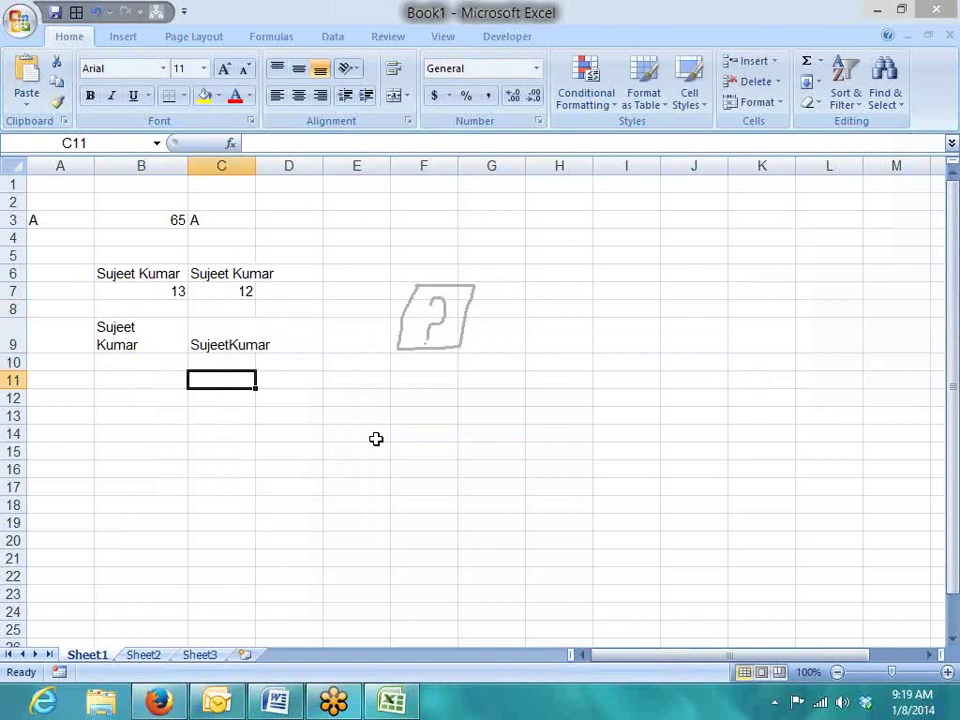
Try =LEN(C9) in C10, which returns 12, then clear it again
left_click(292, 418)
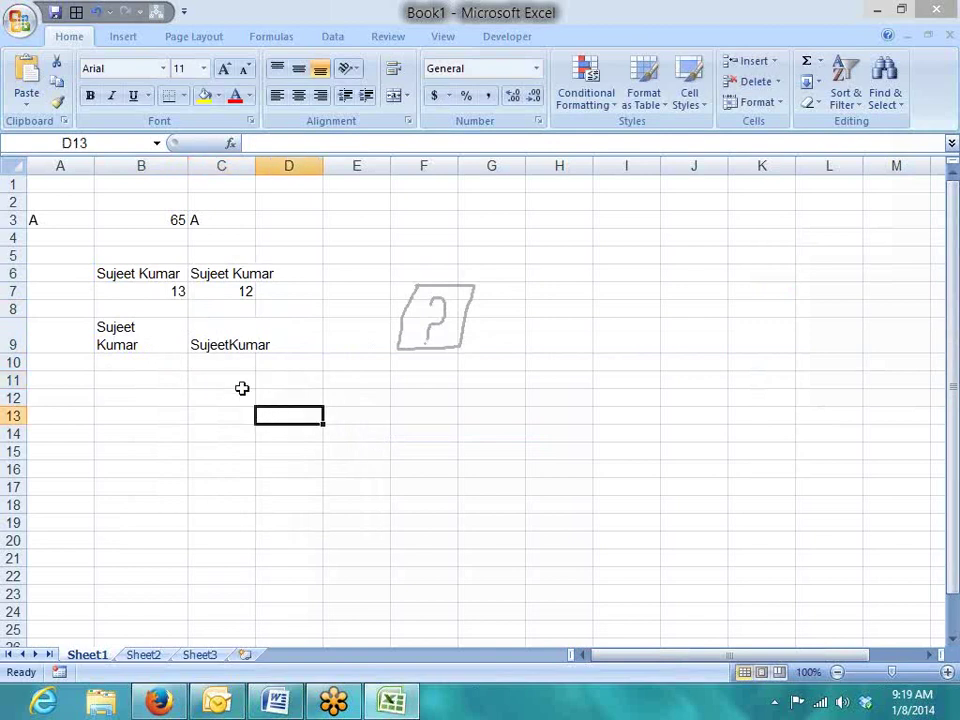
left_click(248, 368)
type("=l")
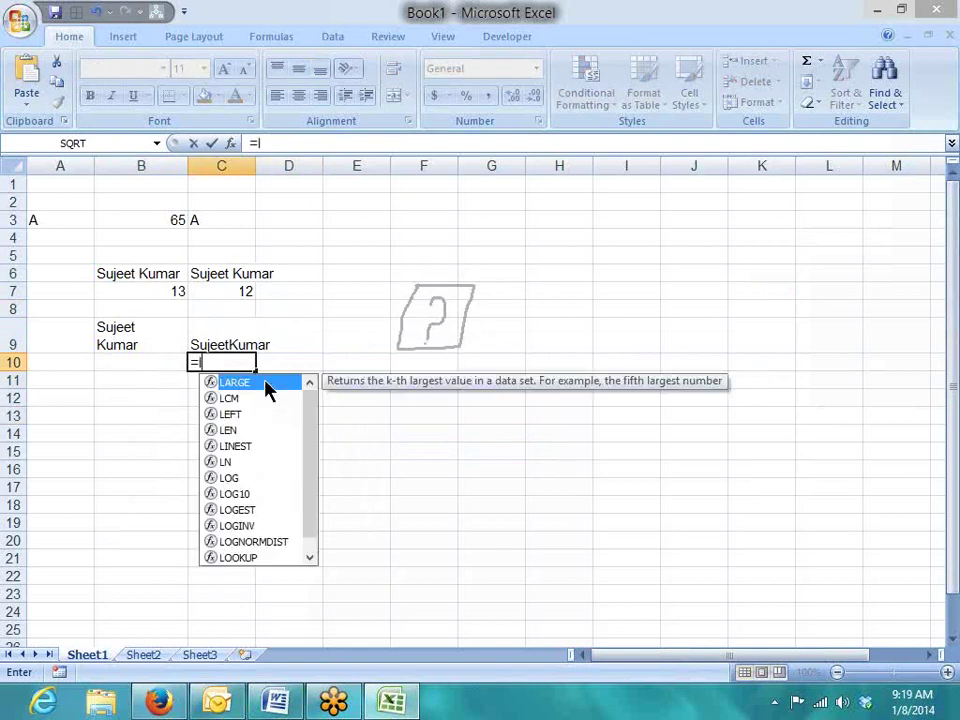
type("e")
key("Down")
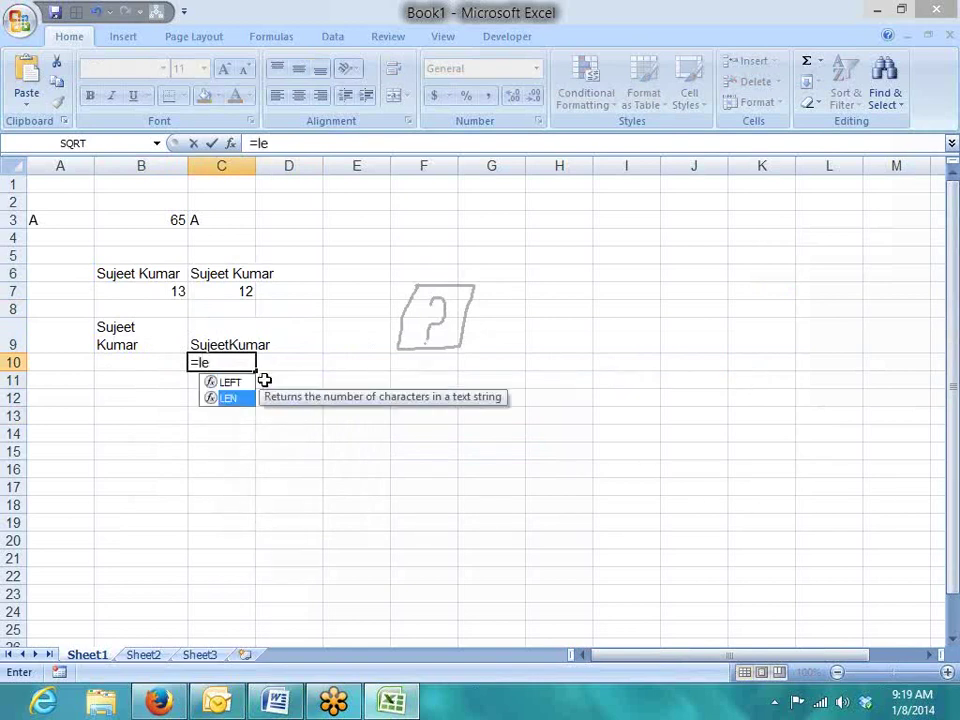
key("Tab")
key("Up")
type(")")
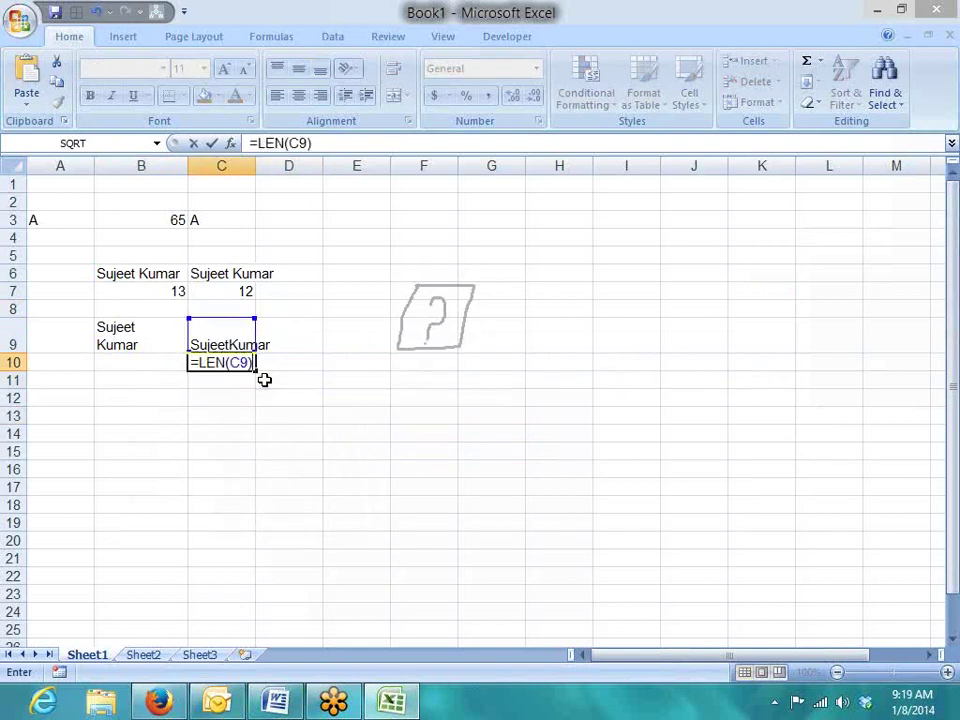
key("Return")
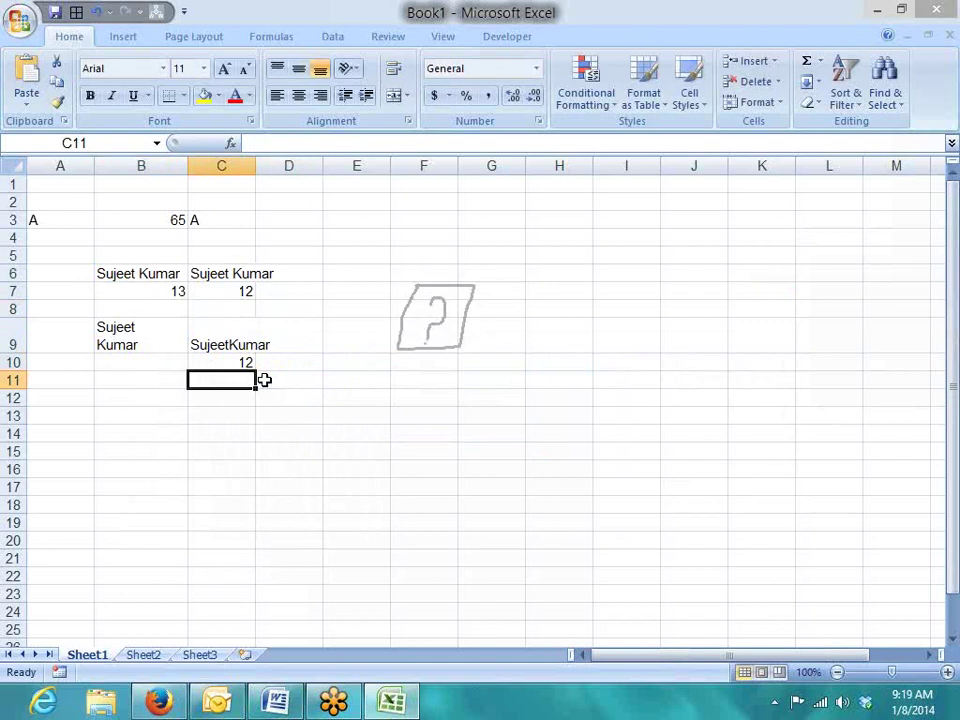
key("Up")
key("Delete")
key("Right")
key("Right")
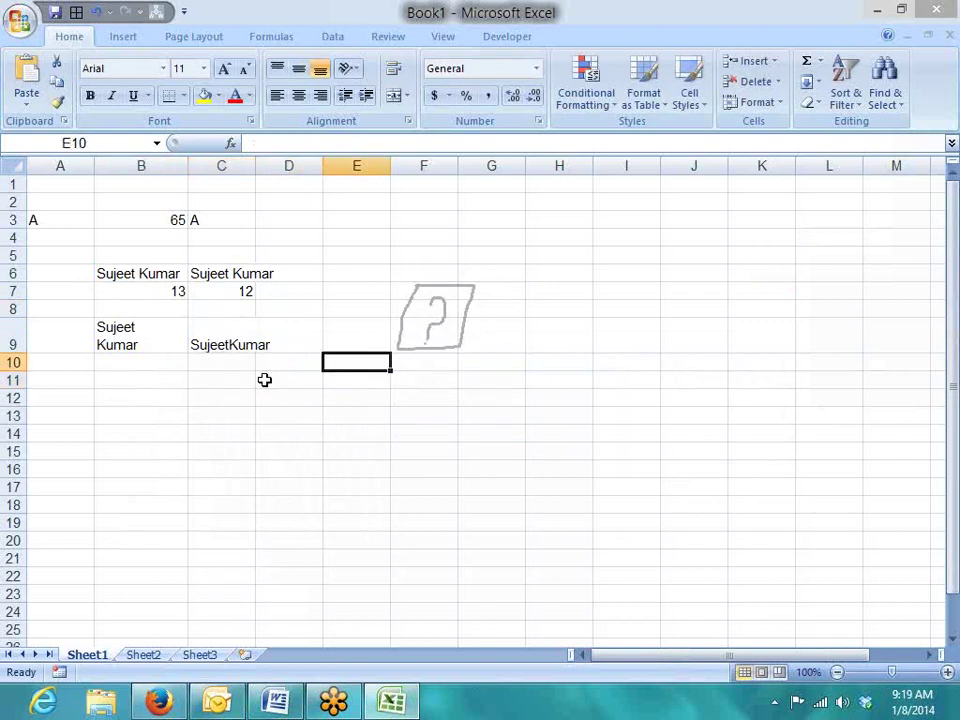
key("Left")
key("Up")
type("=c")
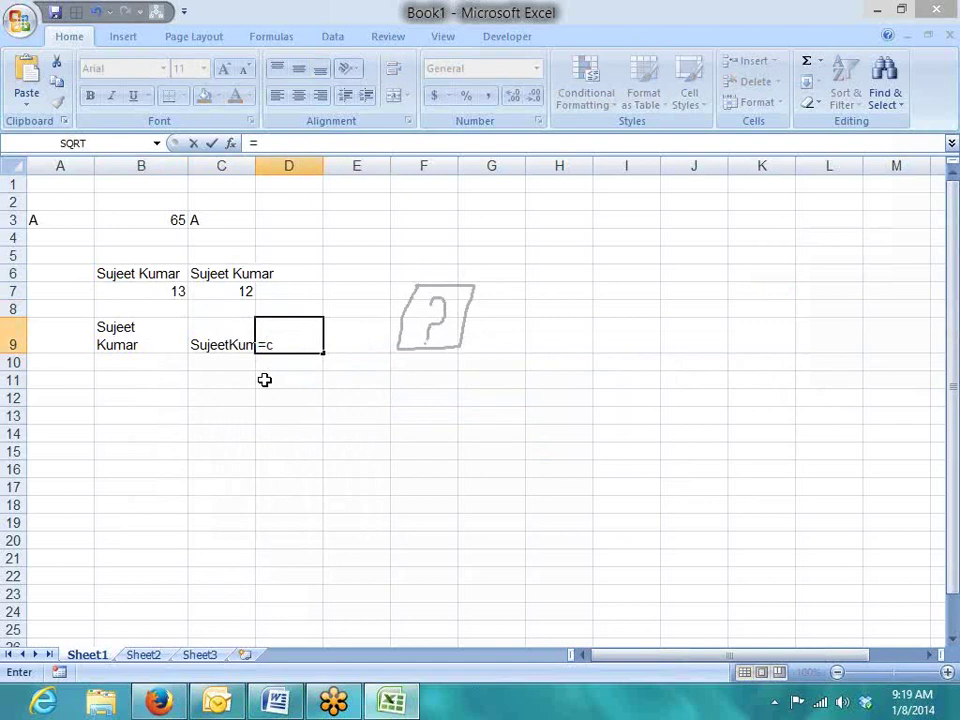
type("l")
key("Tab")
key("Left")
key("Return")
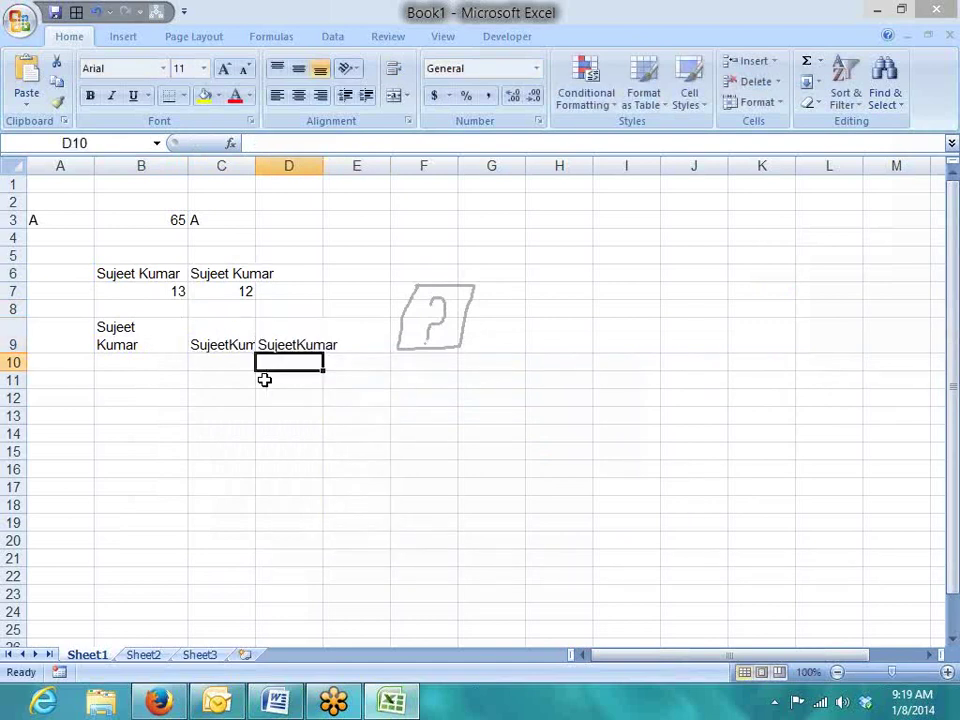
Count D9's characters with =LEN(D9) in D10, returning 11
type("=le")
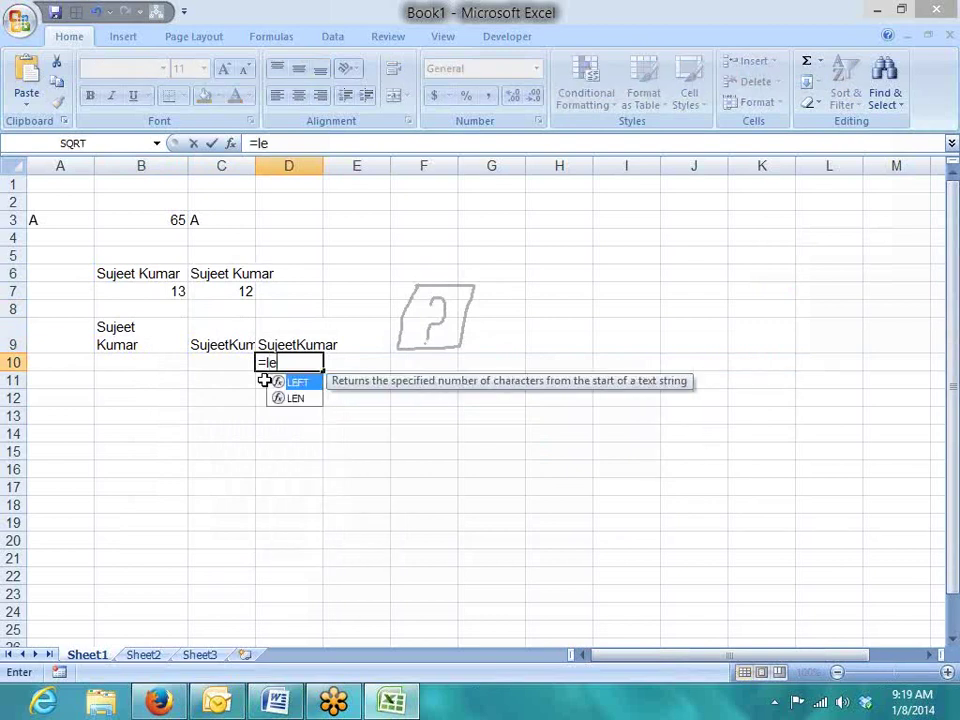
key("Down")
key("Tab")
key("Up")
key("Return")
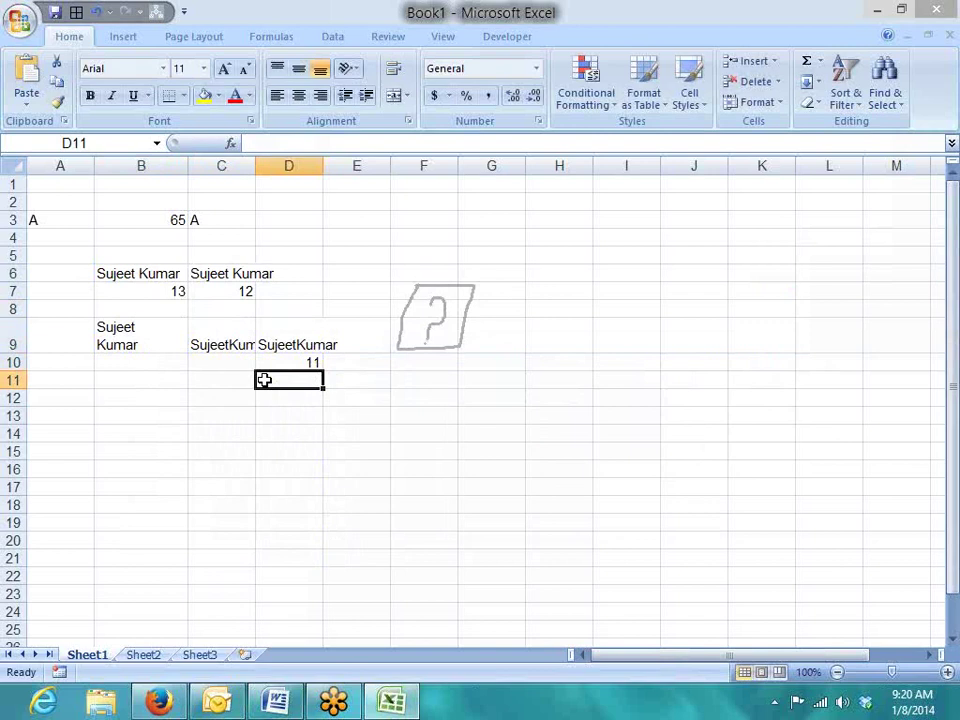
key("Up")
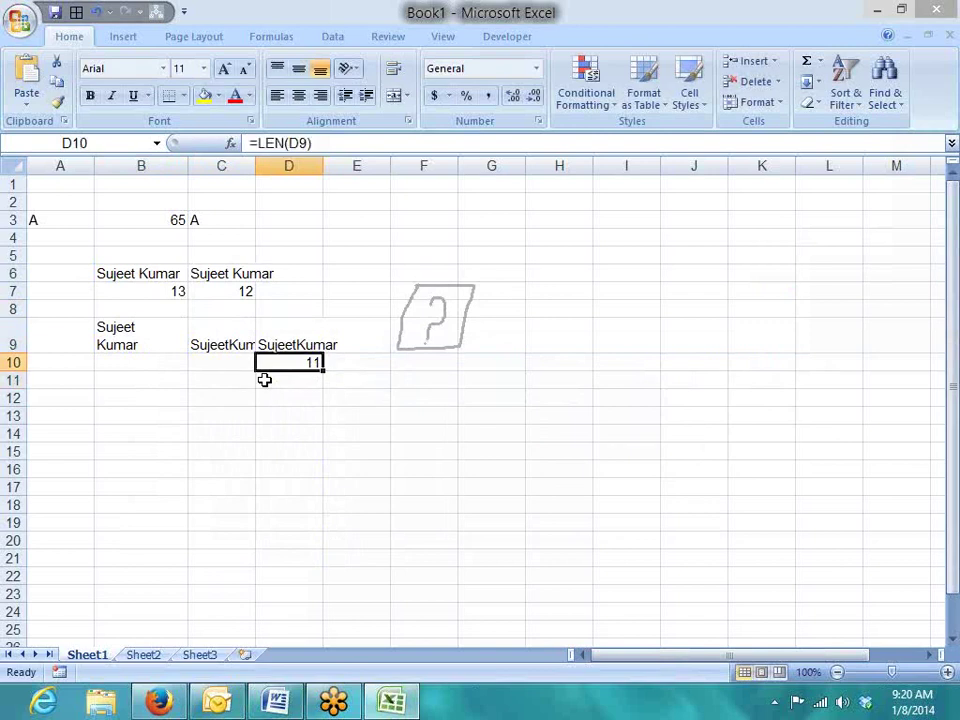
left_click(264, 380)
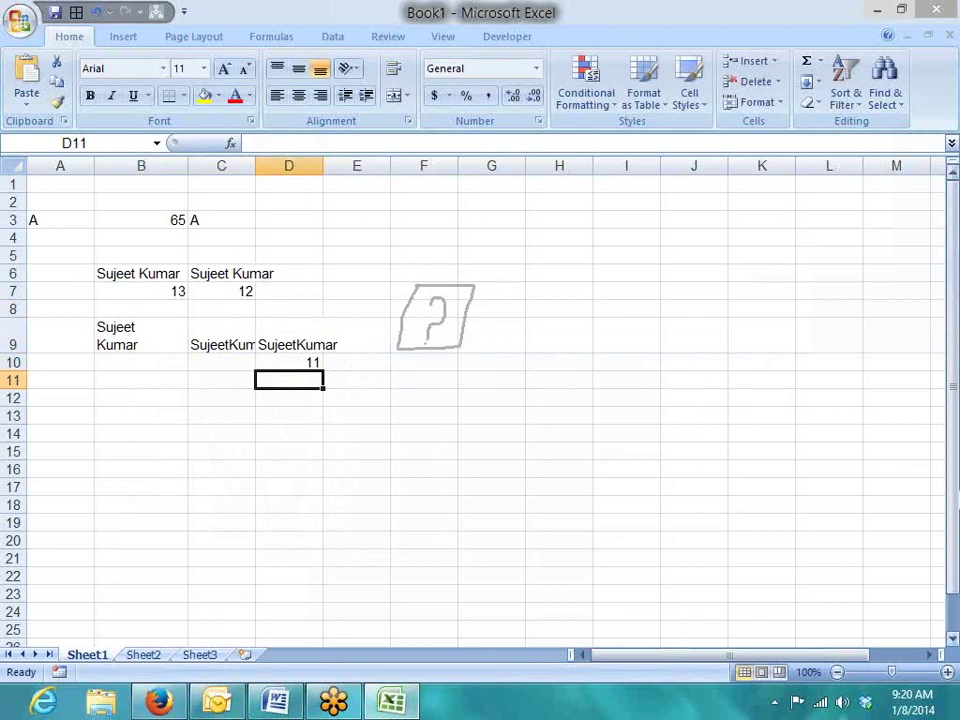
Enter 123.852.369 in E2 and AutoFit column E so the number shows in full
left_click(418, 455)
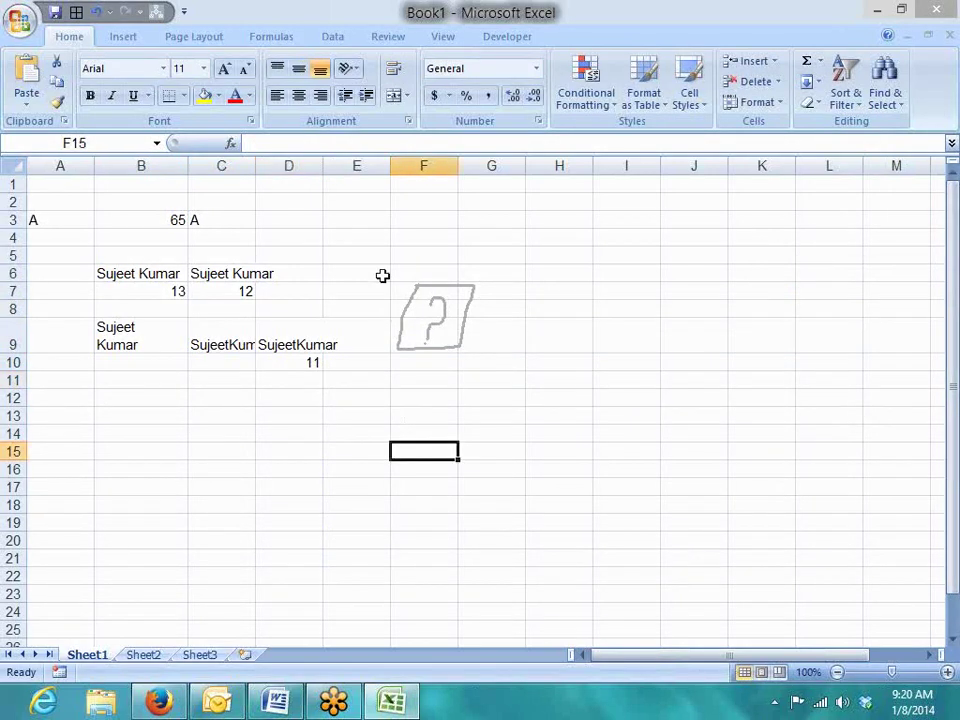
left_click_drag(381, 276, 501, 426)
left_click(505, 414)
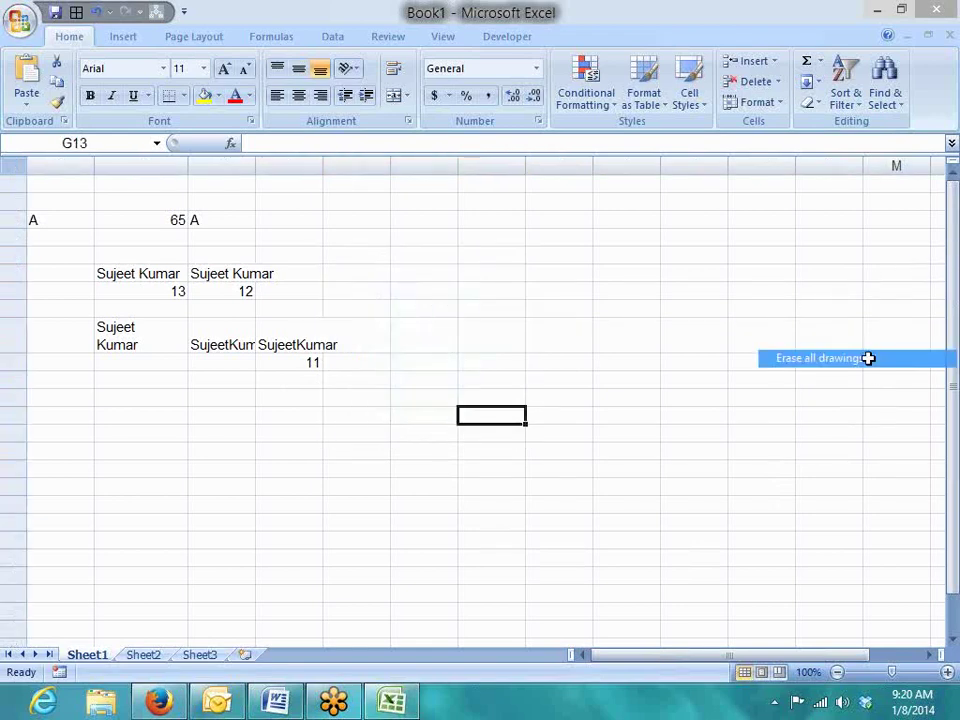
left_click(364, 197)
type("12")
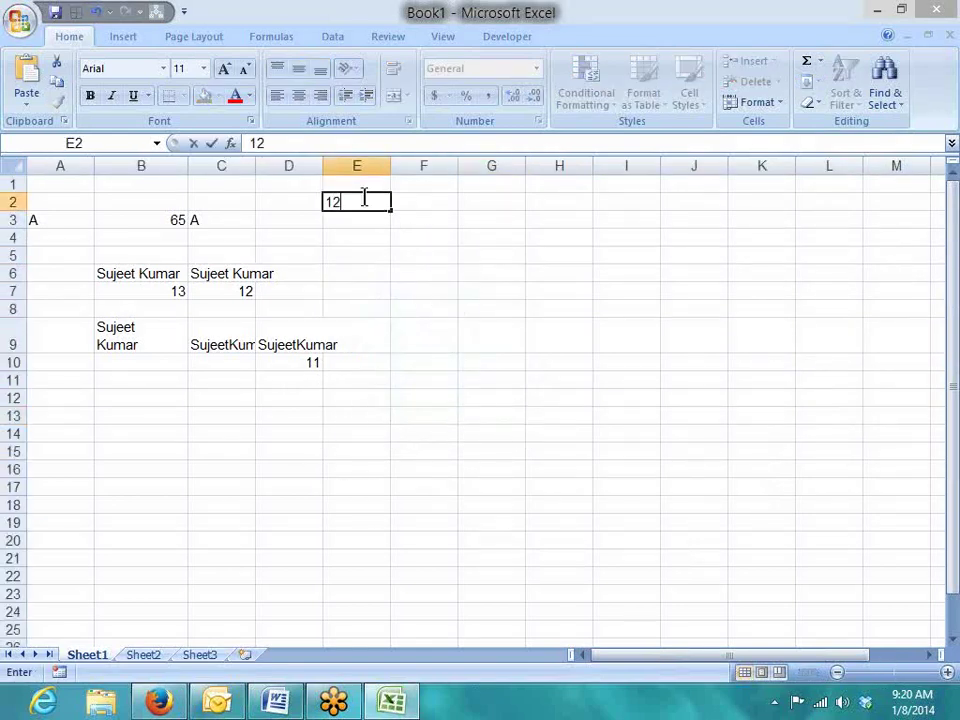
type("3.852")
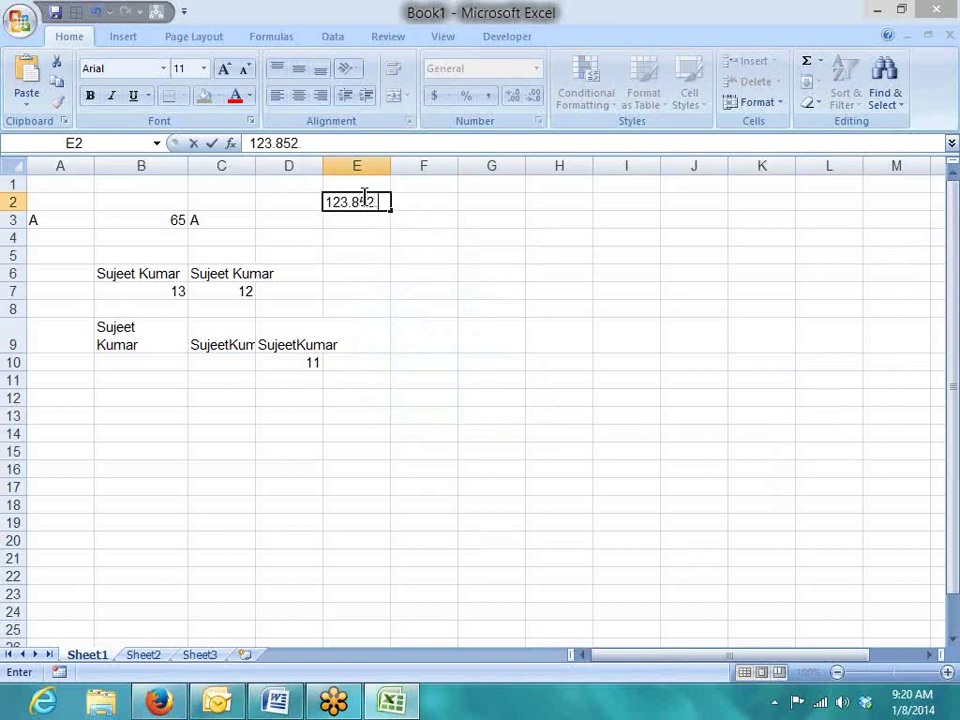
type(".369")
key("Return")
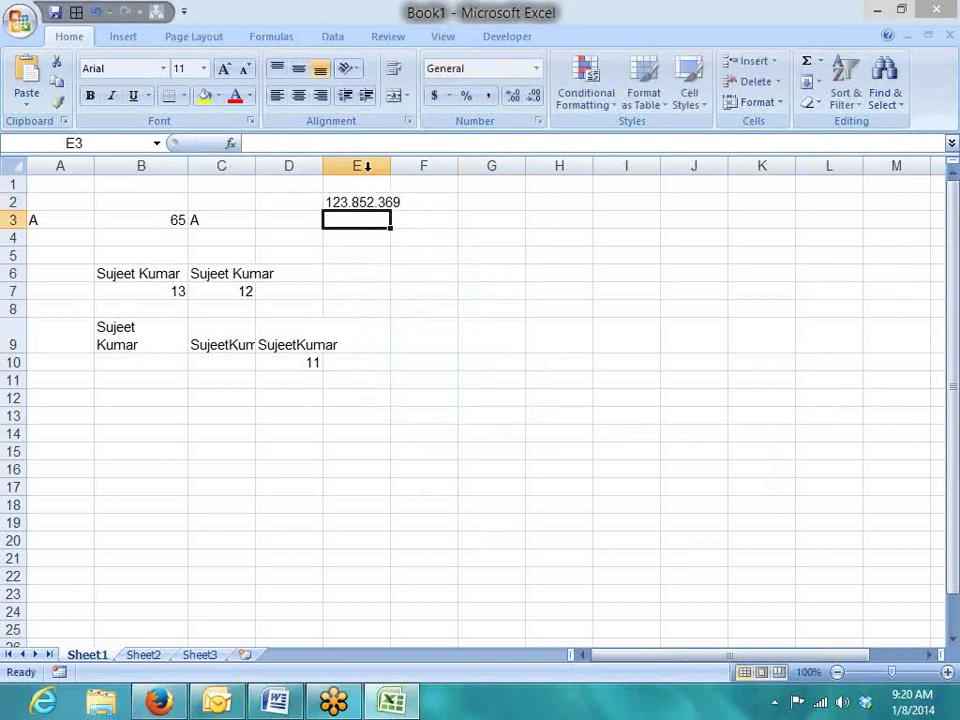
double_click(390, 166)
left_click(438, 202)
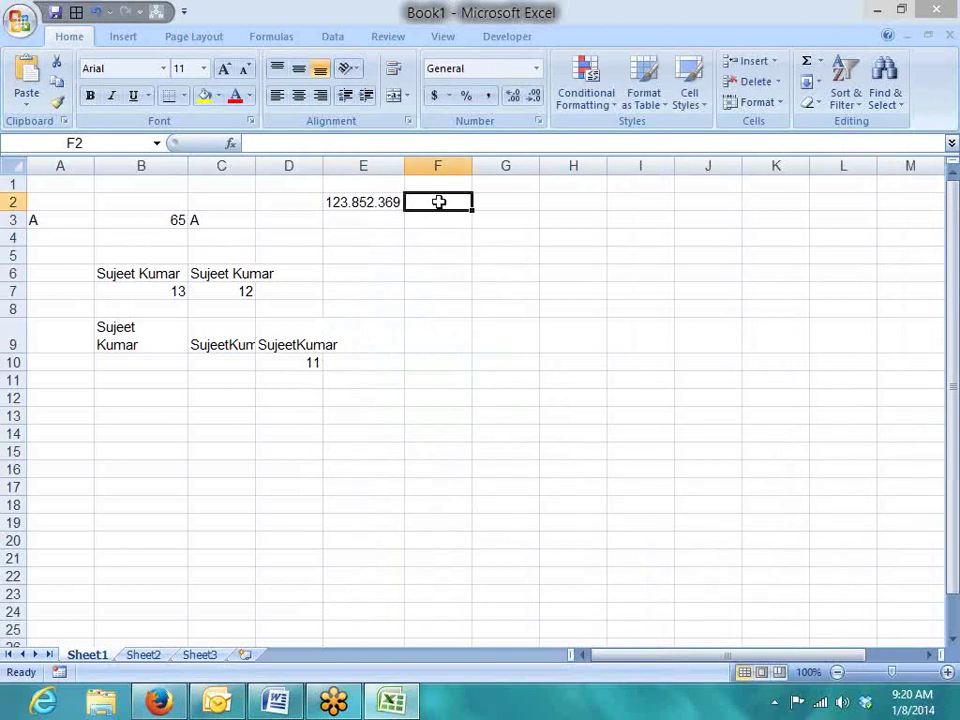
Enter =SUBSTITUTE(E2,".","-") in F2, turning 123.852.369 into 123-852-369
type("=sub")
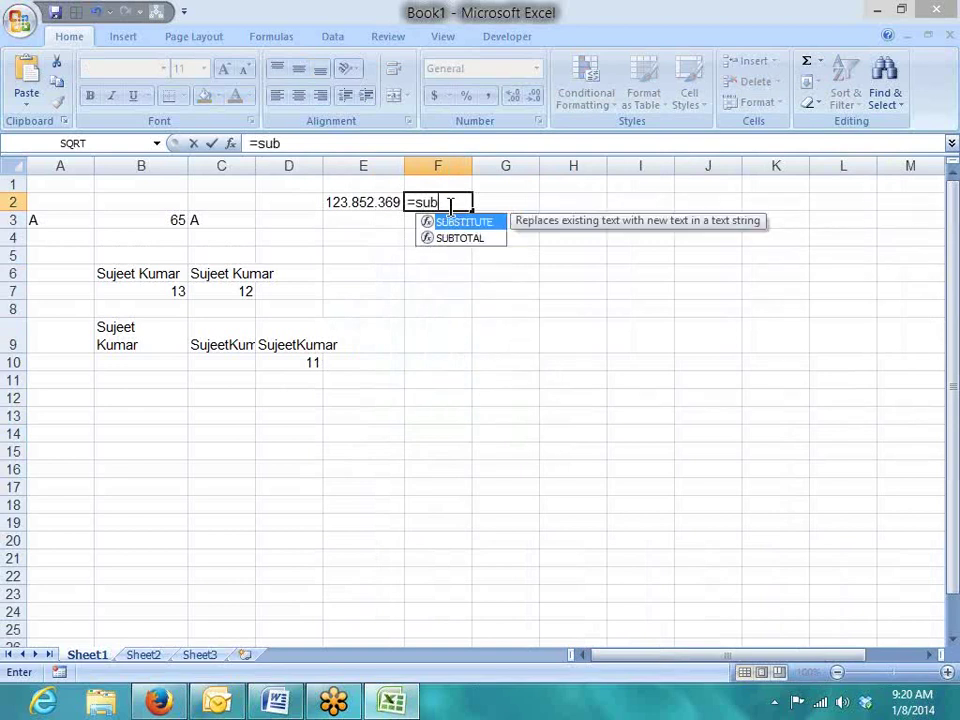
key("Tab")
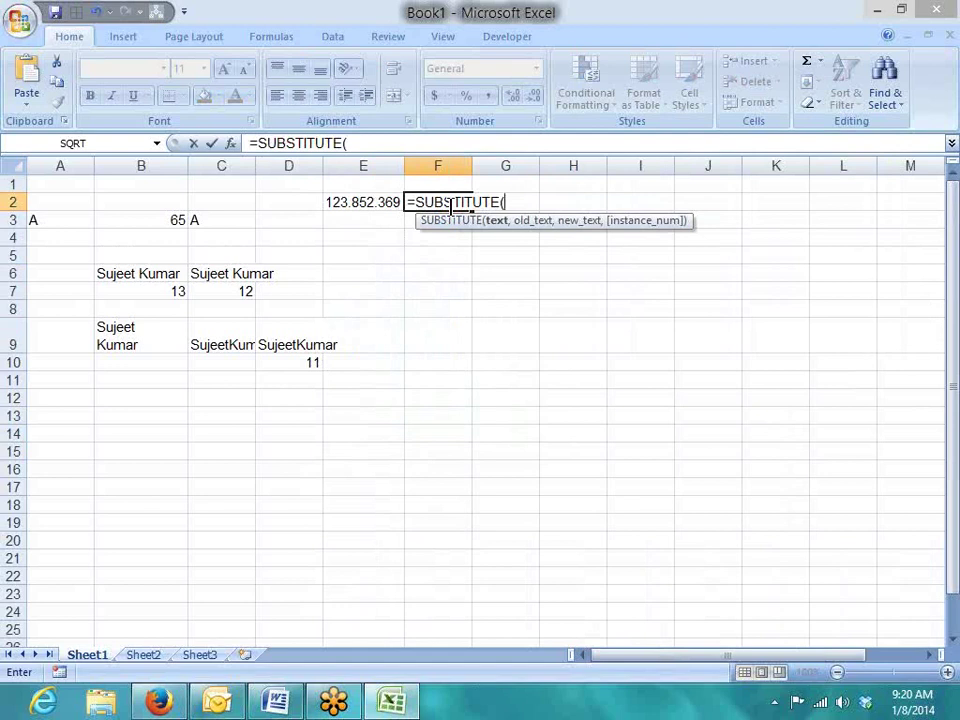
key("Left")
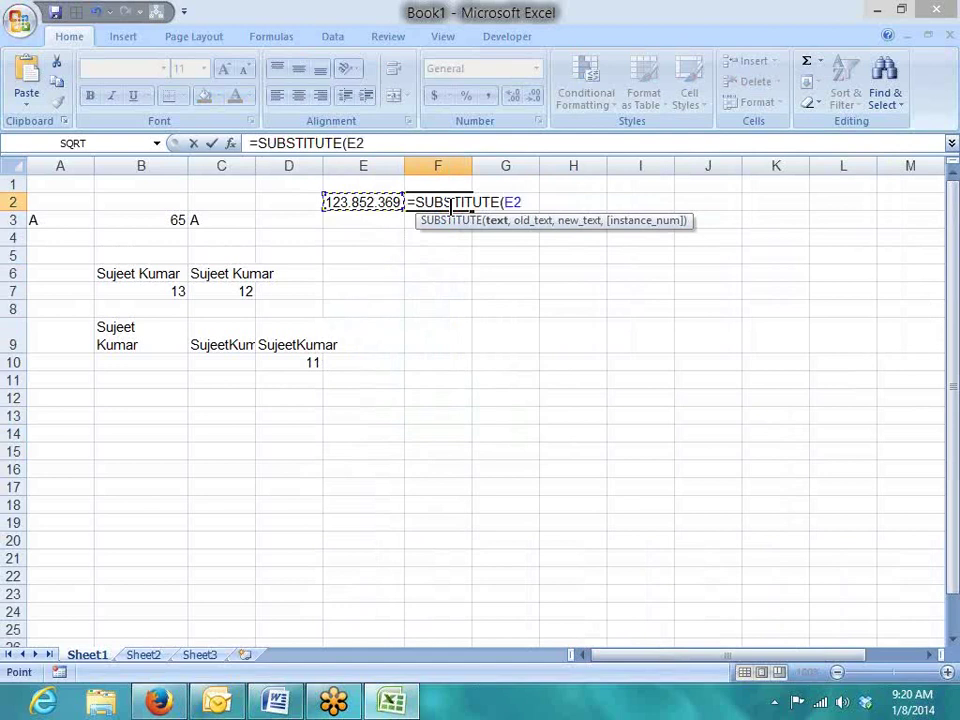
type("'")
type(",\".\"")
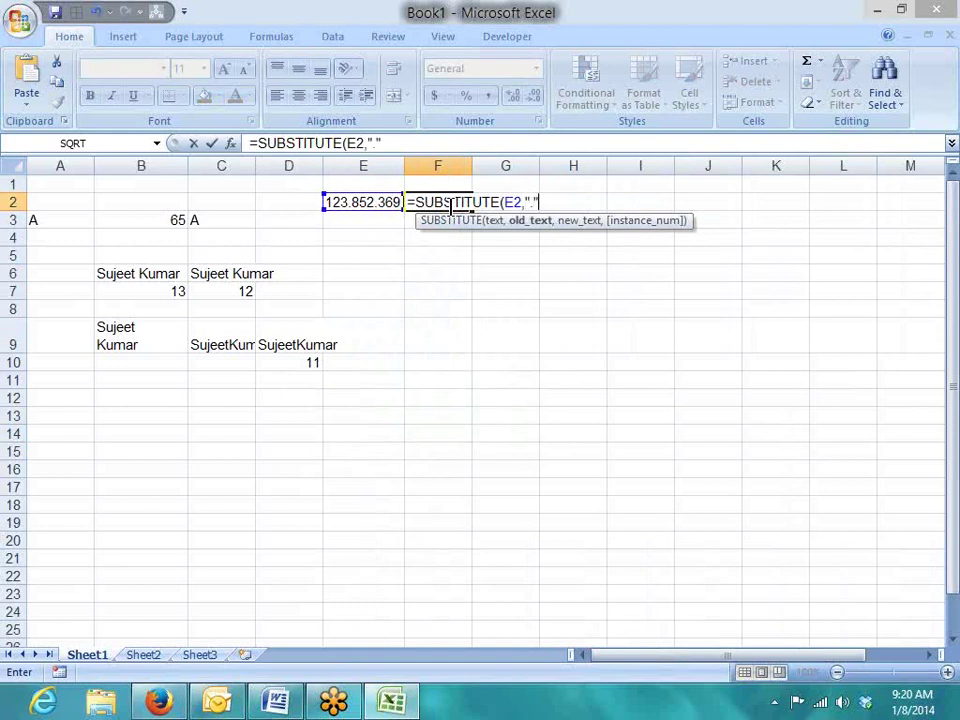
type(",")
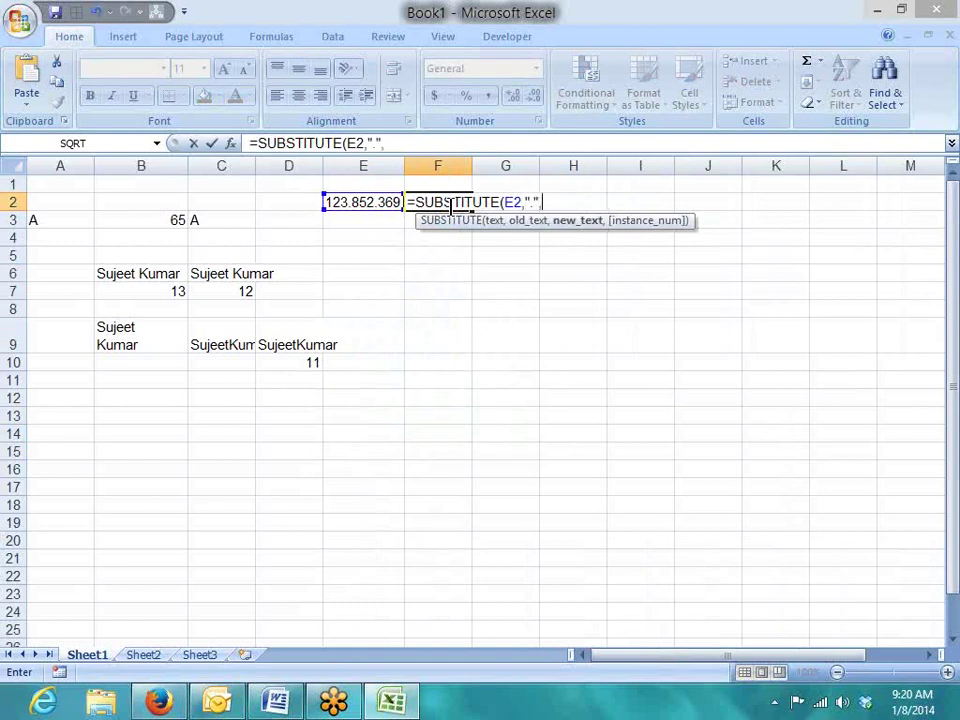
type("\"\"")
type("-")
left_click(528, 203)
left_click(590, 222)
key("Return")
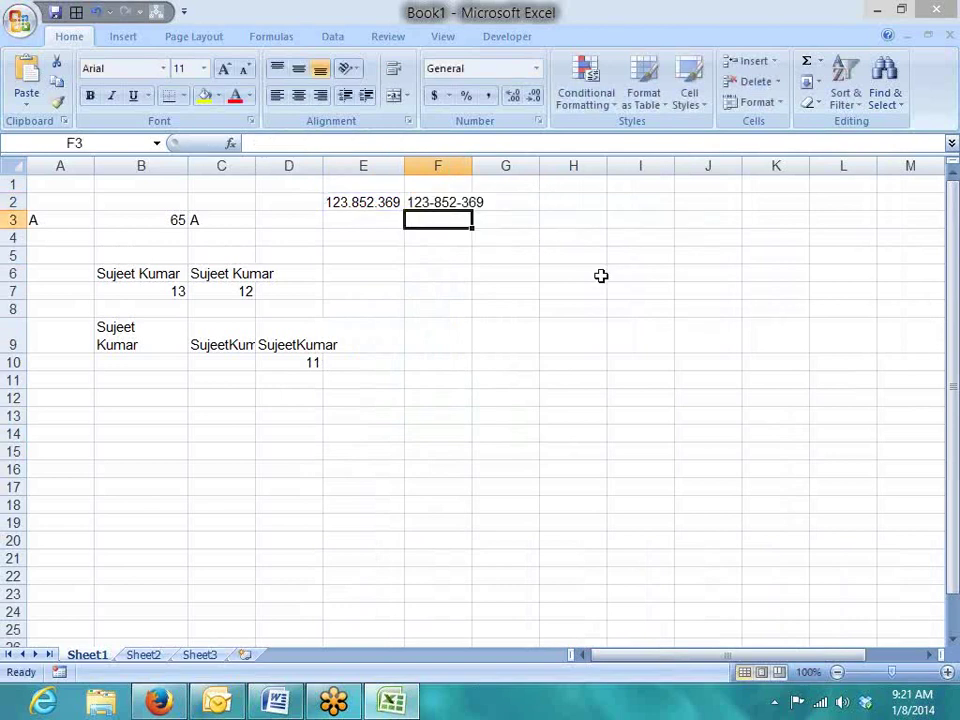
key("Up")
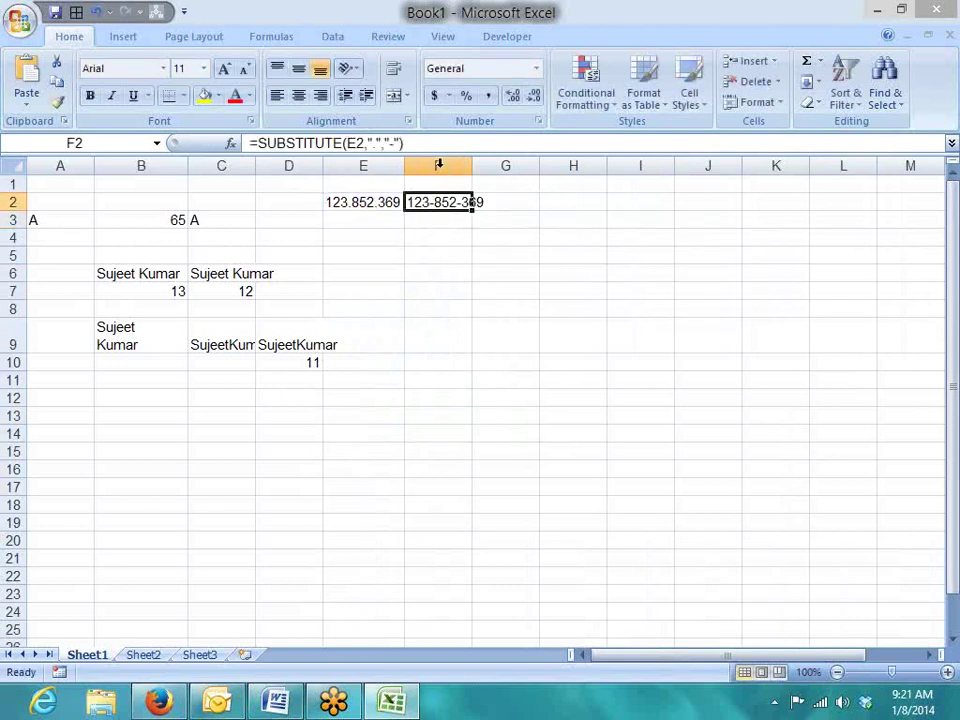
Add instance number 1 to F2's SUBSTITUTE so only the first dot becomes a hyphen
left_click(437, 146)
key("BackSpace")
type(",")
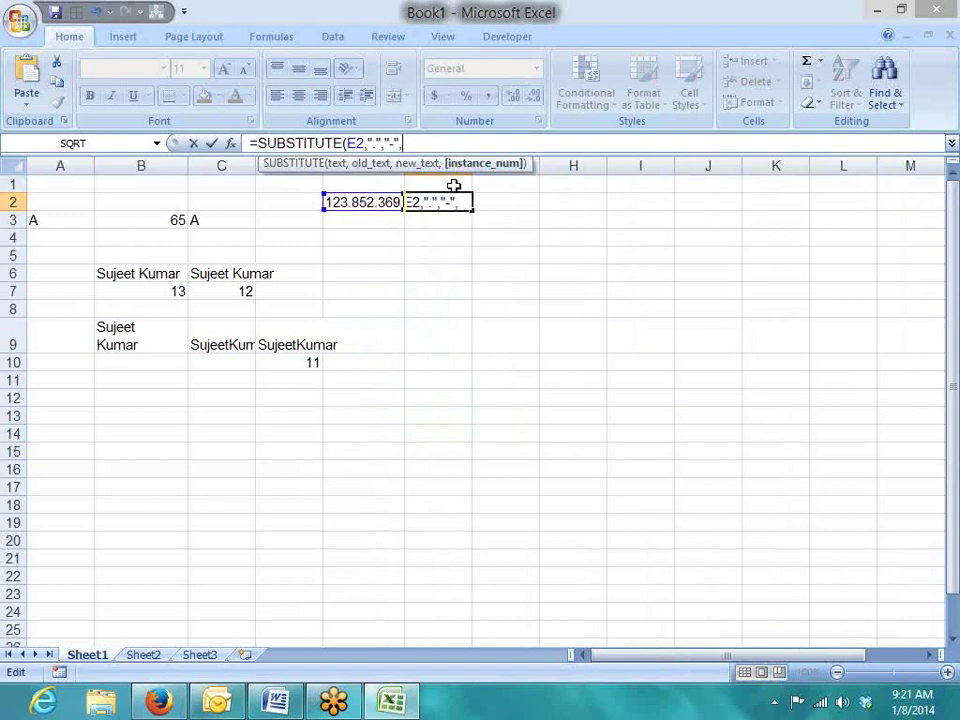
type("1")
key("Return")
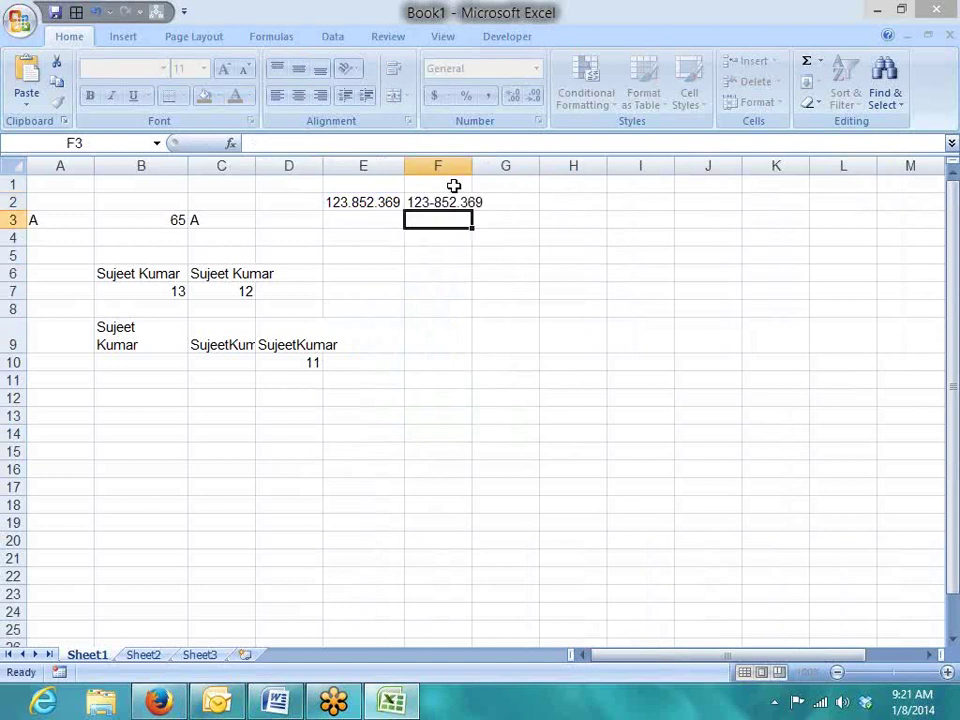
key("Up")
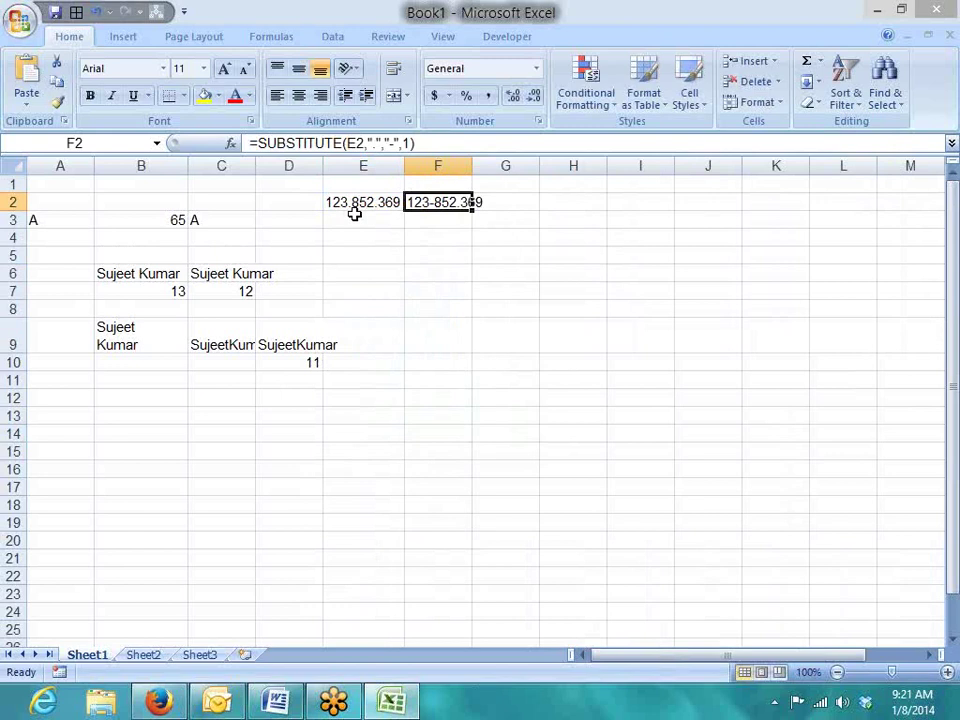
Change the instance number to 2 so F2 shows 123.852-369
left_click(425, 146)
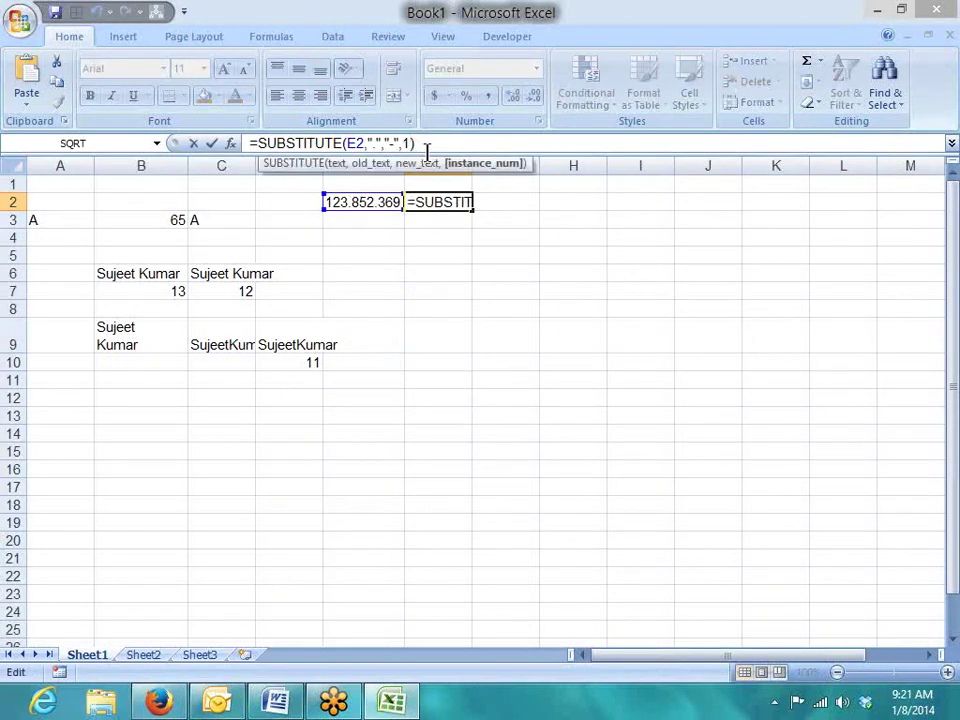
key("BackSpace")
type("2")
key("Return")
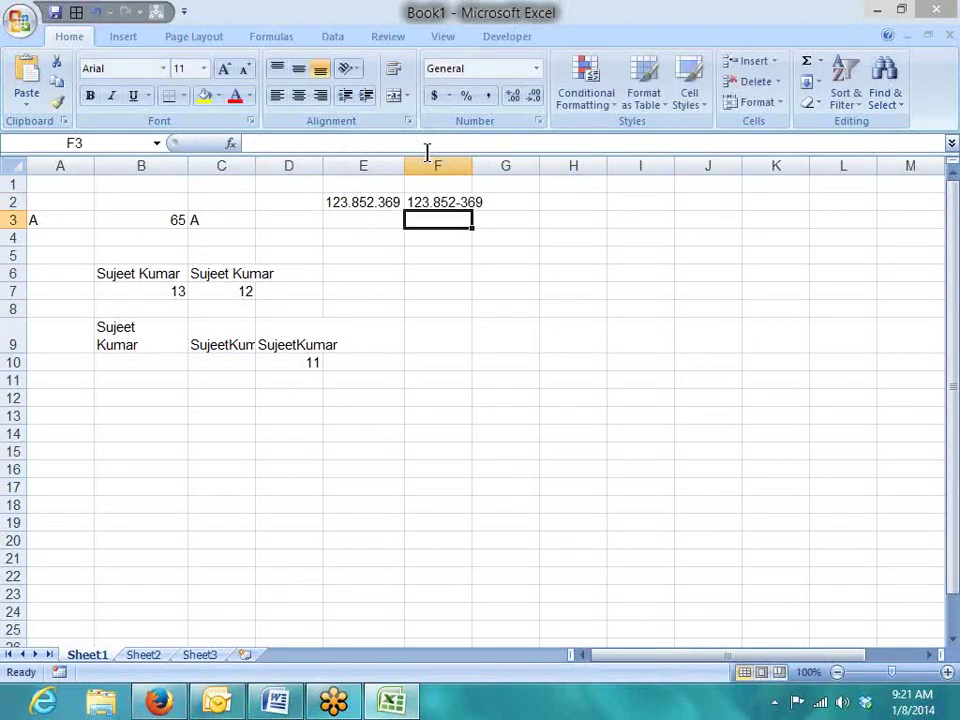
key("Up")
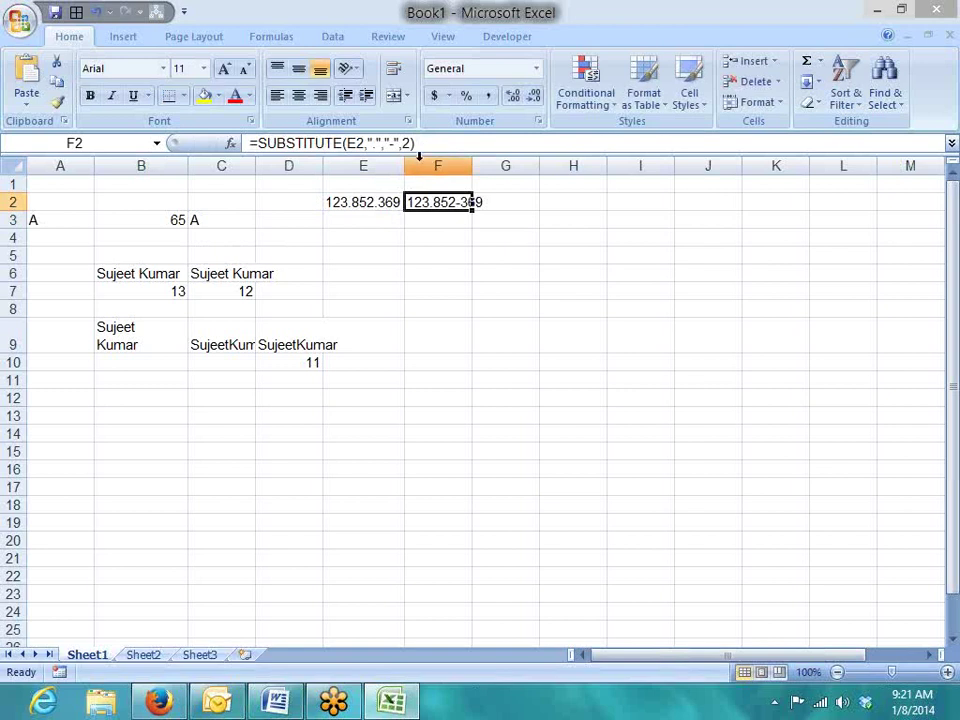
left_click(441, 216)
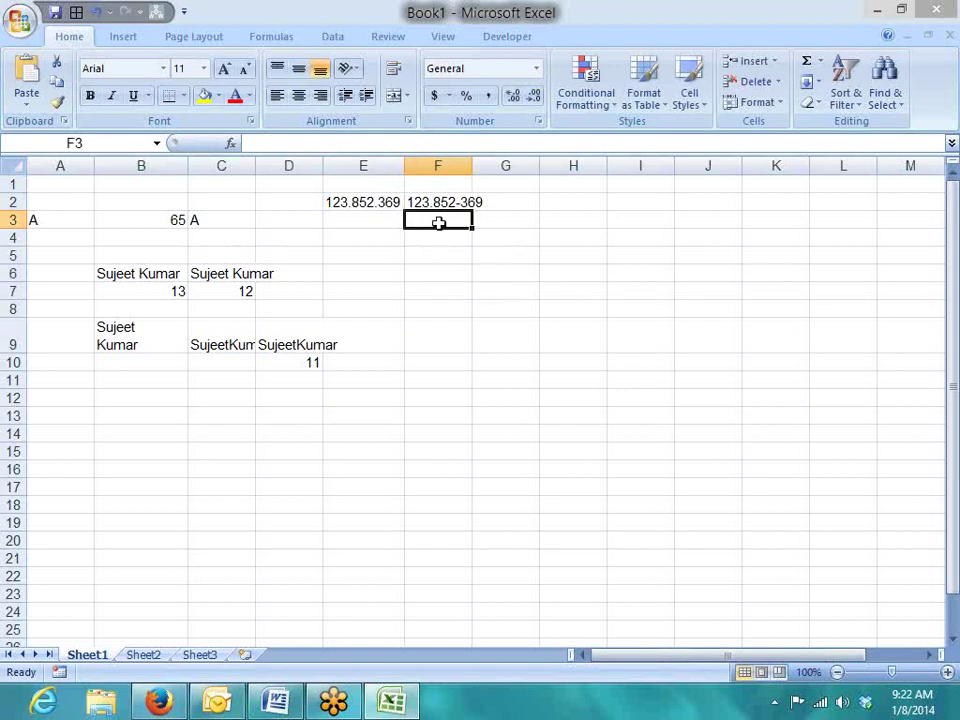
Type =REPLACE(E2,3,1,"-") into F3, picking REPLACE from AutoComplete and E2 by clicking
type("=r")
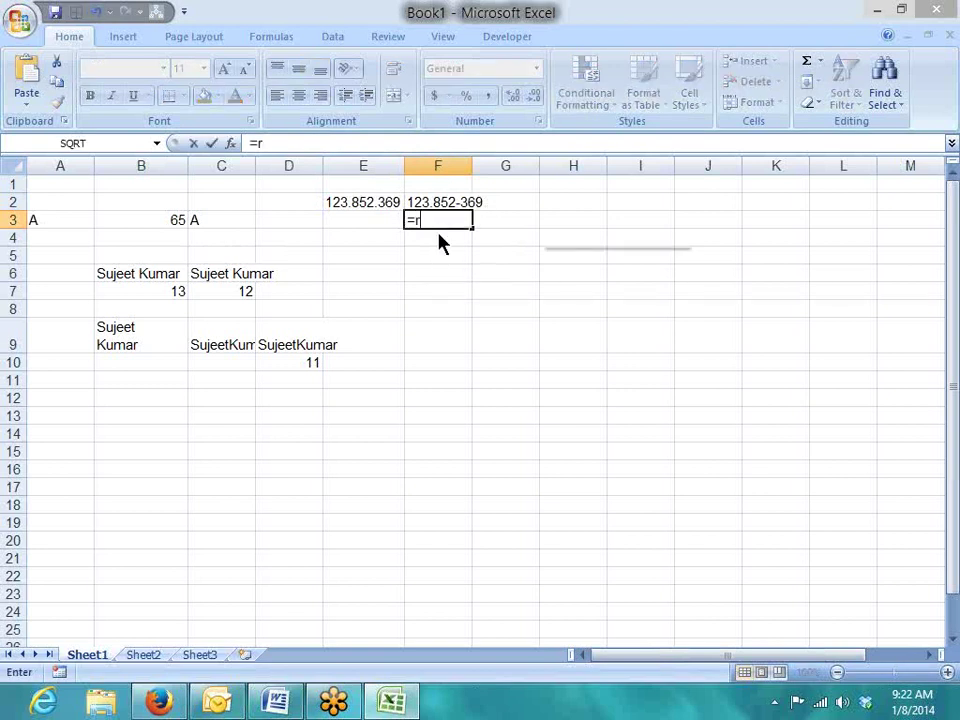
type("el")
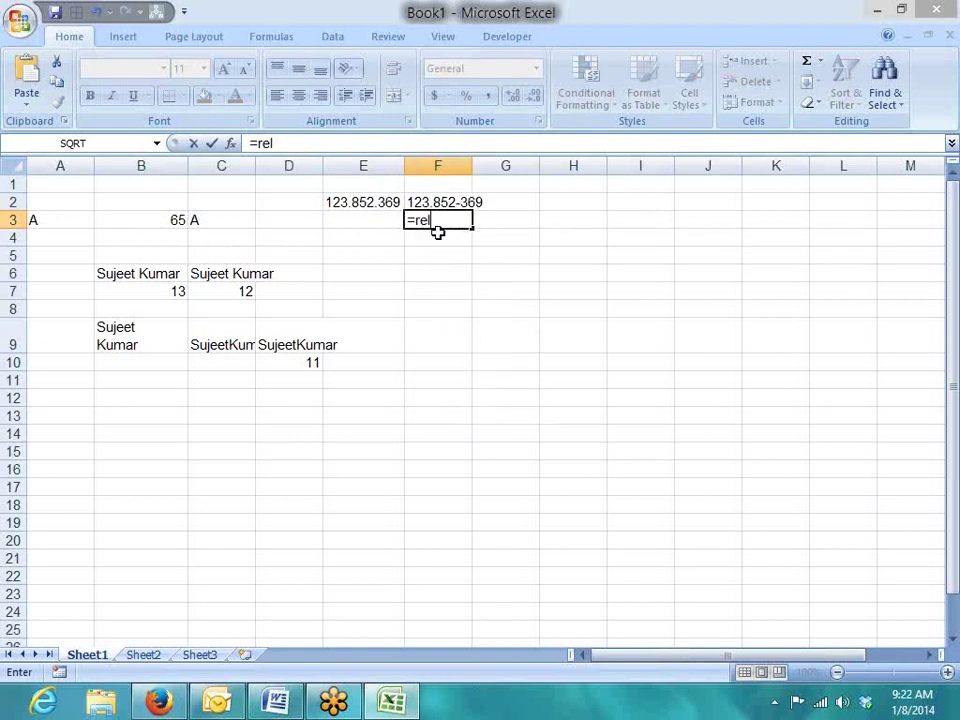
key("BackSpace")
key("Down")
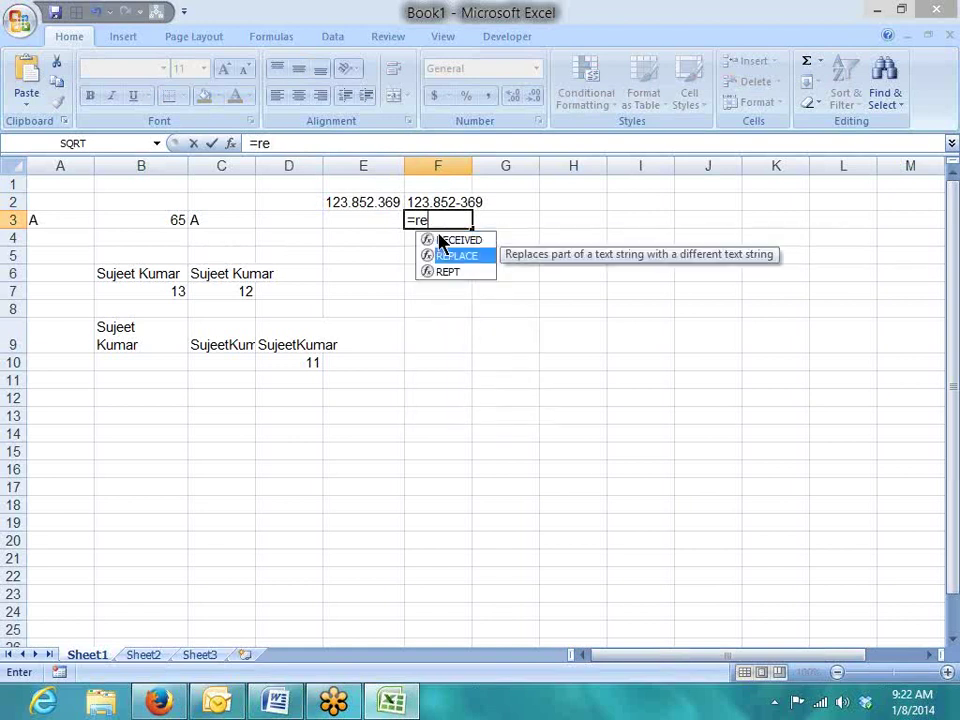
key("Tab")
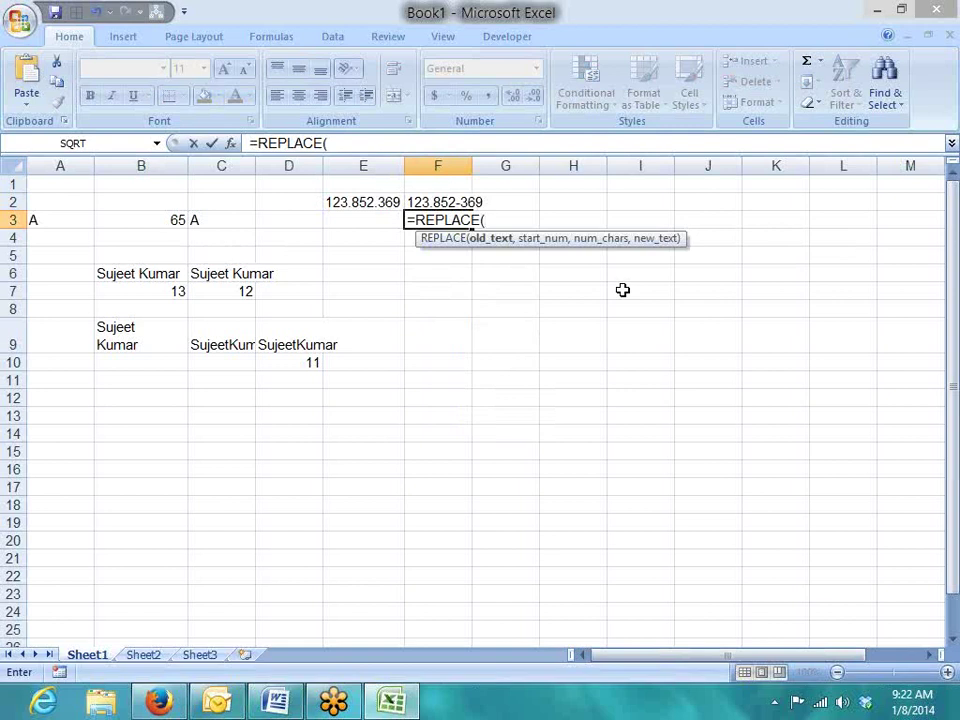
left_click(340, 200)
type(",")
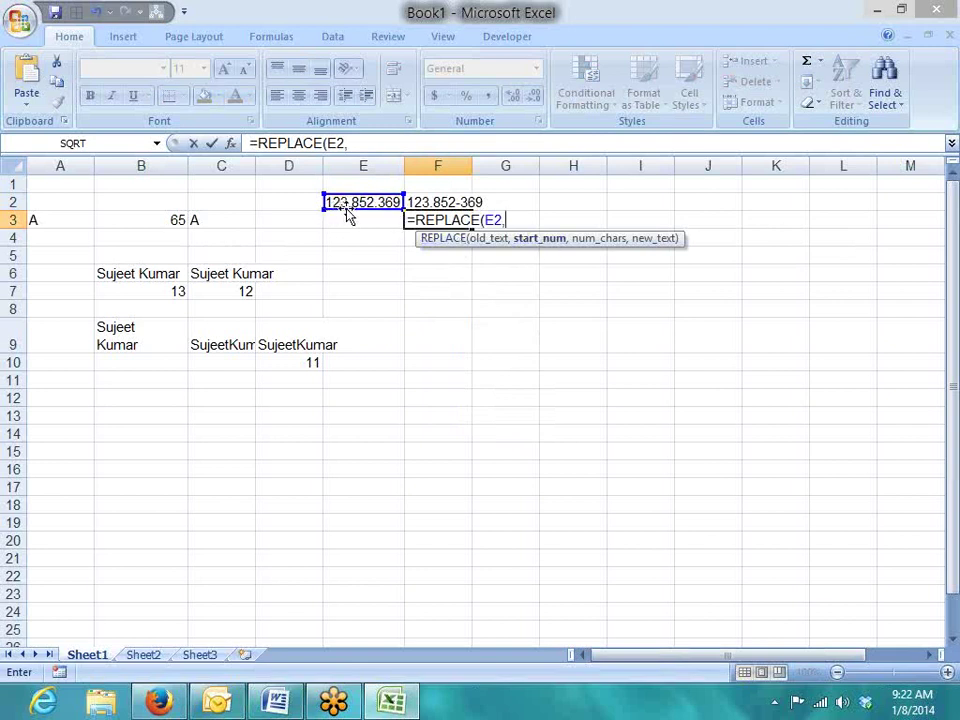
type("3,")
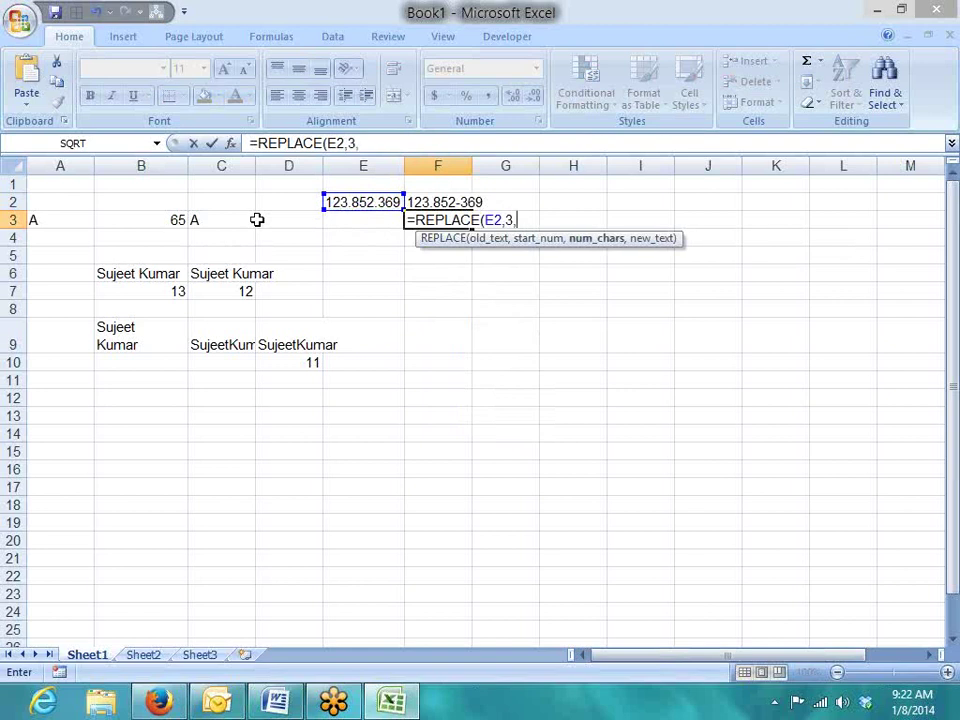
type("1")
type(",\"")
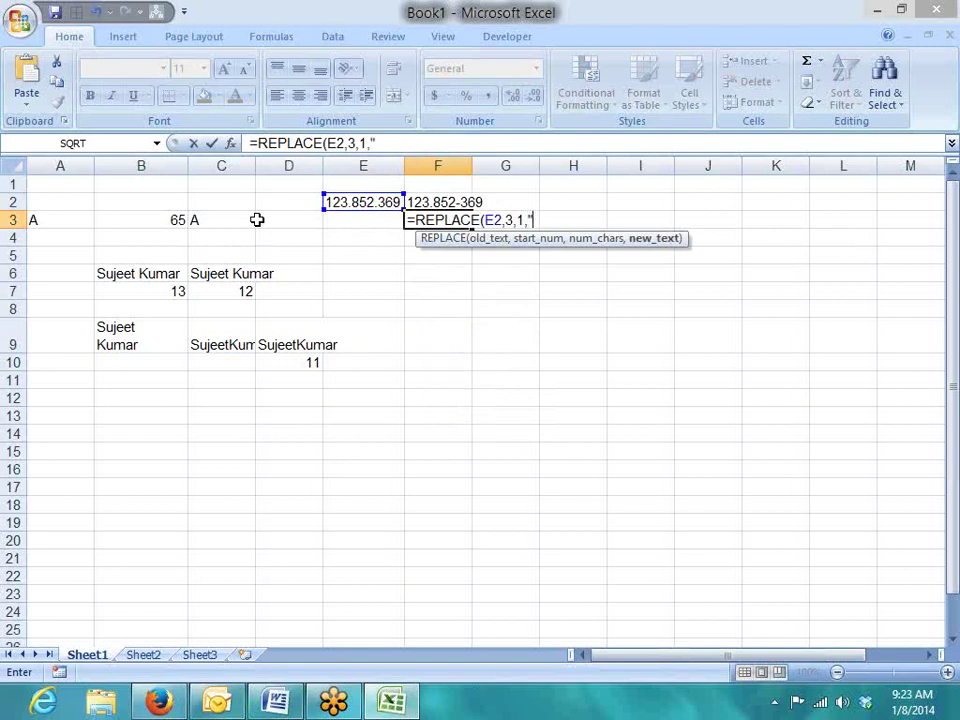
type("-\"")
Change the REPLACE start position from 3 to 4 so F3 shows 123-852.369
left_click_drag(485, 219, 513, 219)
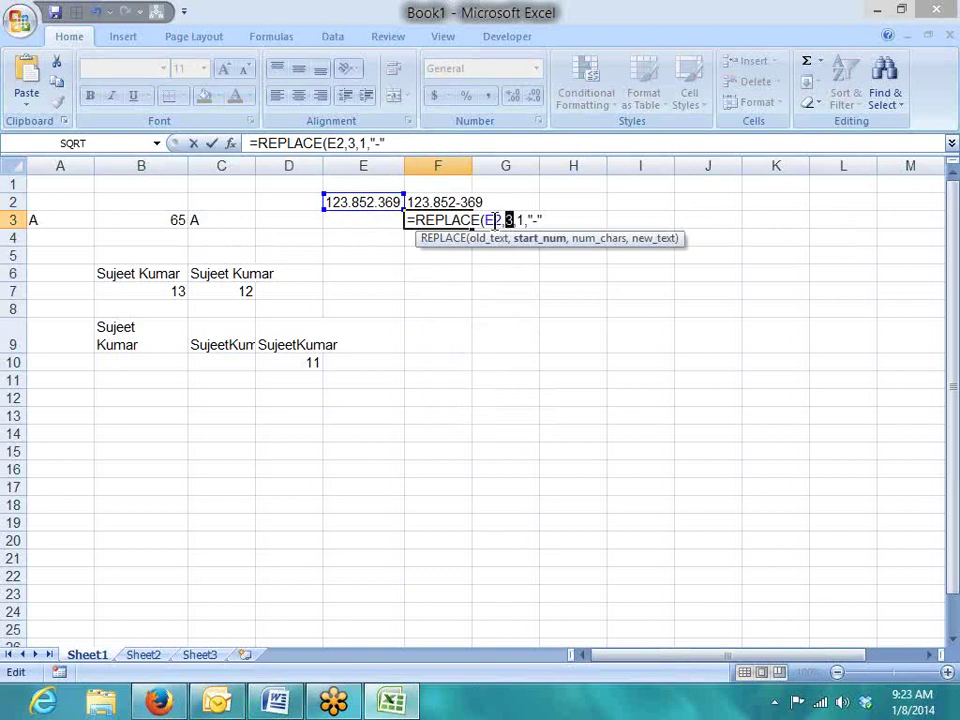
type("4")
left_click_drag(515, 219, 523, 219)
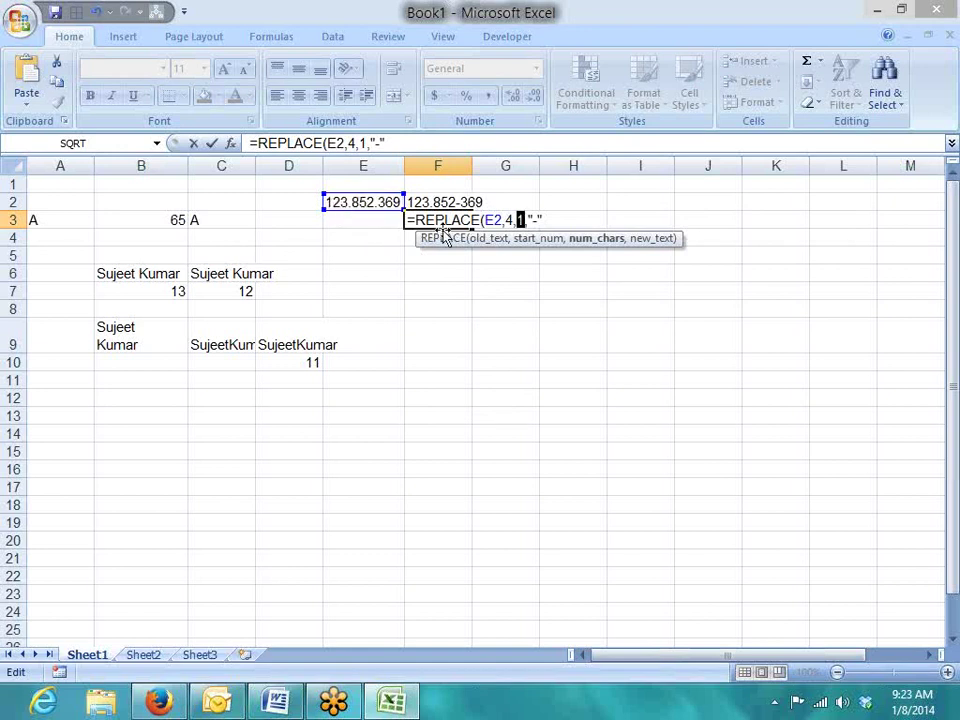
left_click(536, 219)
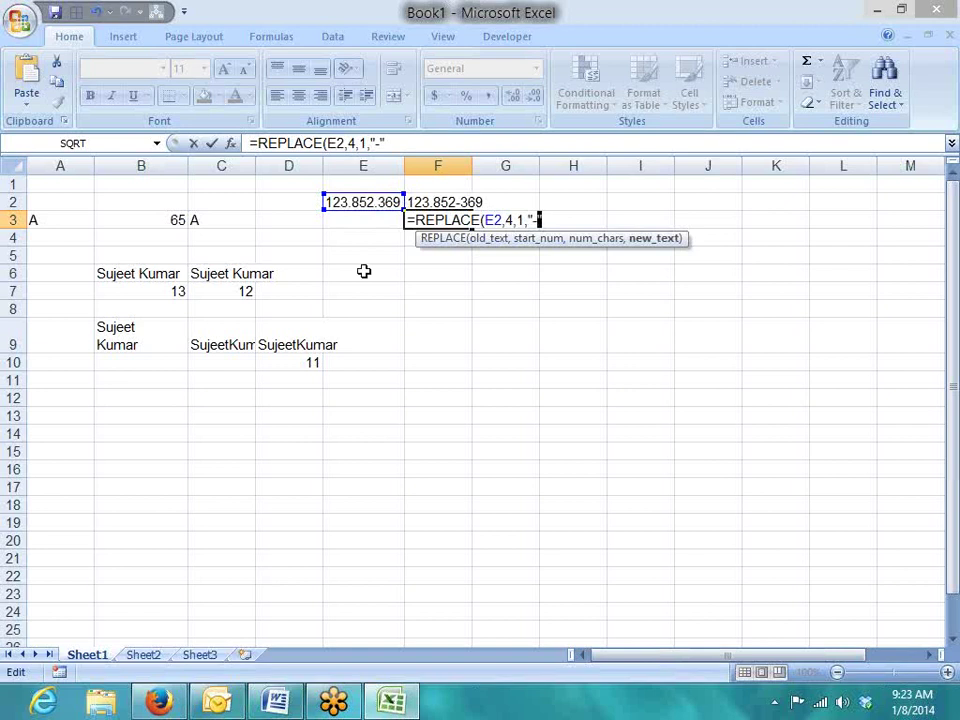
key("Return")
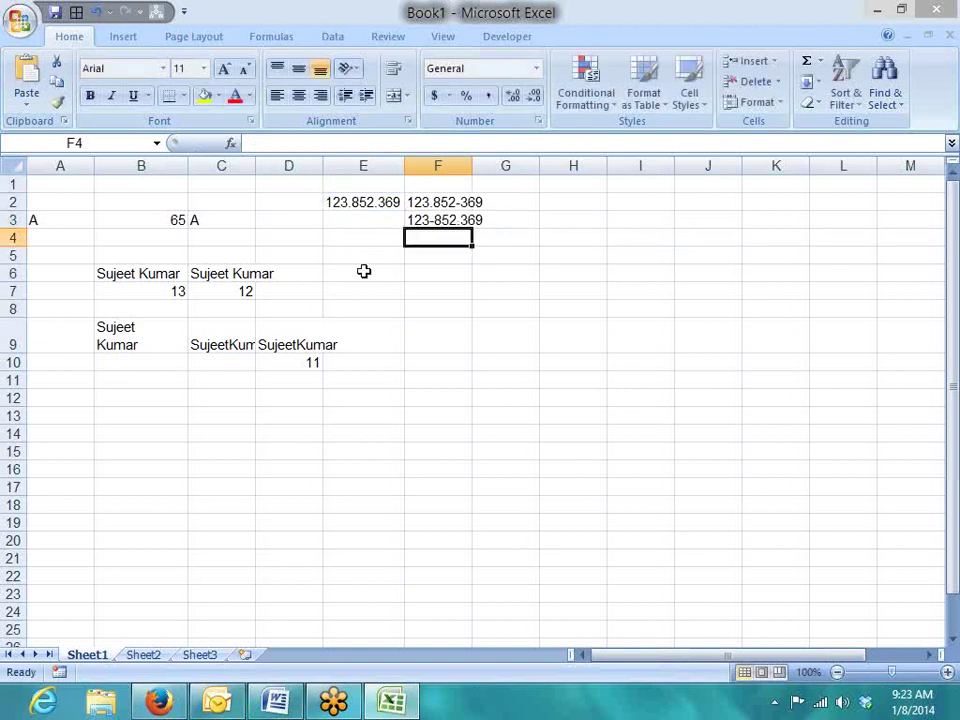
key("Up")
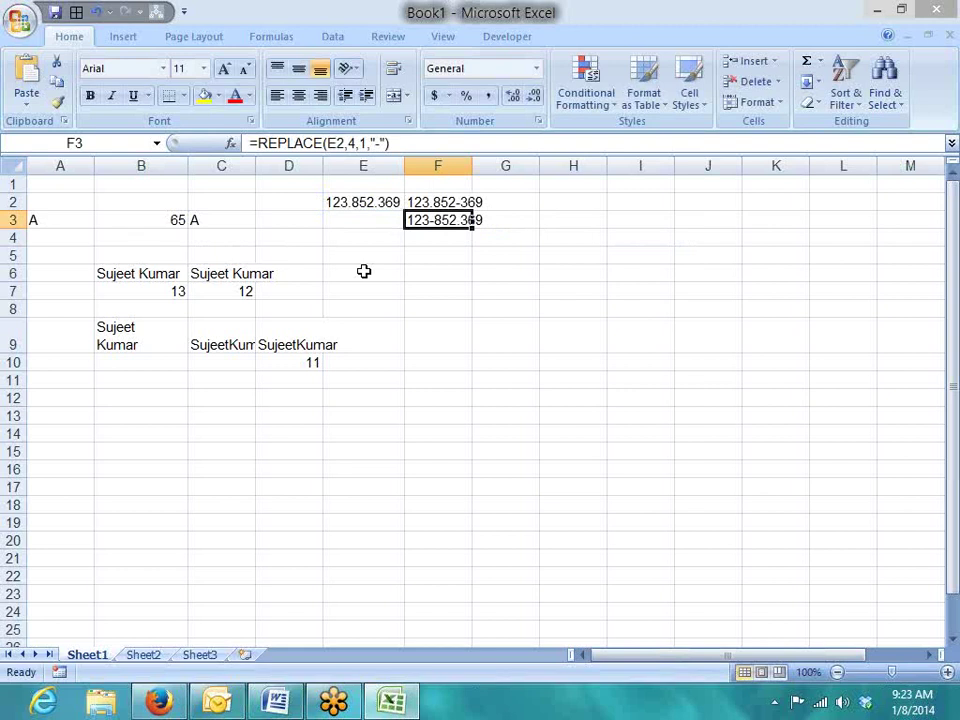
key("Up")
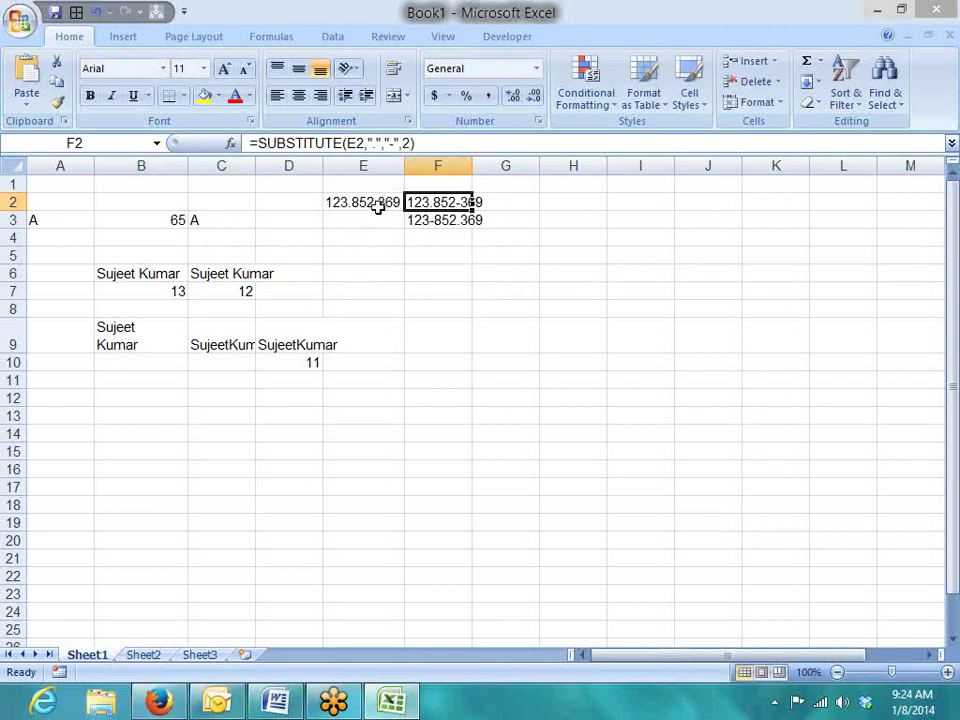
Remove instance number 2 from F2's SUBSTITUTE so it shows 123-852-369 again
left_click(463, 276)
left_click(440, 203)
left_click(419, 143)
double_click(419, 143)
key("BackSpace")
key("BackSpace")
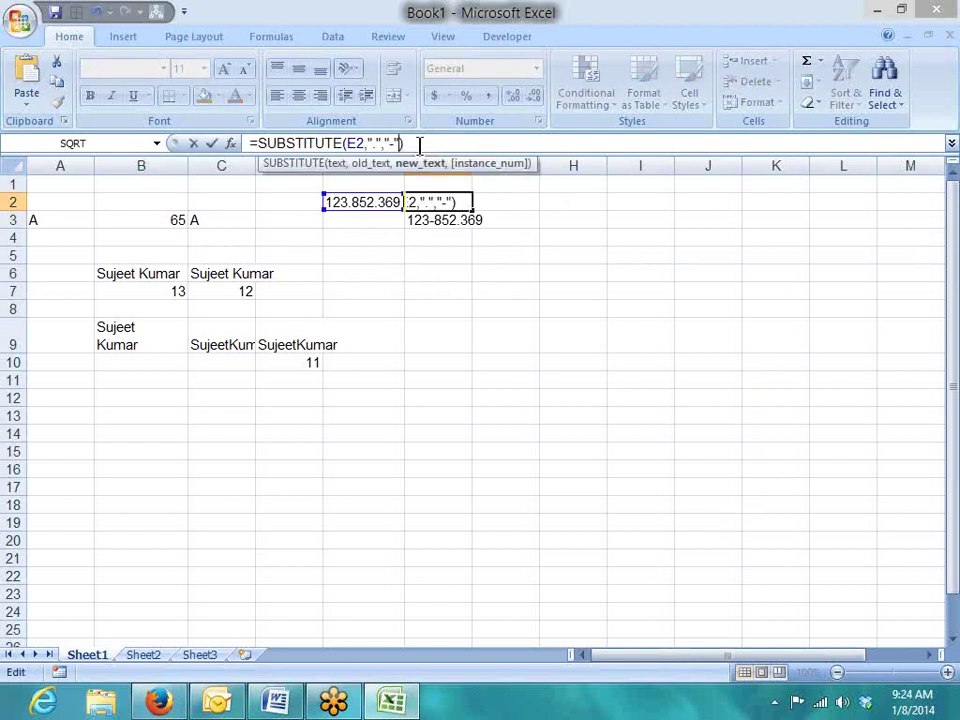
key("Return")
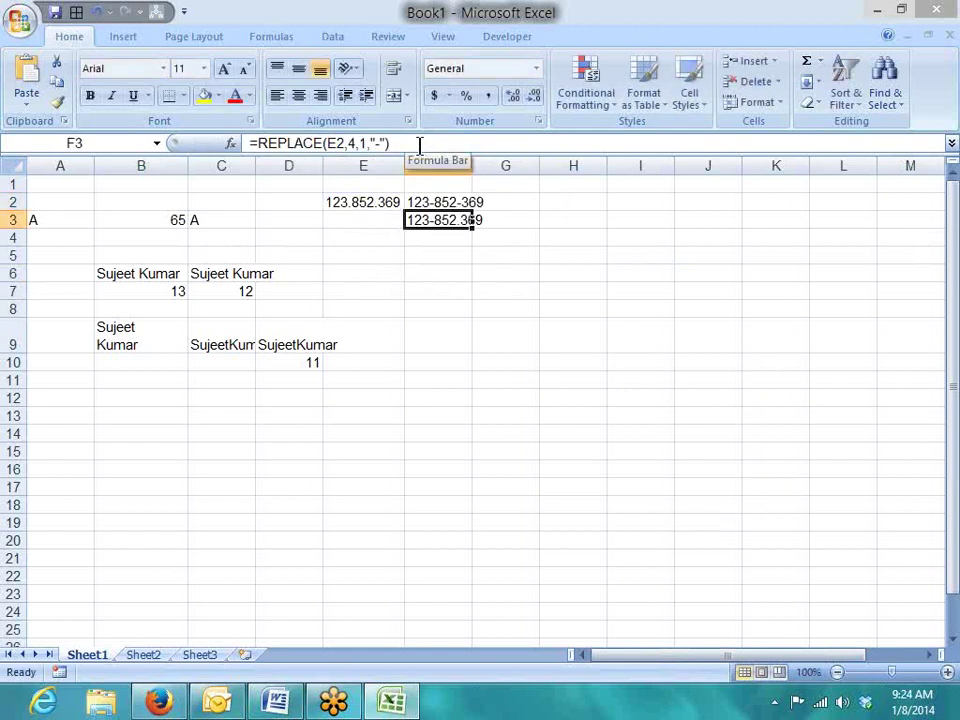
key("Up")
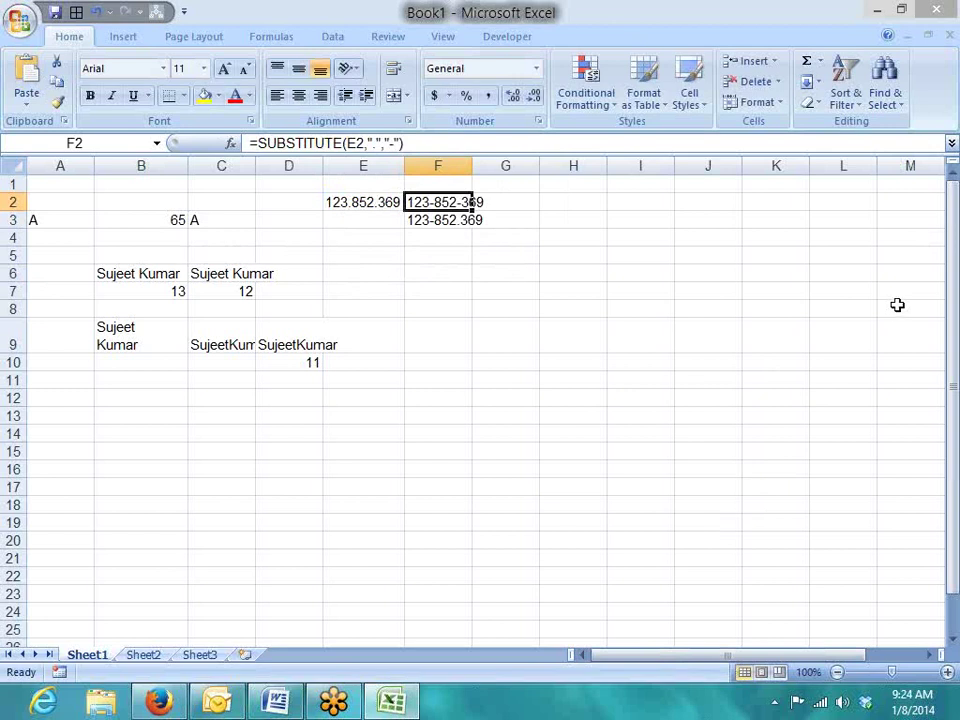
left_click(304, 322)
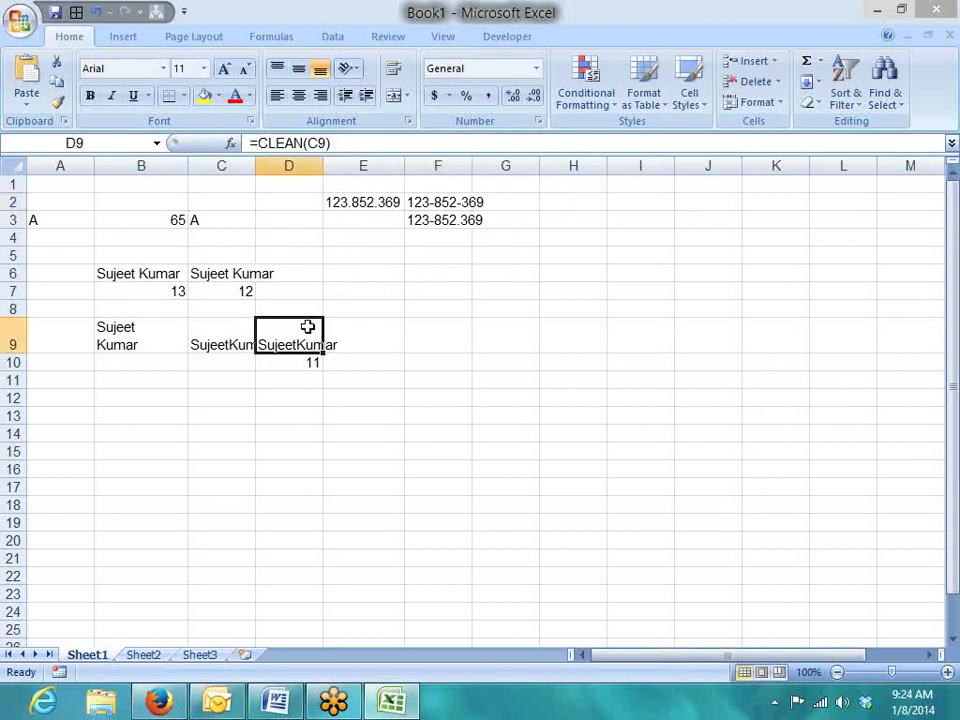
double_click(255, 165)
left_click(253, 362)
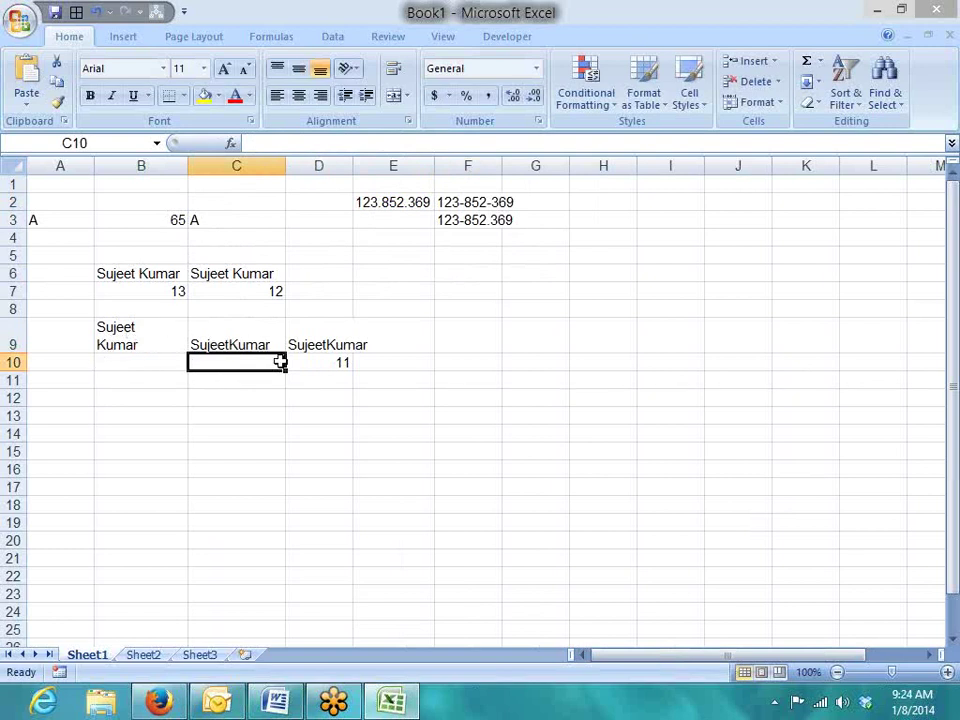
Clear the CLEAN result from D9 and the length result from D10
left_click(340, 345)
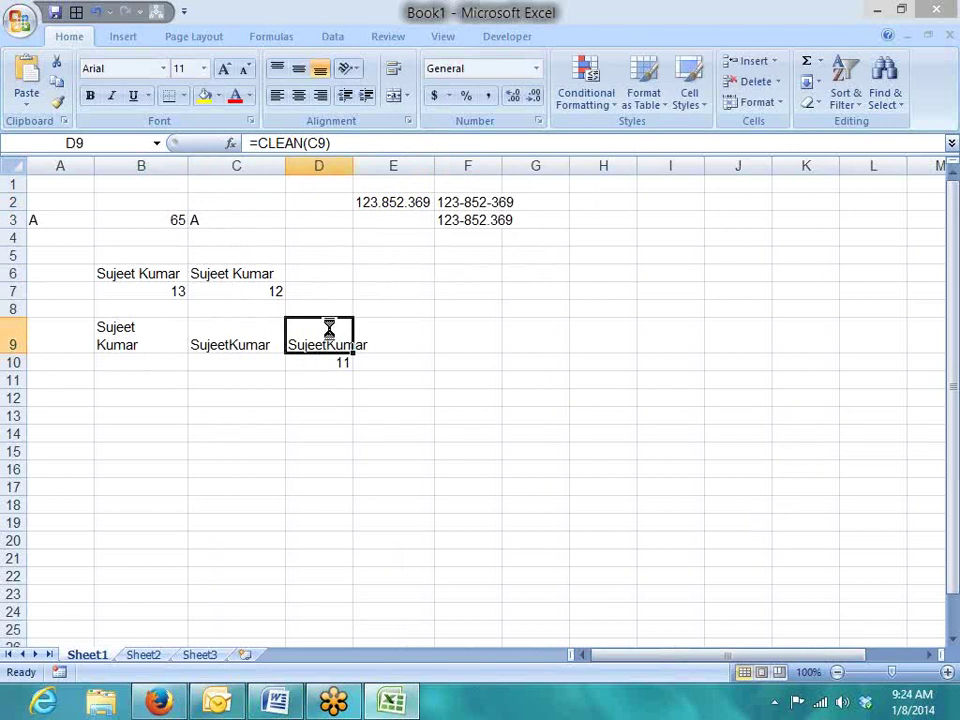
key("Delete")
key("Down")
key("Delete")
Review the TRIM formula in C9 and nearby cells without changing anything
key("Left")
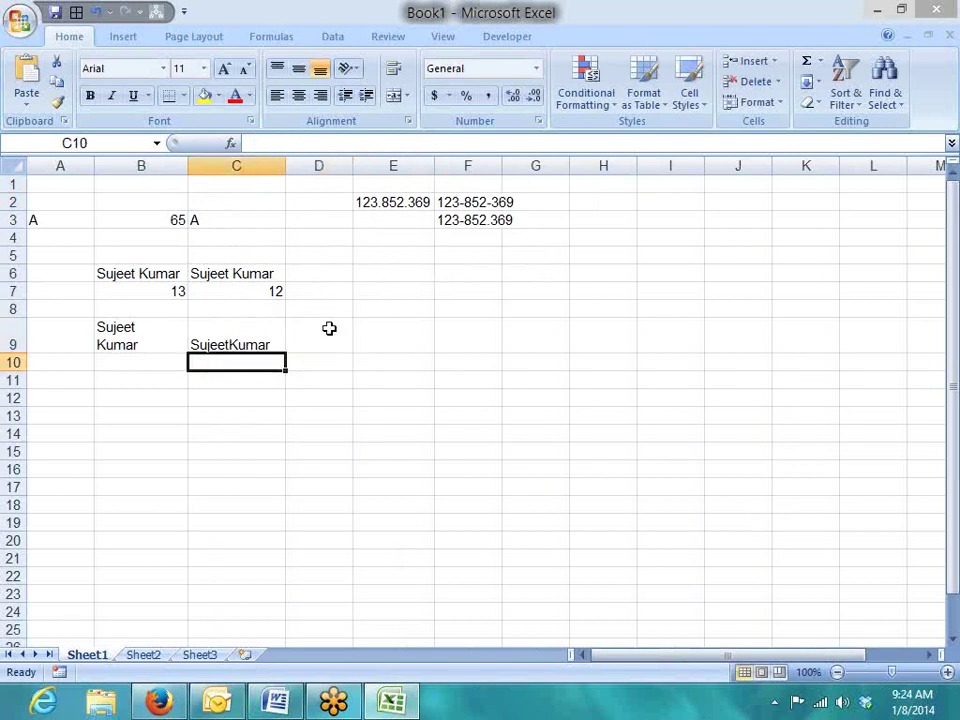
key("Up")
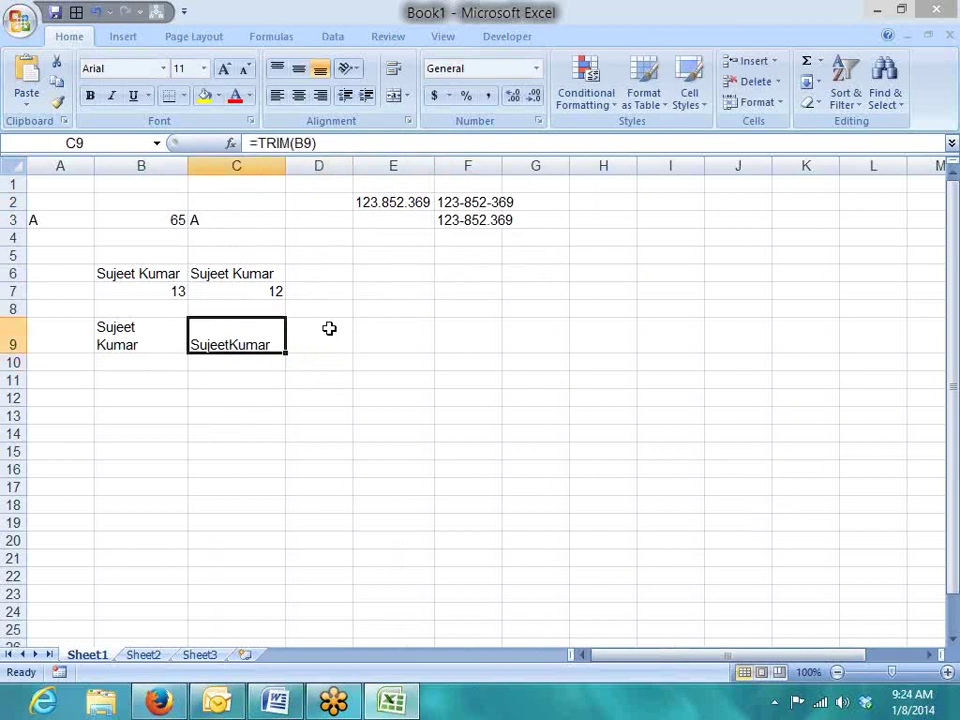
key("Left")
key("Down")
key("Down")
key("Right")
key("Left")
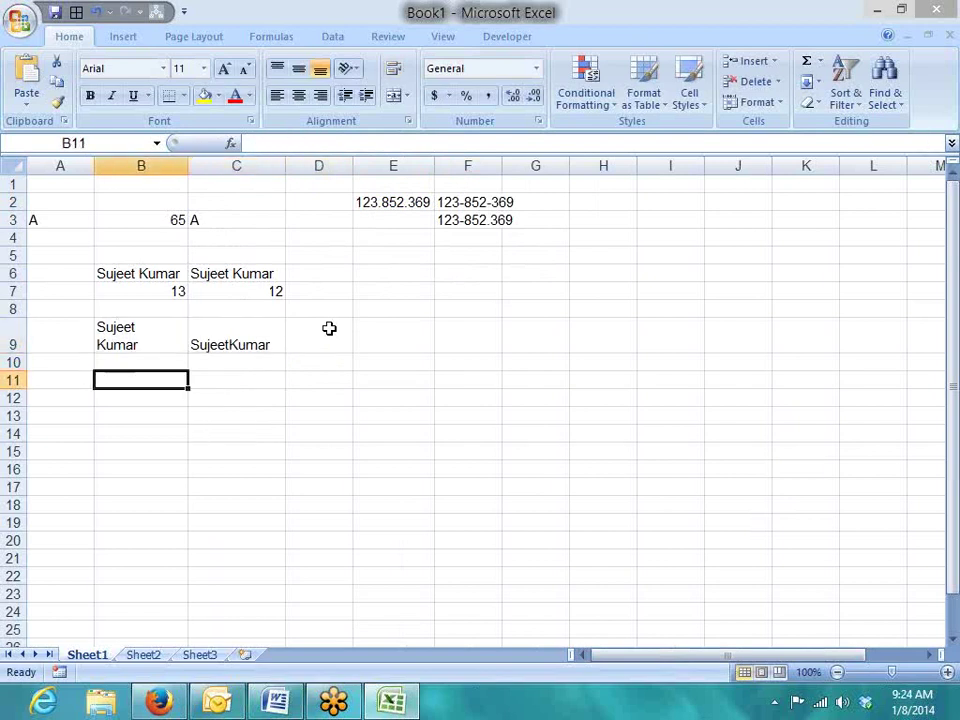
key("Up")
key("Up")
key("Right")
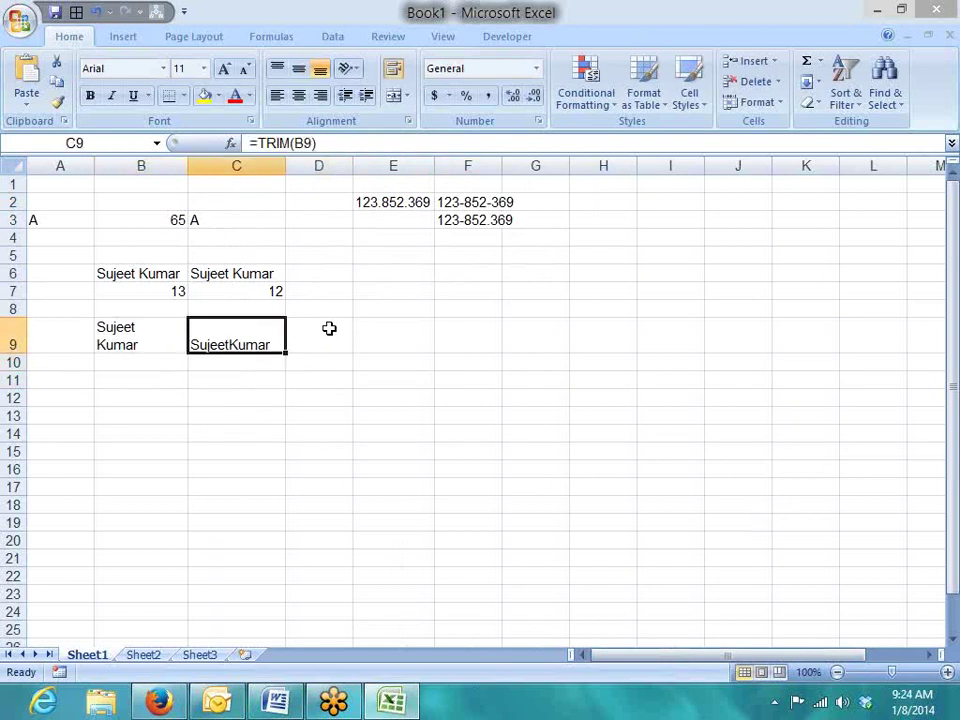
key("Down")
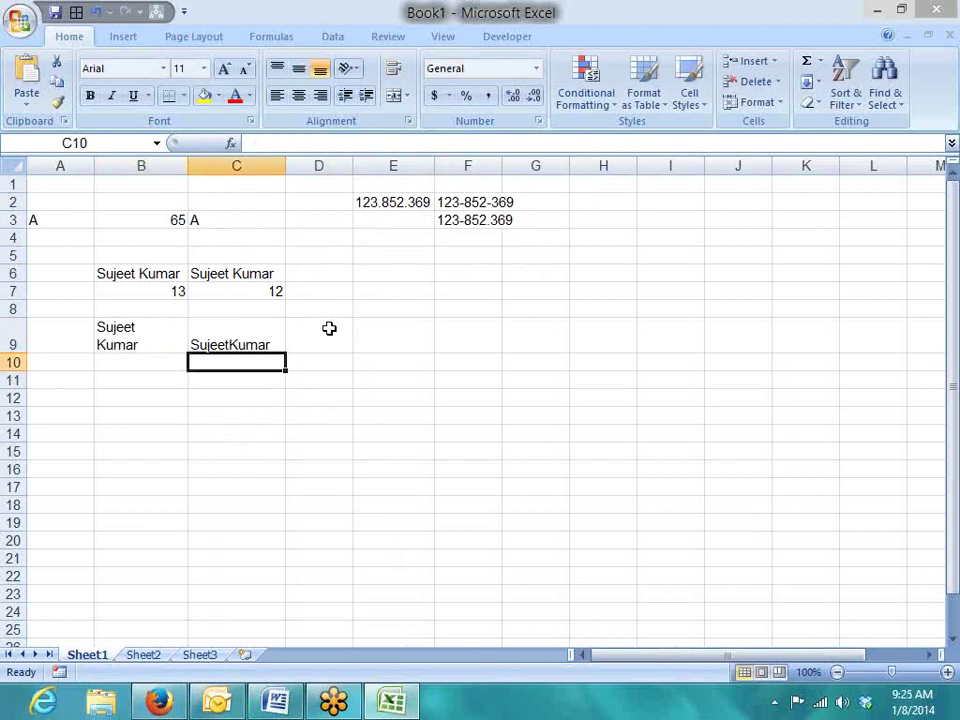
key("F2")
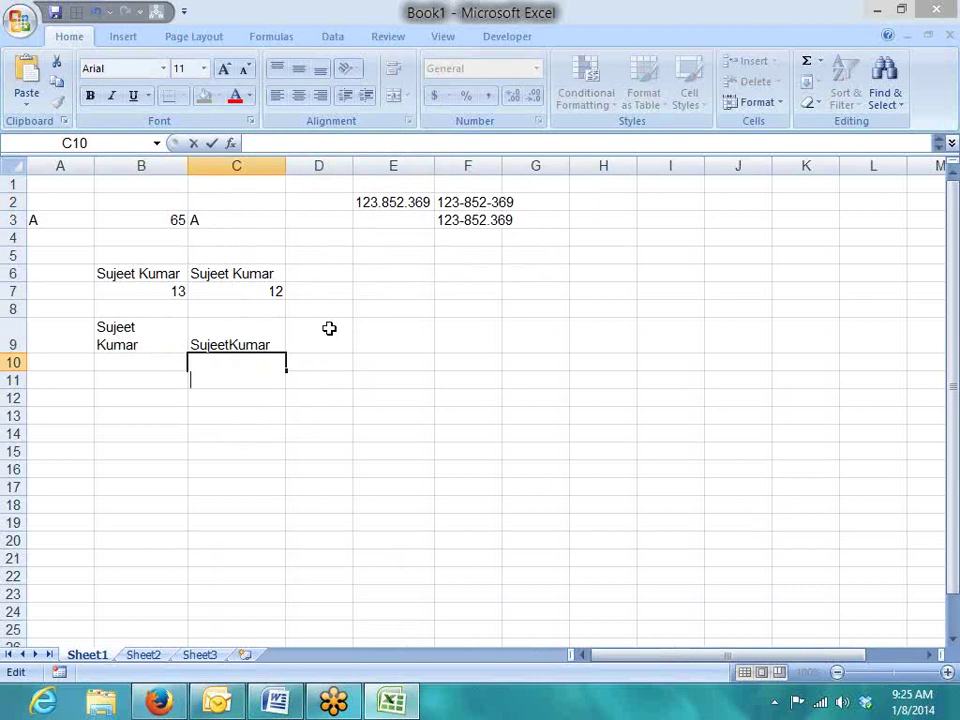
key("Escape")
key("Up")
key("Right")
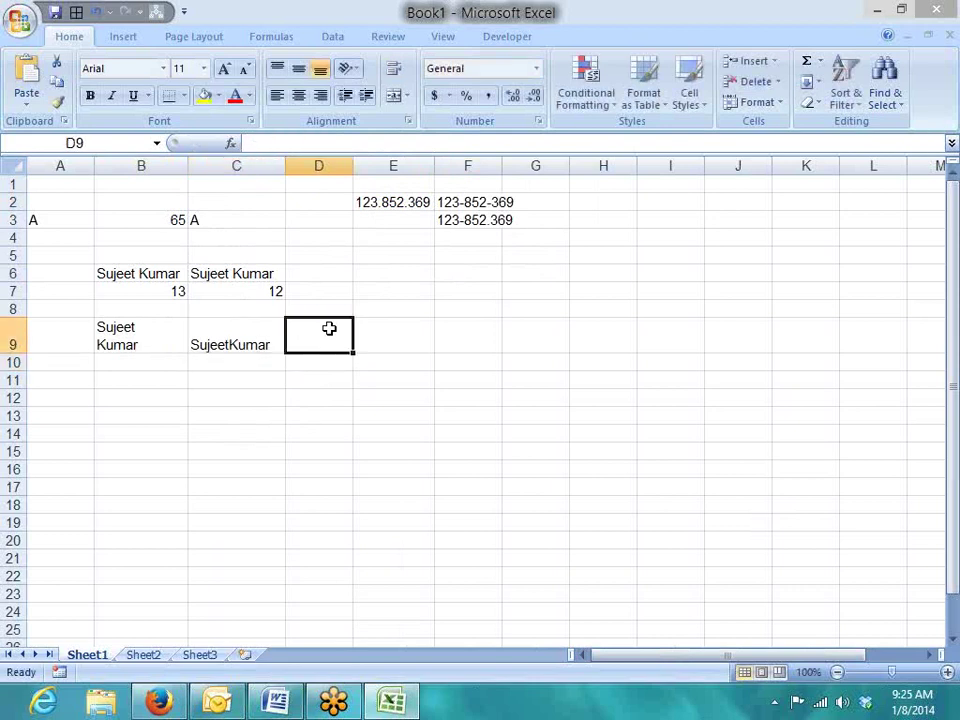
Start a SUBSTITUTE formula on C9 in D9 with a line break, then discard it
type("=s")
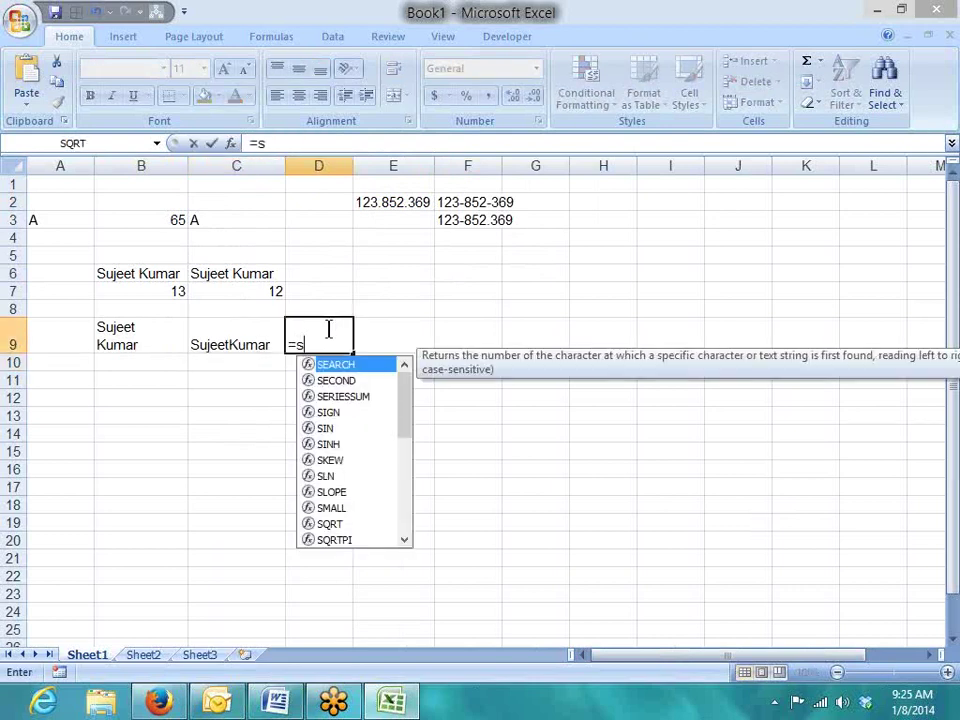
type("ub")
key("Tab")
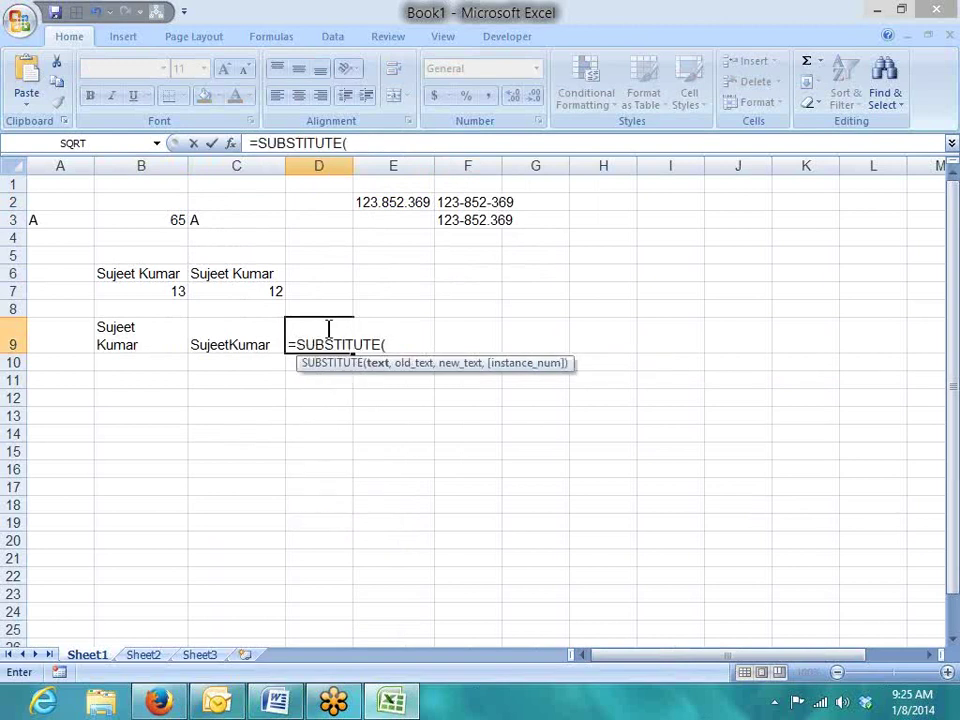
key("Left")
type(",")
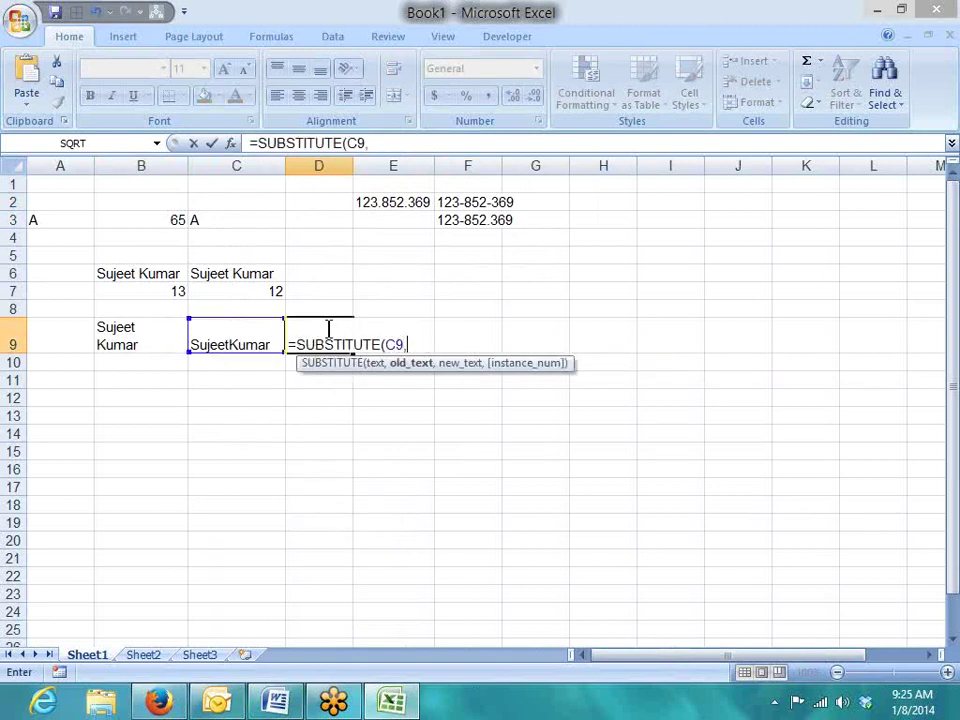
type("\"")
key("alt+Return")
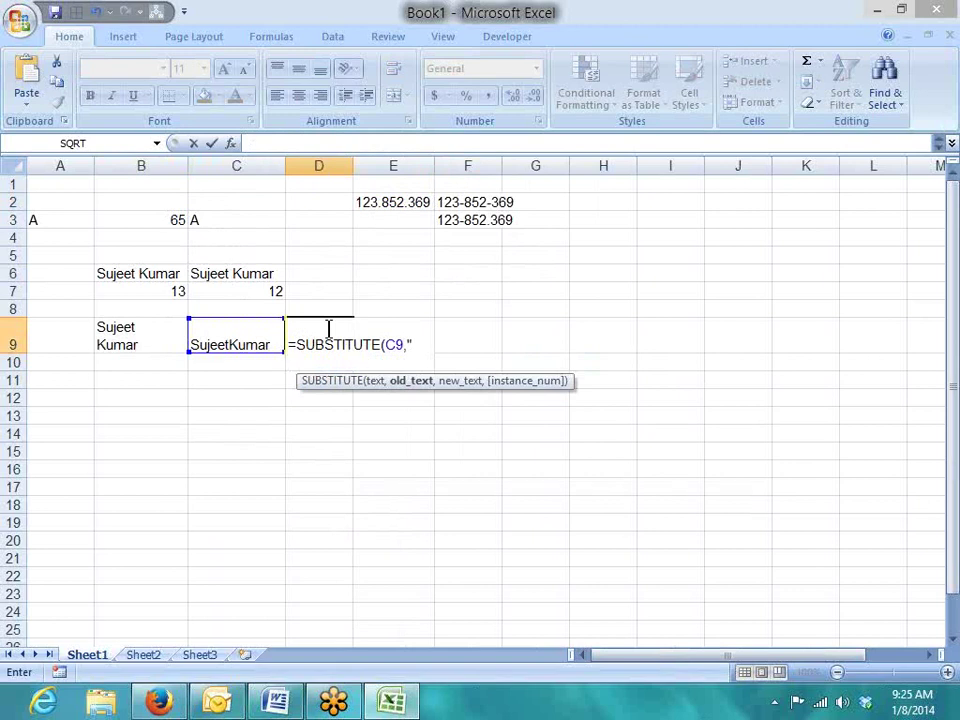
key("Escape")
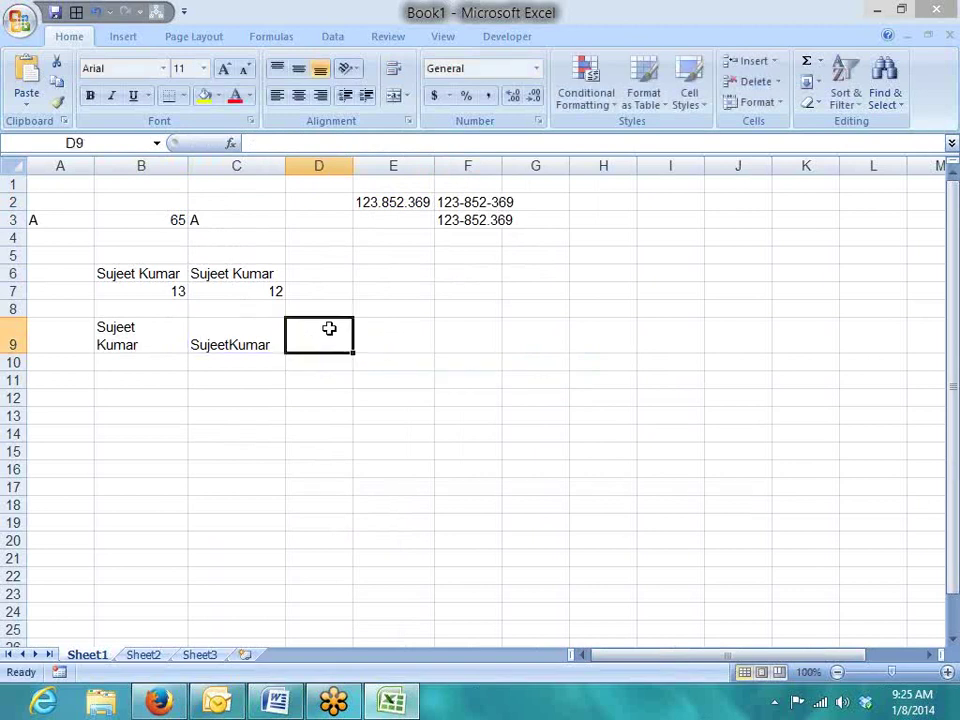
Store a single line break in A15, making row 15 two lines tall
key("Left")
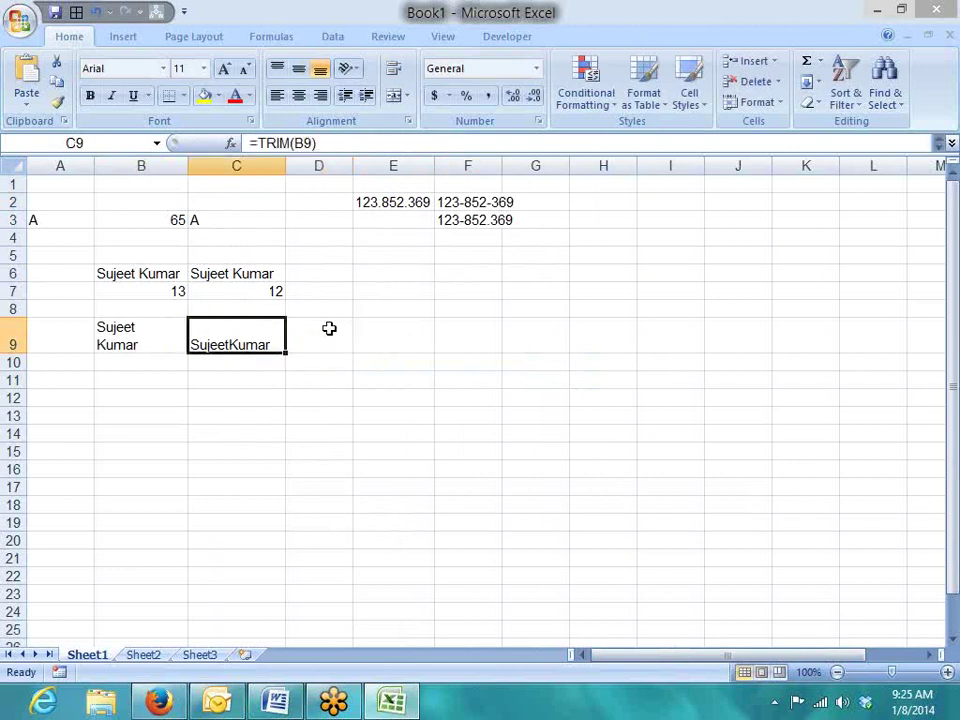
key("Left")
key("Up")
key("Up")
key("Up")
key("Up")
key("Up")
key("Up")
key("Right")
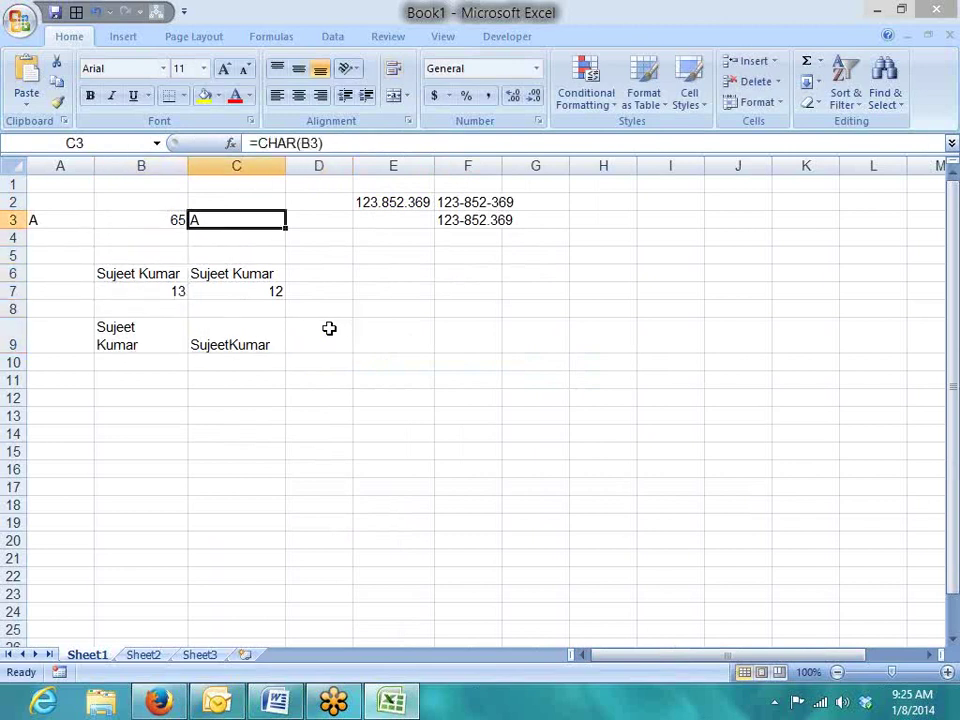
key("Down")
key("Down")
key("Down")
key("Down")
key("Down")
key("Down")
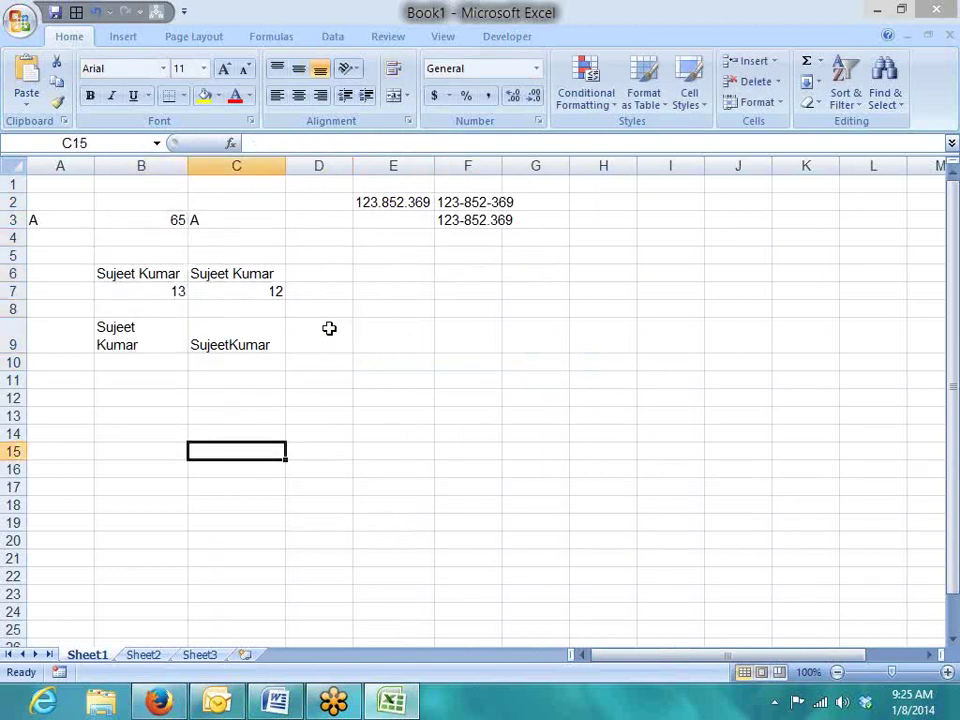
key("Left")
key("Left")
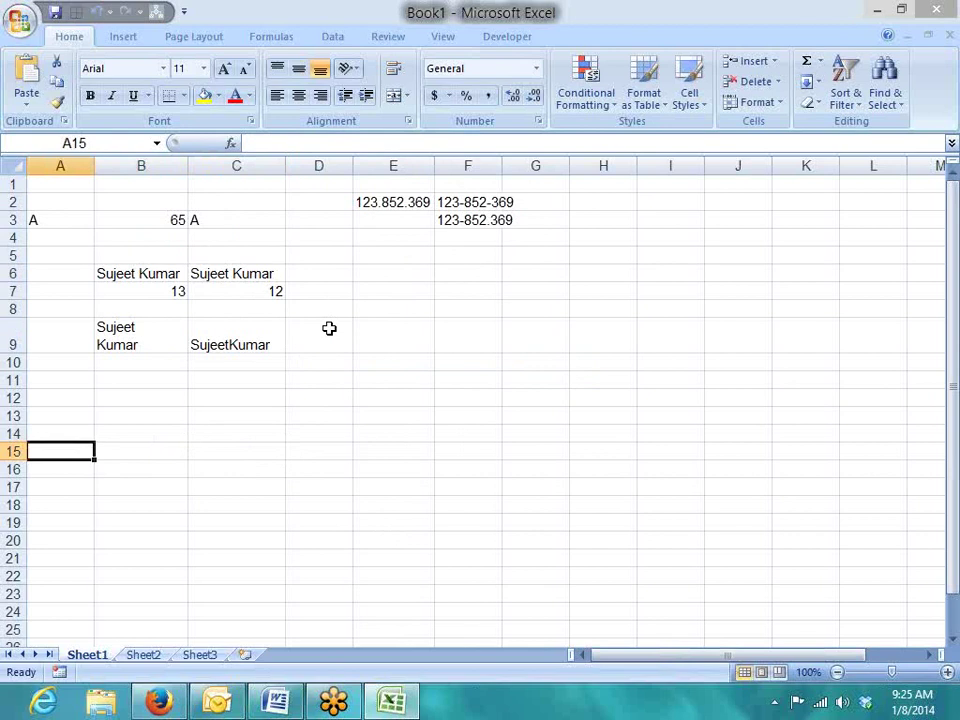
key("F2")
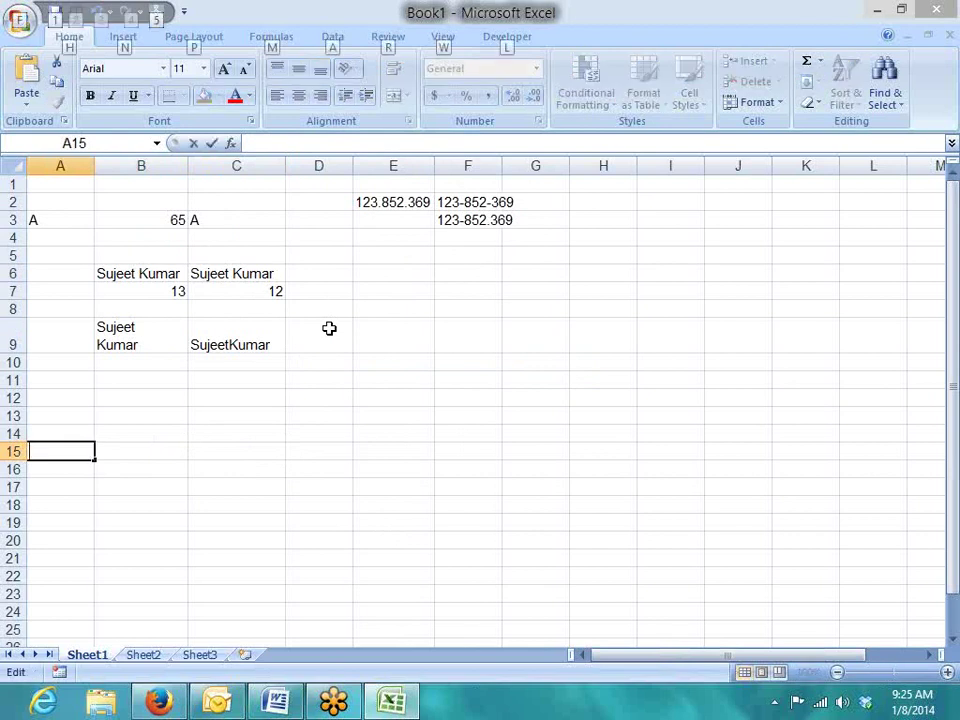
key("alt+Return")
key("Return")
key("Up")
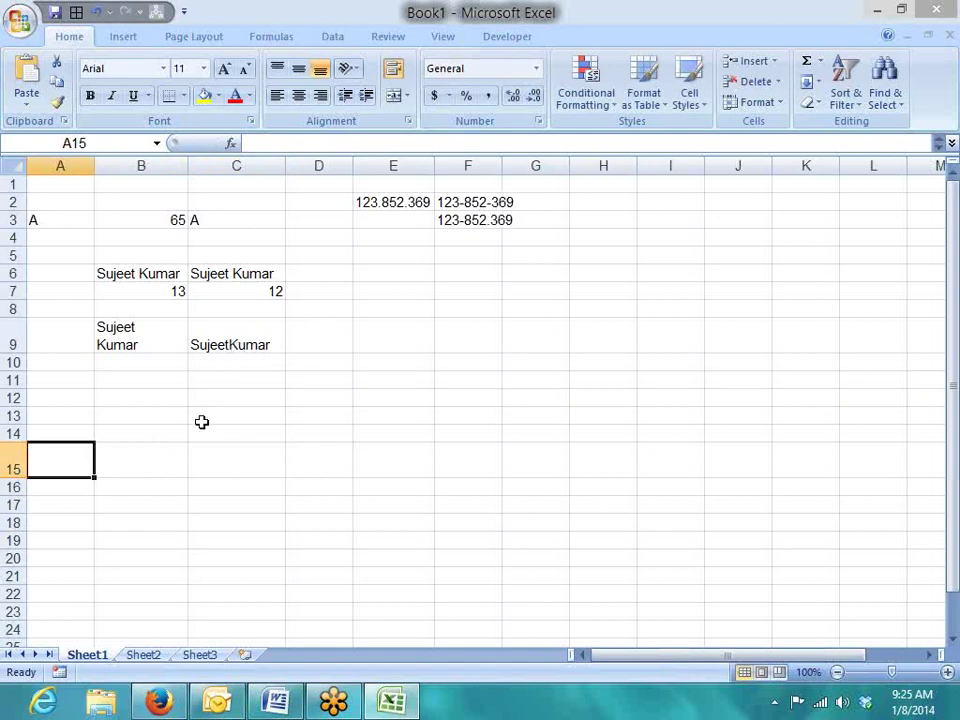
Enter =CODE(A15) in B15, which returns character code 10
left_click(140, 469)
type("=")
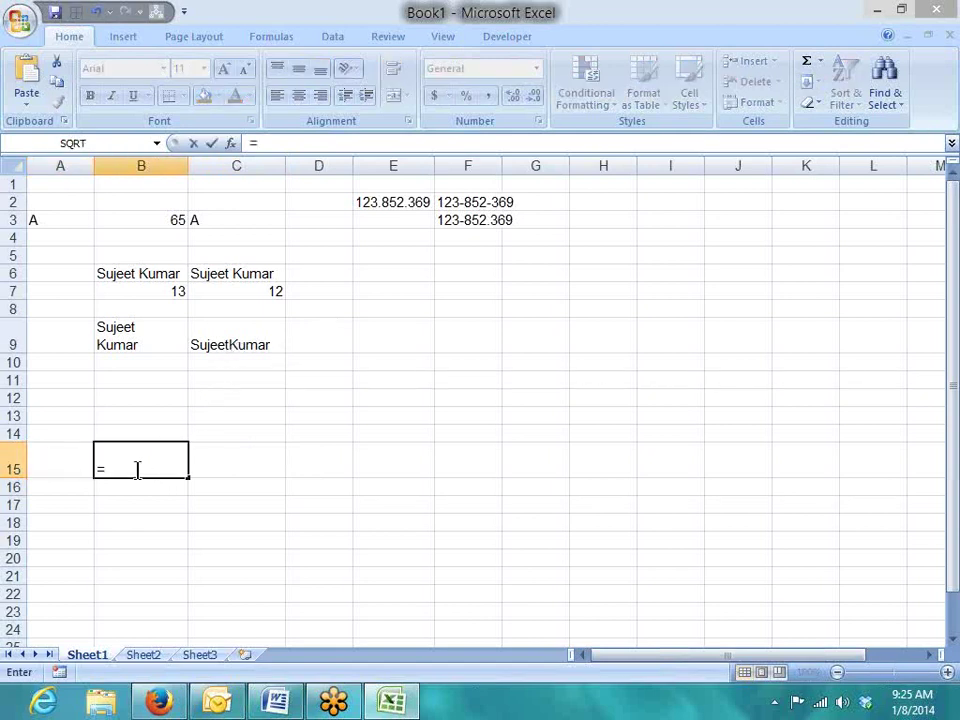
type("co")
key("Tab")
key("Left")
key("Return")
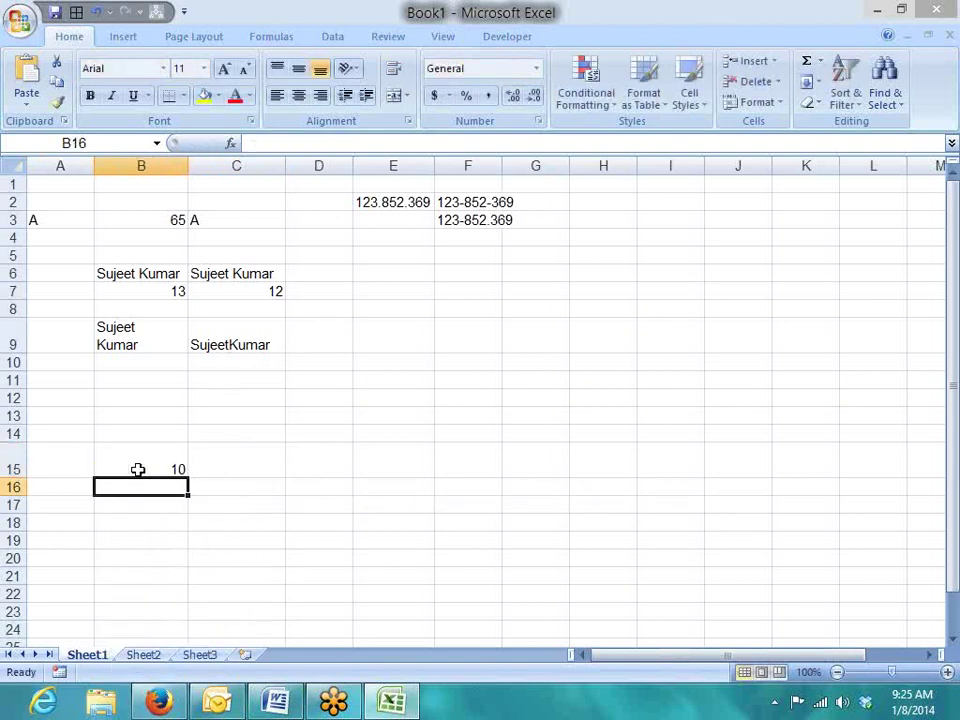
left_click(138, 469)
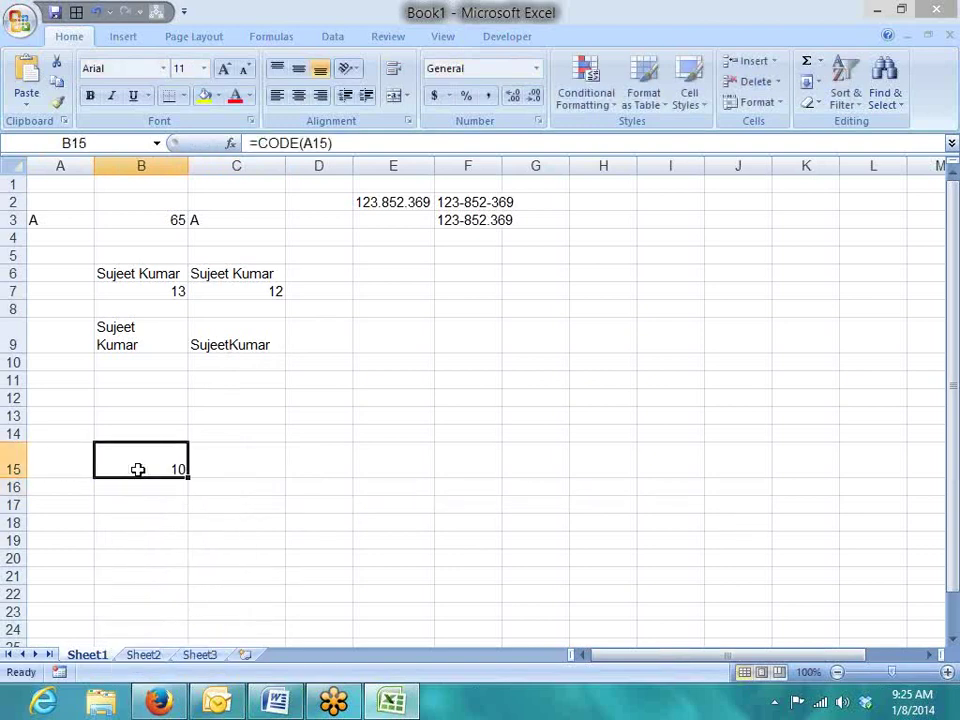
Rebuild the character in C15 with =CHAR(B15)
key("Right")
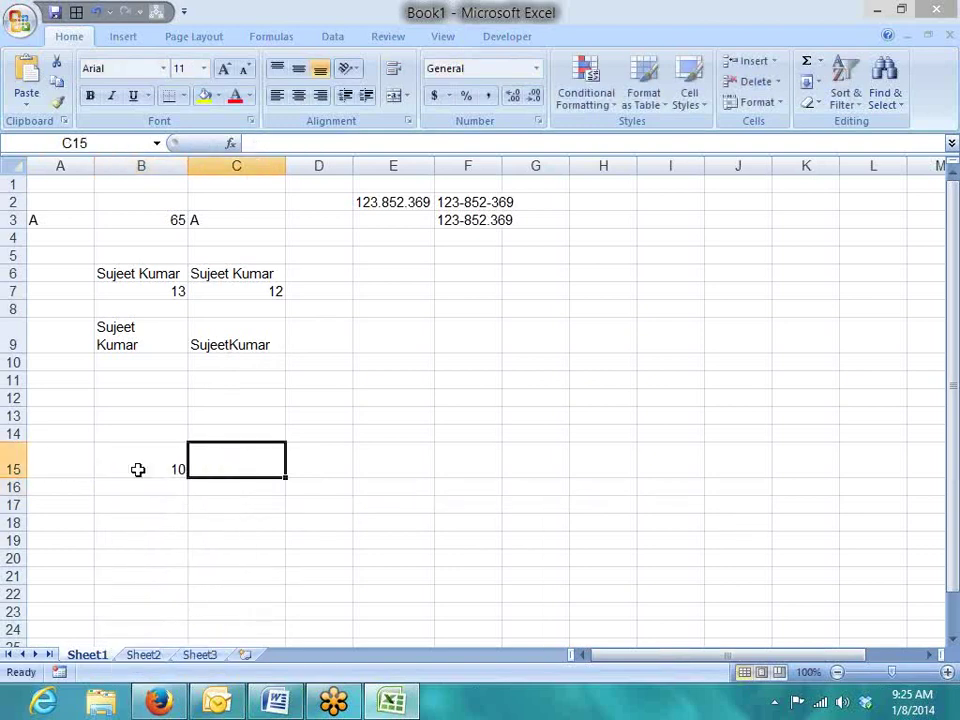
type("=ch")
key("Tab")
left_click(138, 469)
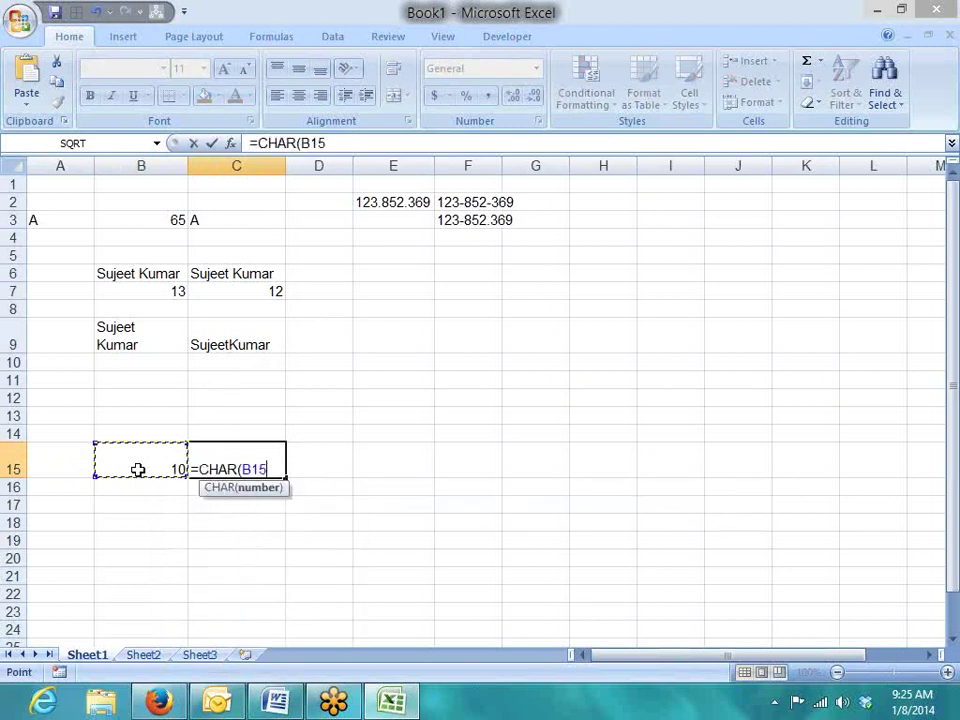
type(")")
key("Return")
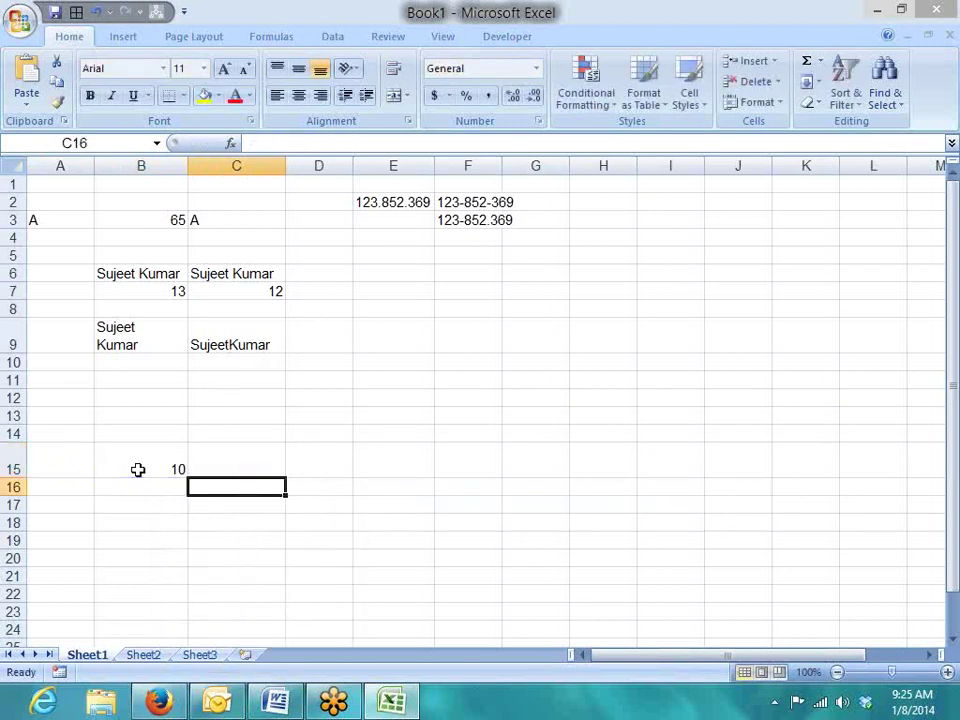
Compare row 15's CODE and CHAR formulas with the examples in B3 and C3
key("Up")
key("Left")
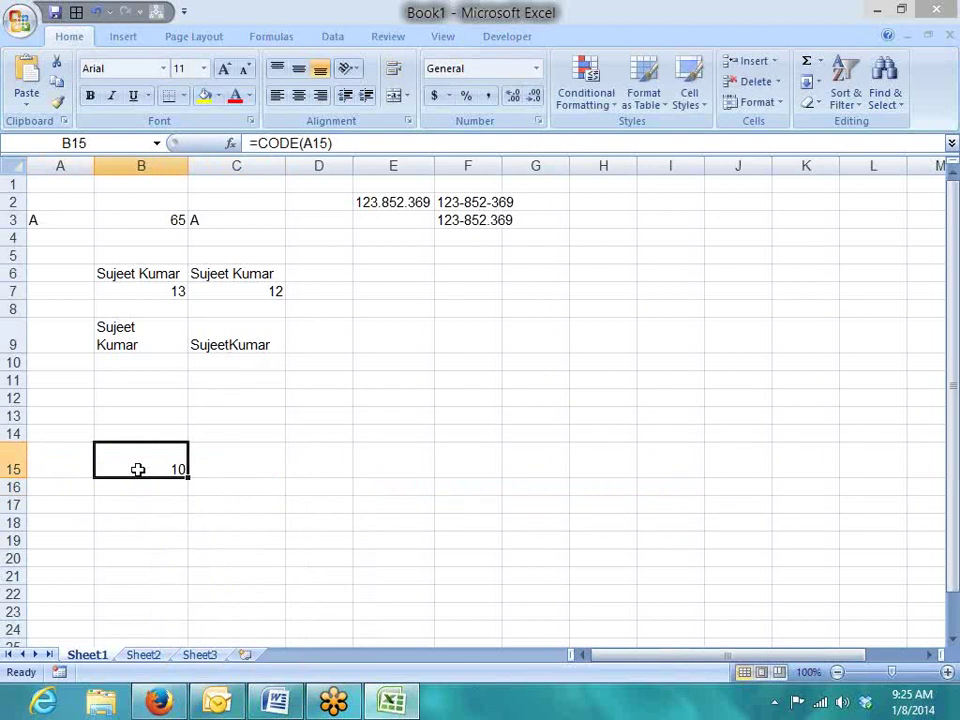
key("Left")
key("Right")
key("Right")
key("Left")
key("Up")
key("Up")
key("Up")
key("Up")
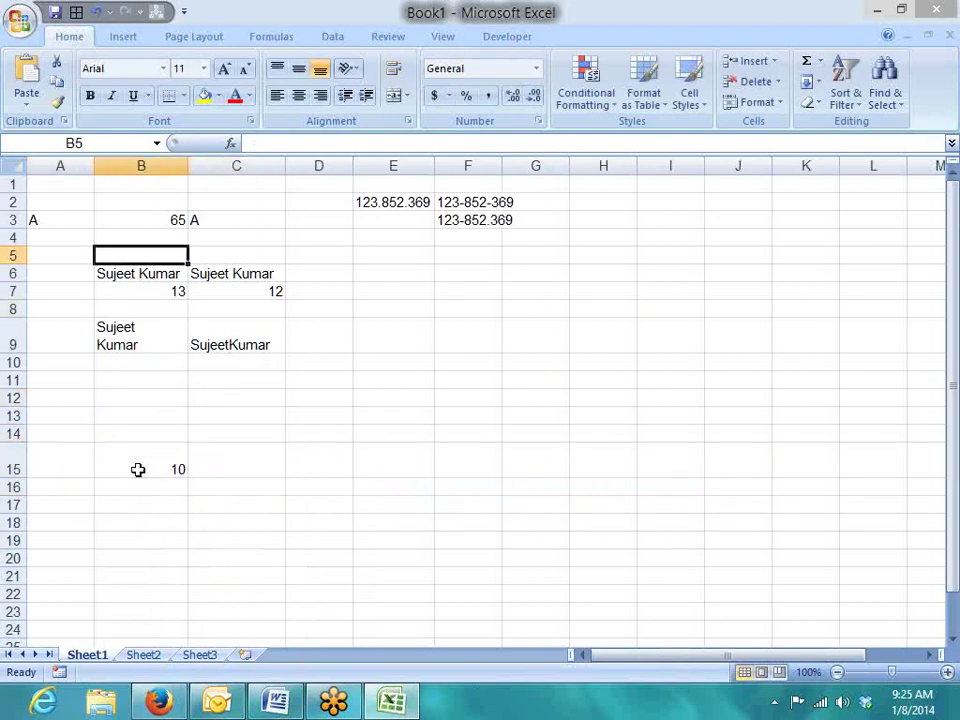
key("Up")
key("Up")
key("Up")
key("Left")
key("Right")
key("Down")
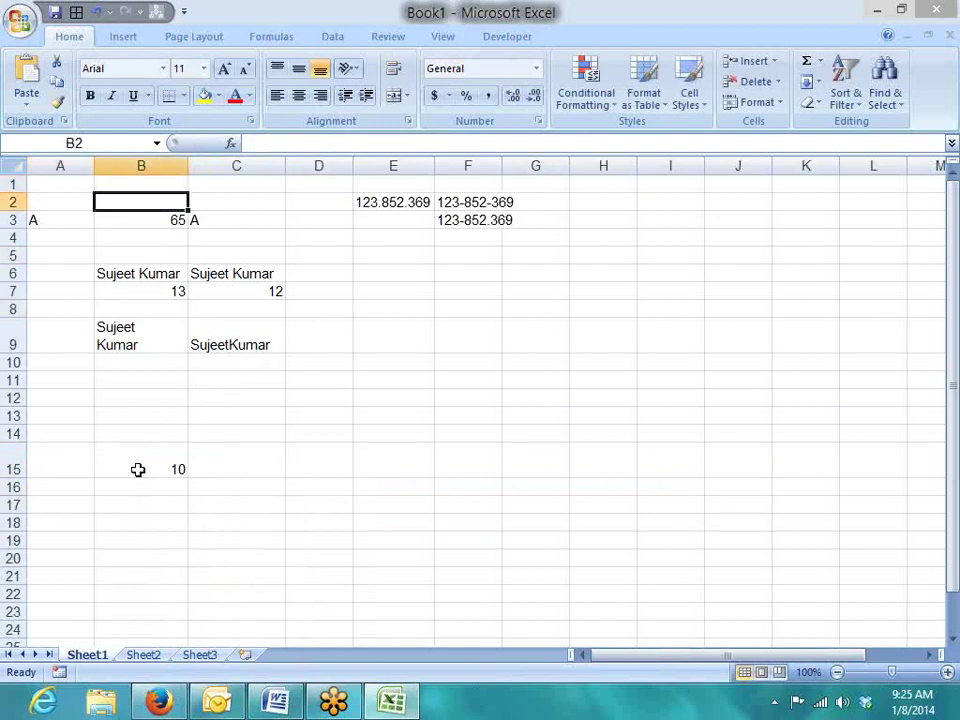
key("Down")
key("Right")
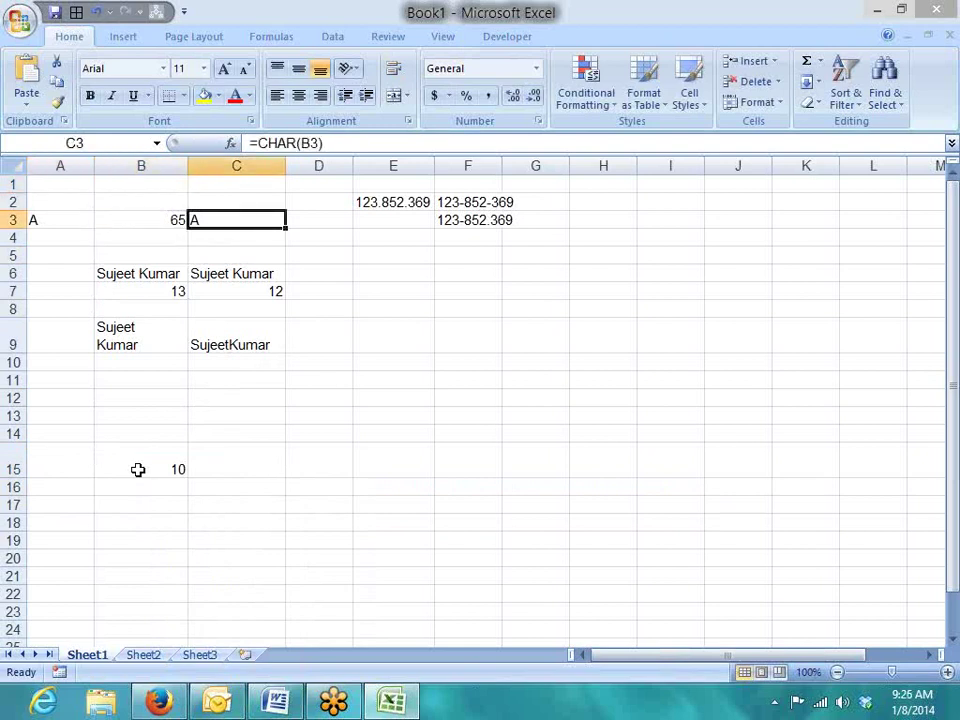
key("Down")
key("Down")
key("Down")
key("Down")
key("Left")
key("Left")
key("Down")
key("Down")
key("Down")
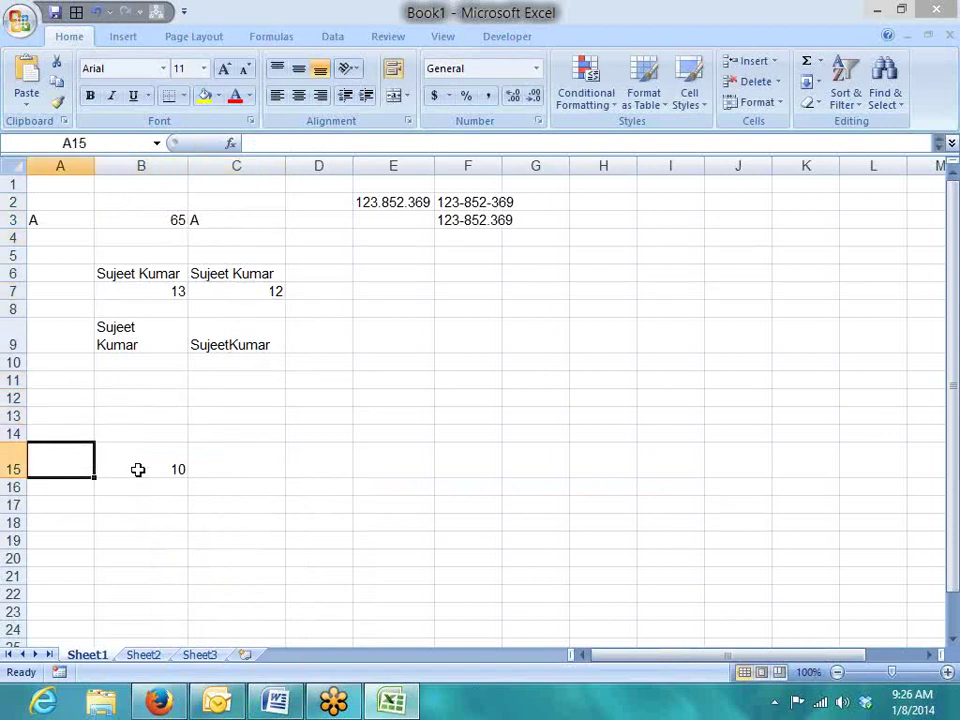
key("Right")
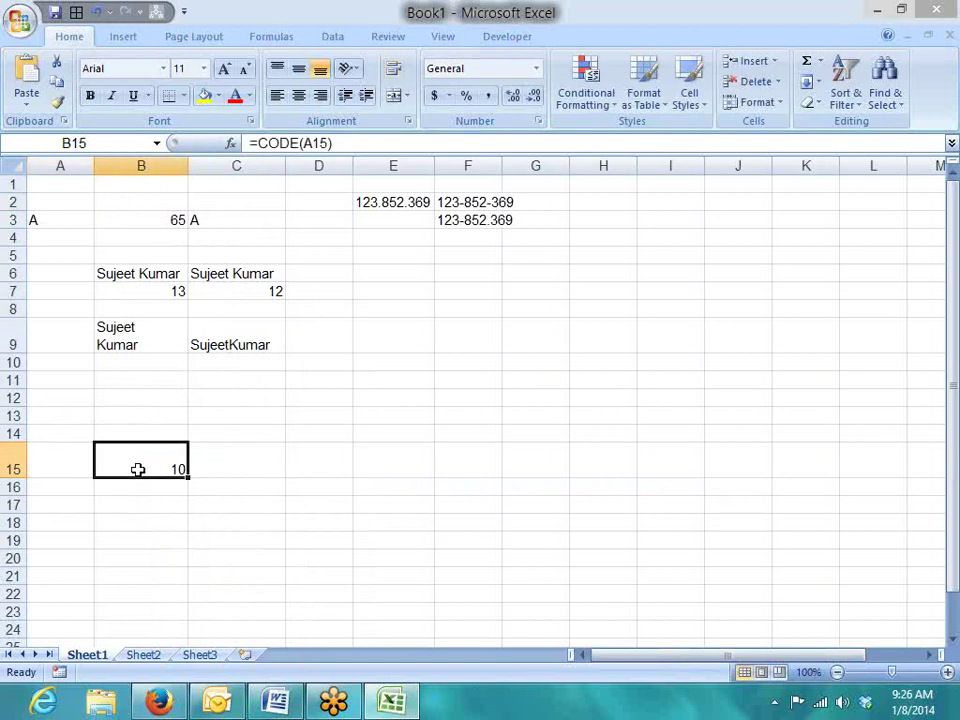
key("Right")
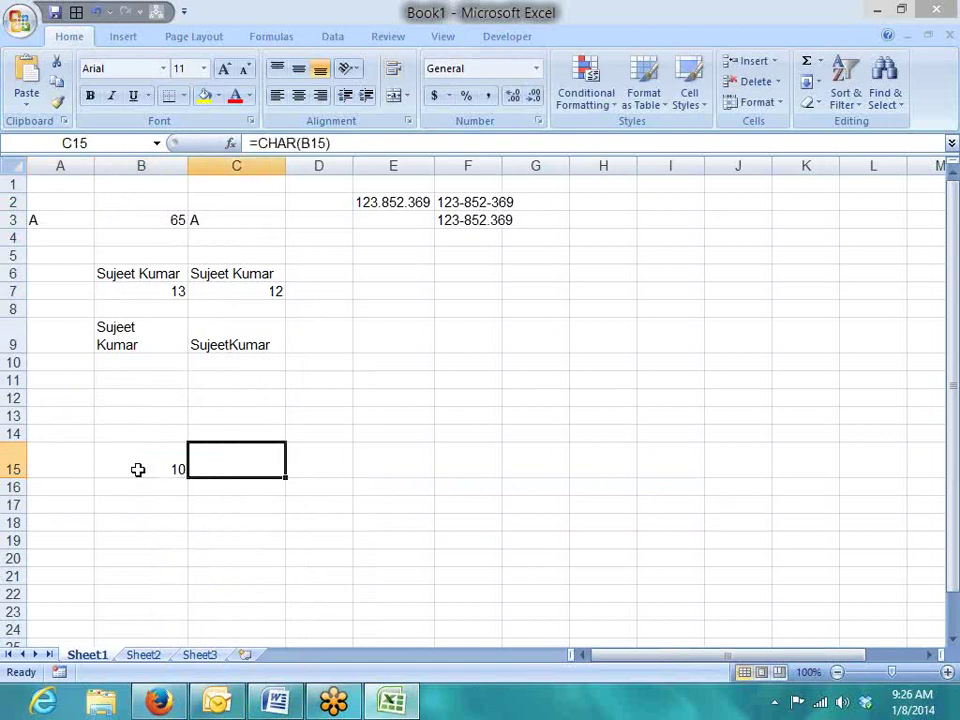
Enter =A15=C15 in D15 to show the two characters match (TRUE)
key("Right")
type("=")
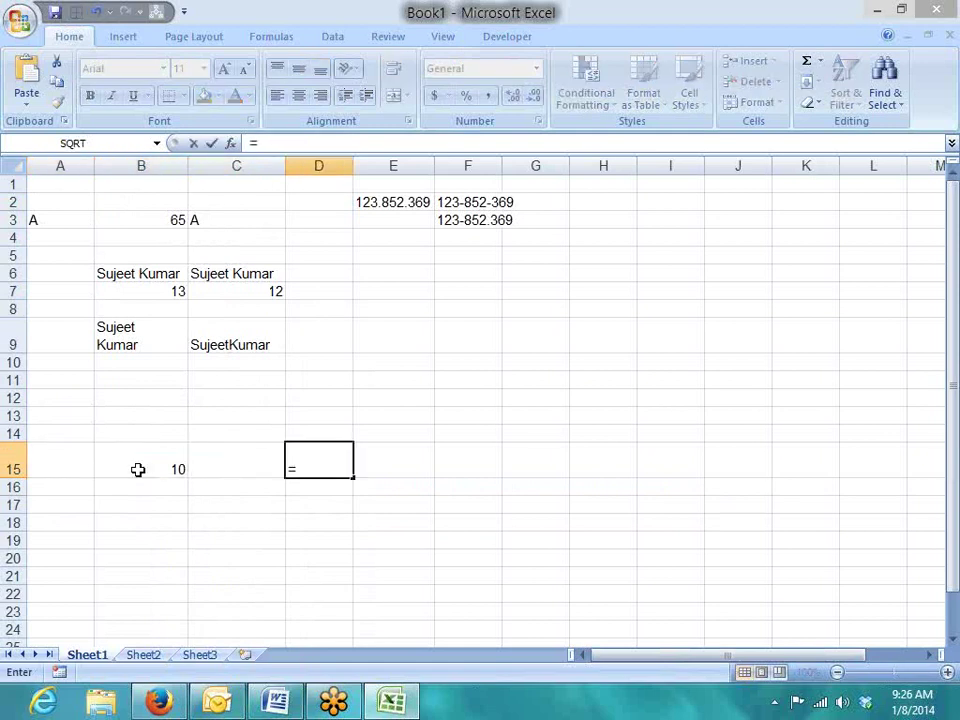
key("Left")
key("Left")
key("Left")
type("=")
key("Left")
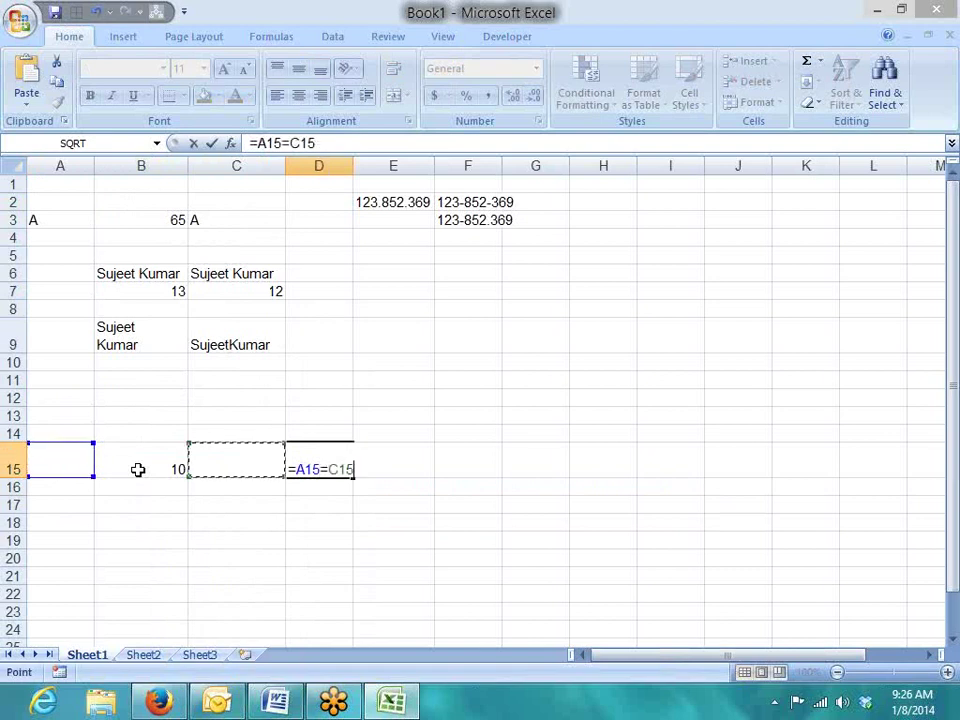
key("Return")
Enter =LEN(A15) in A16, showing a length of 1
key("Up")
key("Left")
key("Left")
key("Left")
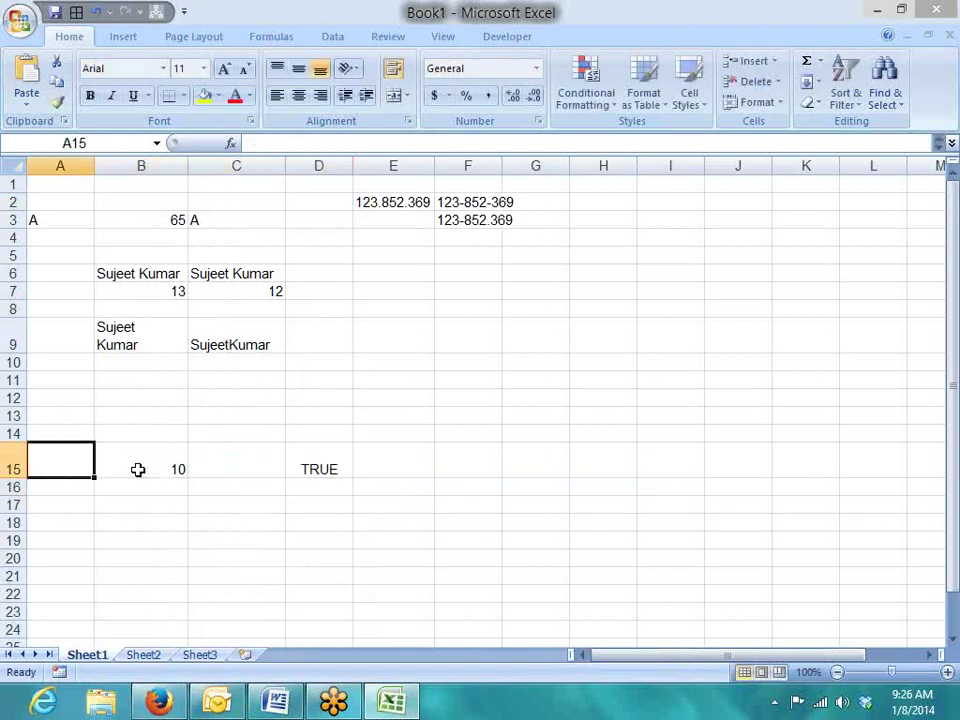
key("Down")
type("=le")
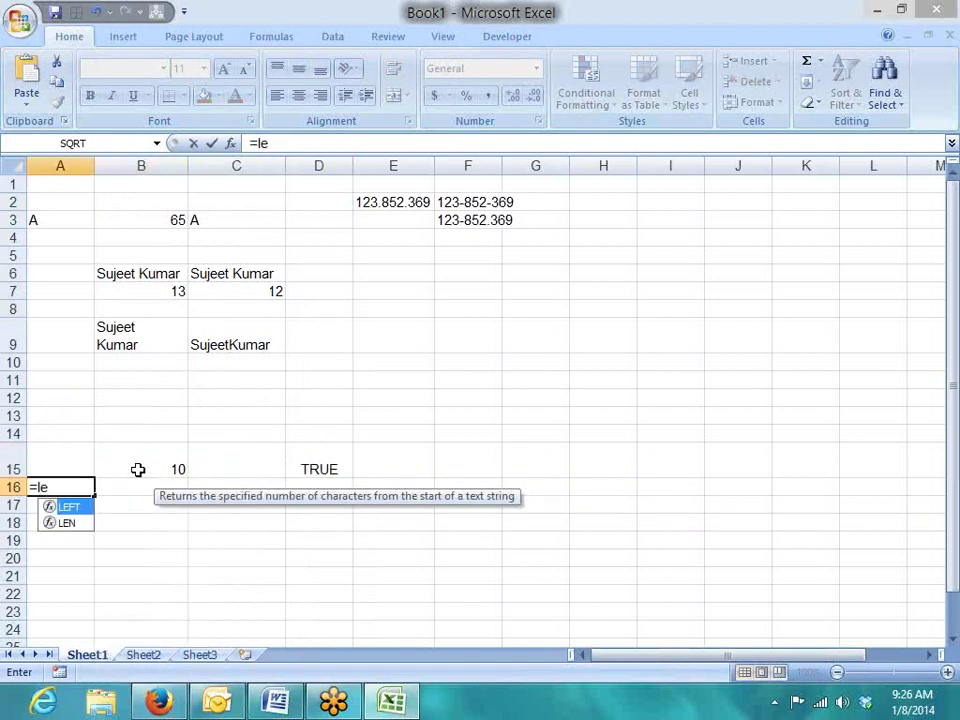
key("Tab")
key("BackSpace")
key("BackSpace")
key("BackSpace")
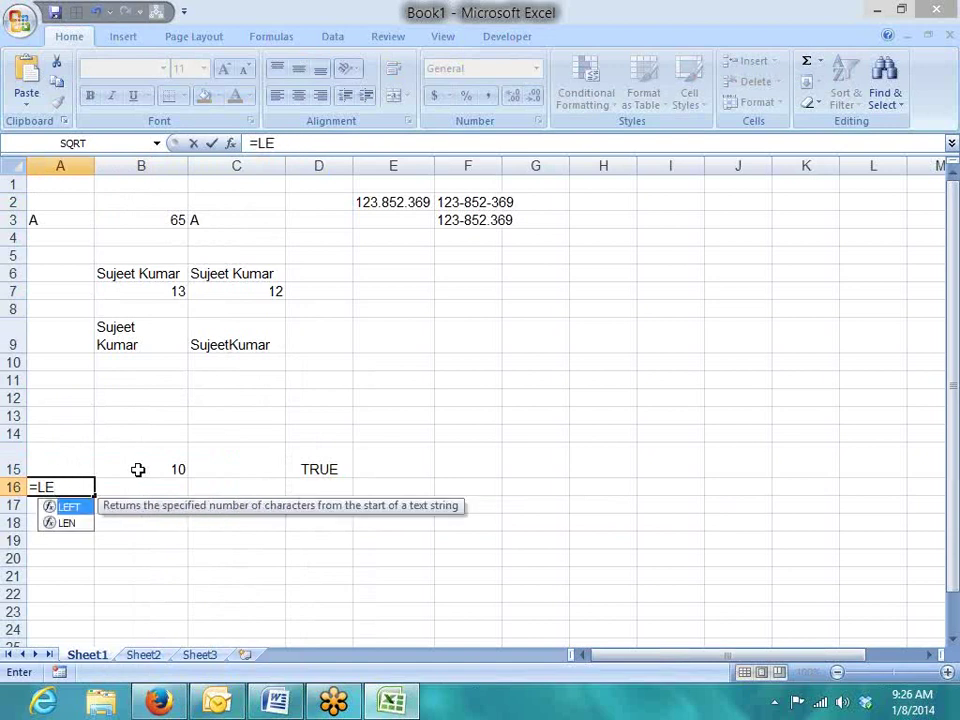
key("Down")
key("Tab")
key("Return")
Enter =LEN(C15) in C16, which also shows 1
key("Up")
key("Right")
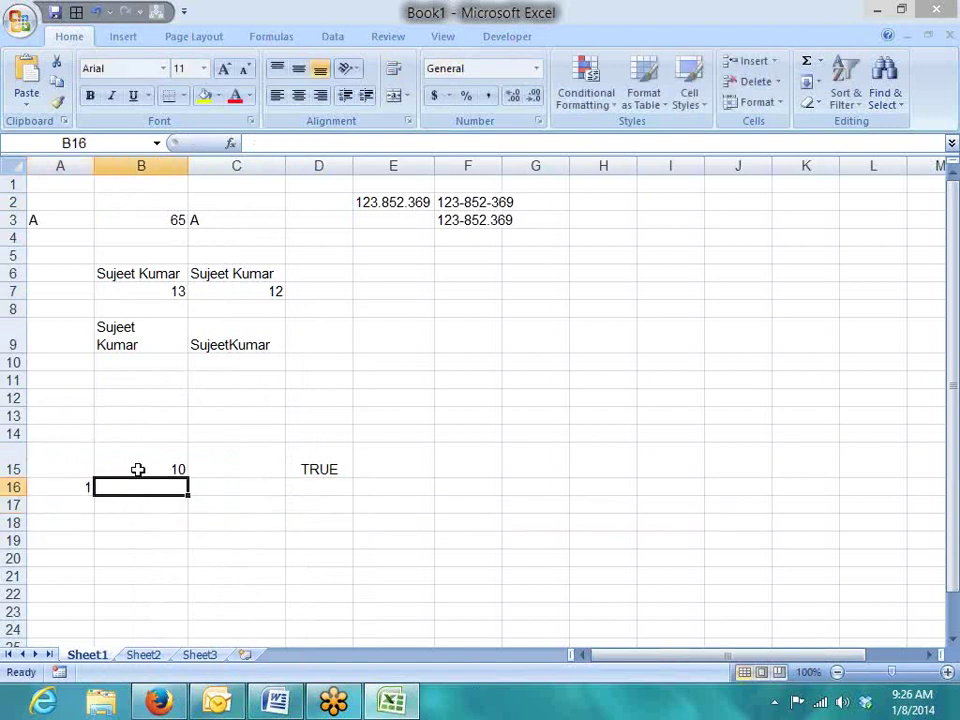
key("Right")
type("=le")
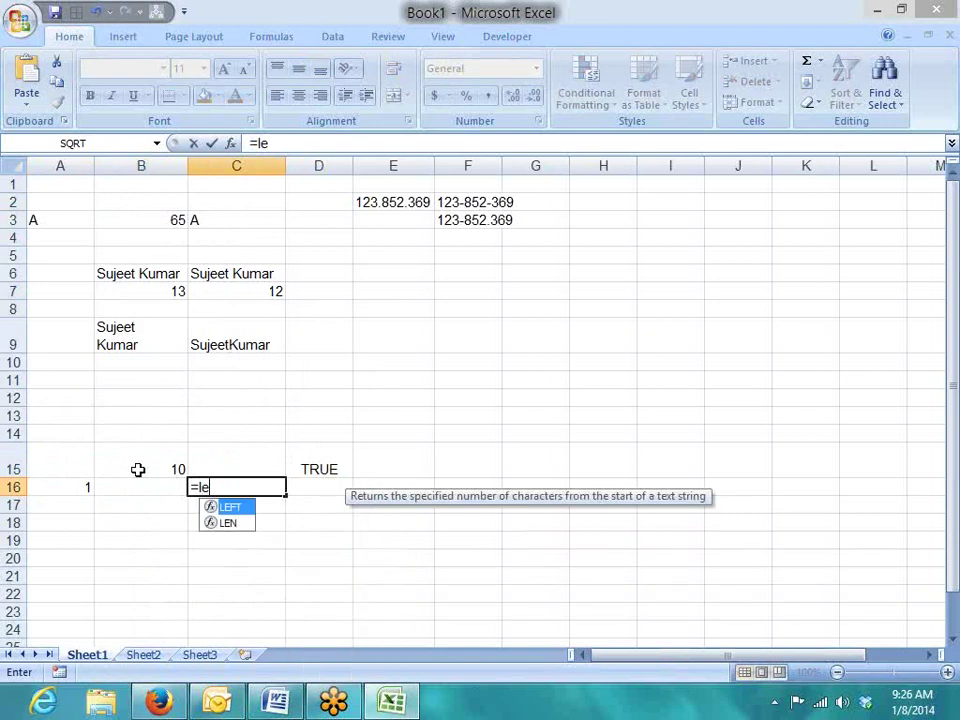
key("Down")
key("Tab")
key("Up")
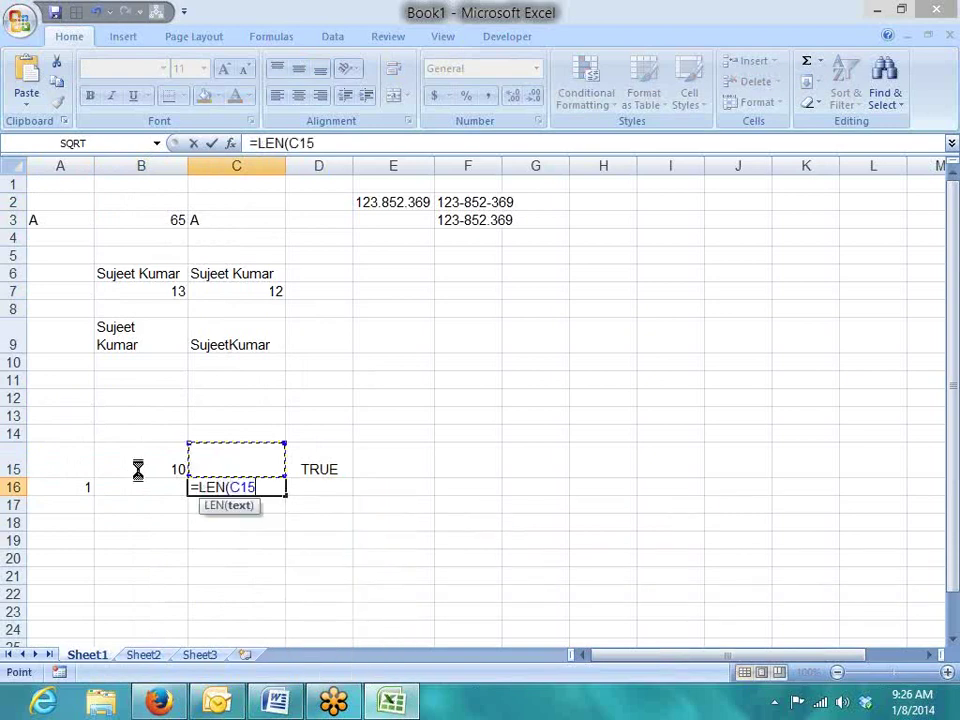
key("Return")
key("Up")
key("Up")
key("Up")
key("Up")
key("Up")
key("Right")
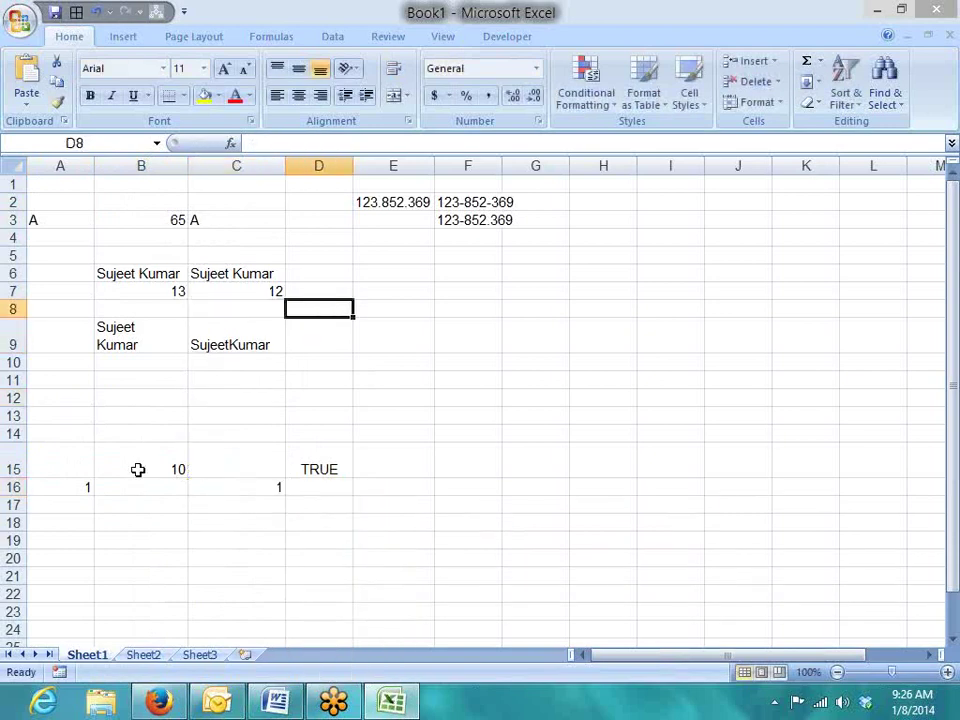
key("Down")
Enter =SUBSTITUTE(C9,CHAR(10)," ") in D9, accepting Excel's proposed formula correction
type("=s")
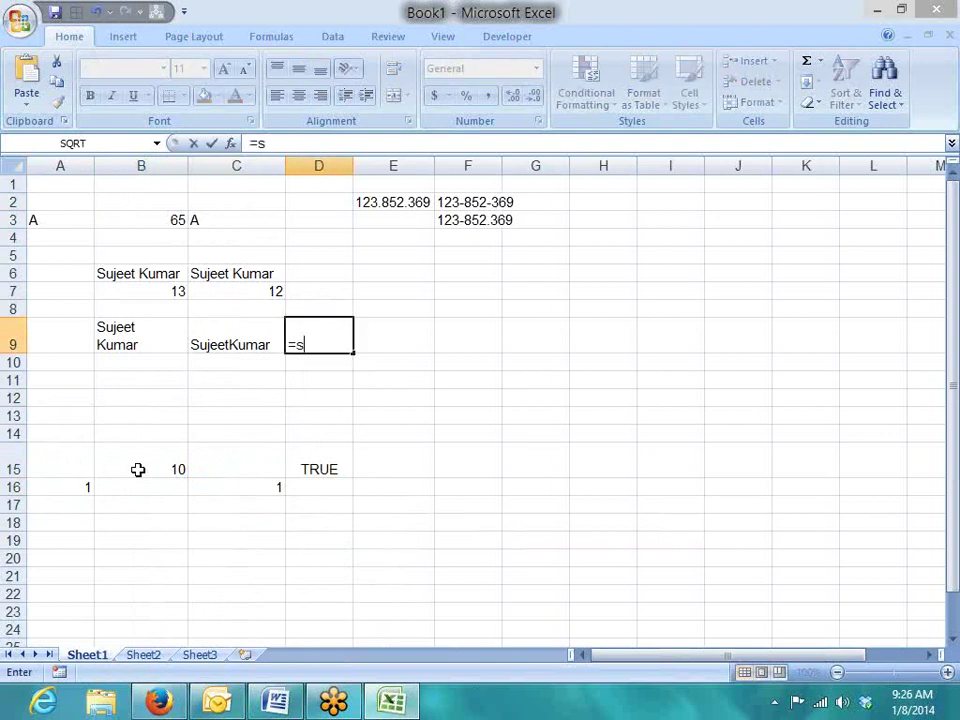
type("ub")
key("Tab")
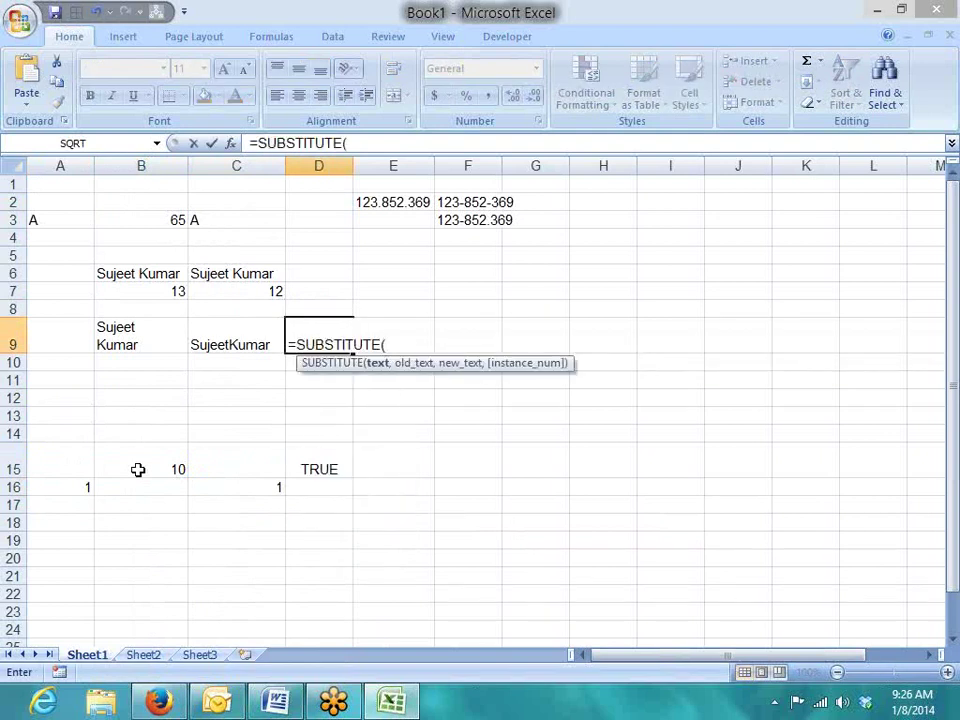
key("Left")
type(",c")
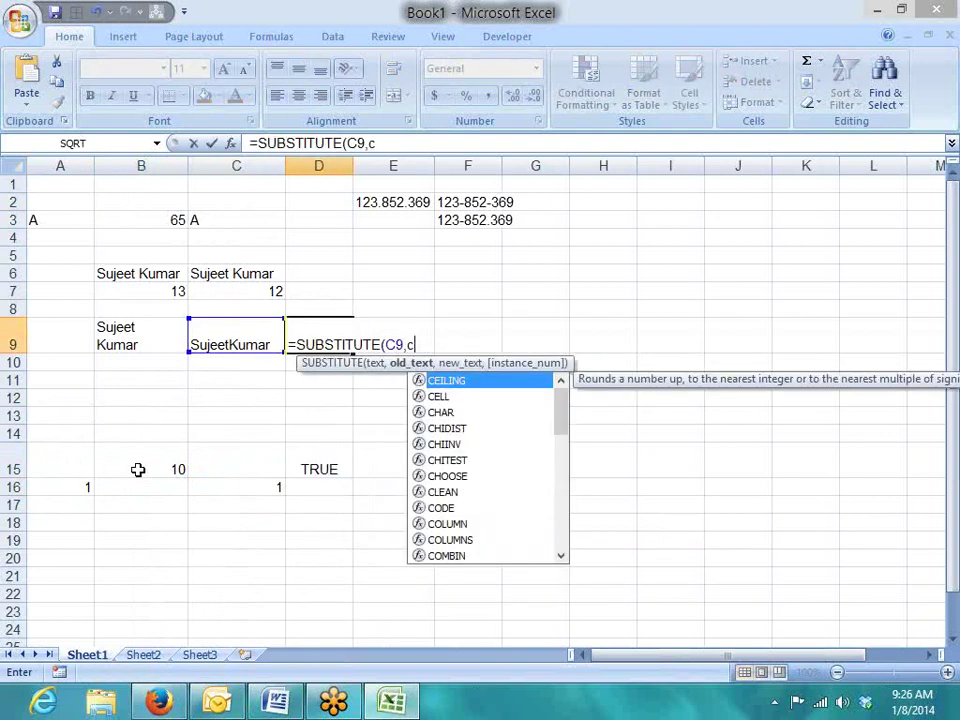
type("h")
key("Tab")
type("10")
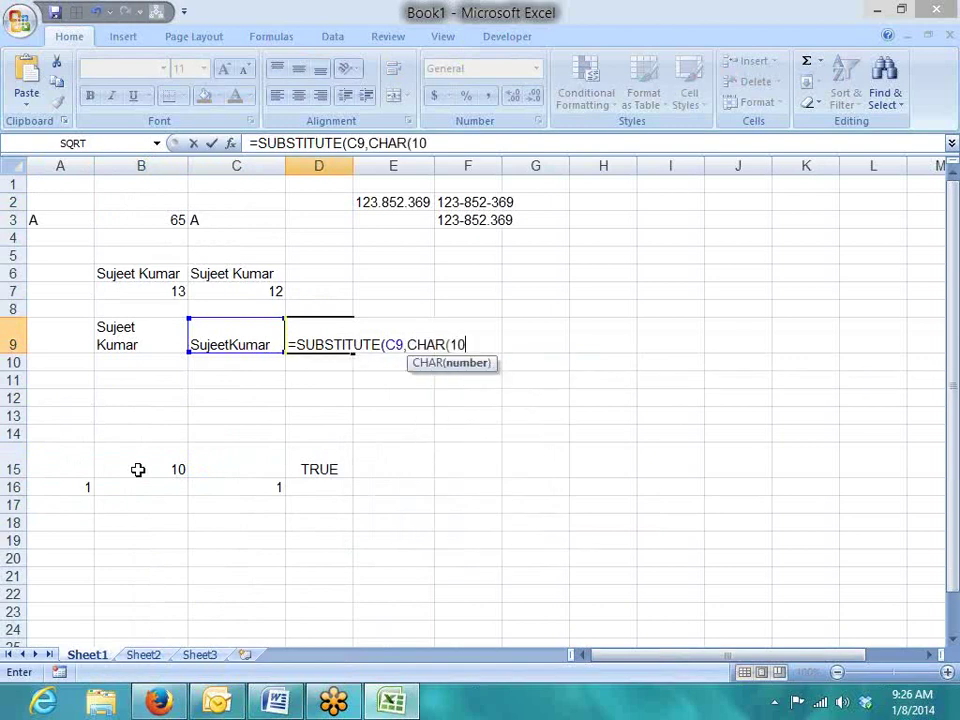
type(")")
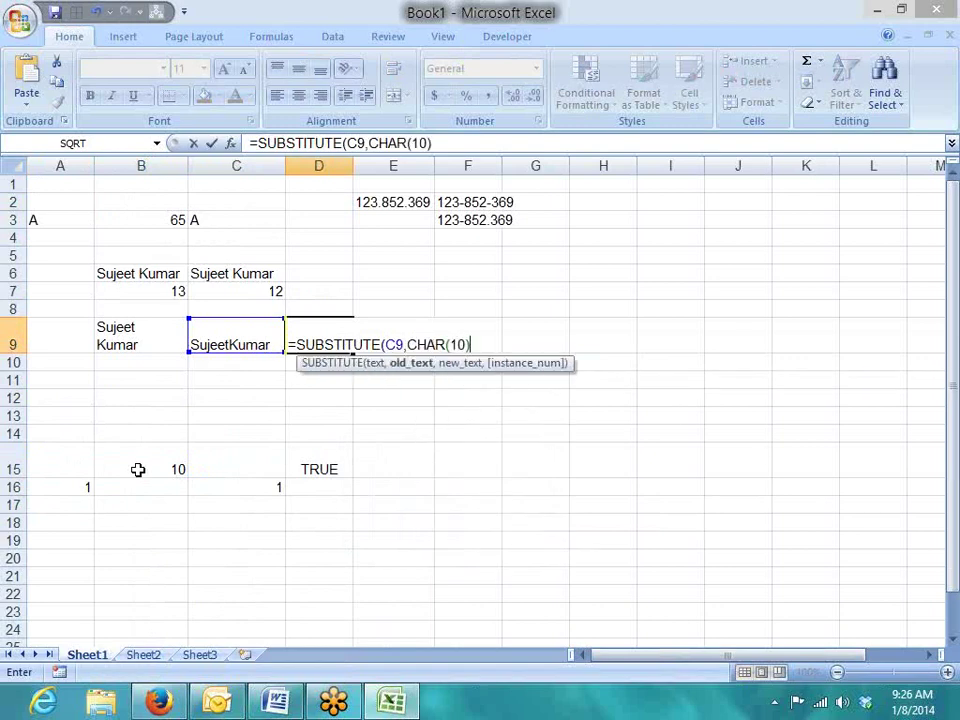
type(",")
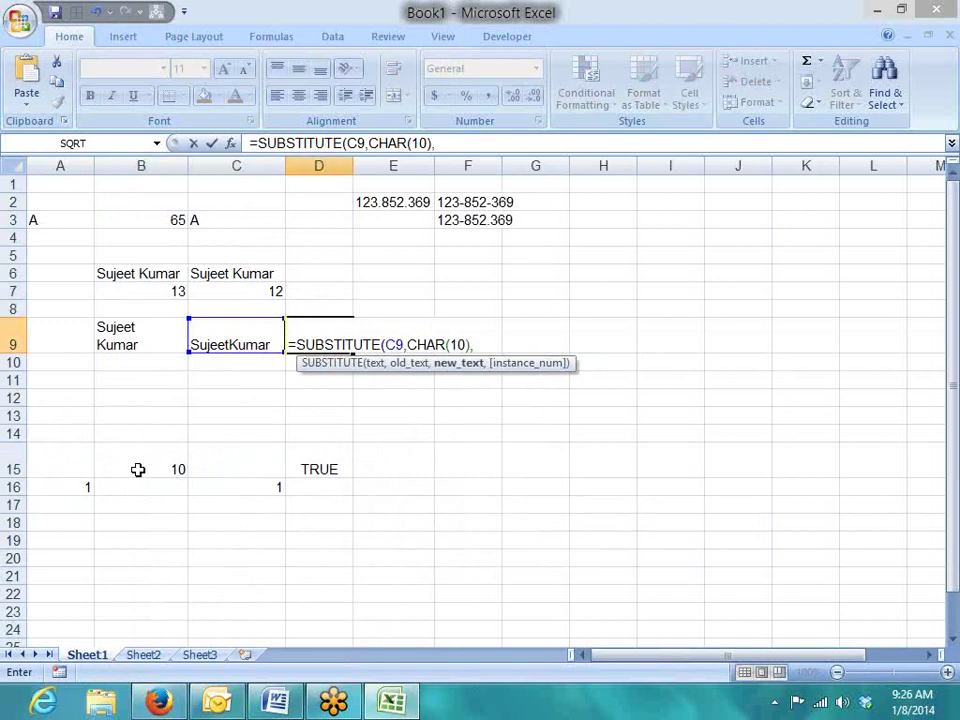
type("\" \"")
key("Return")
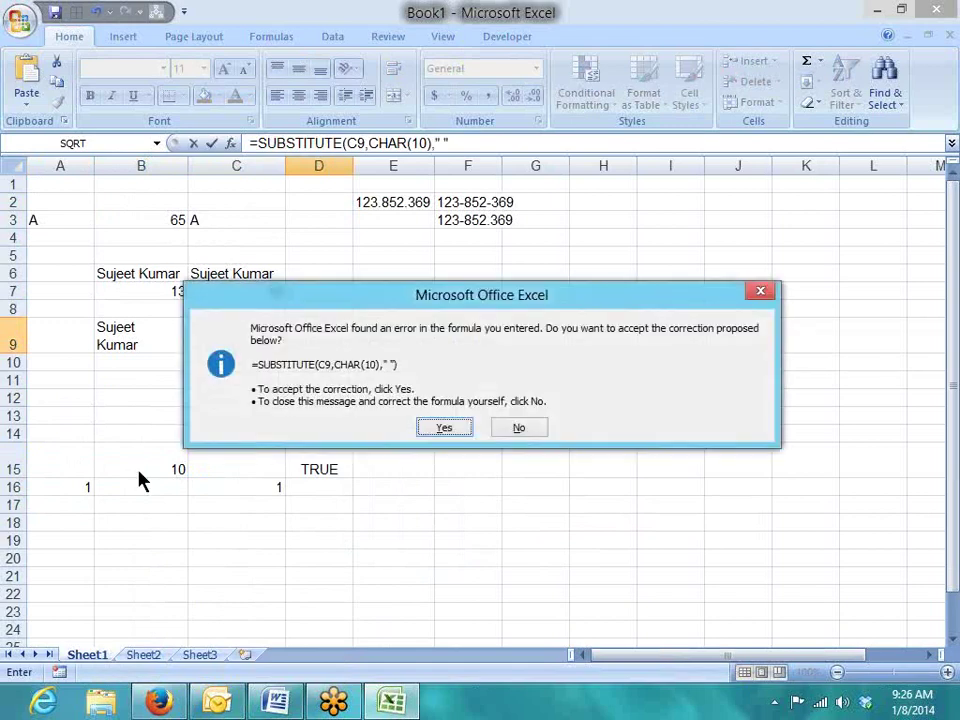
key("Return")
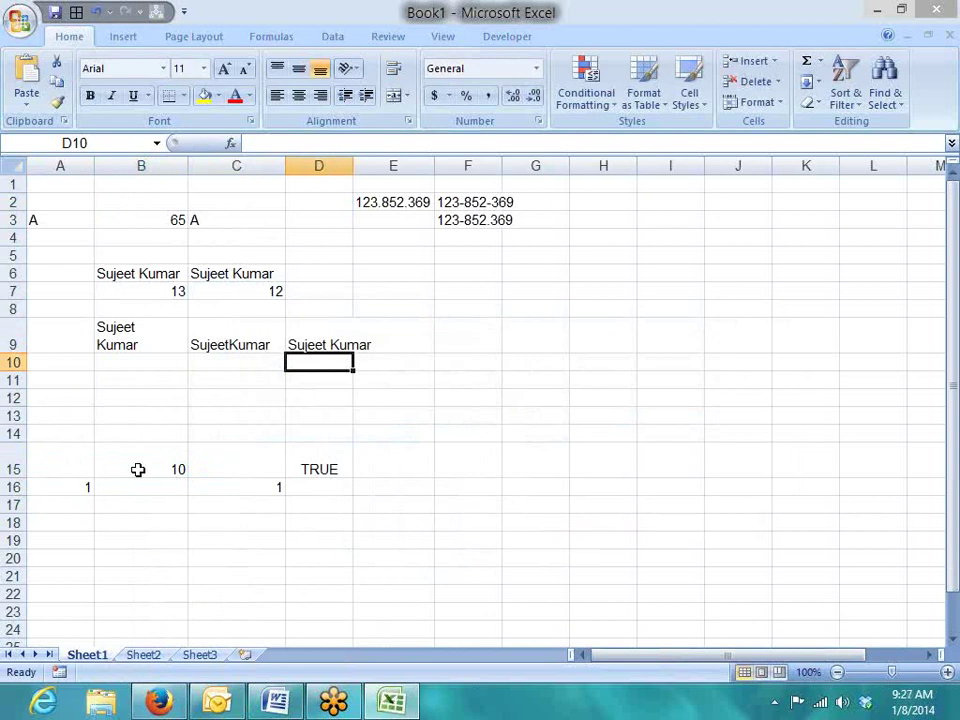
key("Up")
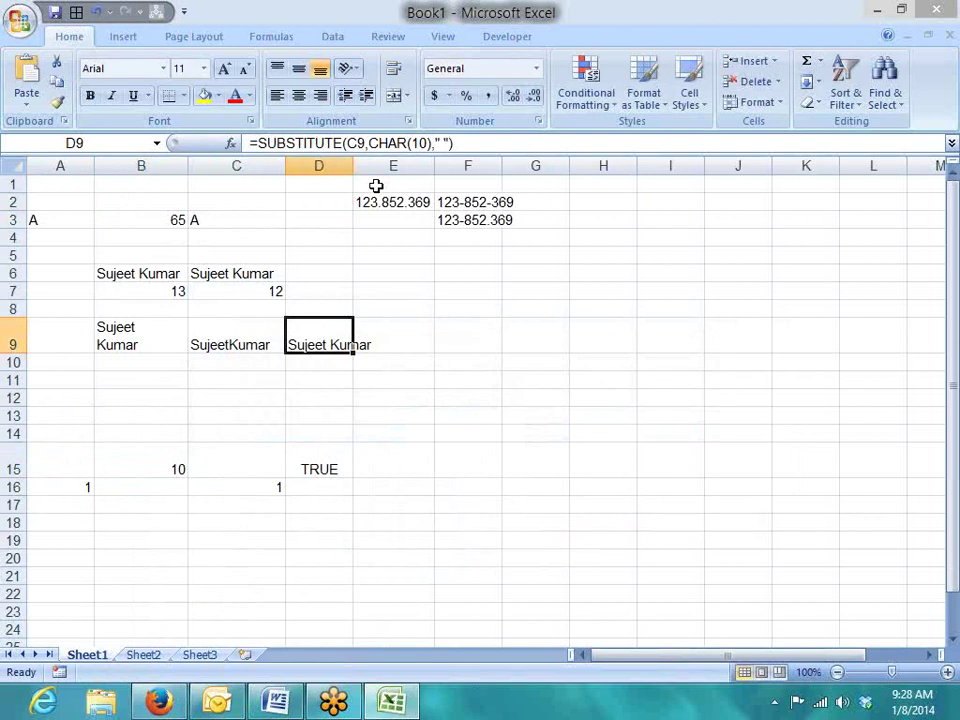
Click through cells E1, D15, B18 and B19 without entering anything
double_click(376, 186)
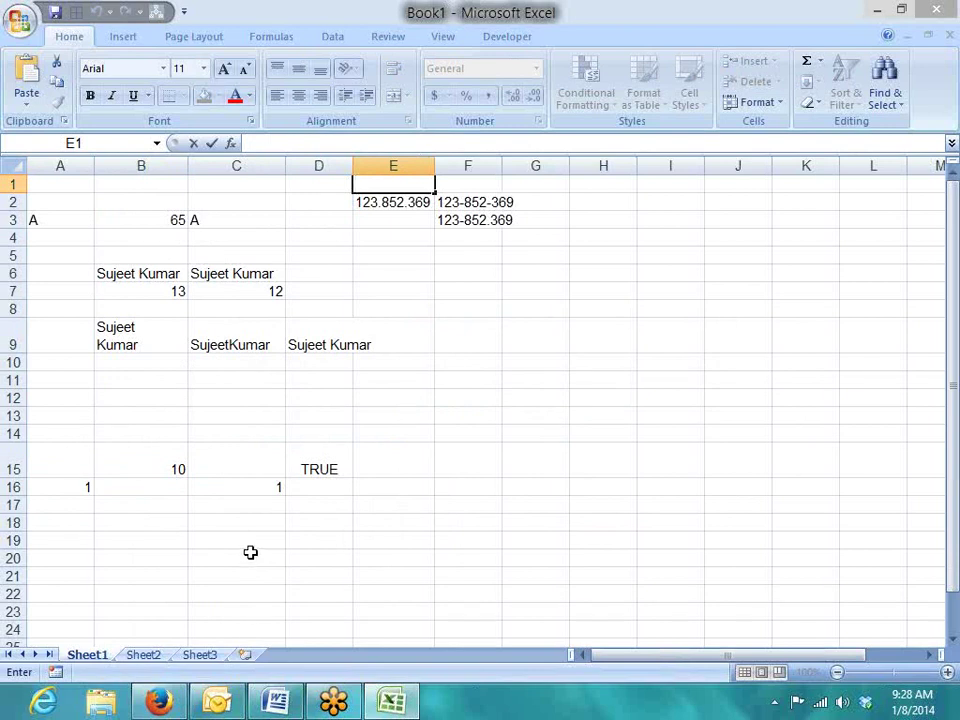
left_click(356, 474)
left_click(329, 469)
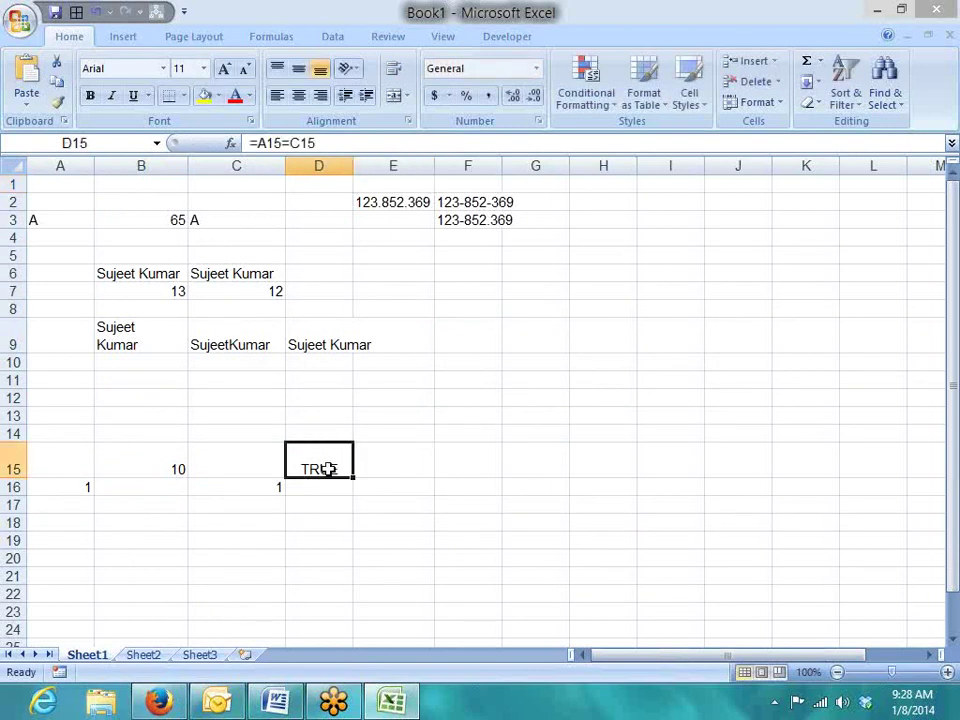
left_click(181, 521)
left_click(107, 540)
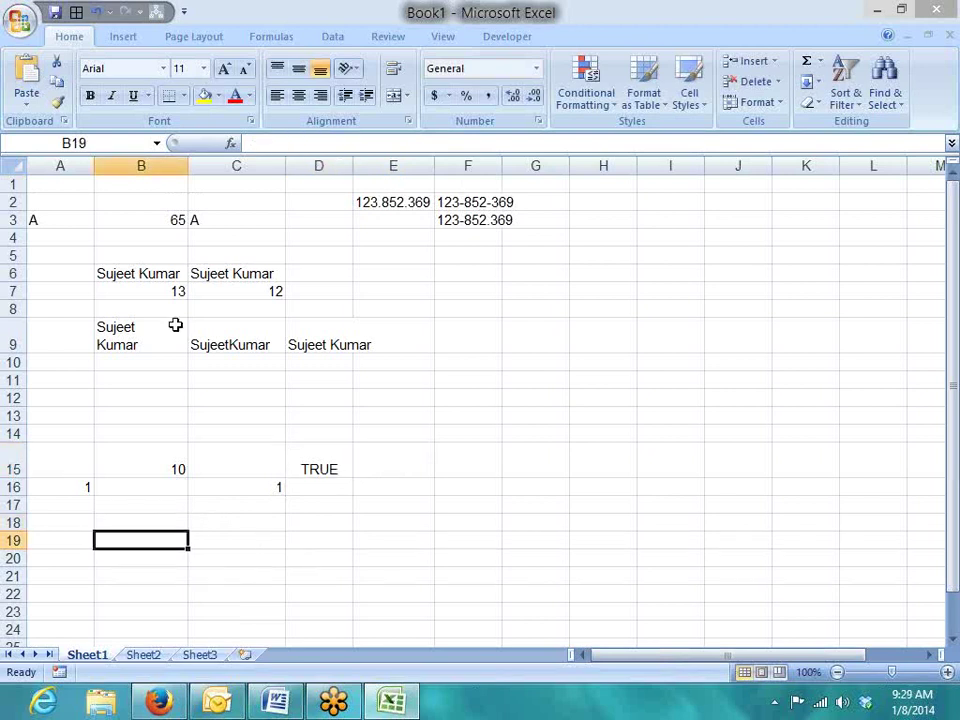
Browse the Text function list on the Formulas ribbon, then close it at B20
left_click(265, 36)
left_click(172, 84)
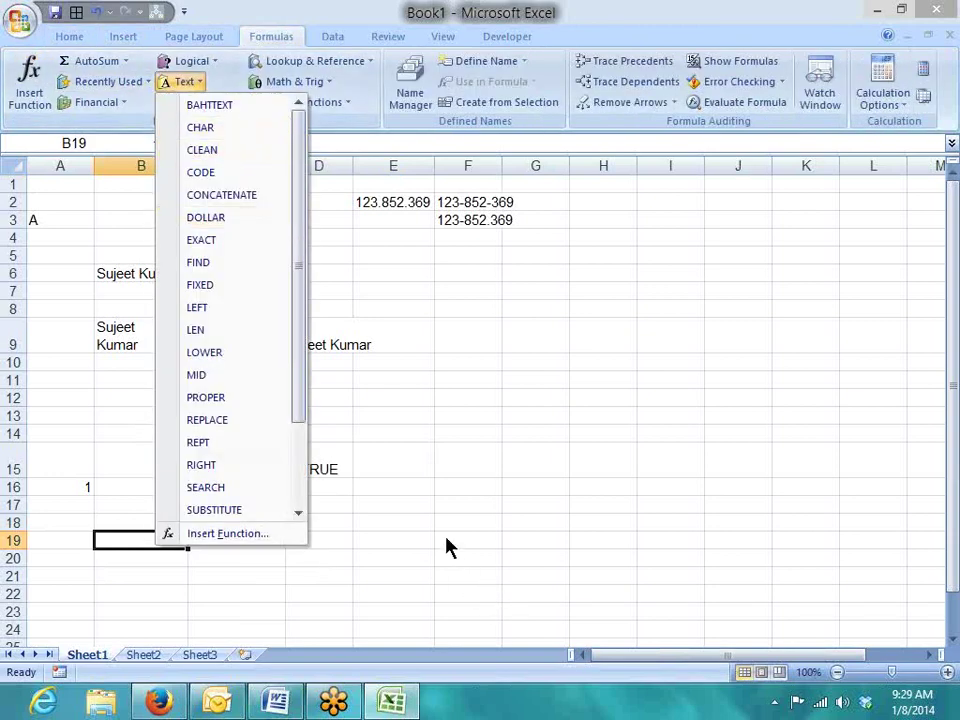
left_click(264, 561)
left_click(146, 566)
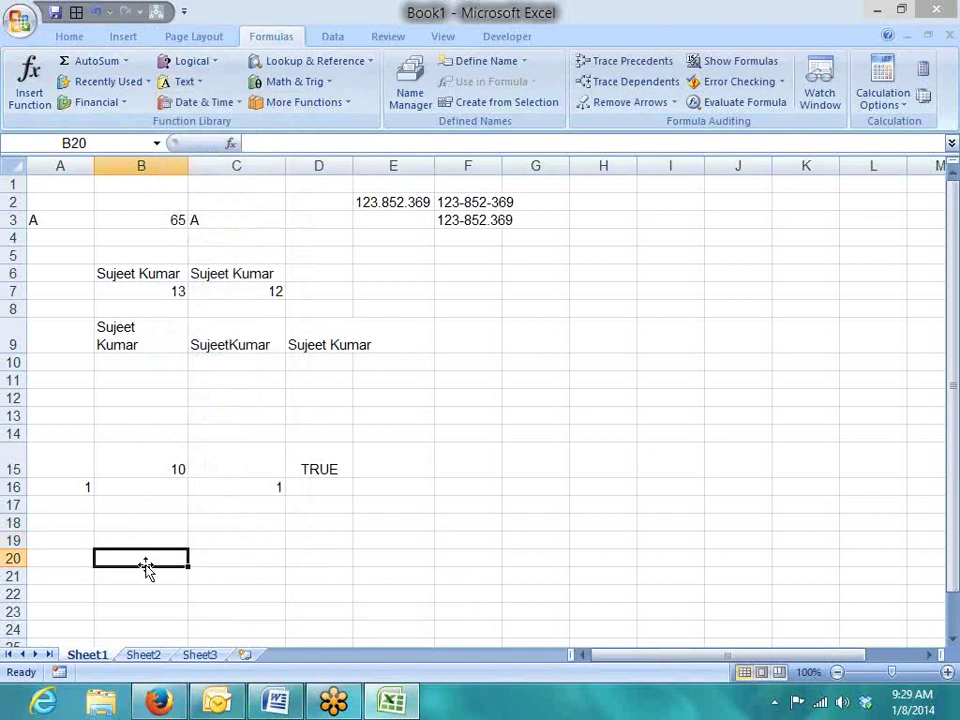
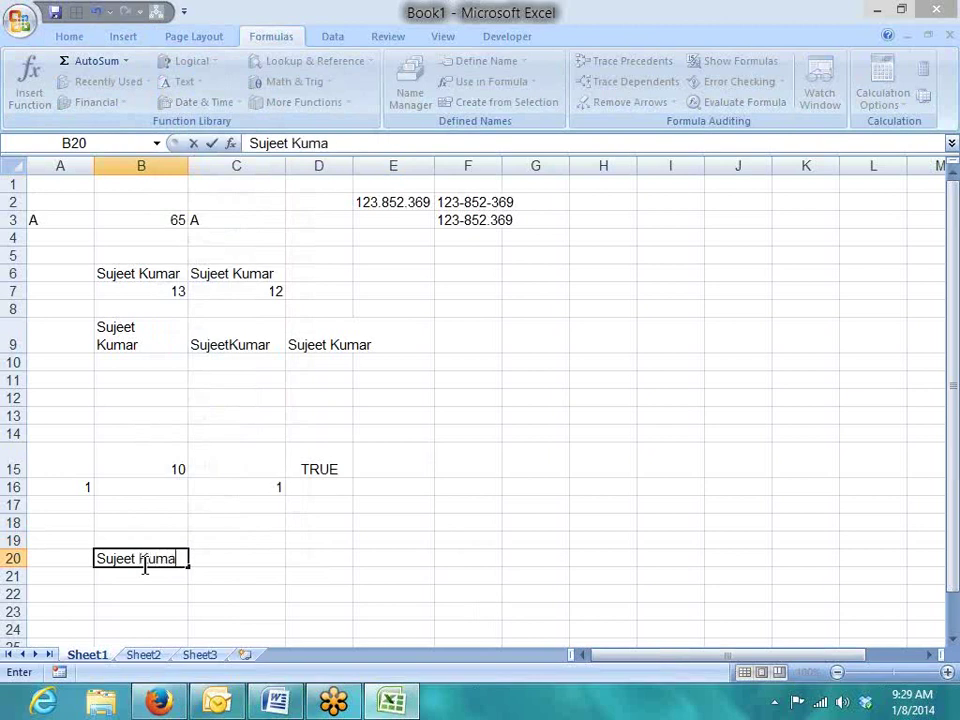
key("Return")
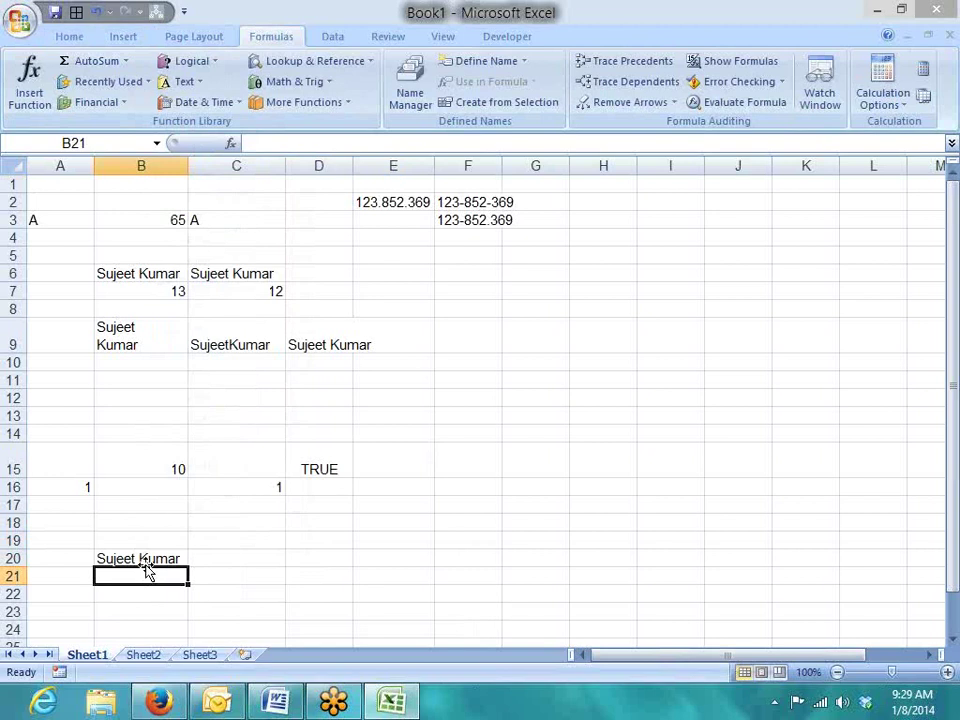
left_click(145, 564)
key("Delete")
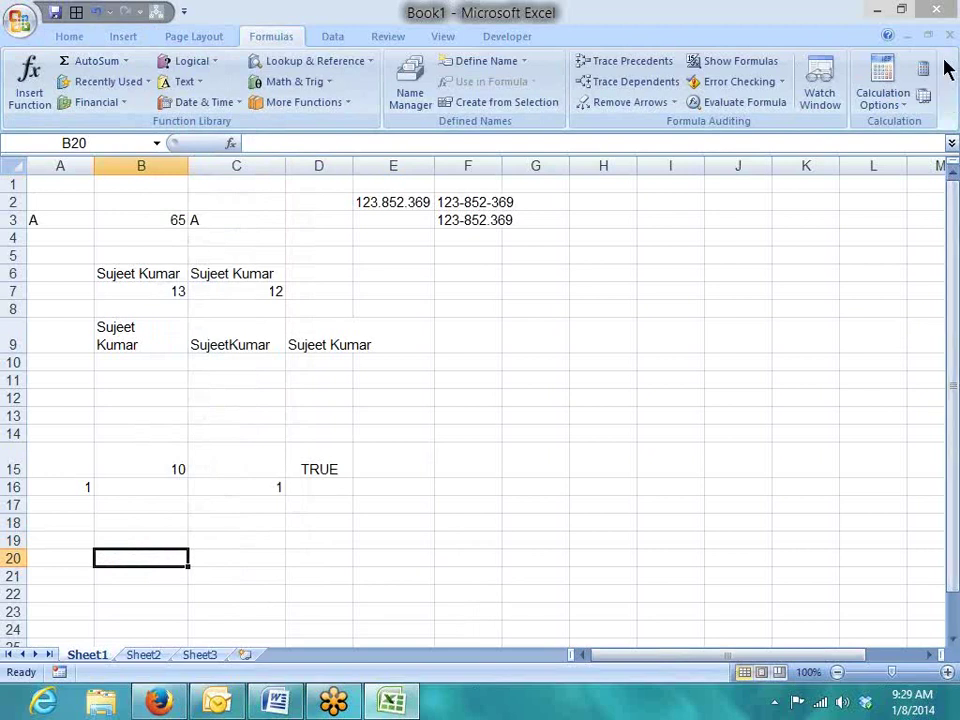
left_click(887, 107)
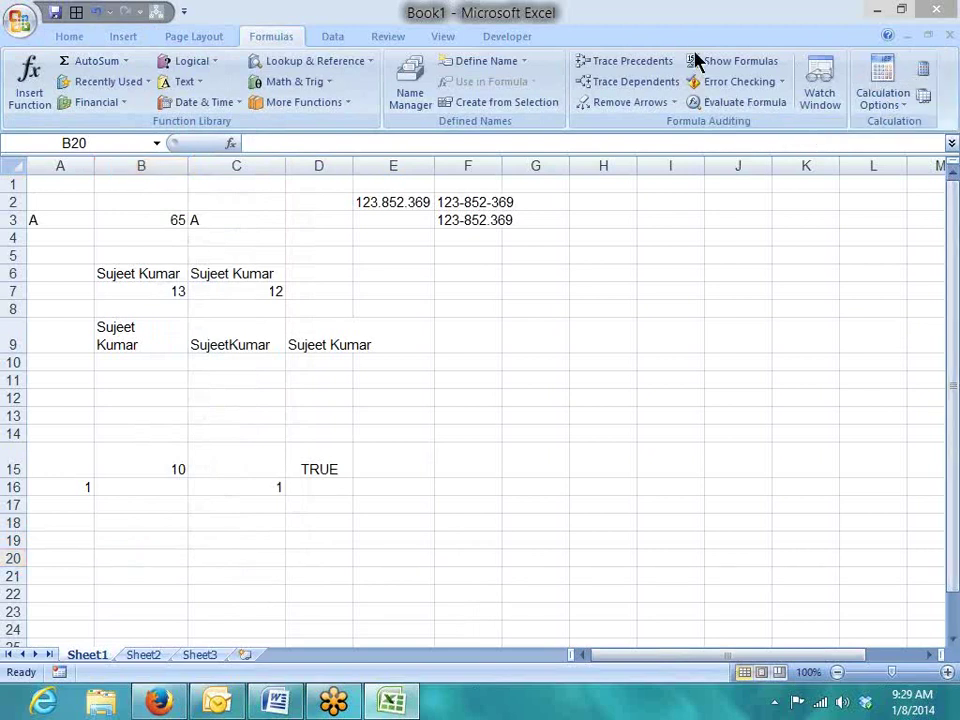
scroll(184, 516, "down", 3)
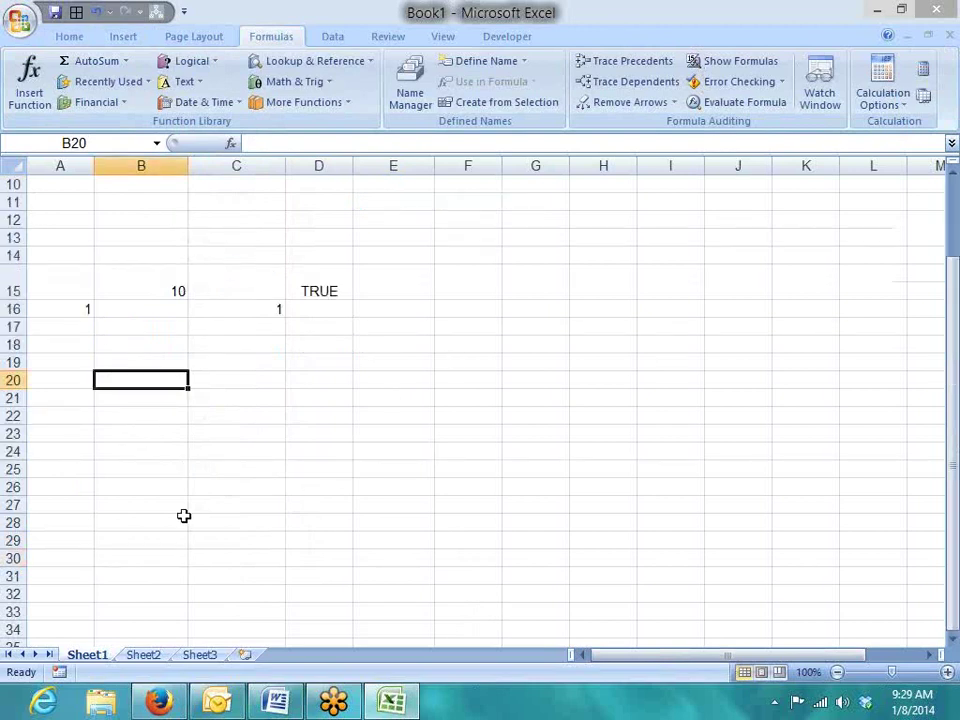
scroll(144, 525, "up", 3)
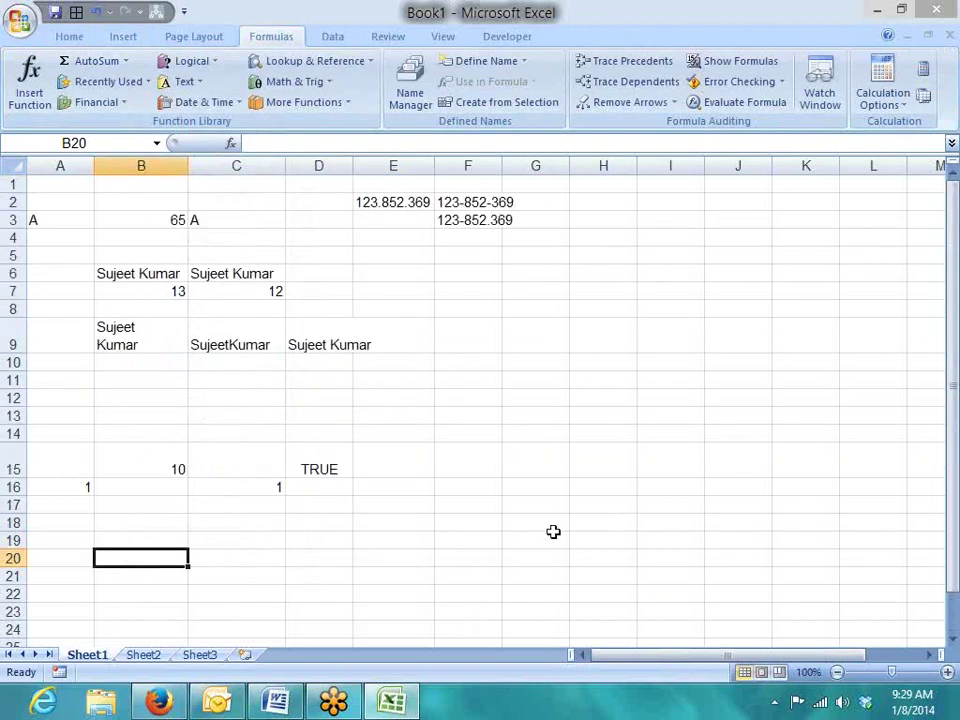
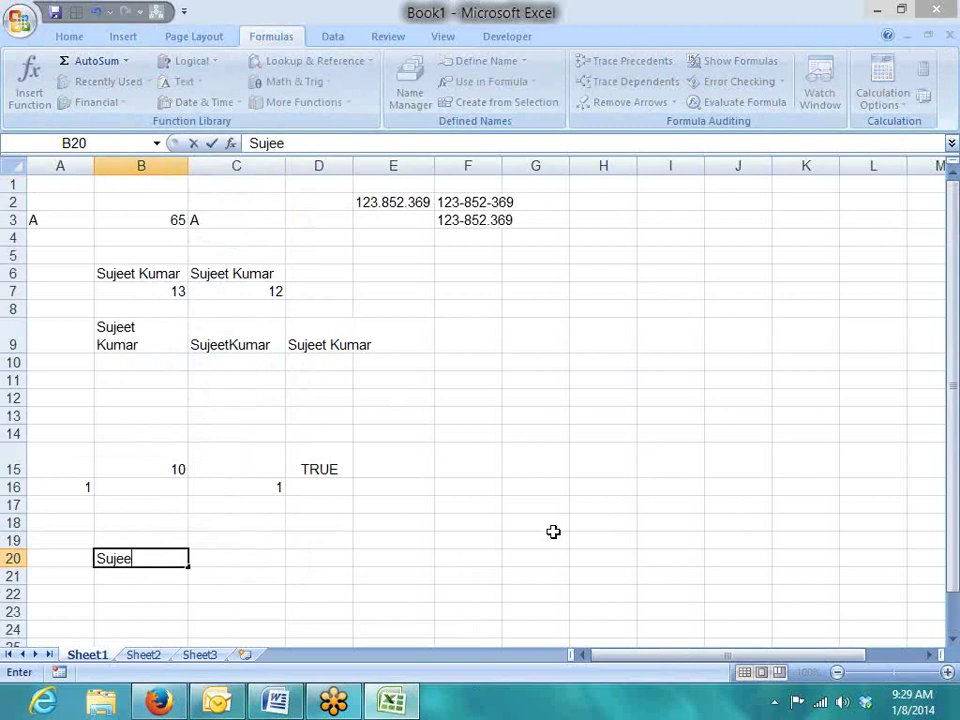
Type a first name in B20 and a surname in C20
key("Tab")
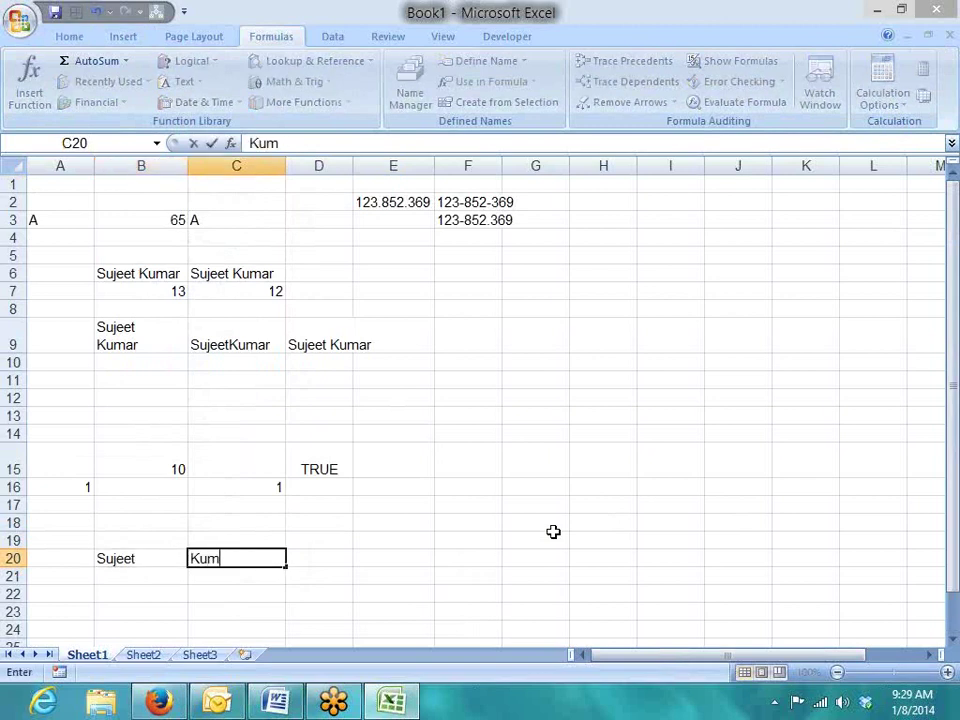
key("Return")
key("Up")
key("Right")
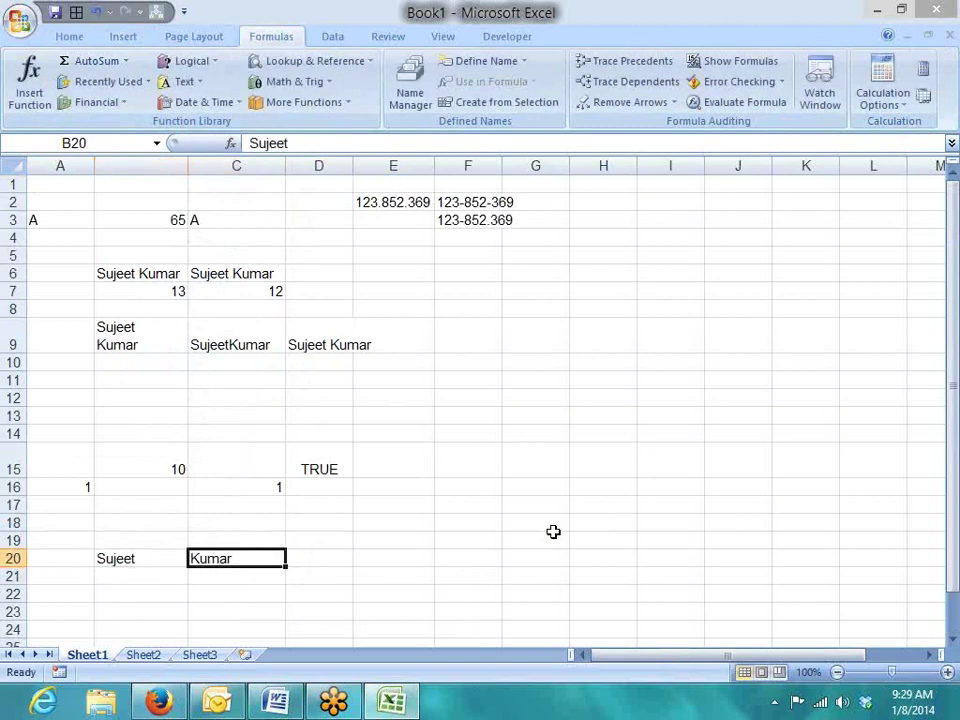
key("Right")
Join B20 and C20 in D20 with a CONCATENATE formula
type("=")
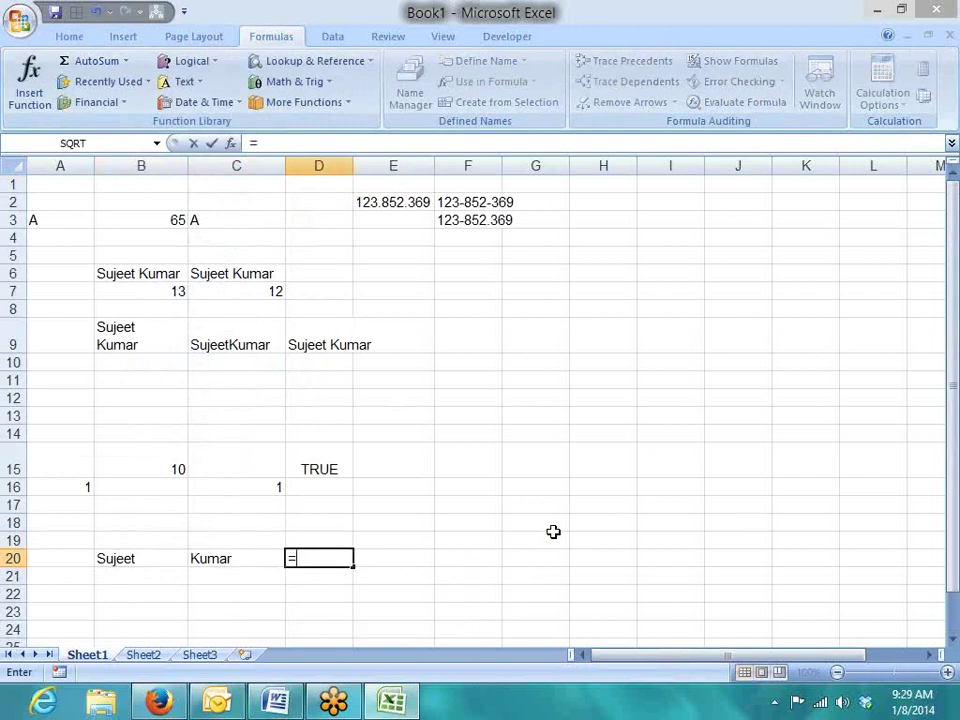
type("con")
key("Tab")
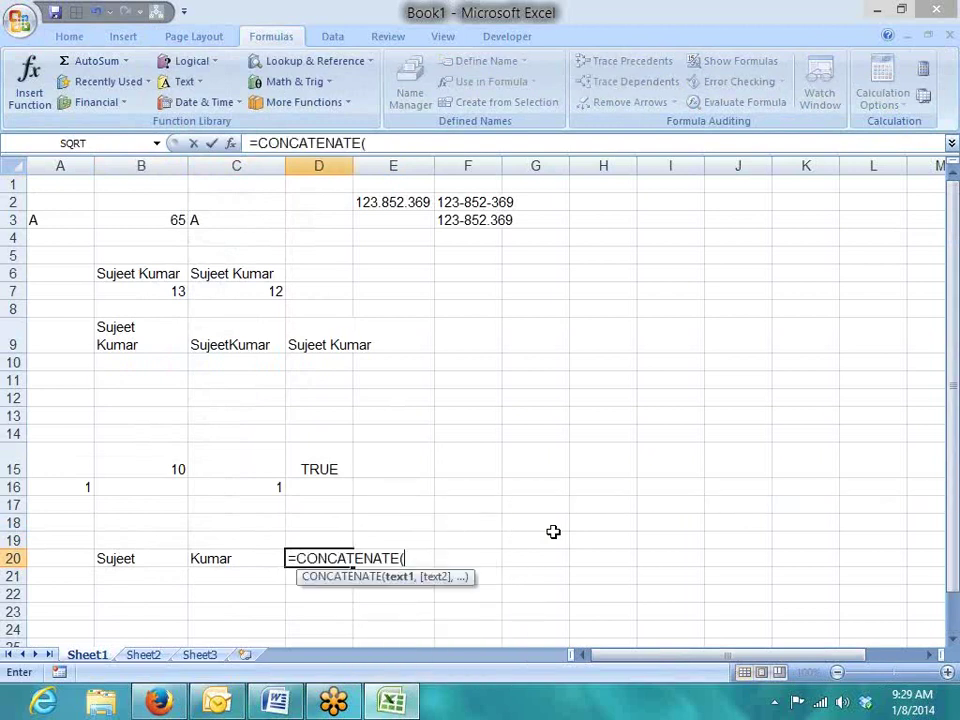
key("Left")
key("Left")
type(",")
key("Left")
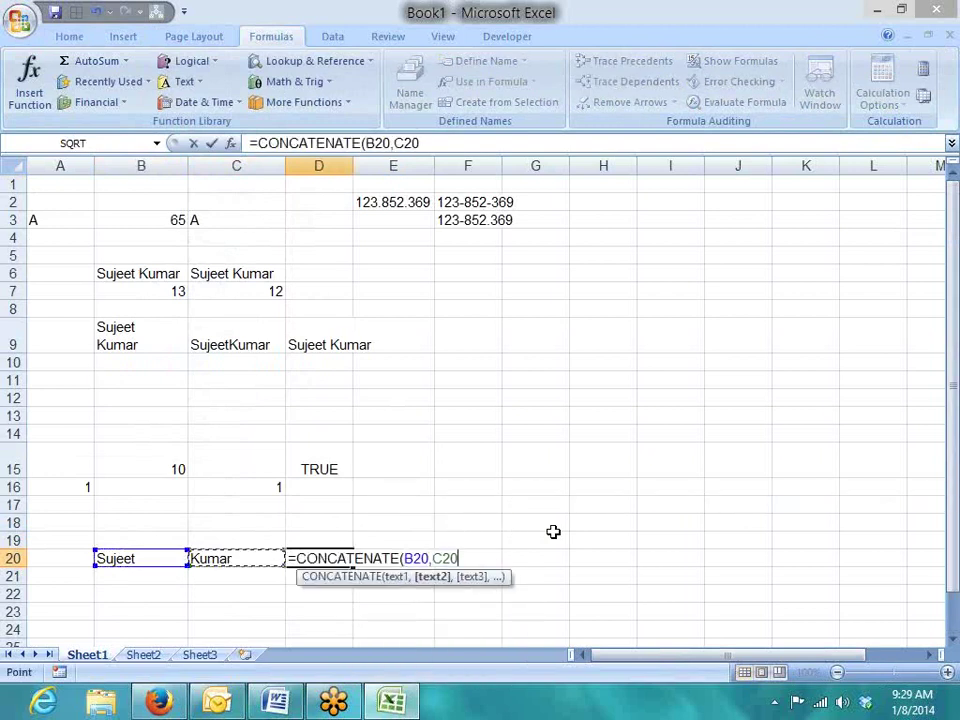
key("F8")
key("BackSpace")
key("BackSpace")
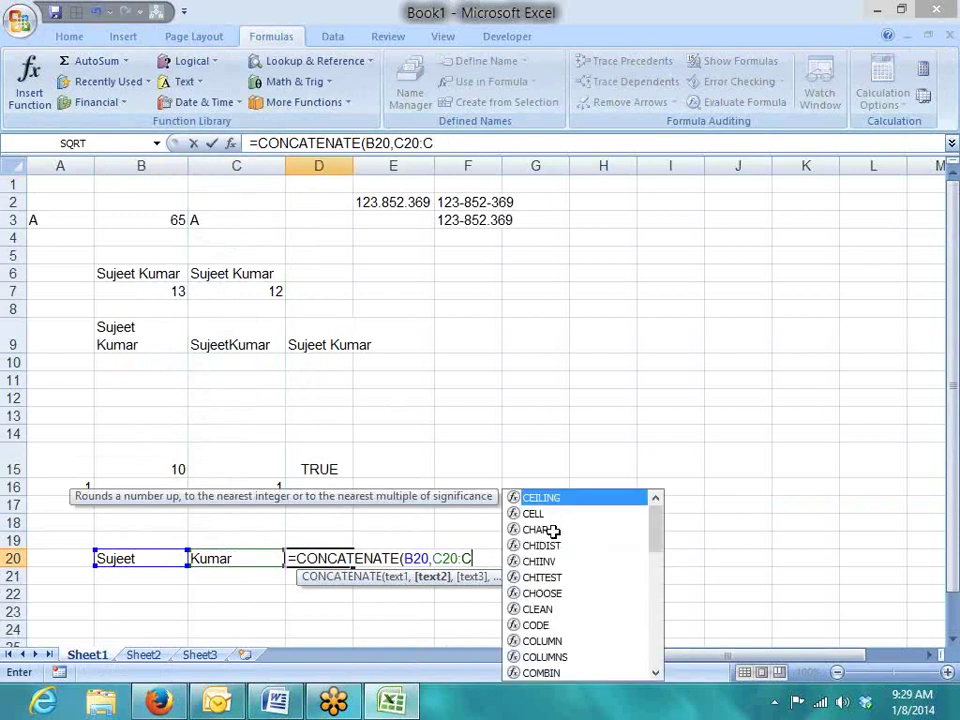
key("BackSpace")
key("BackSpace")
key("Return")
key("Up")
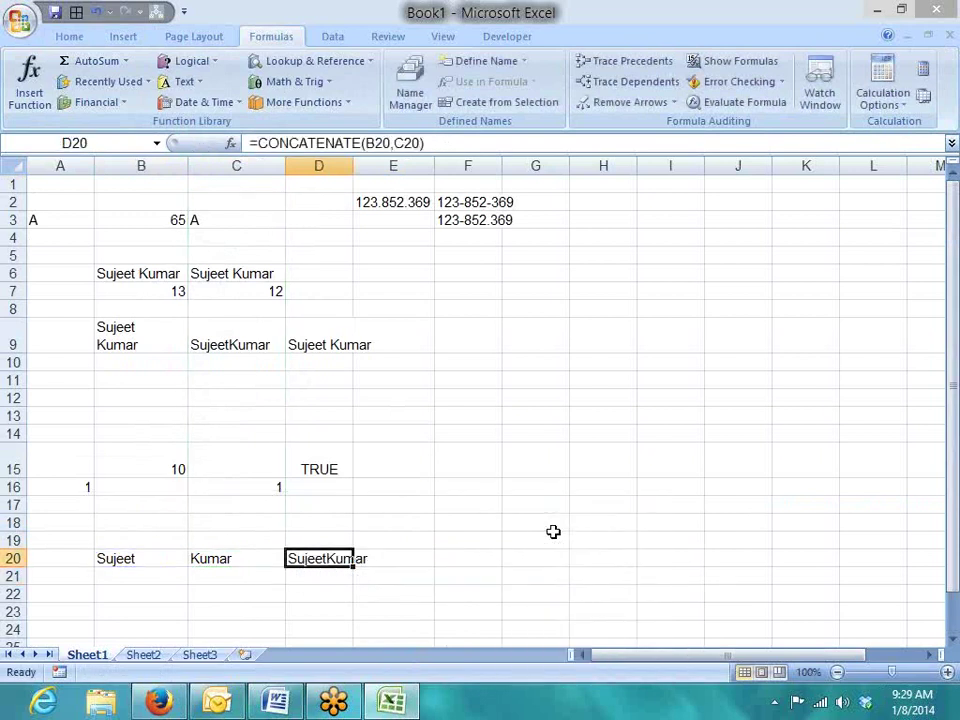
Insert a space so D20 reads =CONCATENATE(B20," ",C20)
left_click(396, 143)
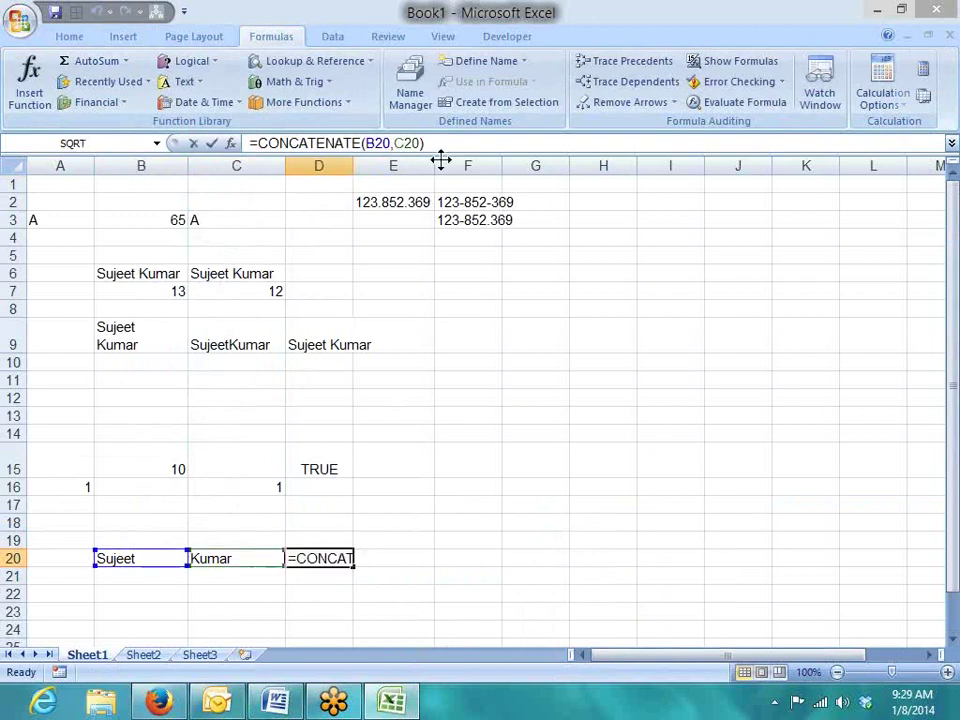
type("\" ")
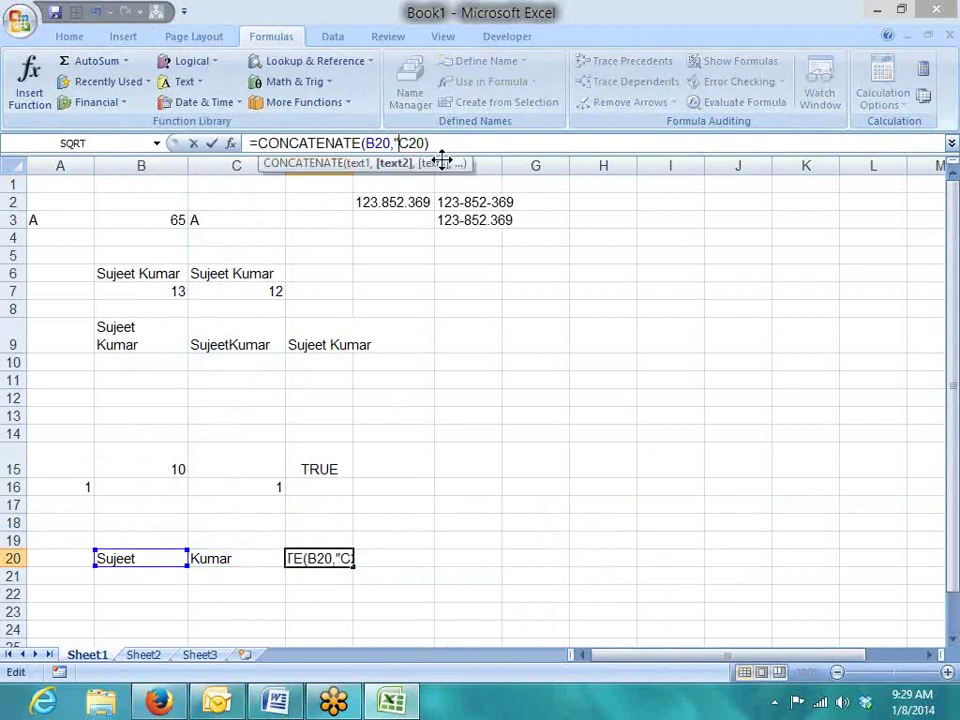
type("\",")
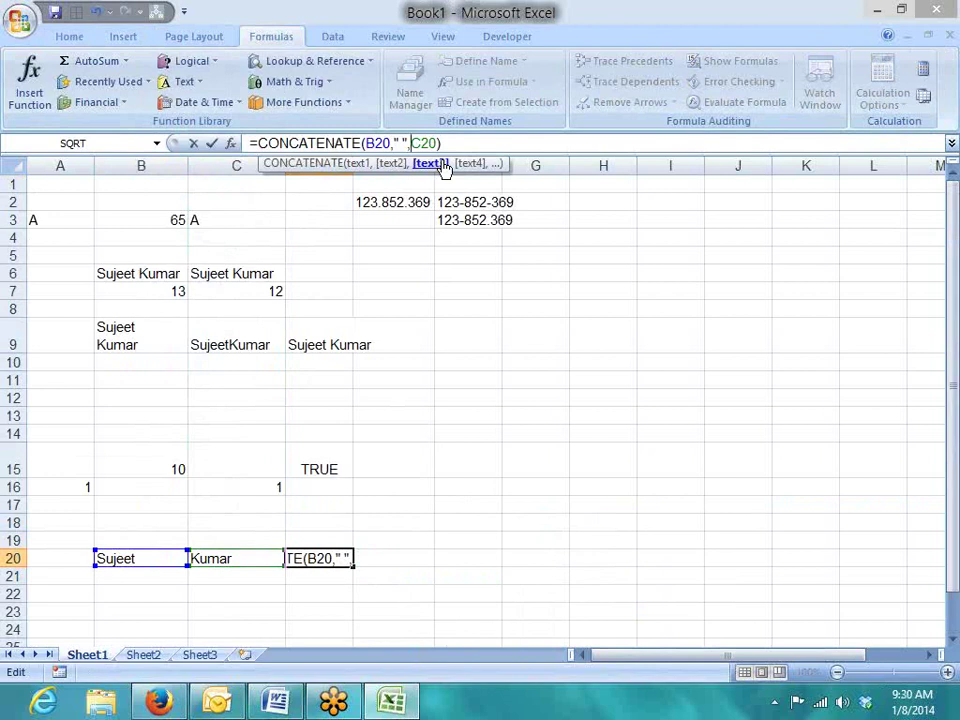
key("Return")
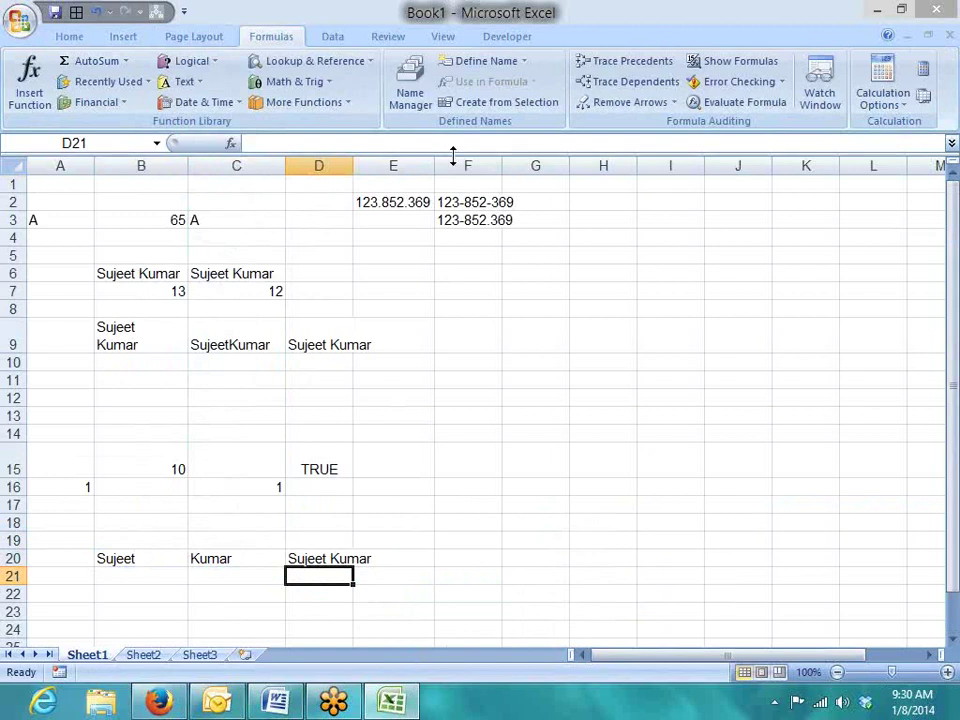
Enter 1-Jan-14 in B22 and today's date 8-Jan-14 in C22, both formatted d-mmm-yy
key("Left")
key("Left")
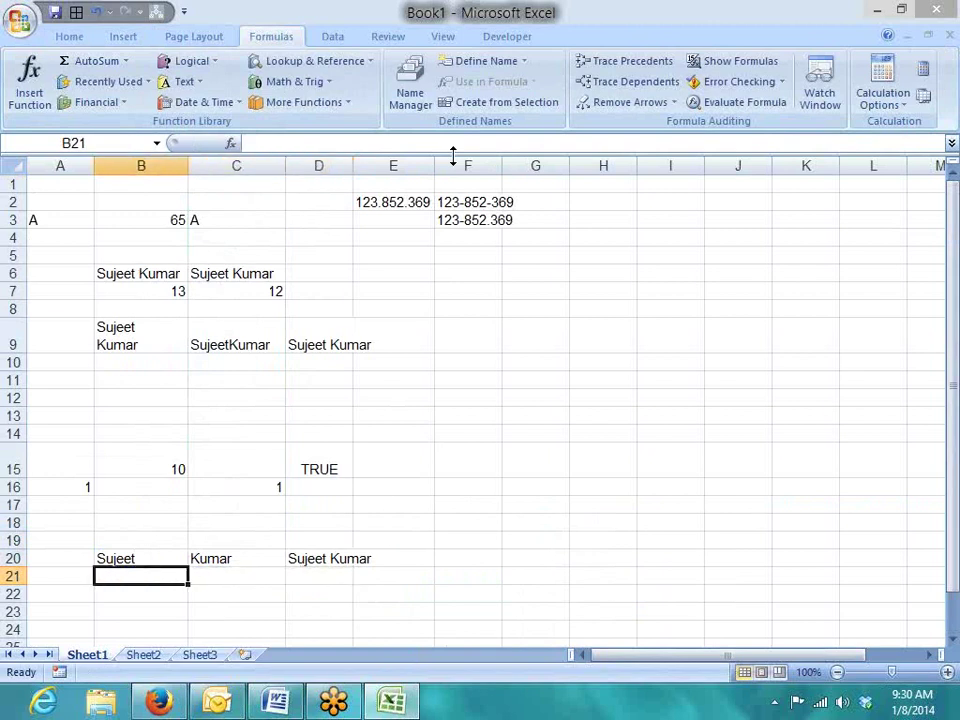
key("Down")
type("1-")
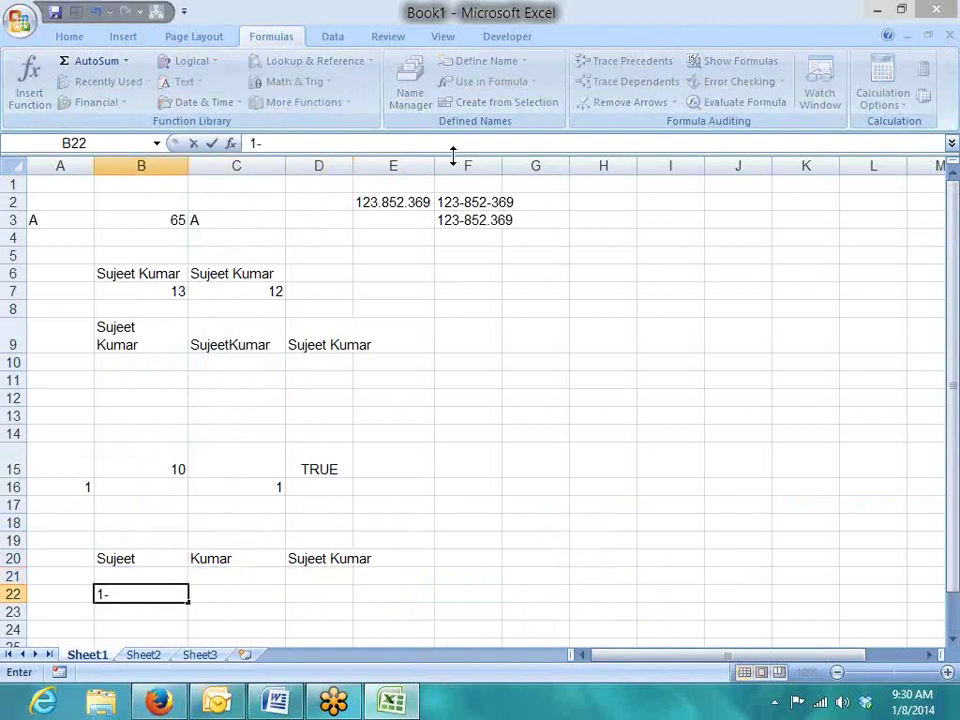
type("jan")
key("Return")
key("Up")
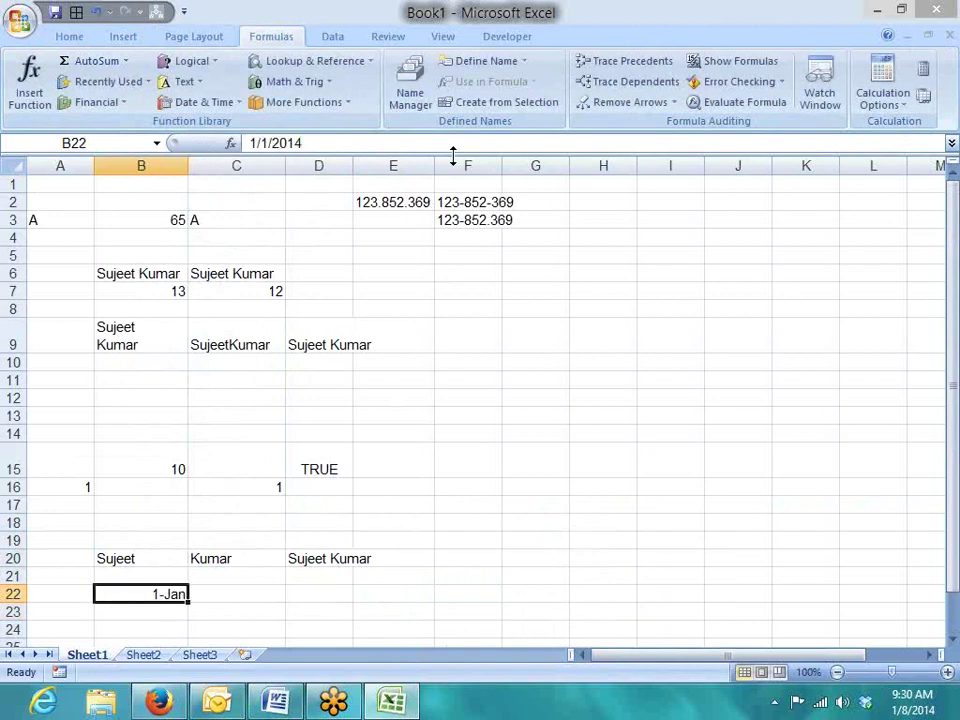
key("ctrl+shift+3")
key("Right")
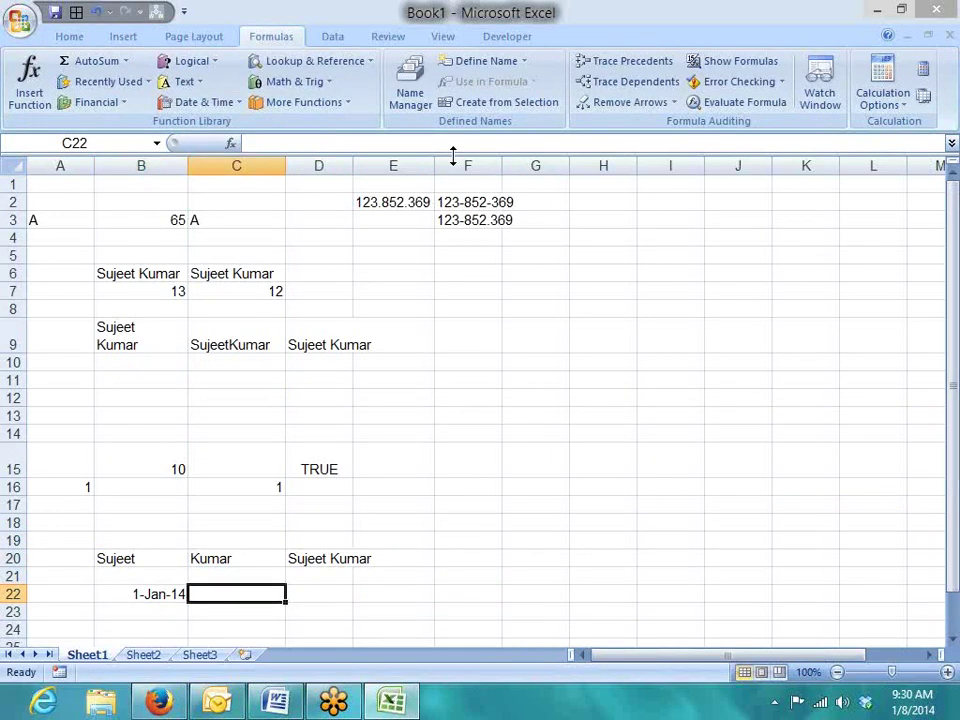
key("ctrl+semicolon")
key("Return")
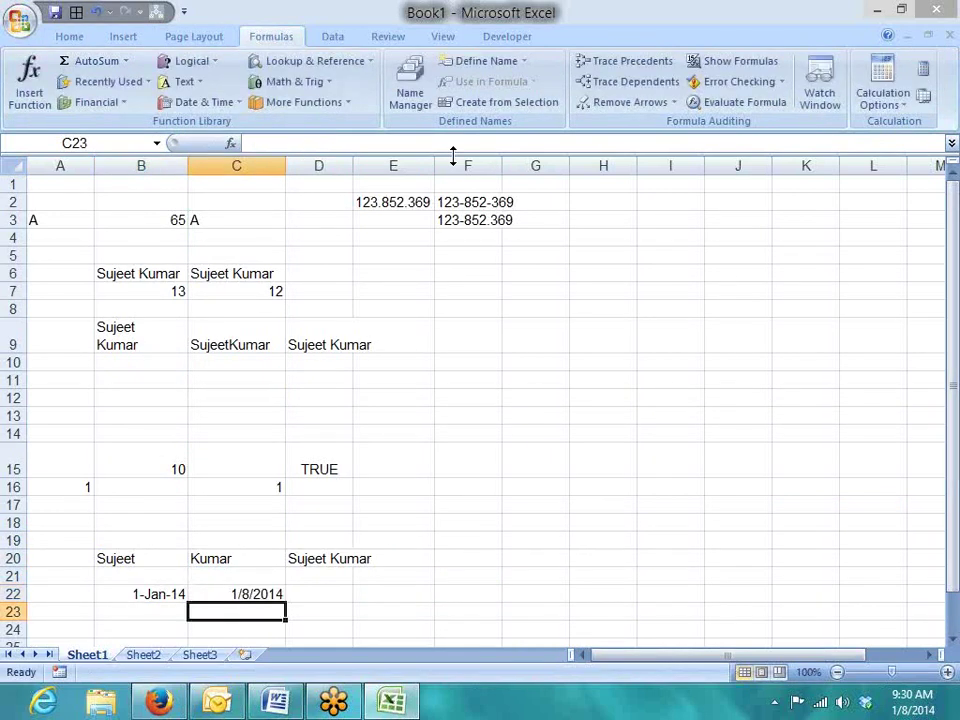
key("Up")
key("ctrl+shift+3")
key("Right")
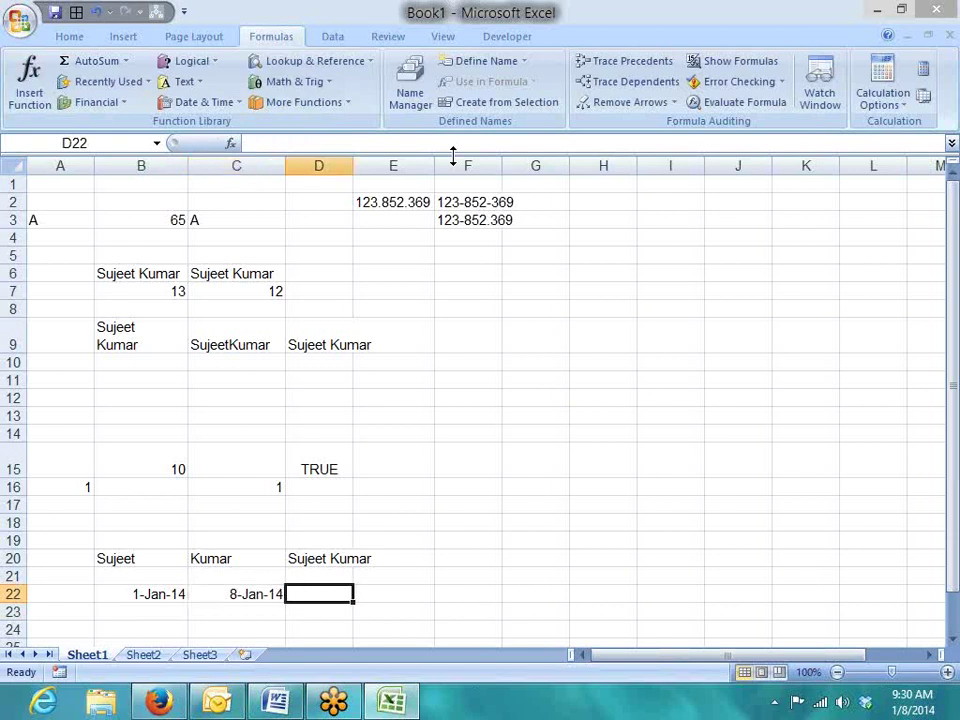
type("=")
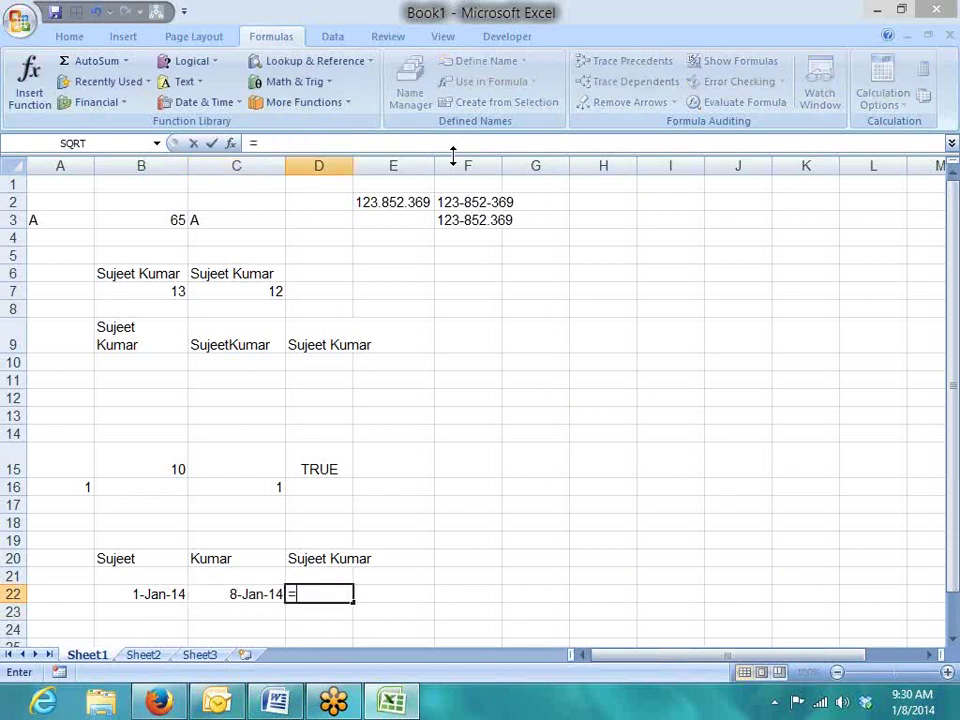
key("Left")
key("Left")
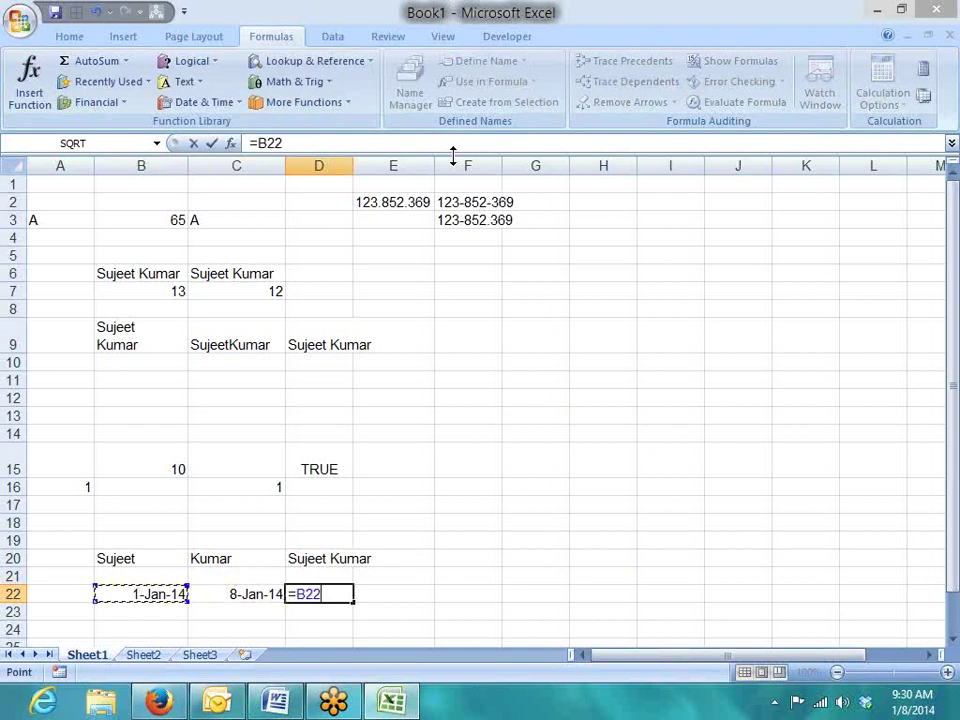
type("&\"-")
type("\"&")
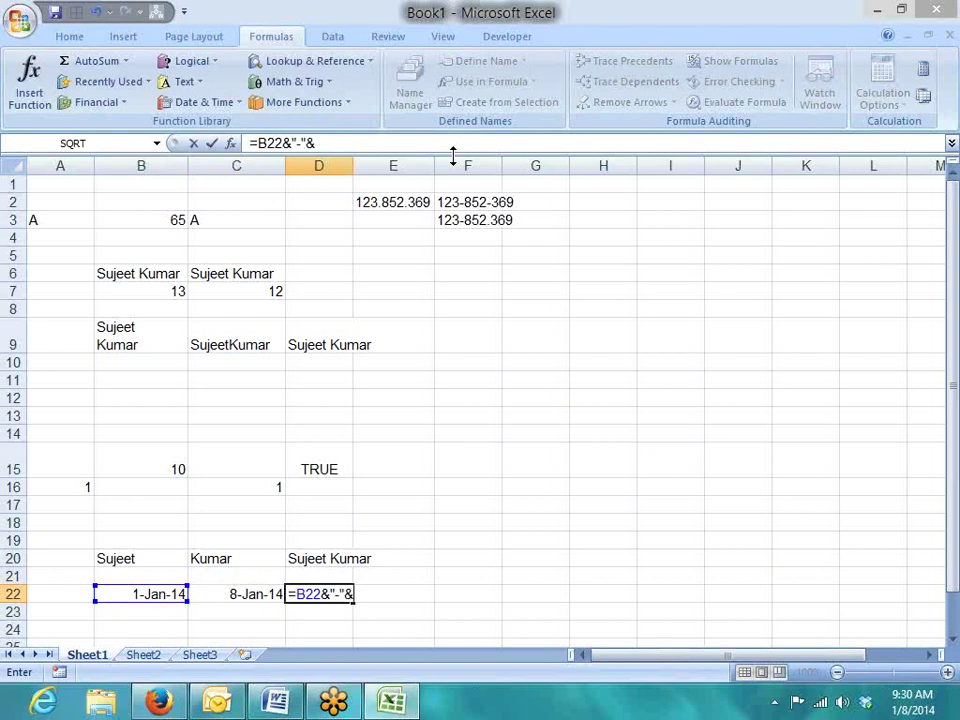
key("Left")
key("Return")
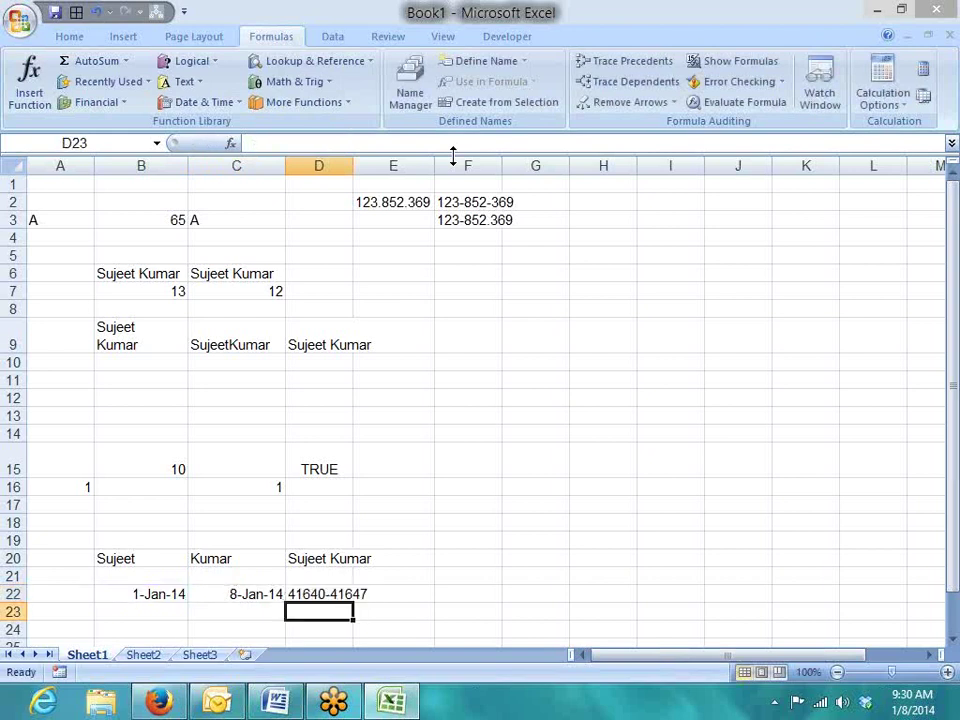
key("Up")
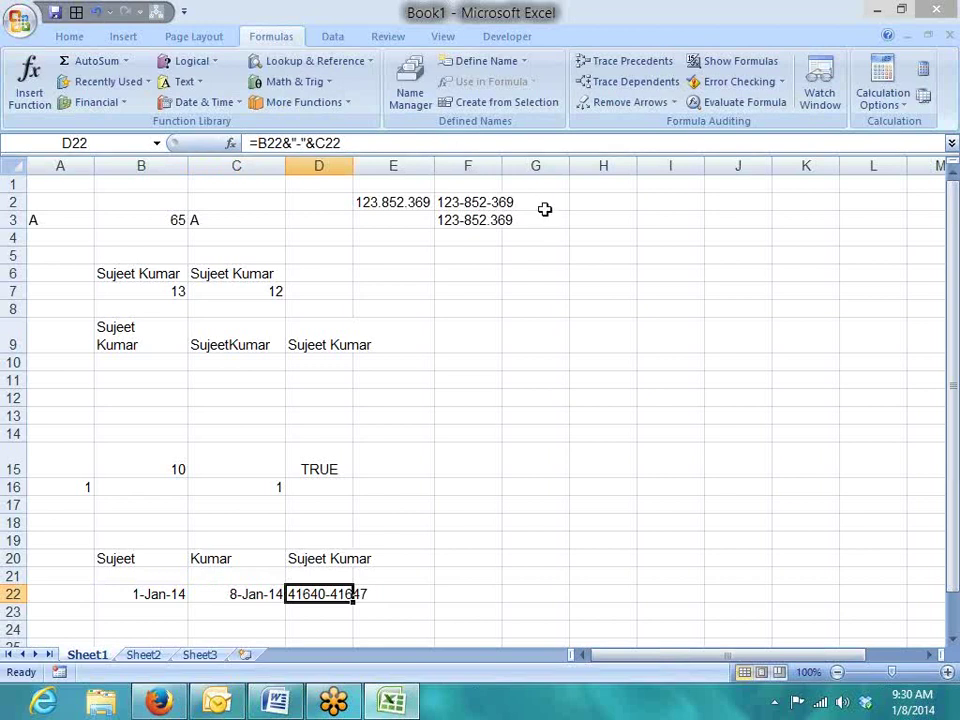
key("Return")
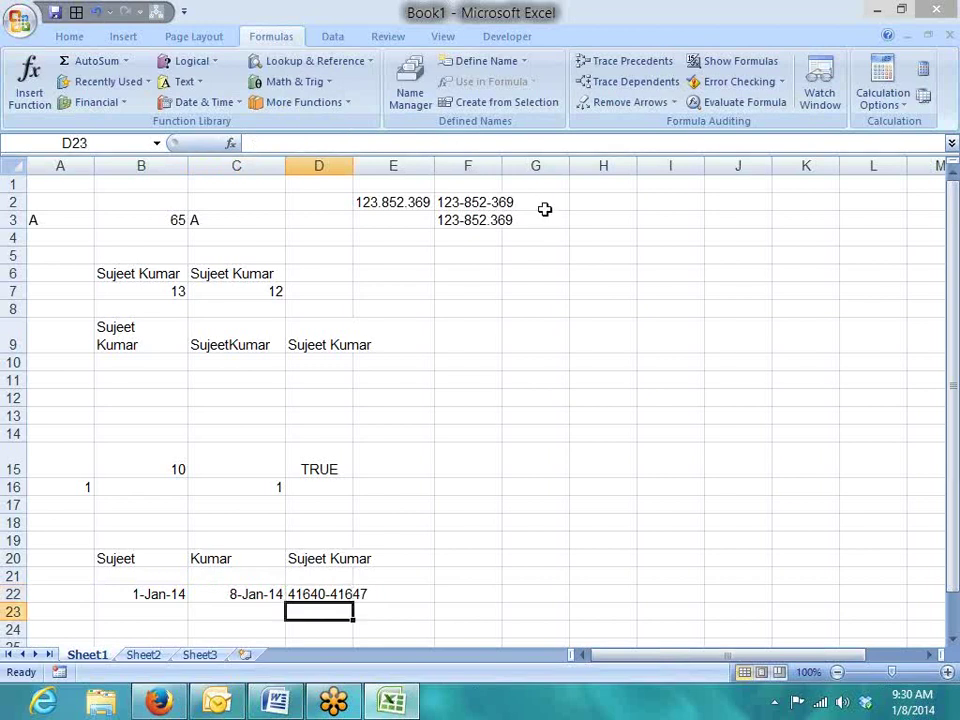
Apply General format to B22 so it shows 41640, closing the stray Task Manager
key("Left")
key("Left")
key("Up")
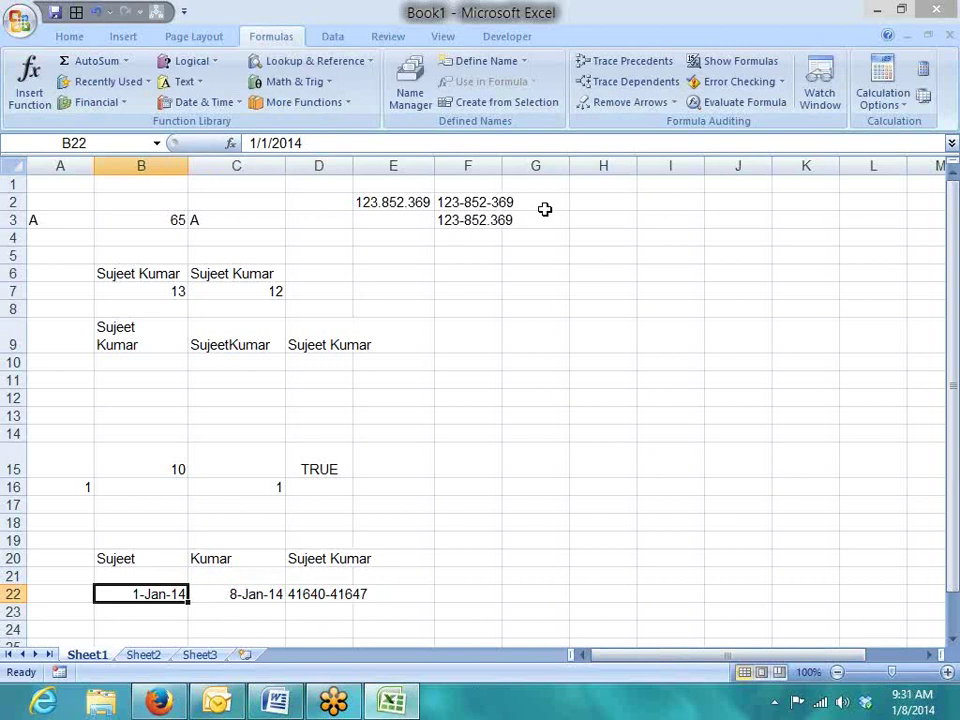
key("ctrl+shift+asciitilde")
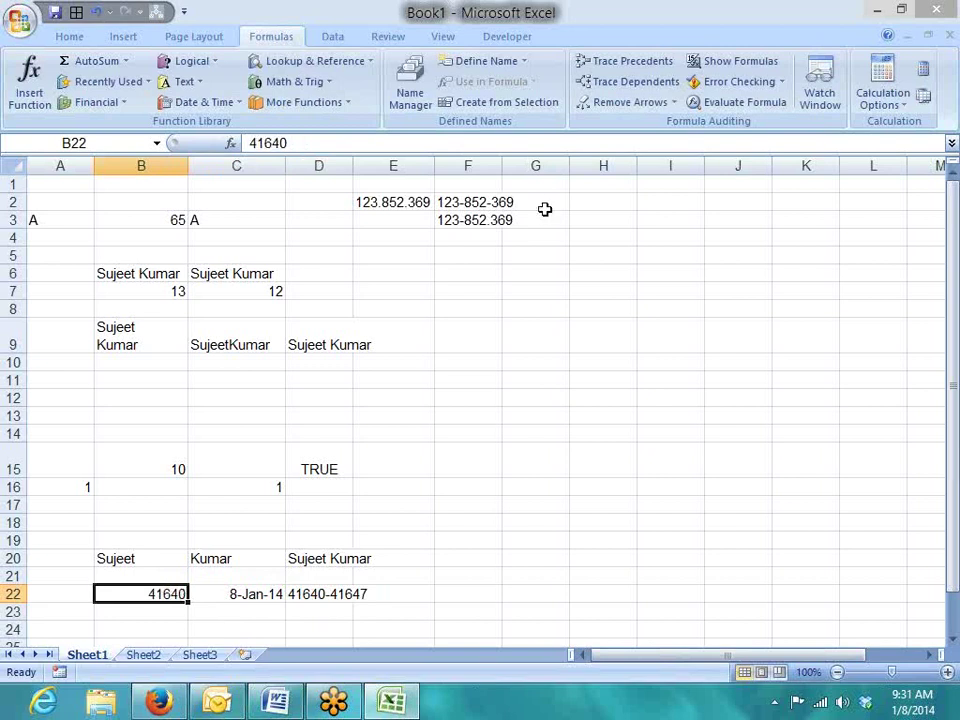
key("ctrl+shift+Escape")
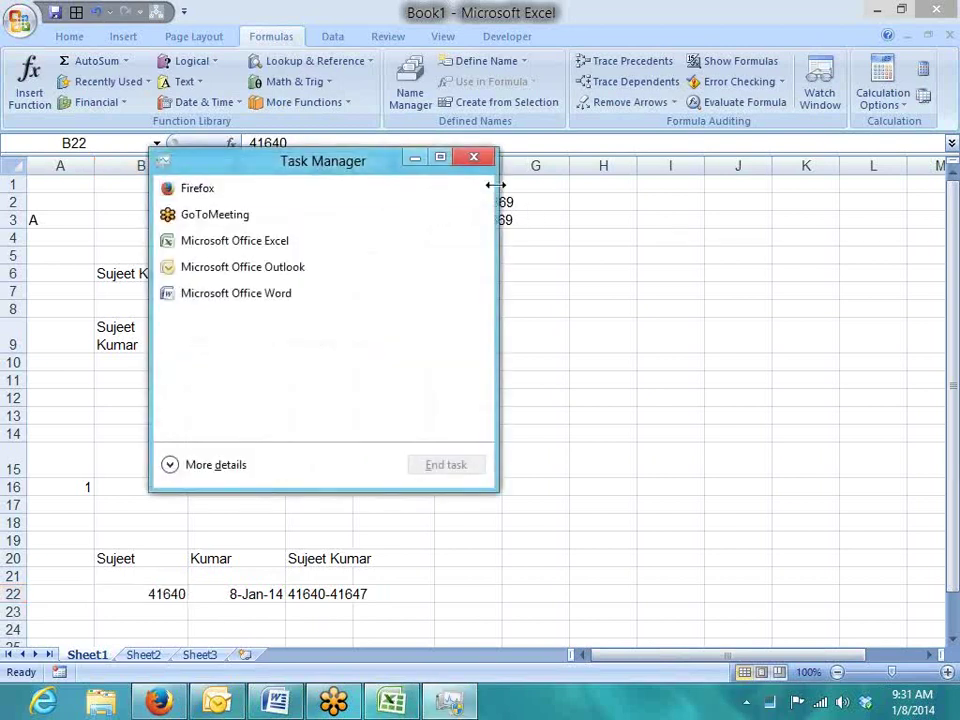
left_click(474, 158)
left_click(360, 608)
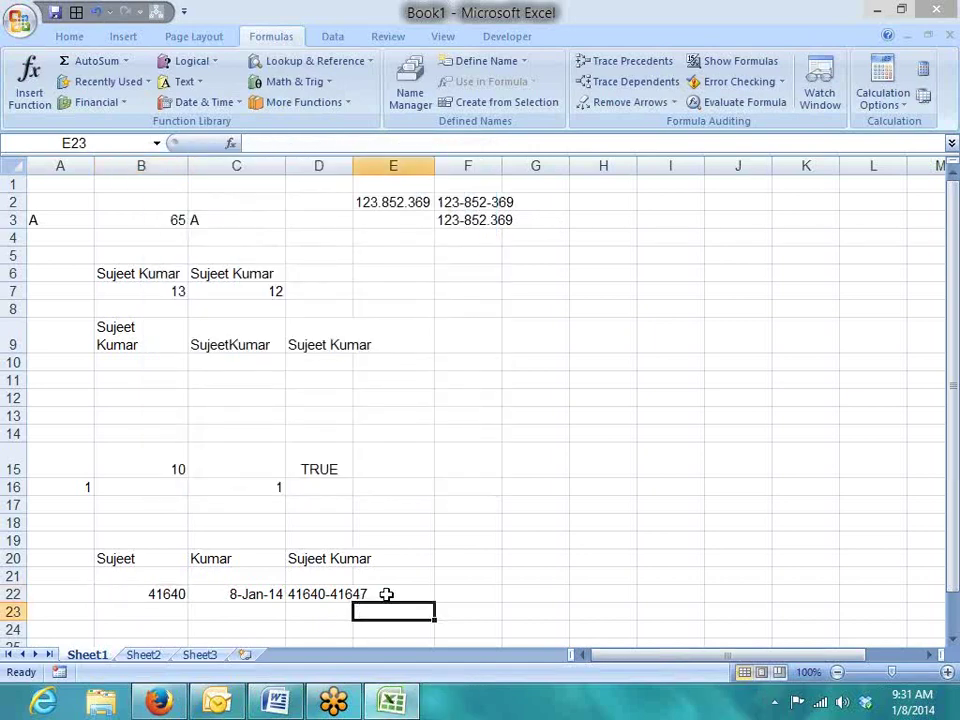
Clear the joined-date formula from D22
key("Left")
key("Up")
key("Delete")
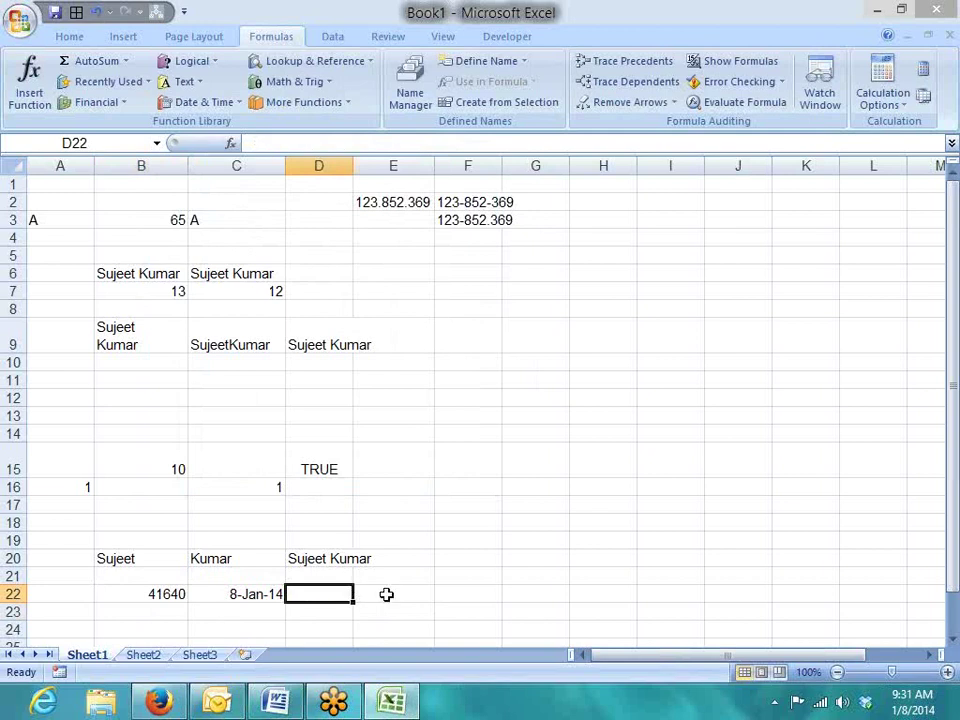
key("Down")
Test =TEXT(C22,"ddd") in C23, which shows Wed, then delete it
key("Left")
type("=")
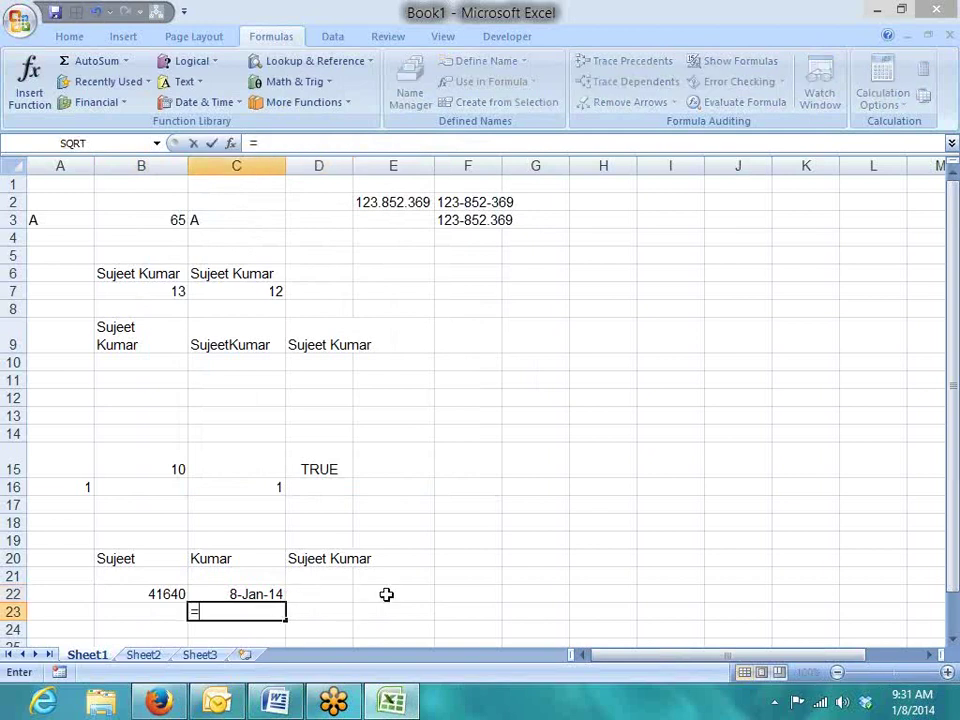
type("te")
key("Tab")
key("Up")
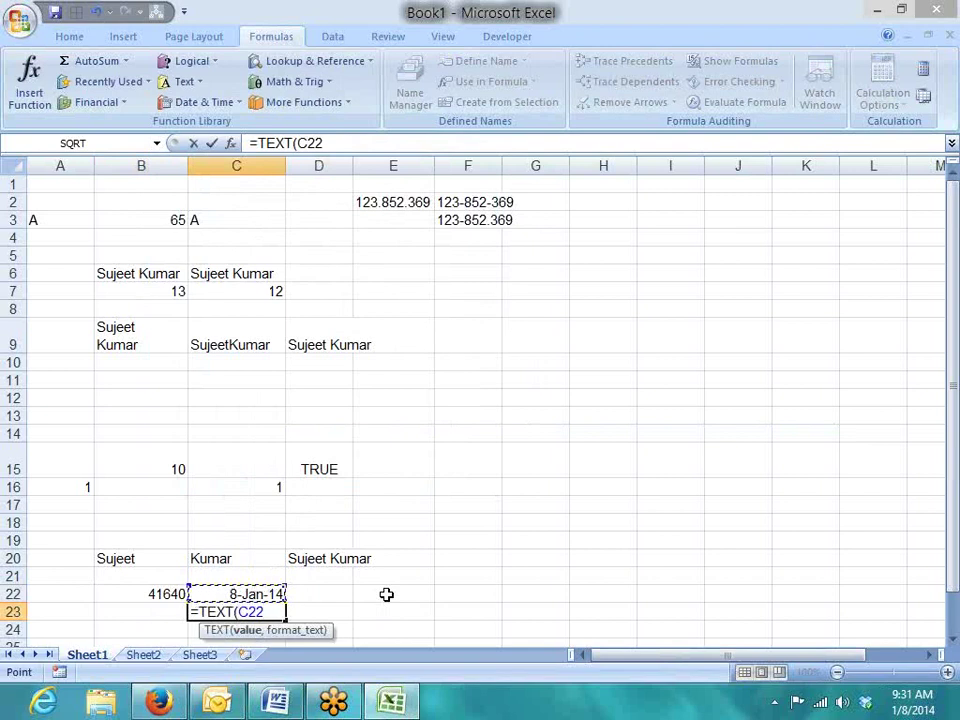
type(",\"dd")
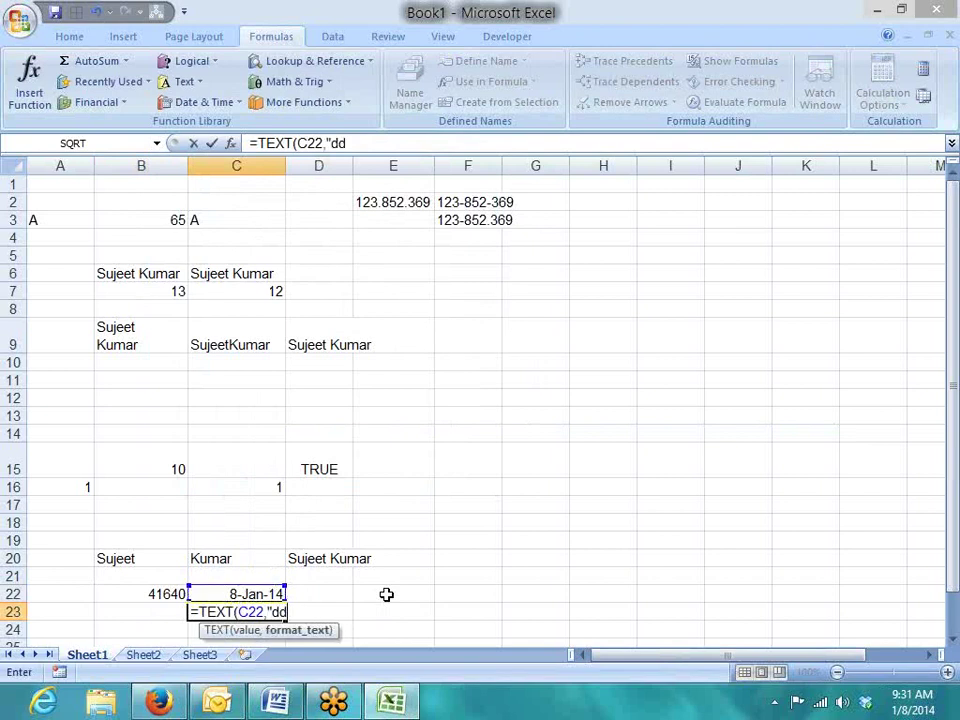
type("d")
key("Up")
key("Down")
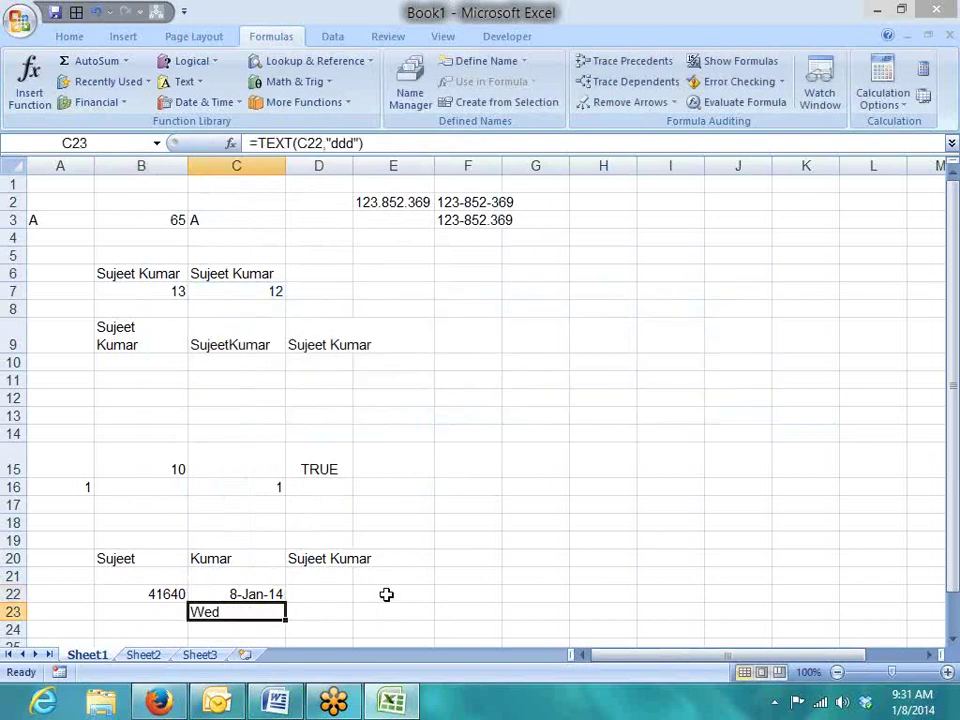
key("Delete")
Start a new formula in D23, removing a mistaken B23 reference
key("Right")
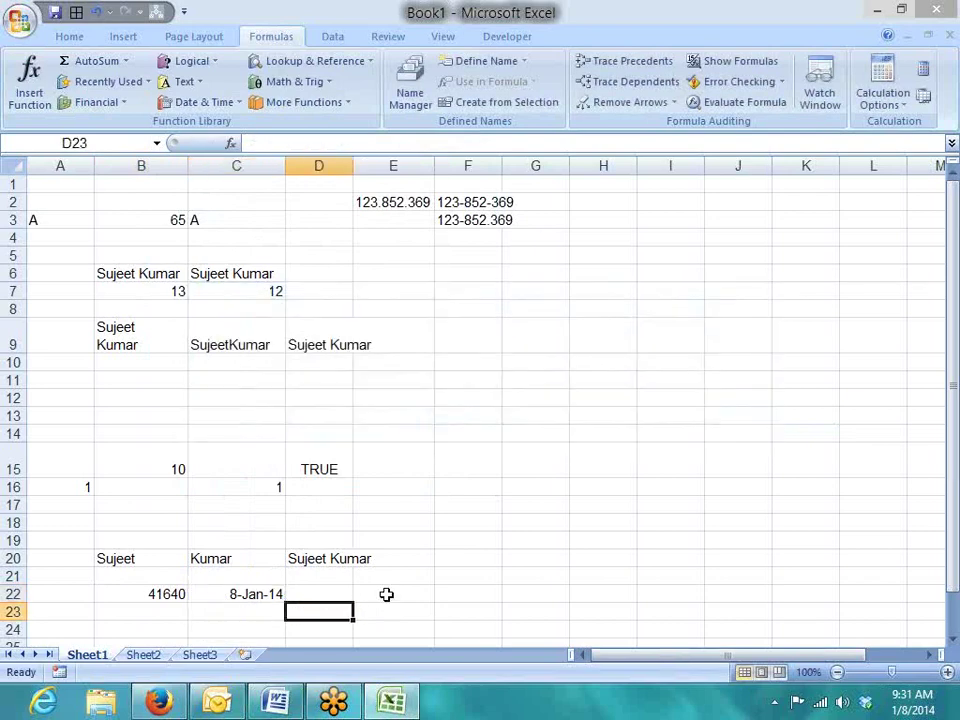
type("=")
key("Left")
key("Left")
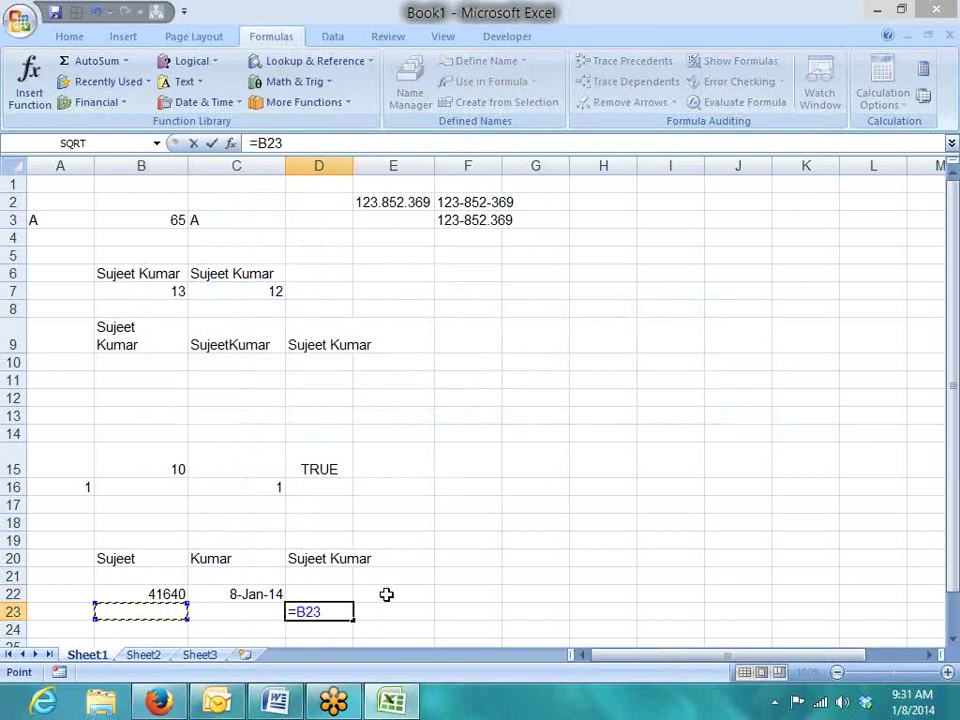
key("BackSpace")
key("BackSpace")
key("BackSpace")
Enter =TEXT(B22,"DD-MMM-YYYY") in D23 so it displays 01-Jan-2014
type("t")
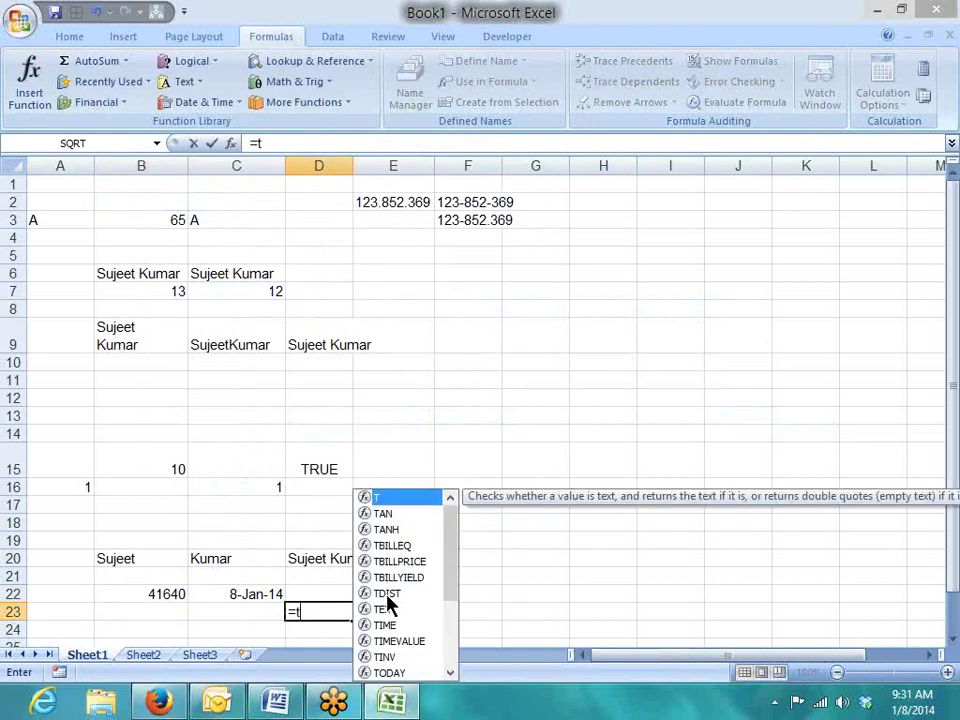
type("e")
key("Tab")
key("Left")
key("Left")
key("Up")
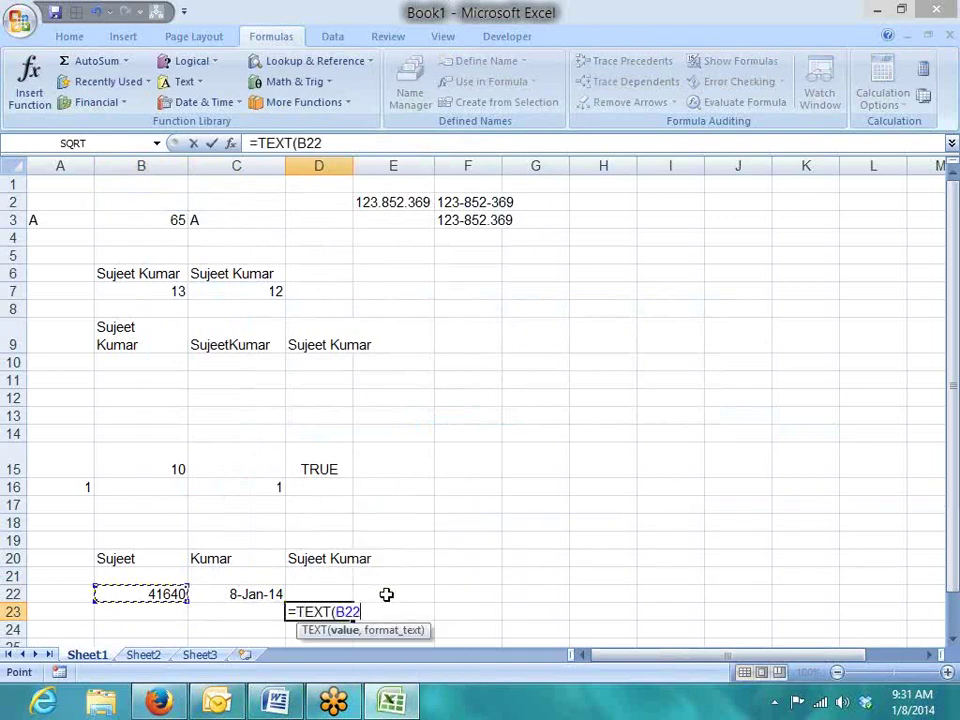
type(",\"")
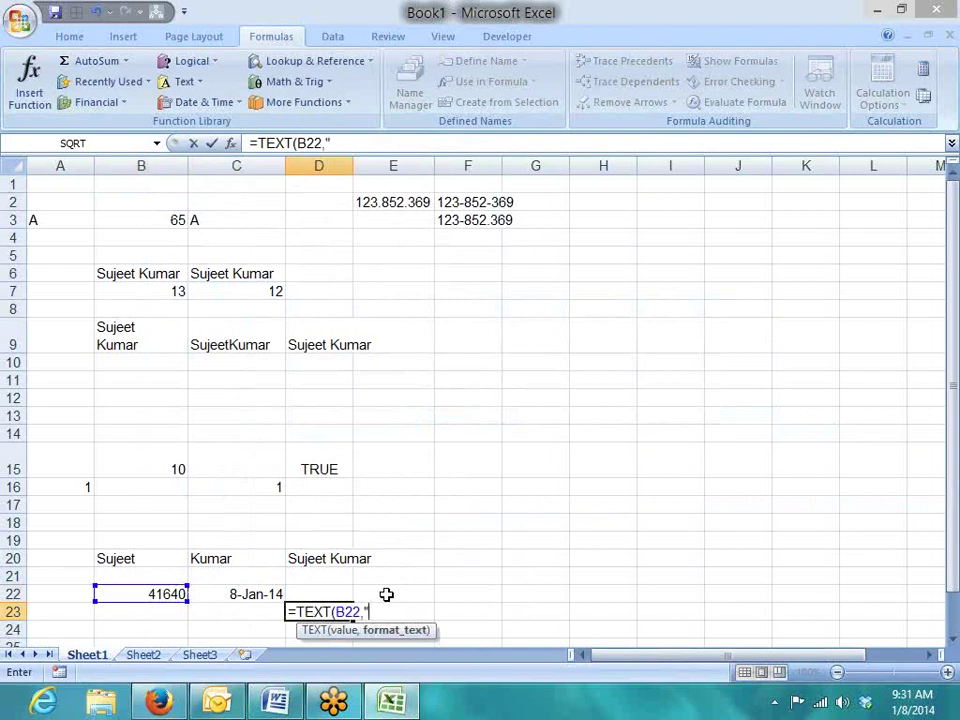
type("DD")
type("D")
key("BackSpace")
type("d")
key("BackSpace")
type("-")
type("MMM-")
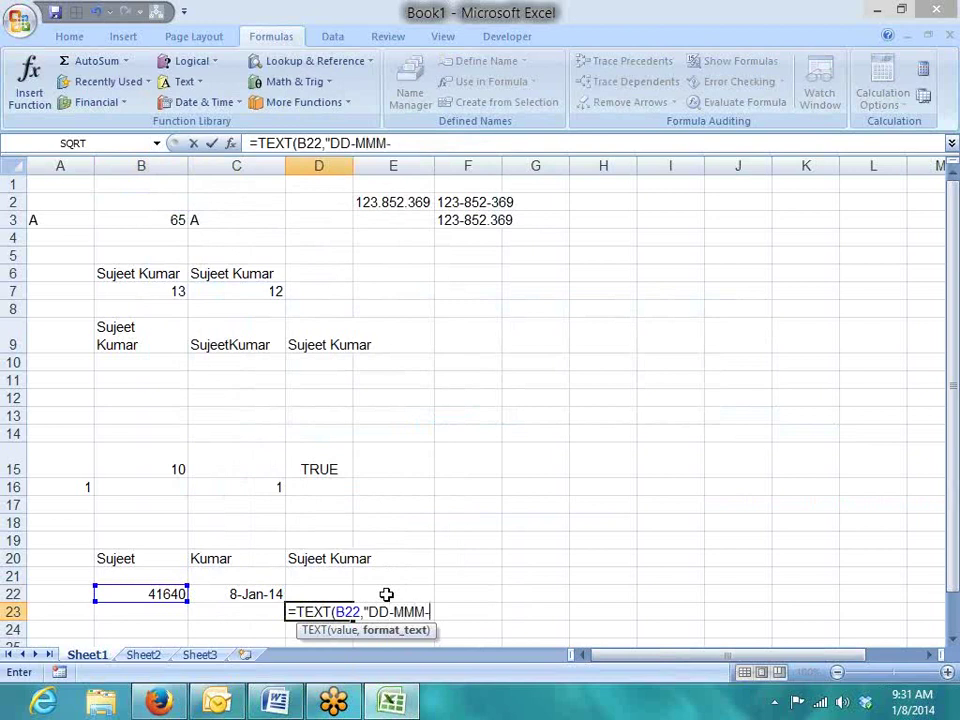
type("Y")
type("YY")
type("Y\"")
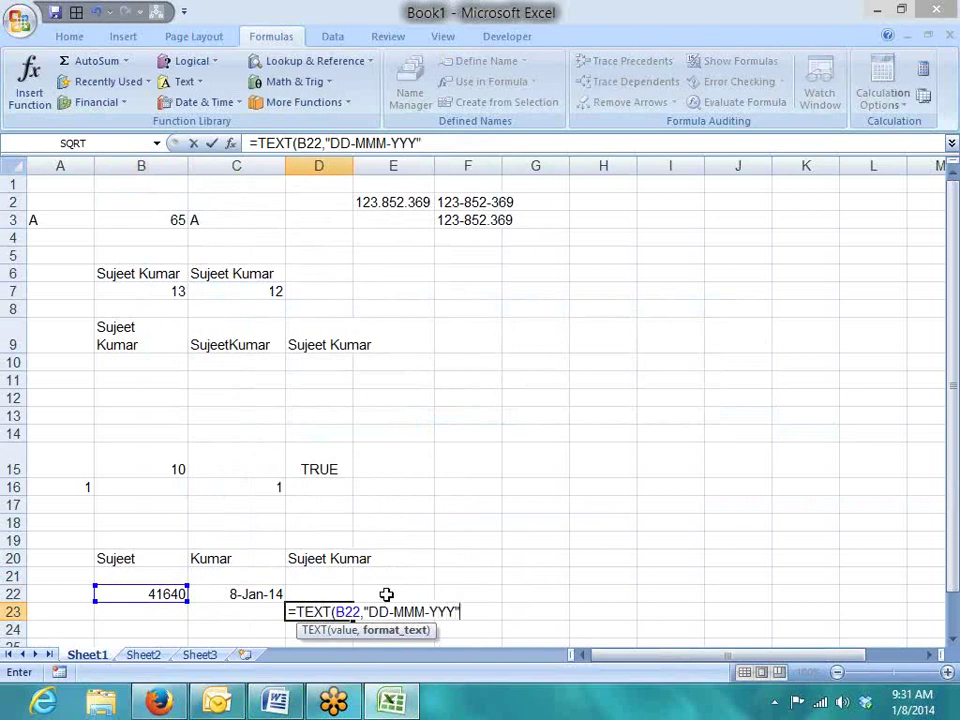
key("Return")
key("Up")
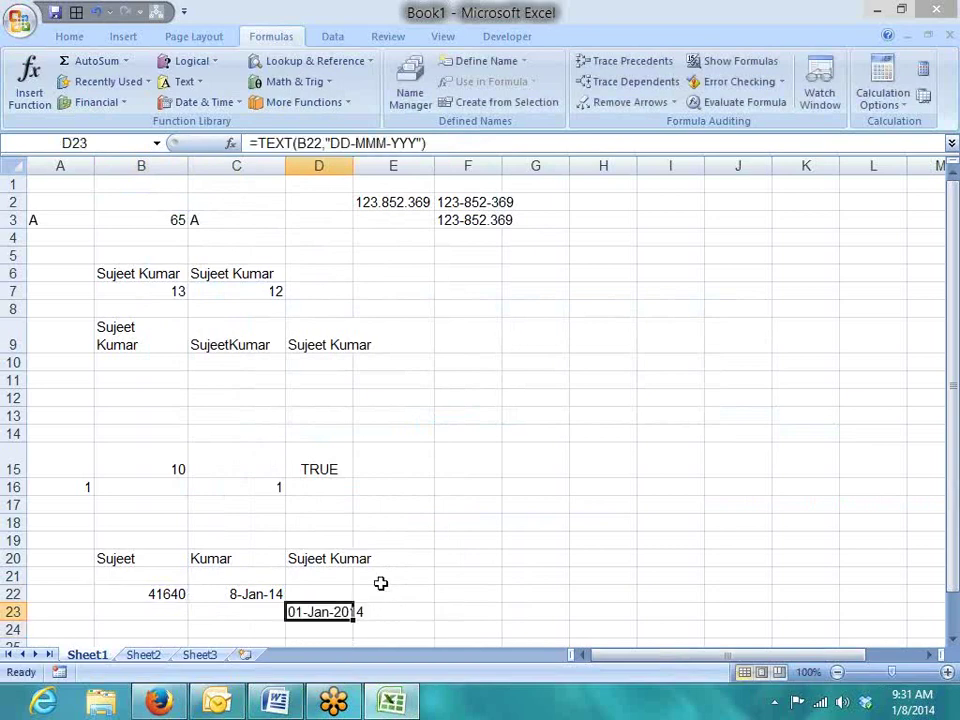
Append &"-"&TEXT(C22,"DD-MMM-YYYY") to D23's formula, showing 01-Jan-2014-08-Jan-2014
left_click(478, 147)
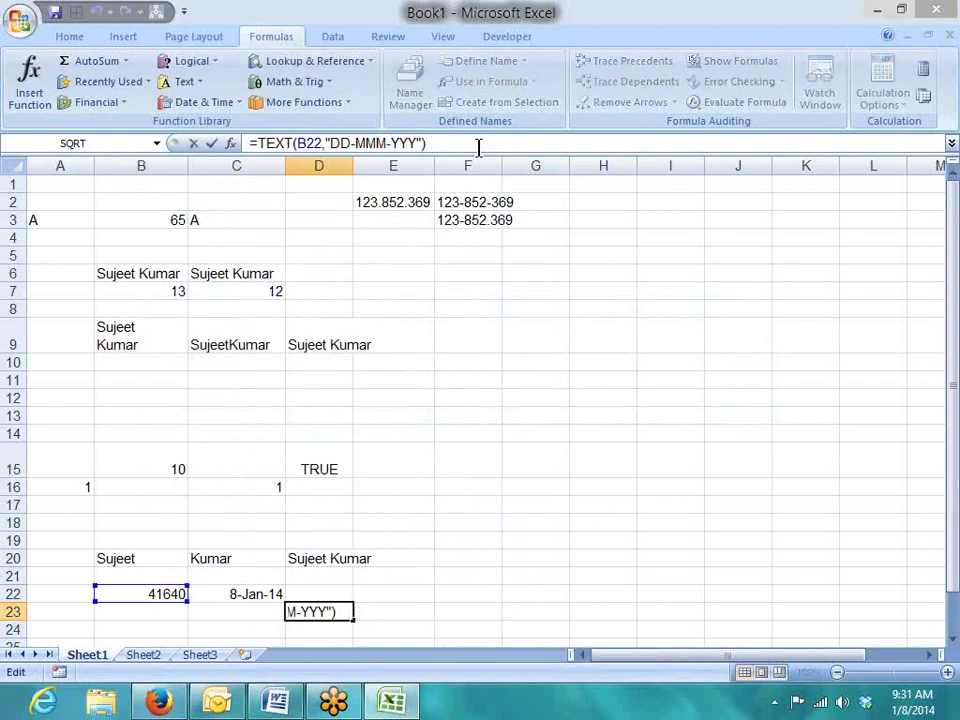
type("&\"-")
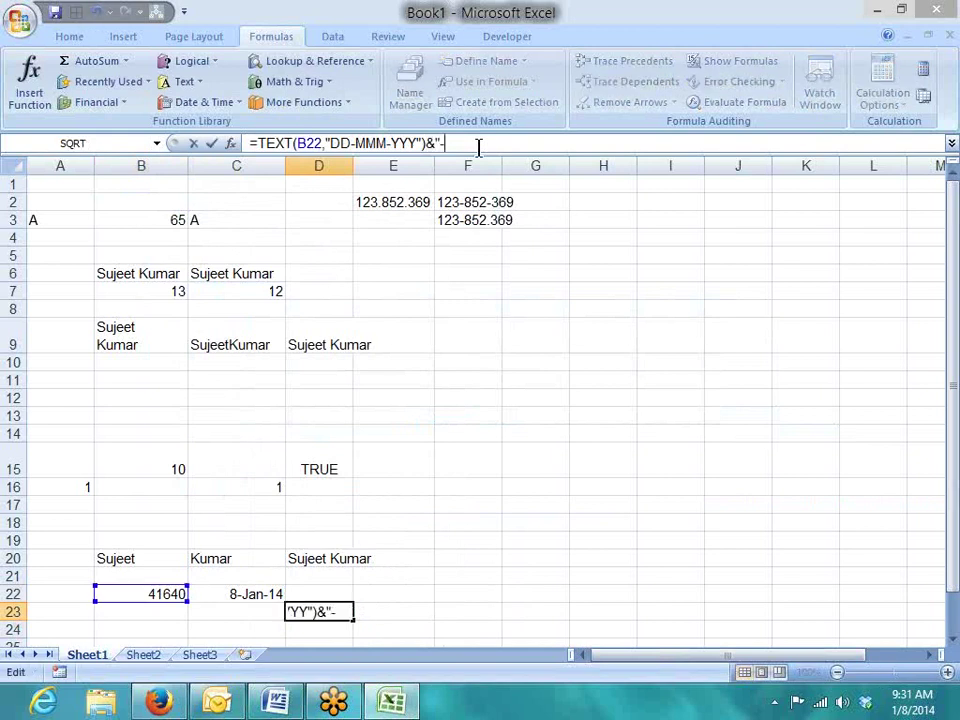
type("\"")
type("&te")
key("Tab")
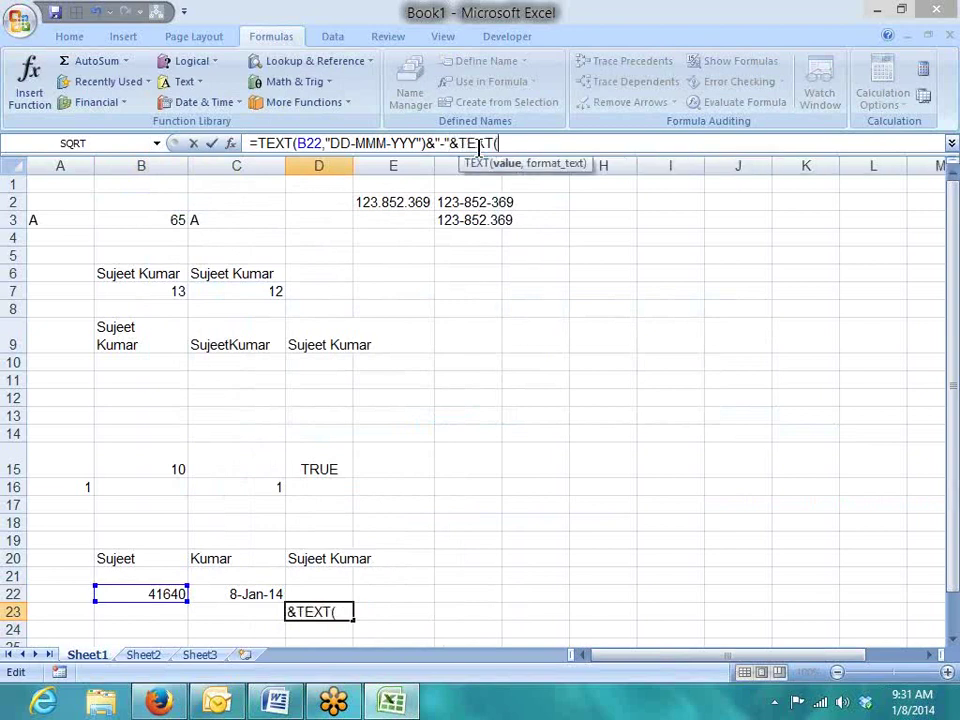
left_click(233, 595)
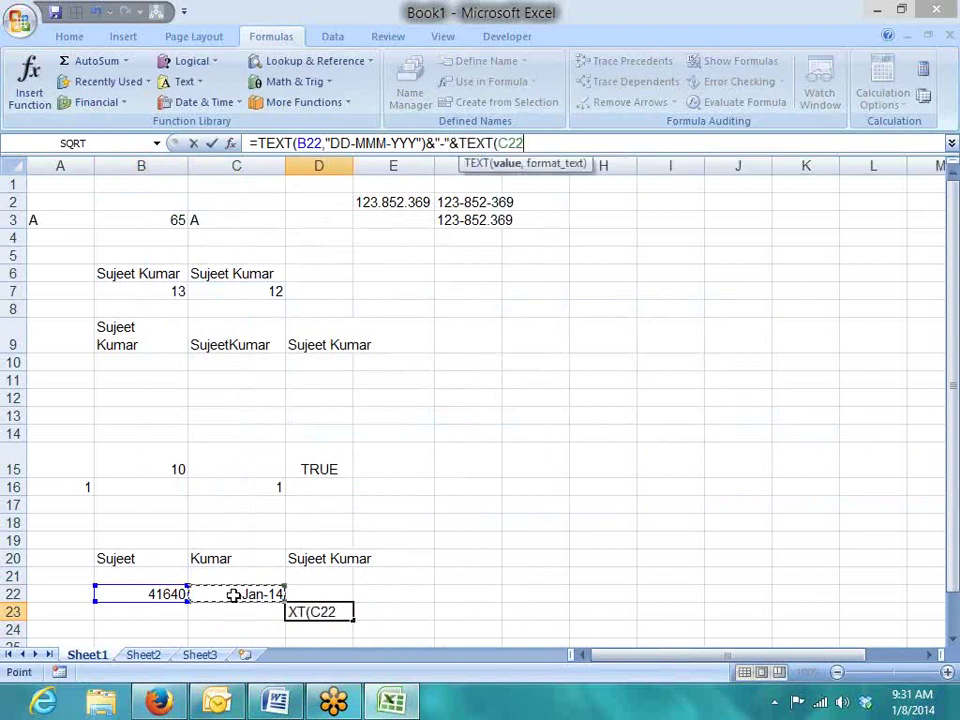
type(",\"DD")
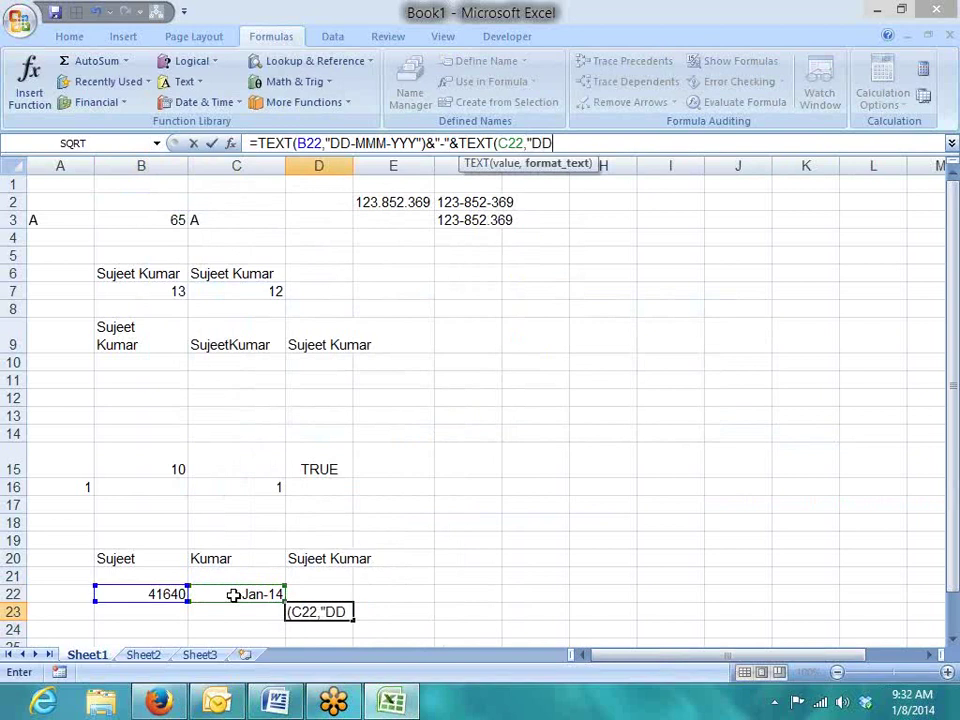
type("-MMM")
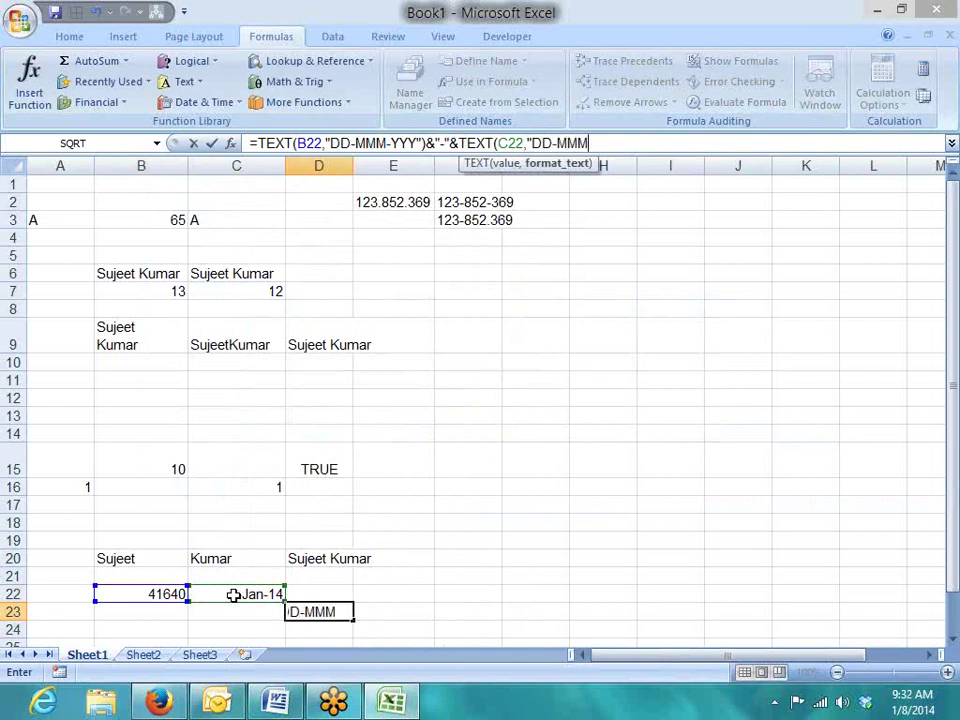
type("-")
type("YYY")
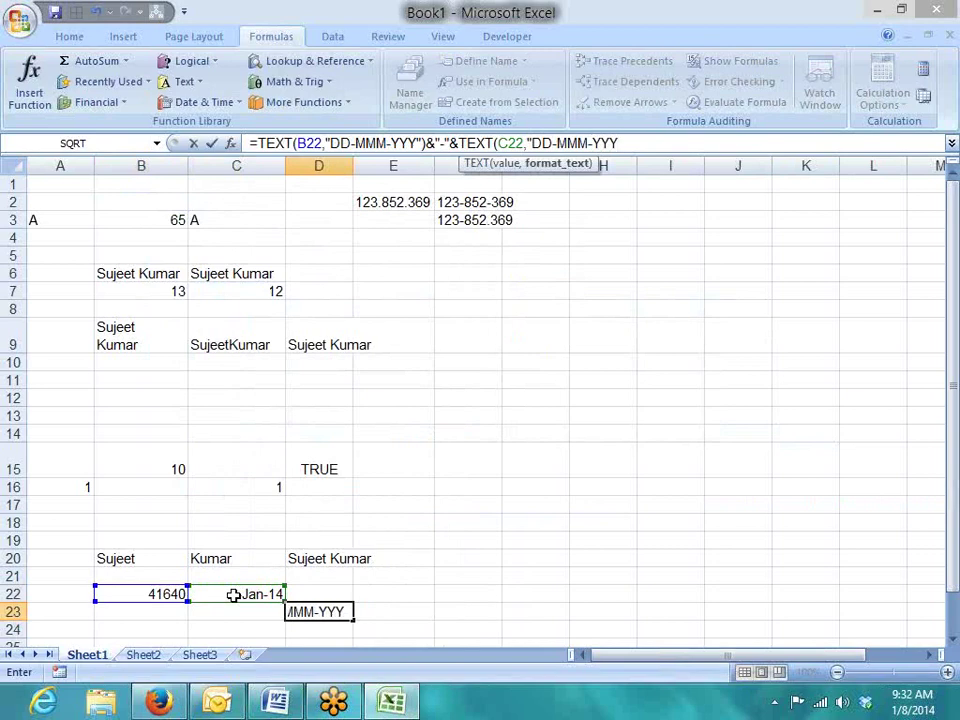
type("Y\"")
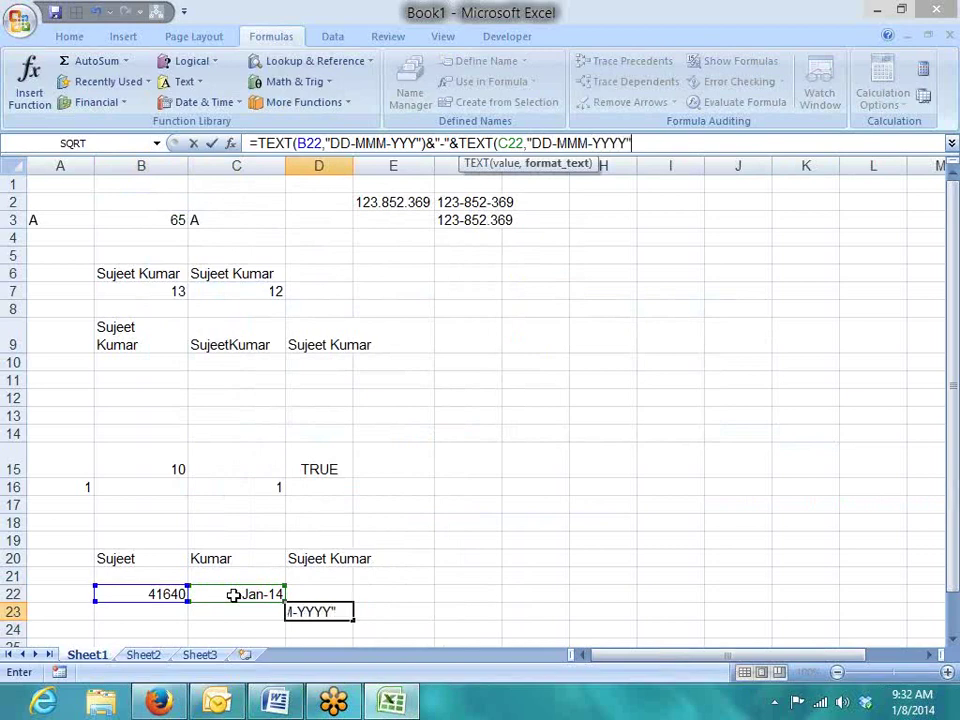
key("Return")
key("Return")
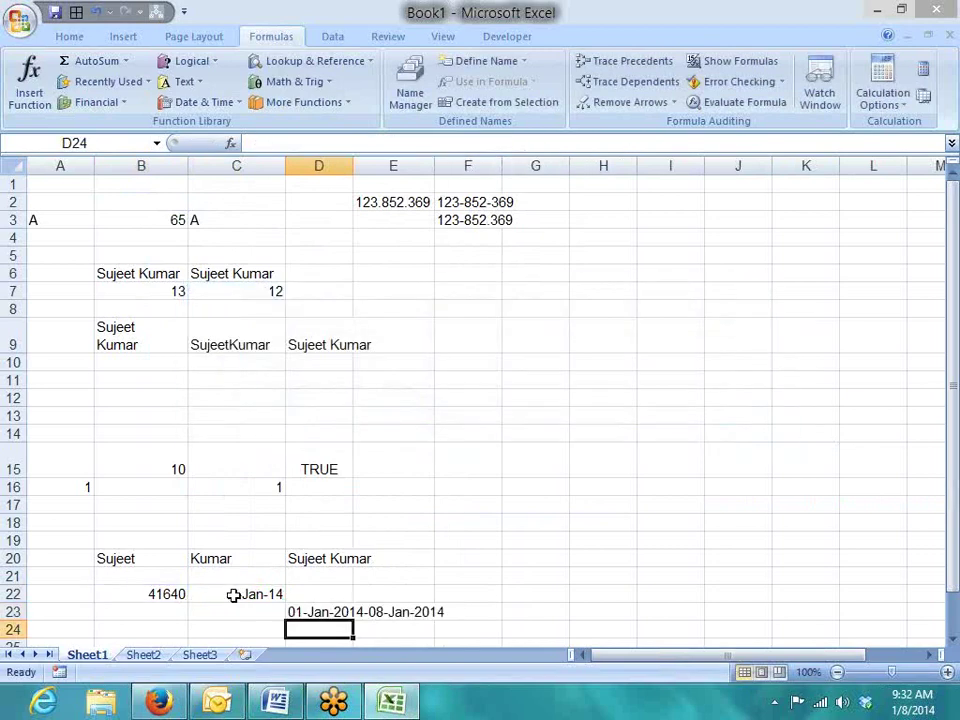
key("Down")
key("Down")
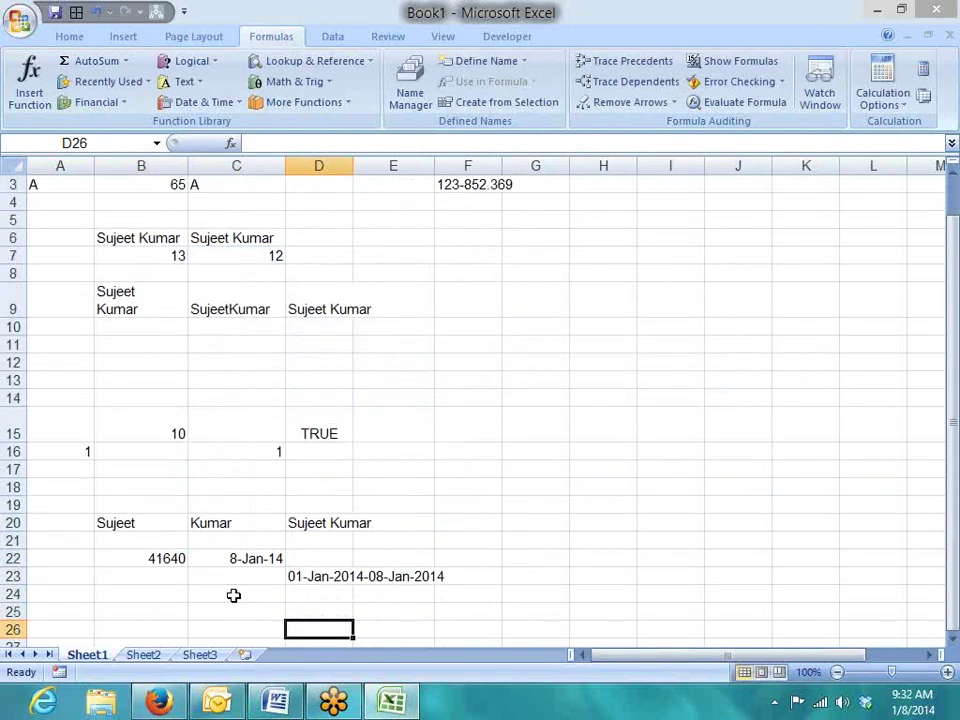
Replace the hyphen separator in D23's formula with " to ", including spaces
key("Up")
key("Up")
key("Up")
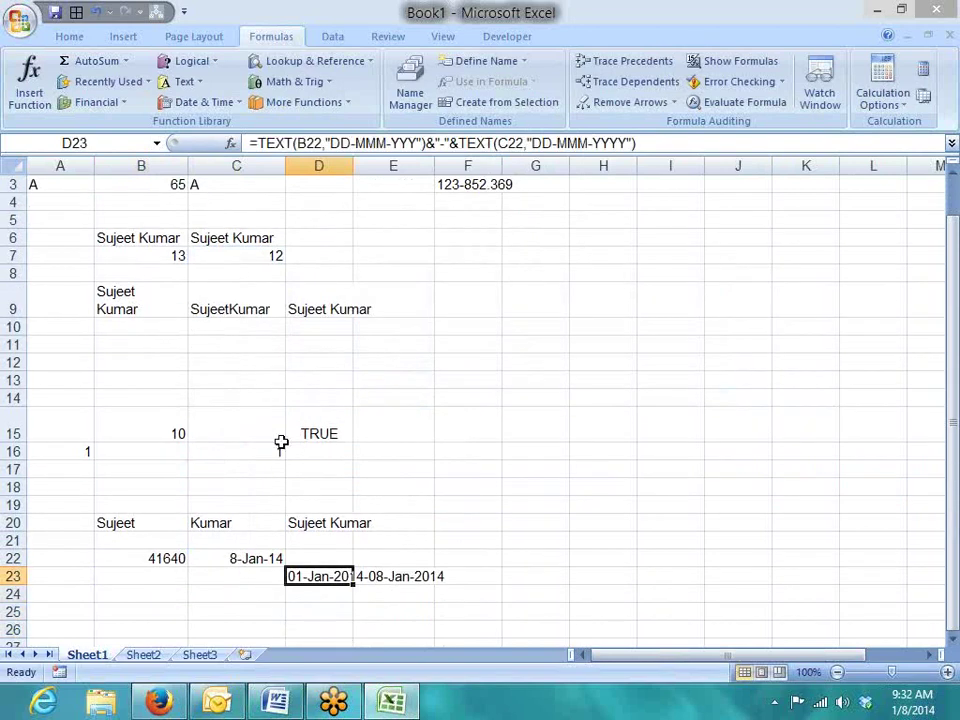
left_click(450, 145)
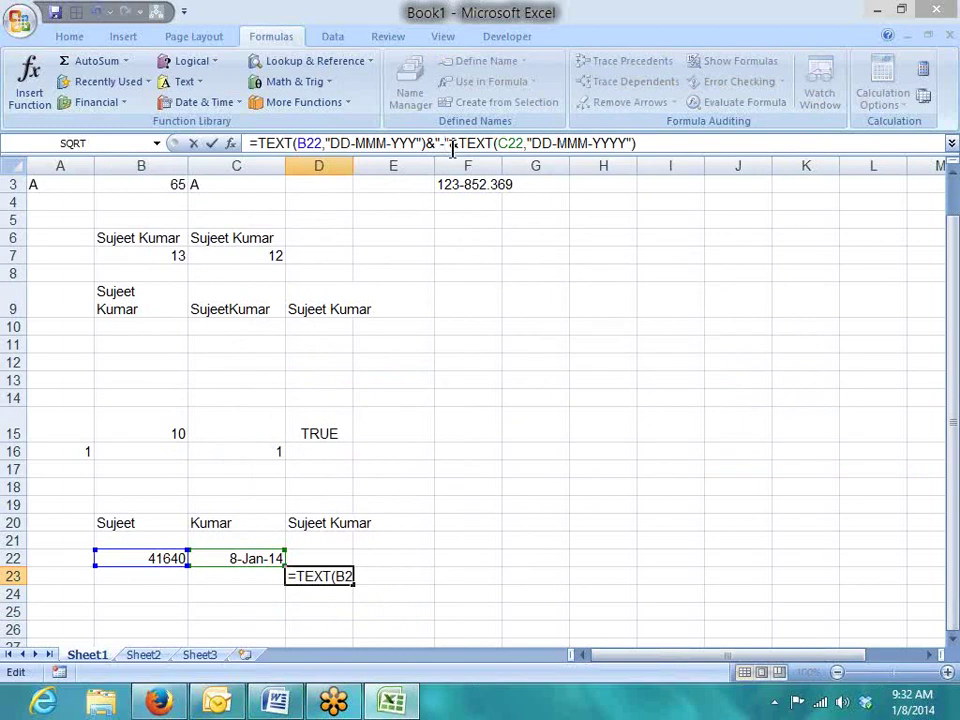
key("BackSpace")
type("to")
key("Return")
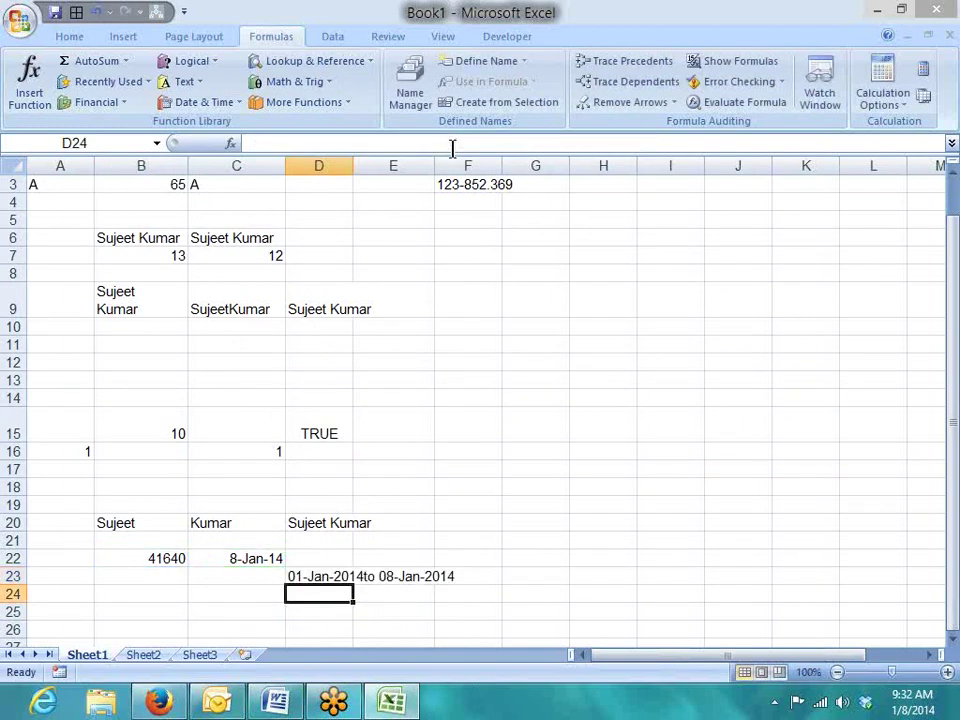
key("Up")
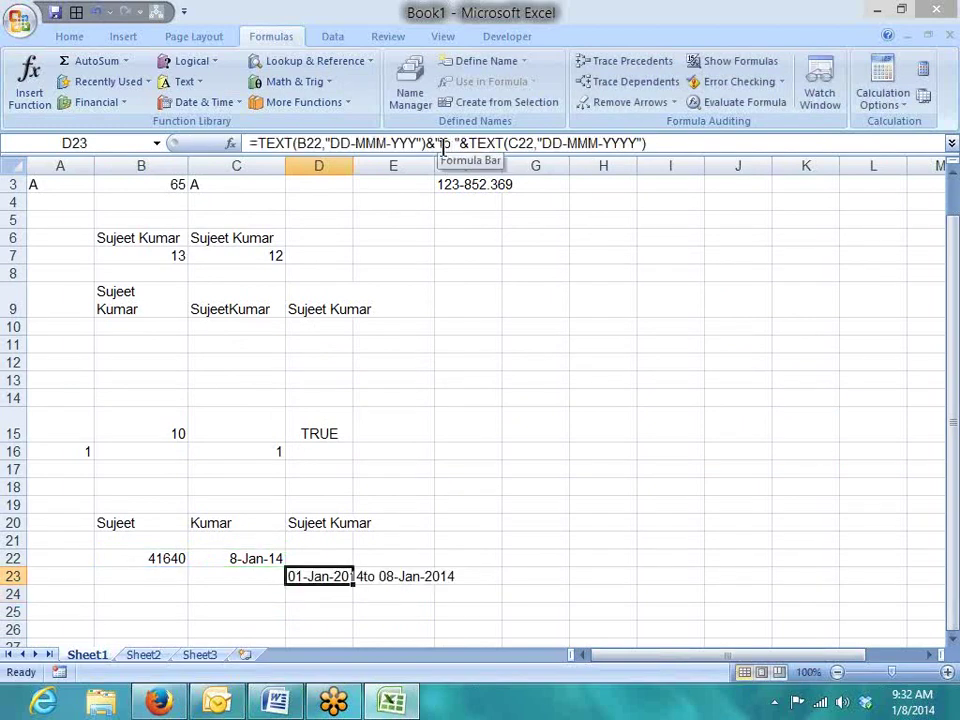
left_click(443, 145)
key("Return")
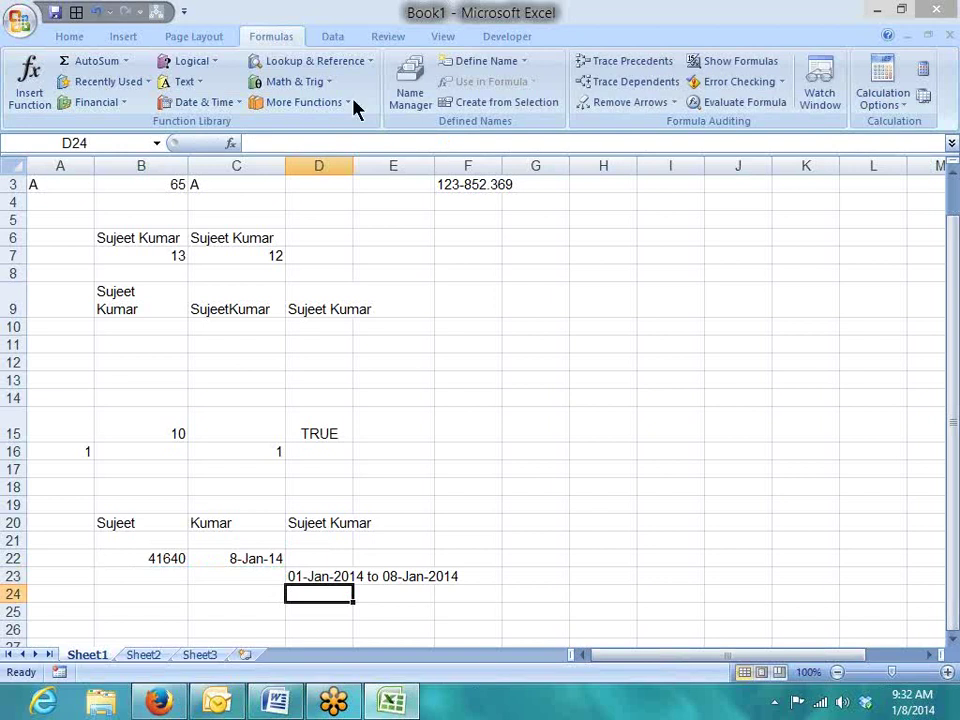
Enter the number 12541 in cell G5
left_click(469, 258)
left_click(200, 86)
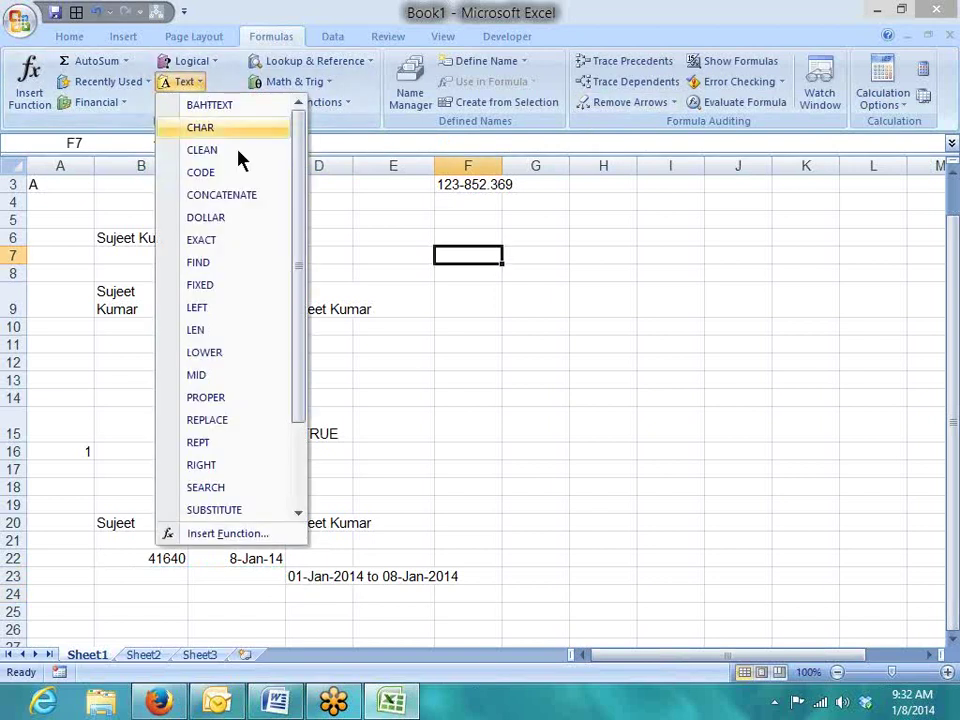
left_click(537, 253)
left_click(543, 221)
type("12")
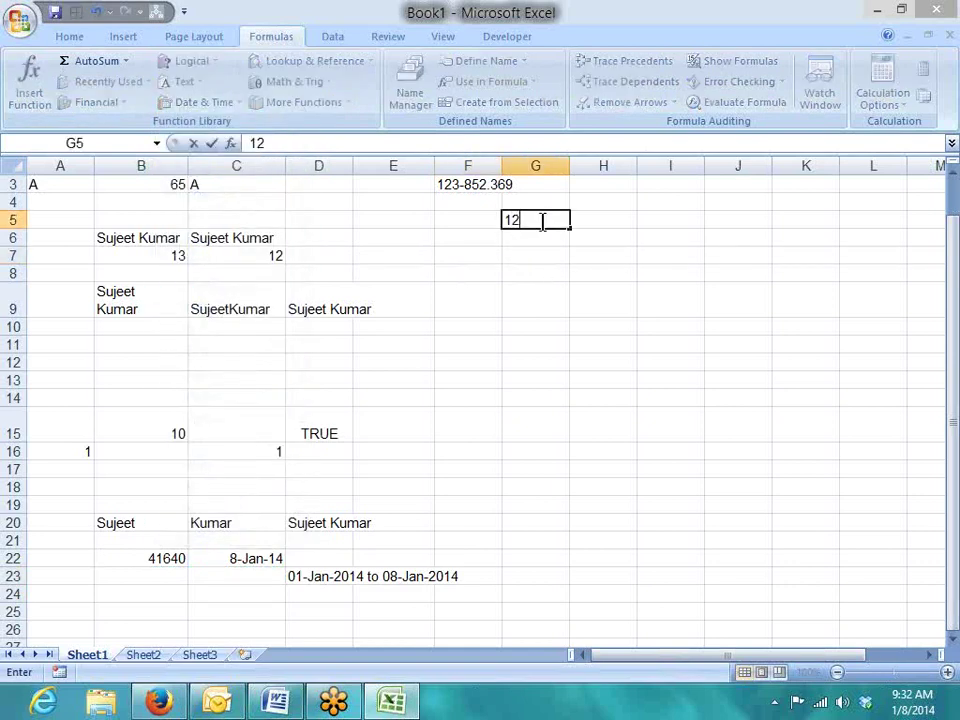
type("541")
key("Return")
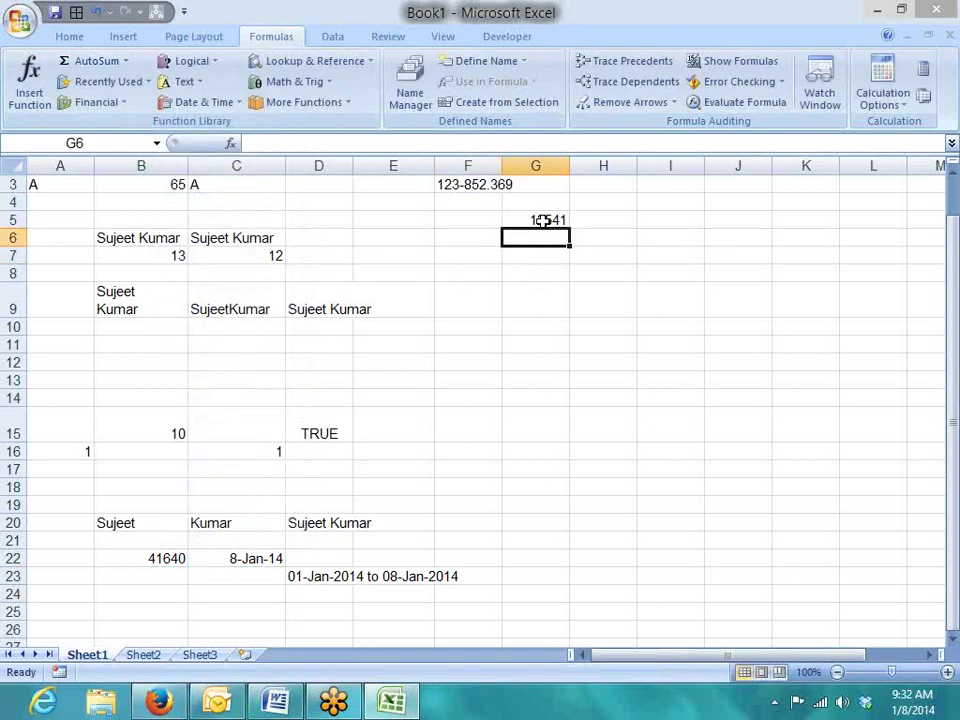
Try percentage and date formats on G5 with shortcuts, then restore General format
left_click(541, 221)
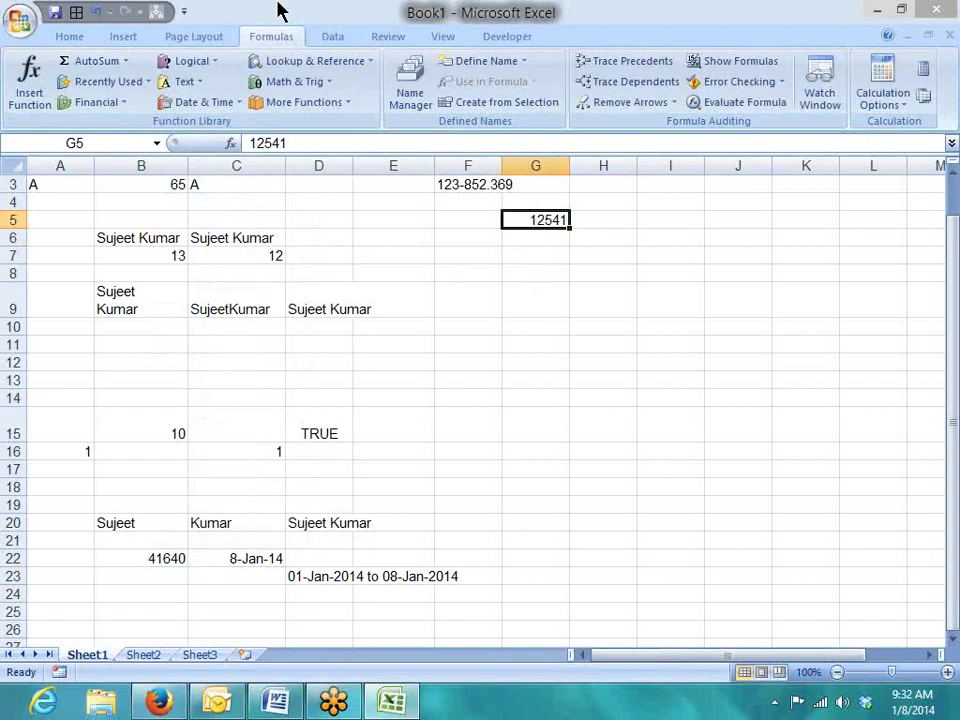
type("%")
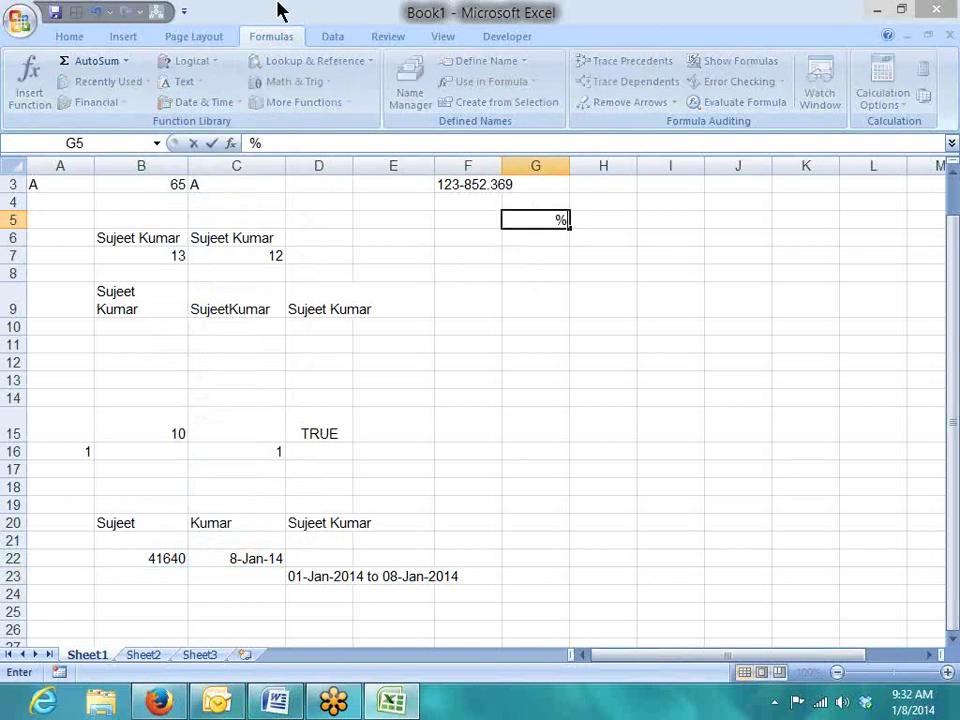
key("Escape")
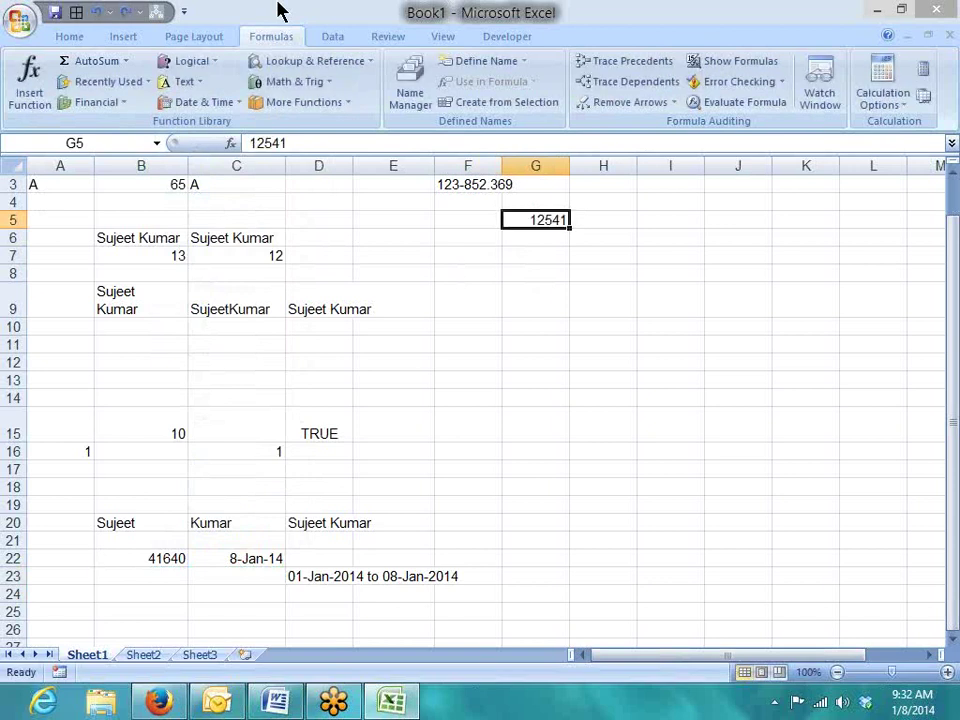
key("ctrl+shift+5")
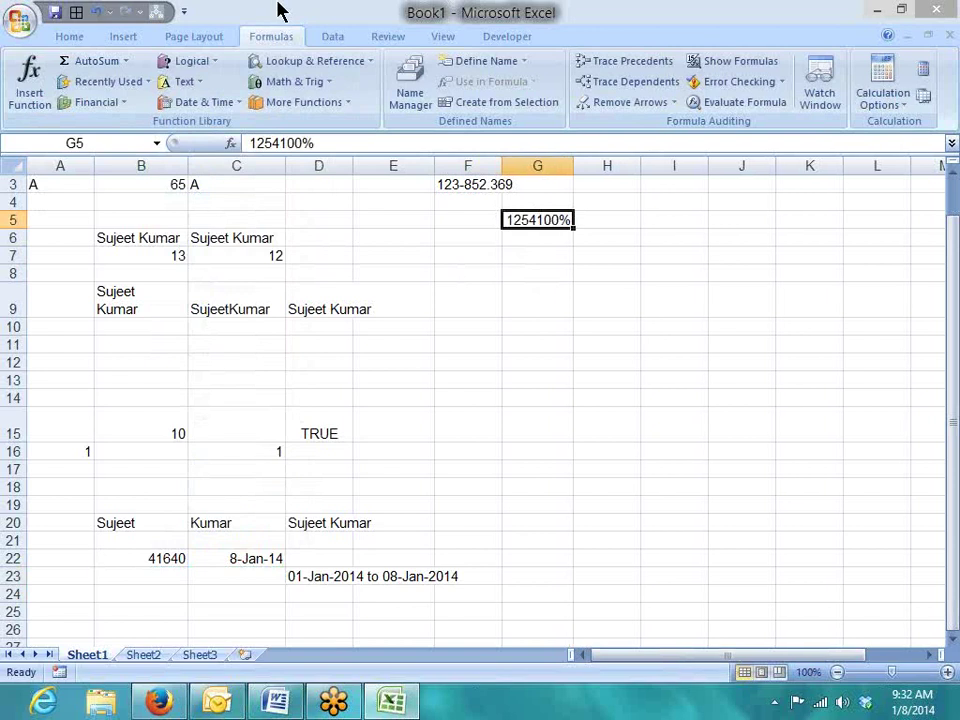
key("ctrl+shift+grave")
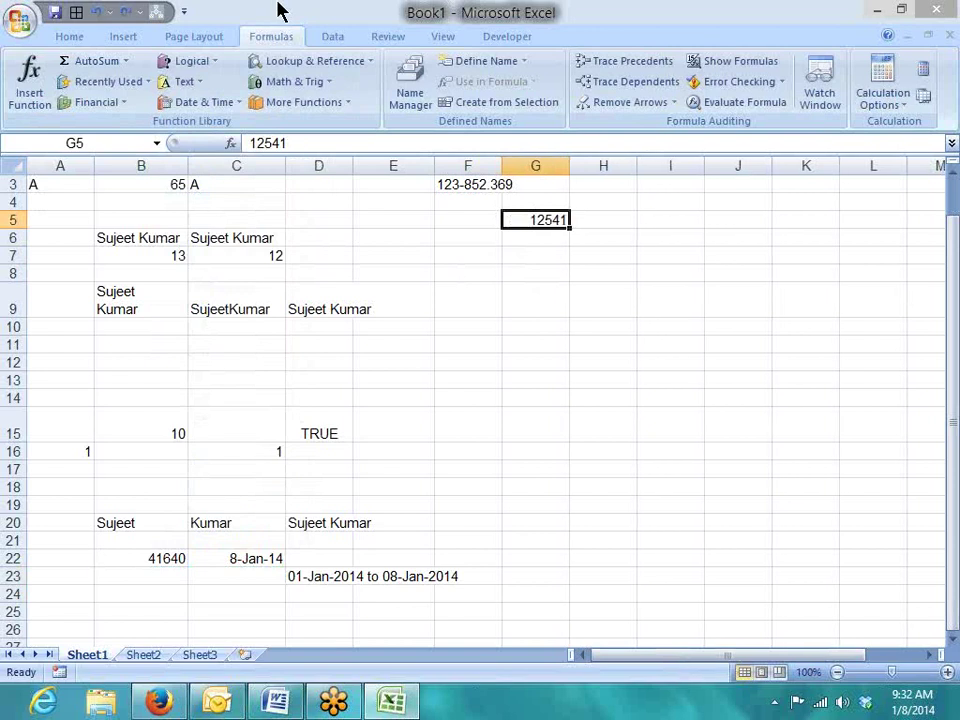
key("ctrl+shift+3")
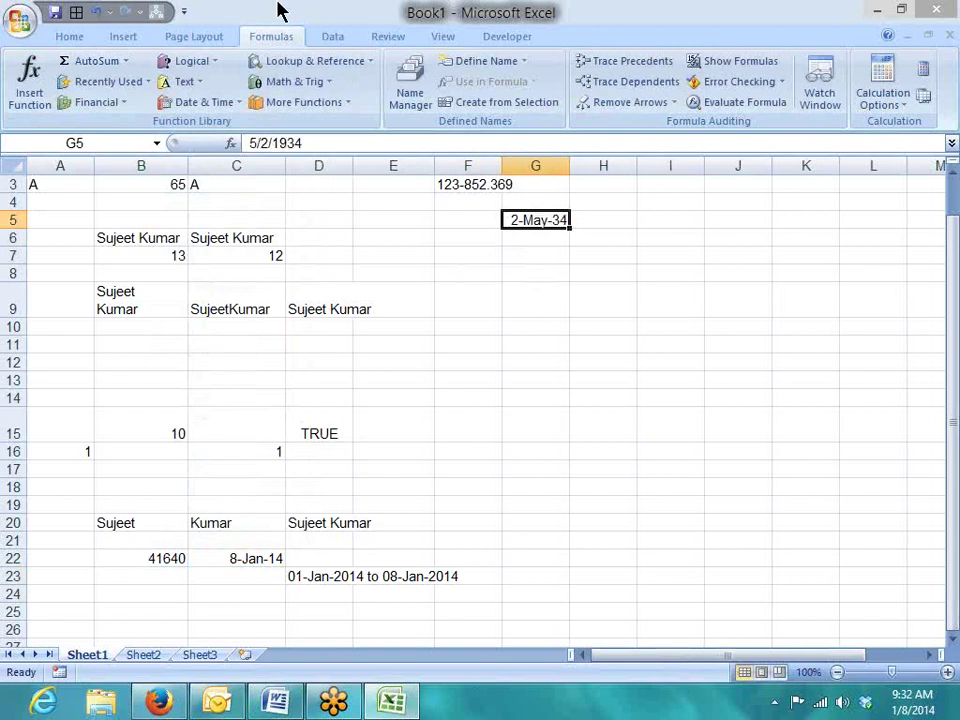
key("ctrl+shift+grave")
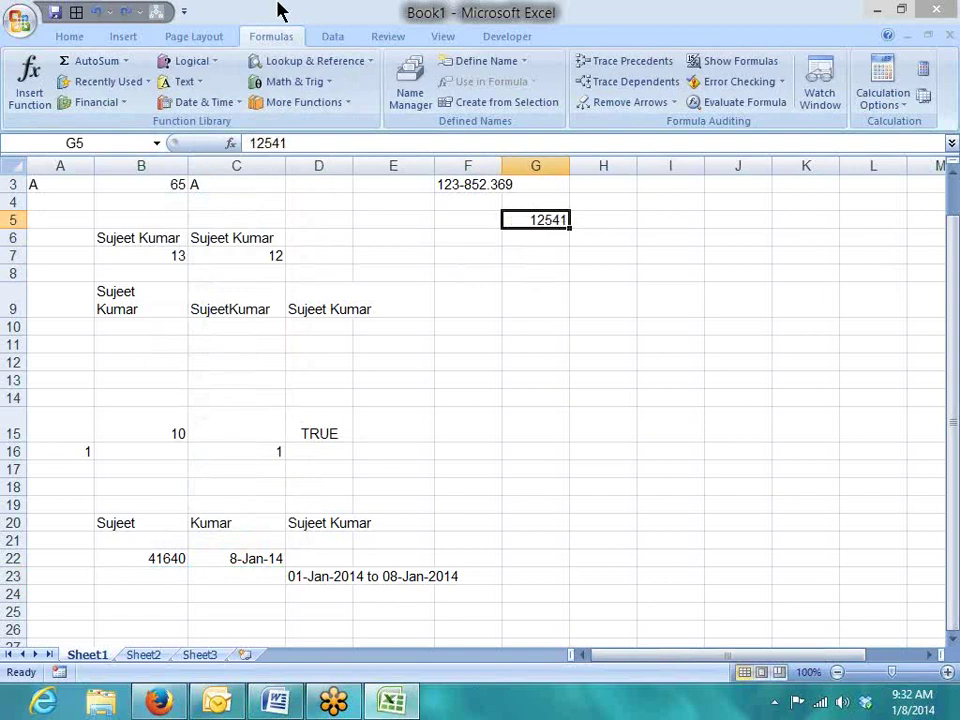
key("Down")
key("Down")
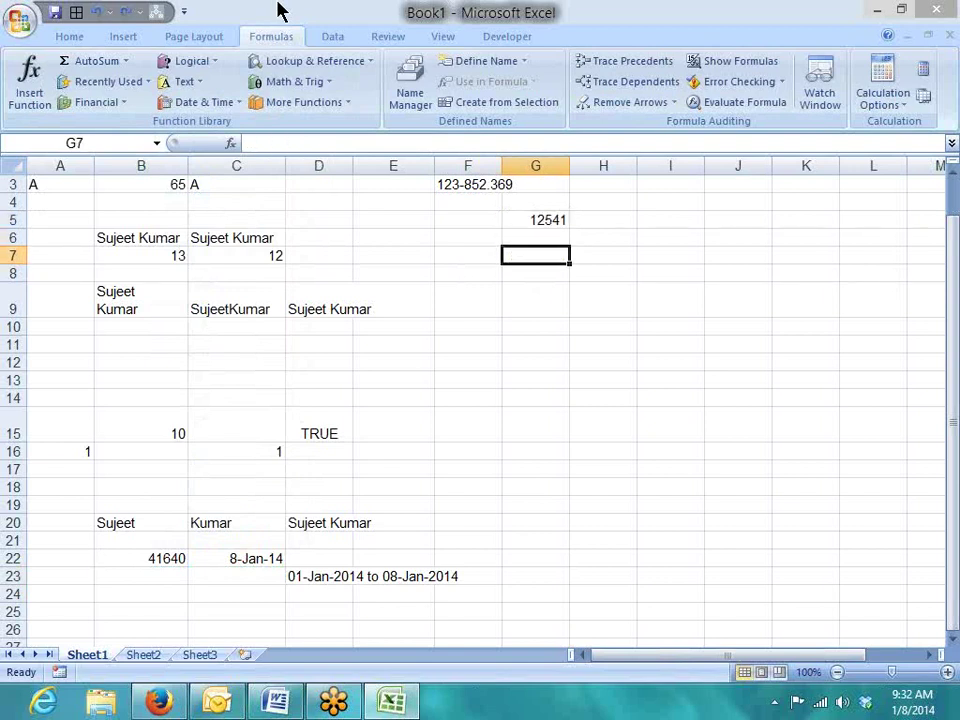
Enter =DOLLAR(G5) in G7 to show $12,541.00
type("=do")
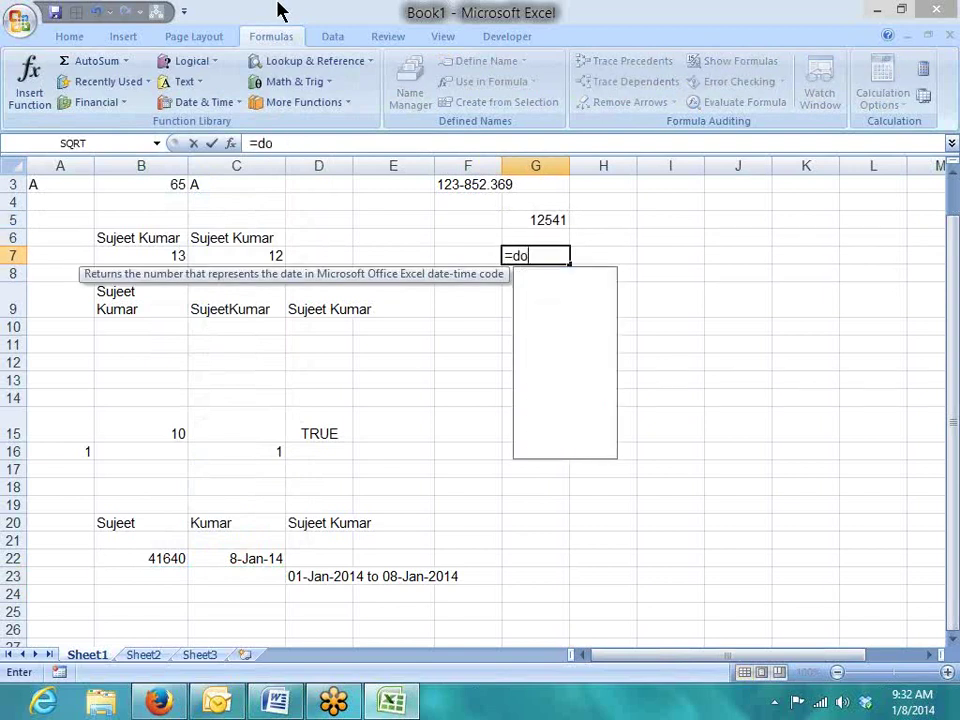
key("Tab")
key("Up")
key("Up")
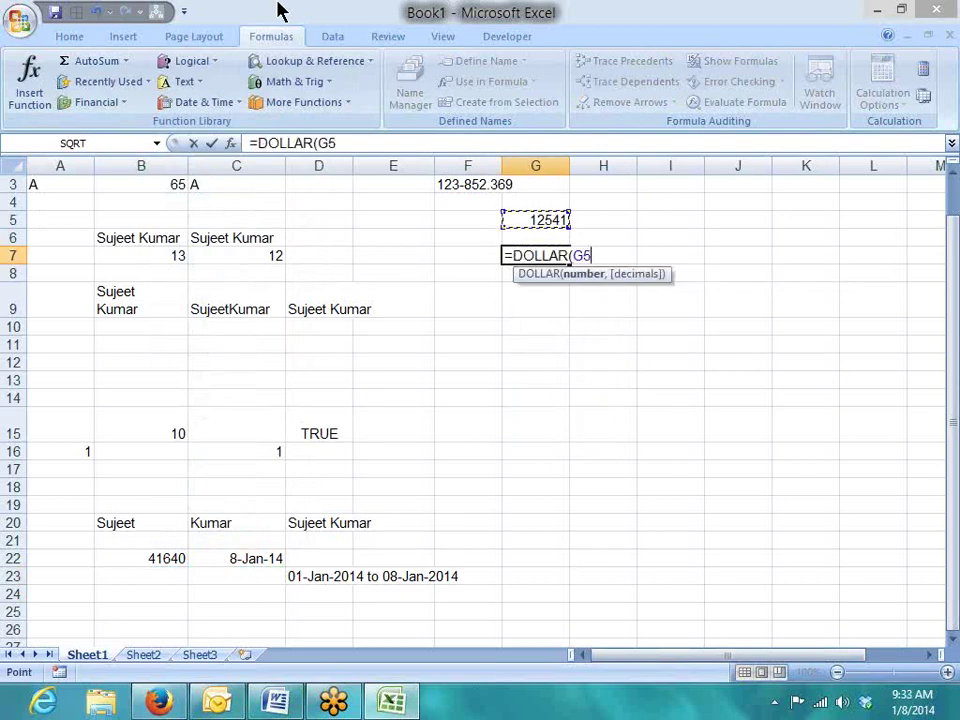
key("Return")
Enter =FIXED(G5) in G9 to show 12,541.00
key("Down")
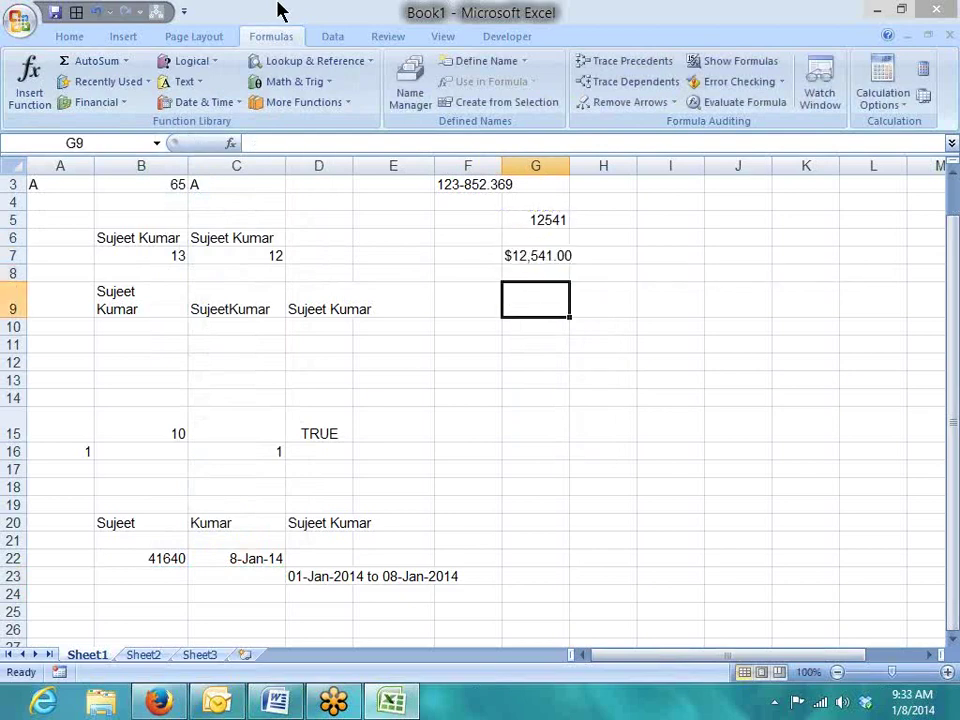
type("=fi")
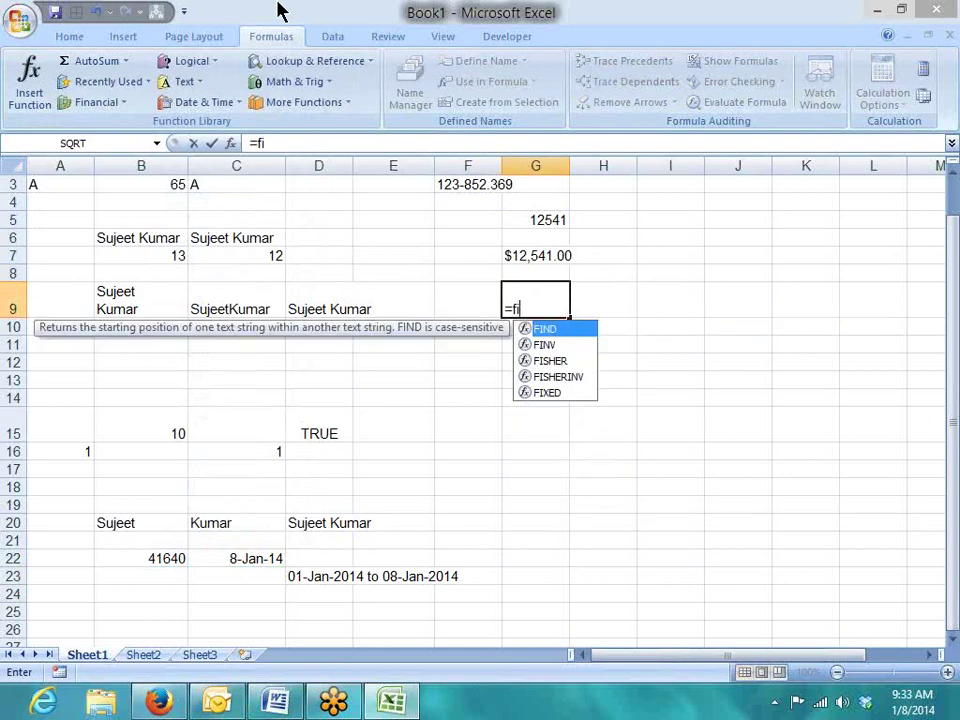
key("Down")
key("Down")
key("Down")
key("Down")
key("Tab")
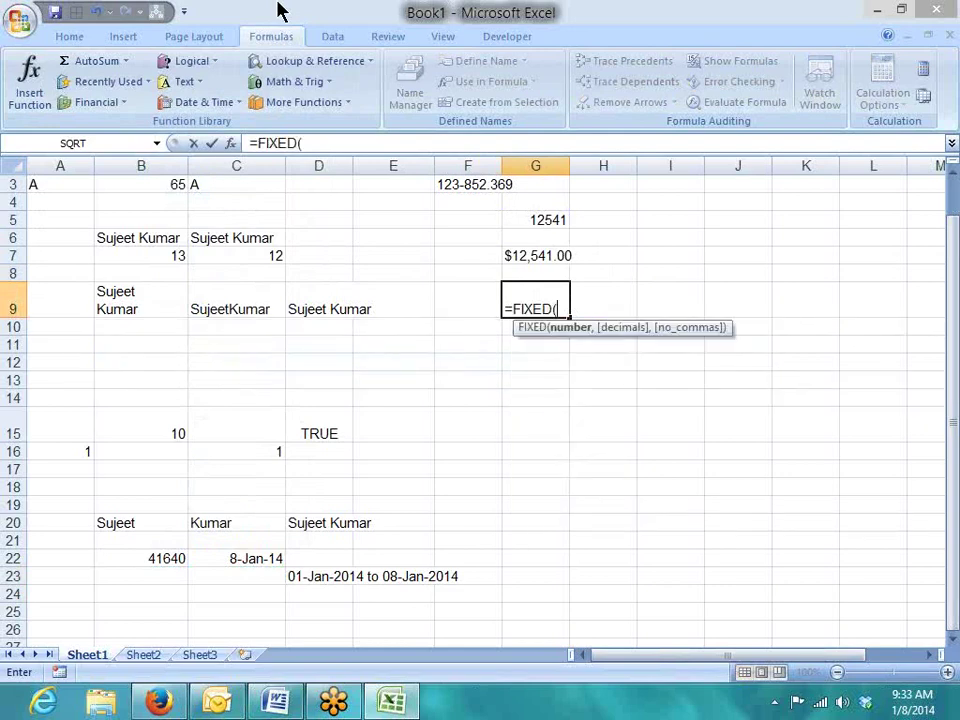
key("Up")
key("Up")
key("Up")
key("Up")
key("Return")
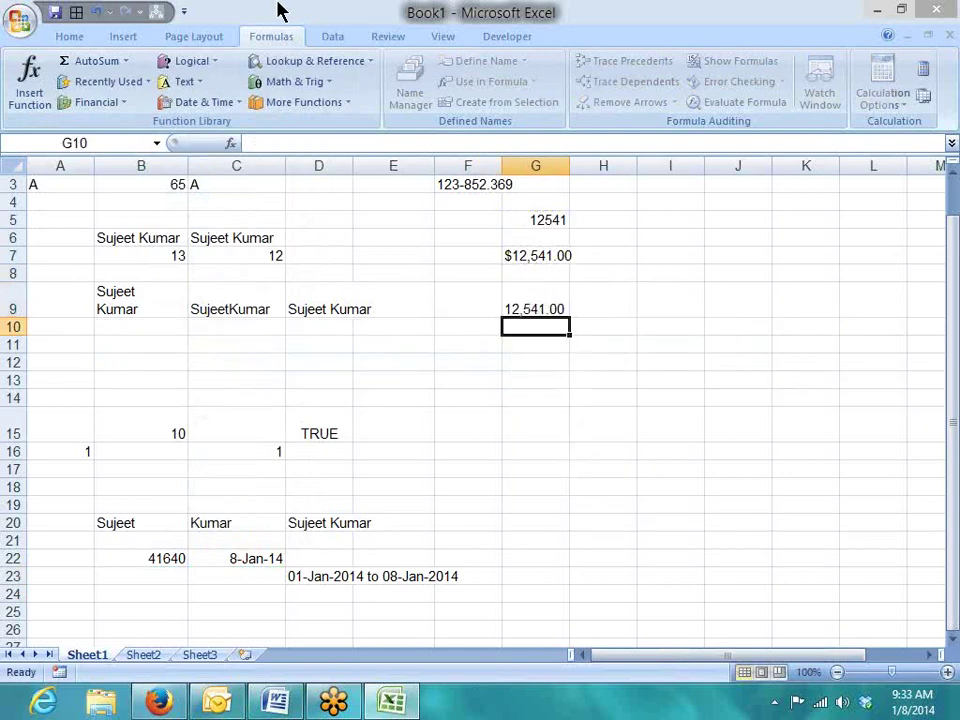
key("Up")
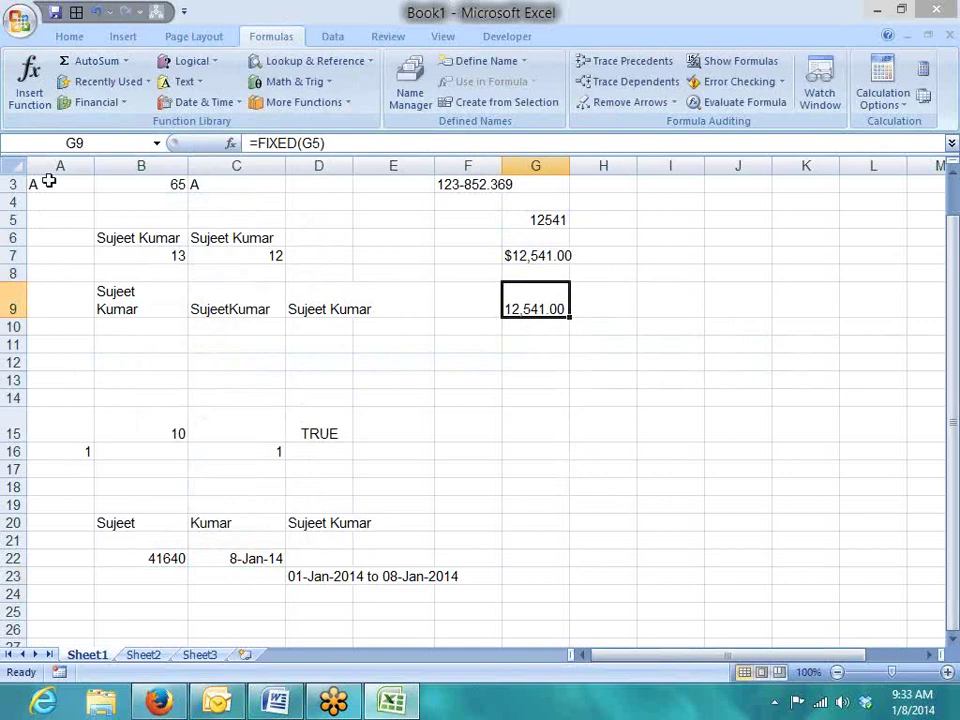
Try Percentage and Accounting number formats on G9 from the Home tab
left_click(72, 36)
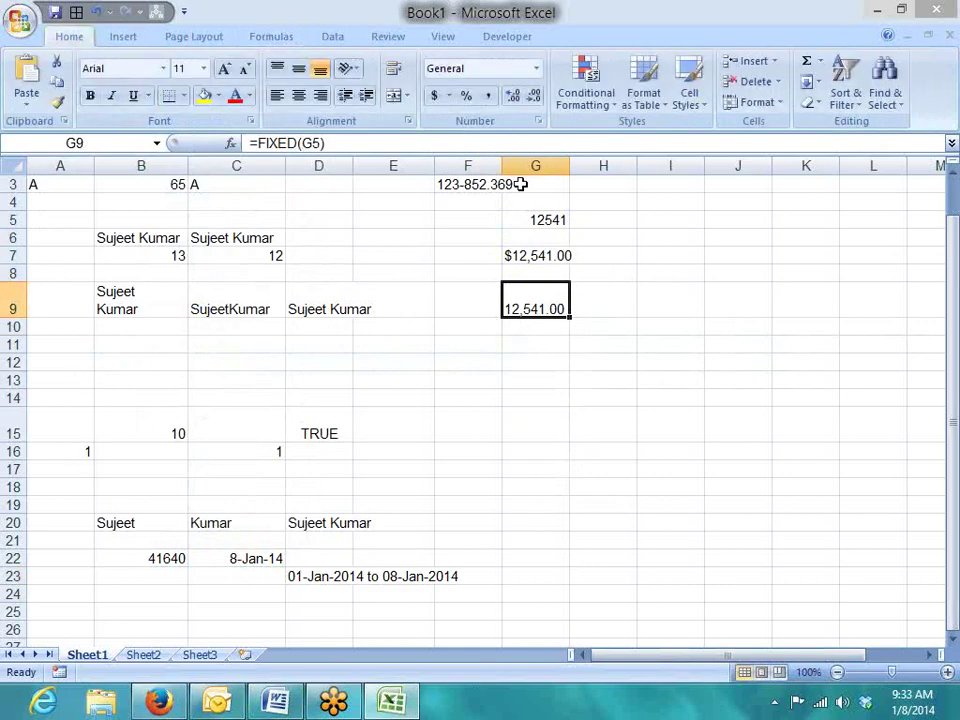
left_click(463, 97)
left_click(432, 98)
left_click(467, 98)
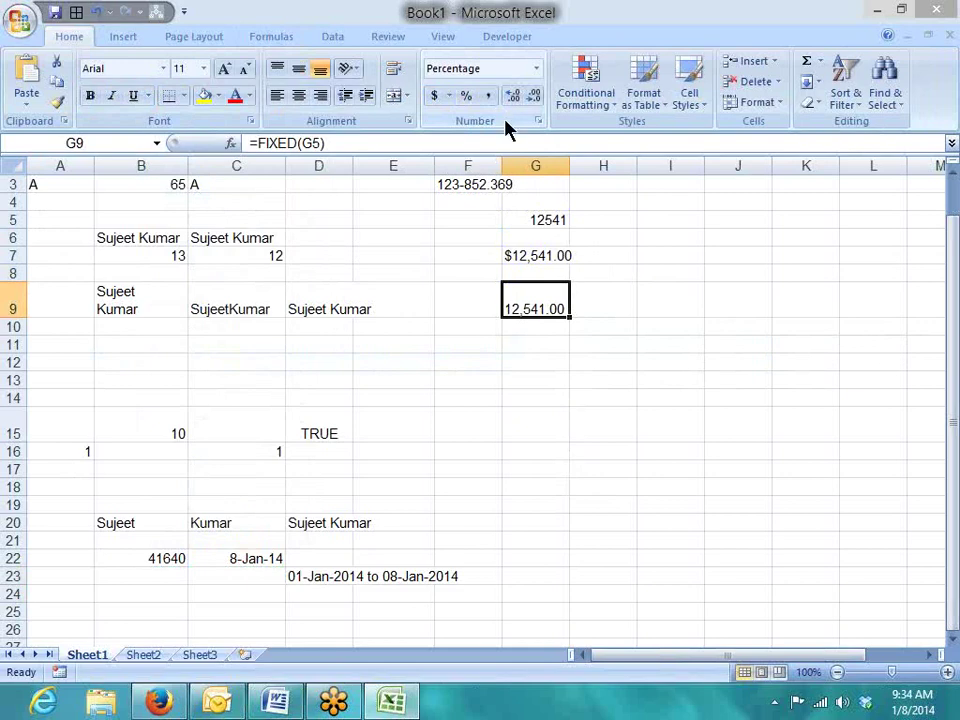
Browse the Formulas tab's Text function list, then scroll down to row 29
left_click(485, 452)
scroll(138, 531, "down", 2)
left_click(138, 536)
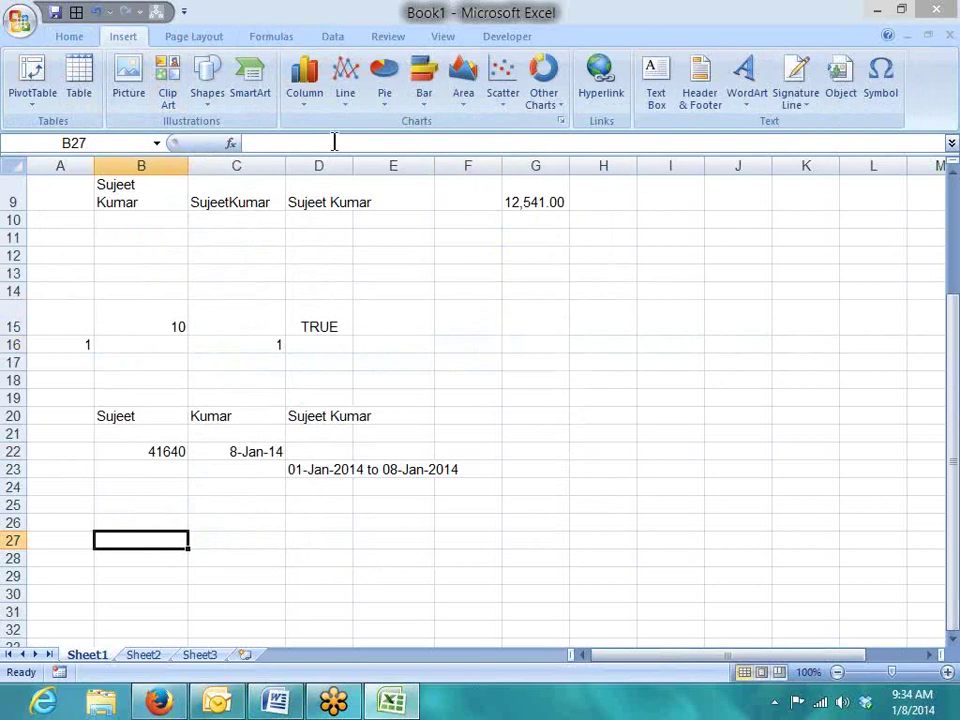
left_click(268, 36)
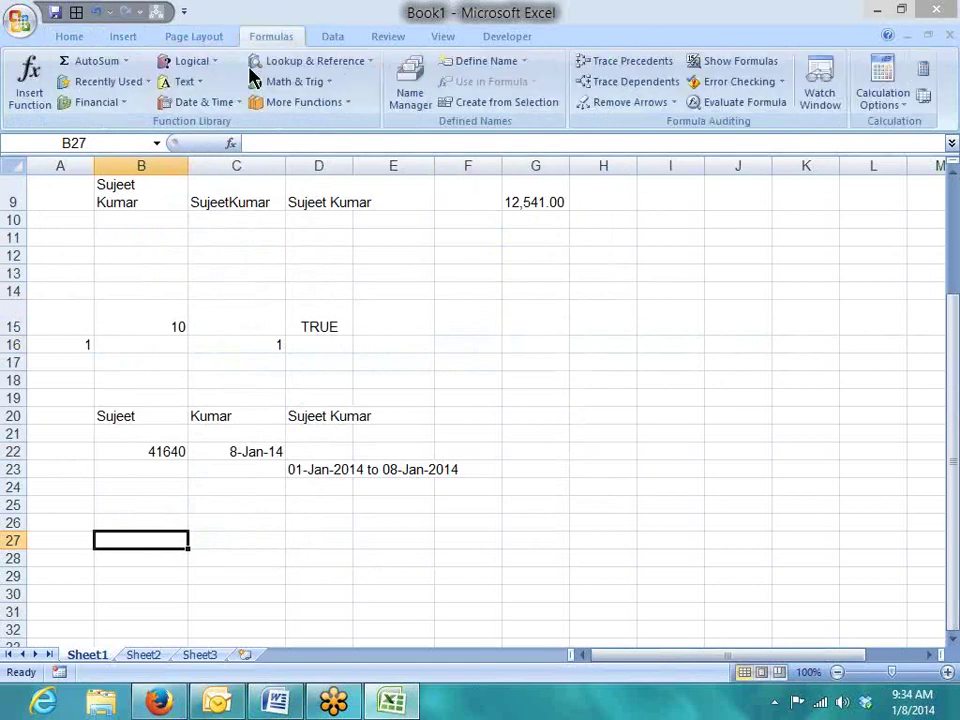
left_click(186, 82)
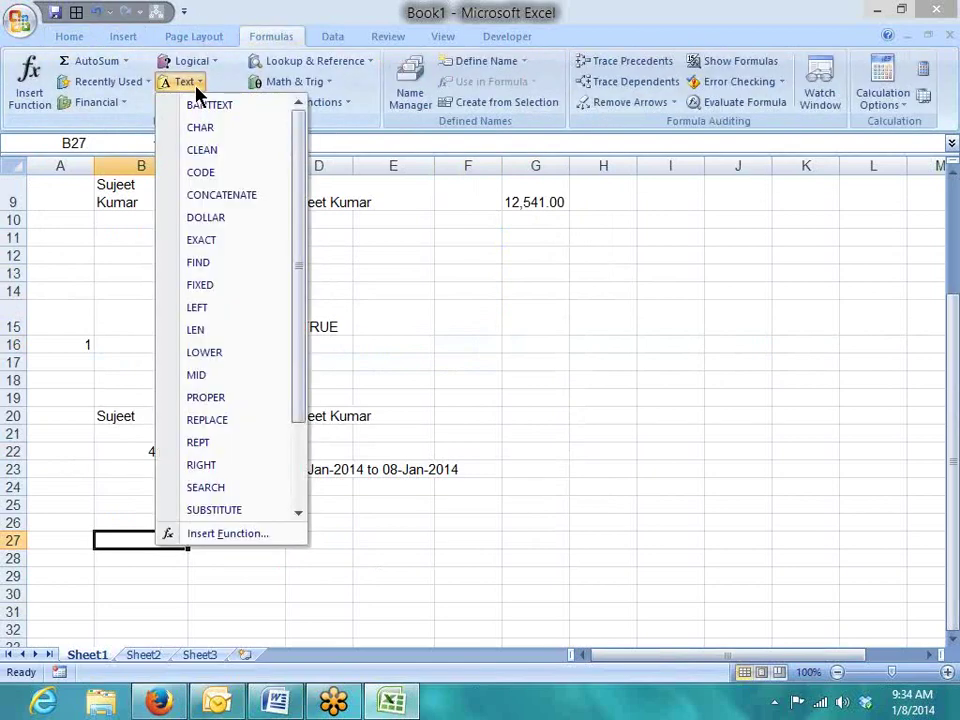
left_click(520, 318)
scroll(474, 298, "up", 3)
scroll(395, 296, "down", 6)
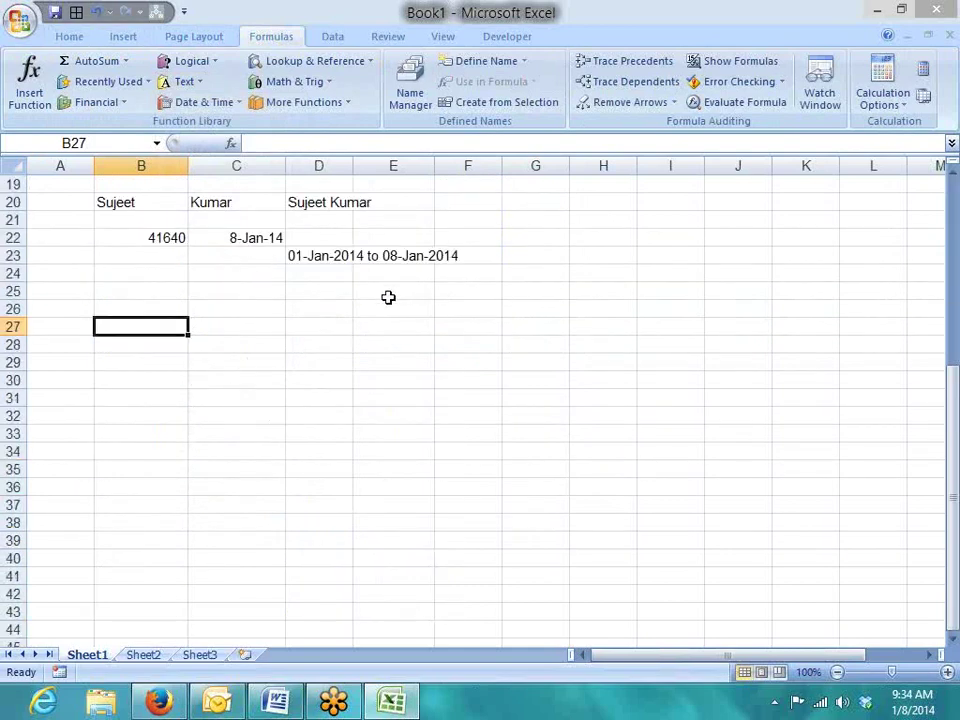
scroll(79, 317, "down", 1)
scroll(139, 255, "down", 1)
Enter the sample text Ram in B29 and RAM in C29
left_click(148, 251)
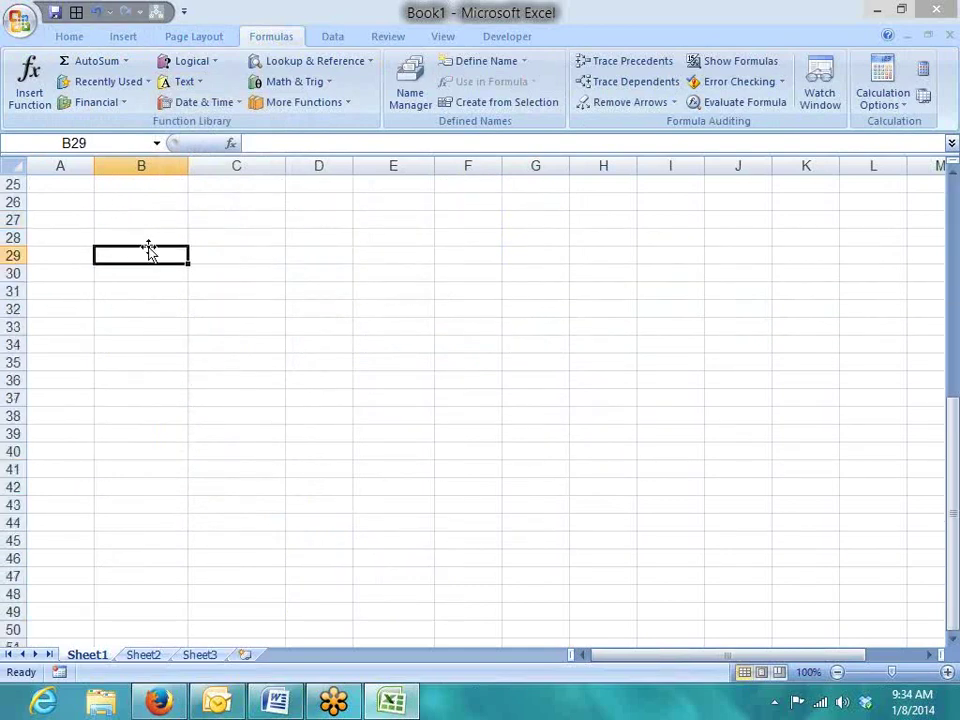
type("Ra")
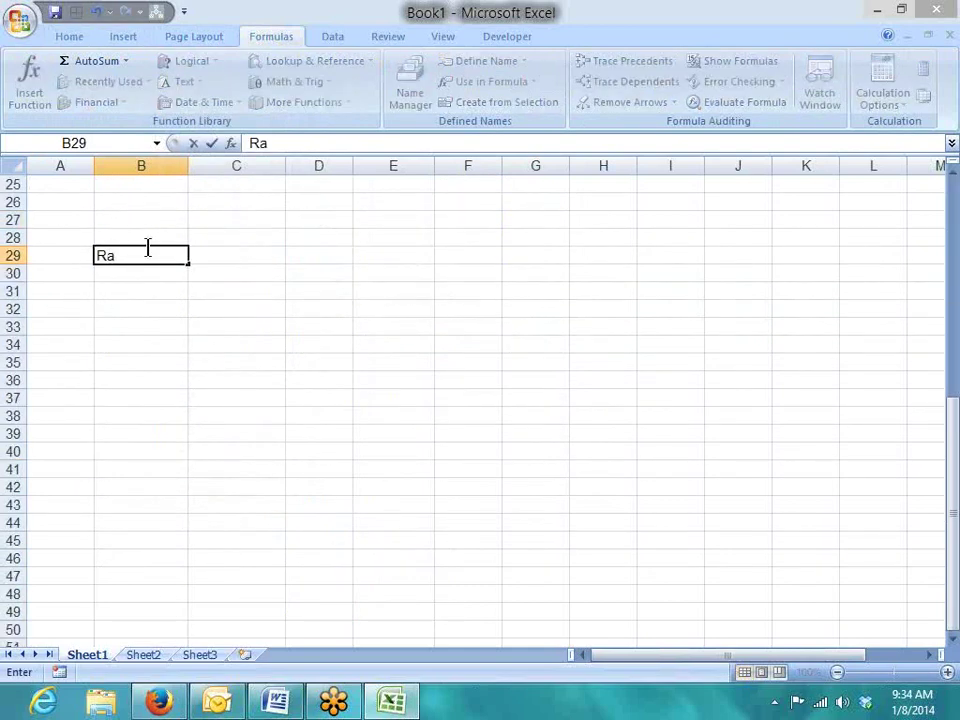
type("m")
key("Tab")
type("R")
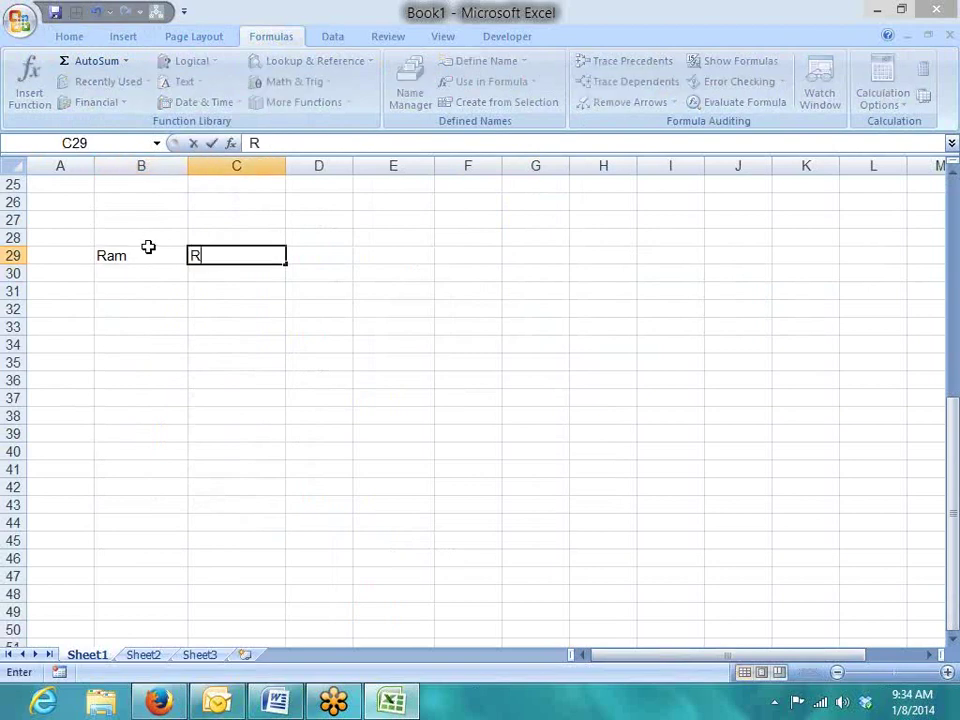
type("AM")
key("Return")
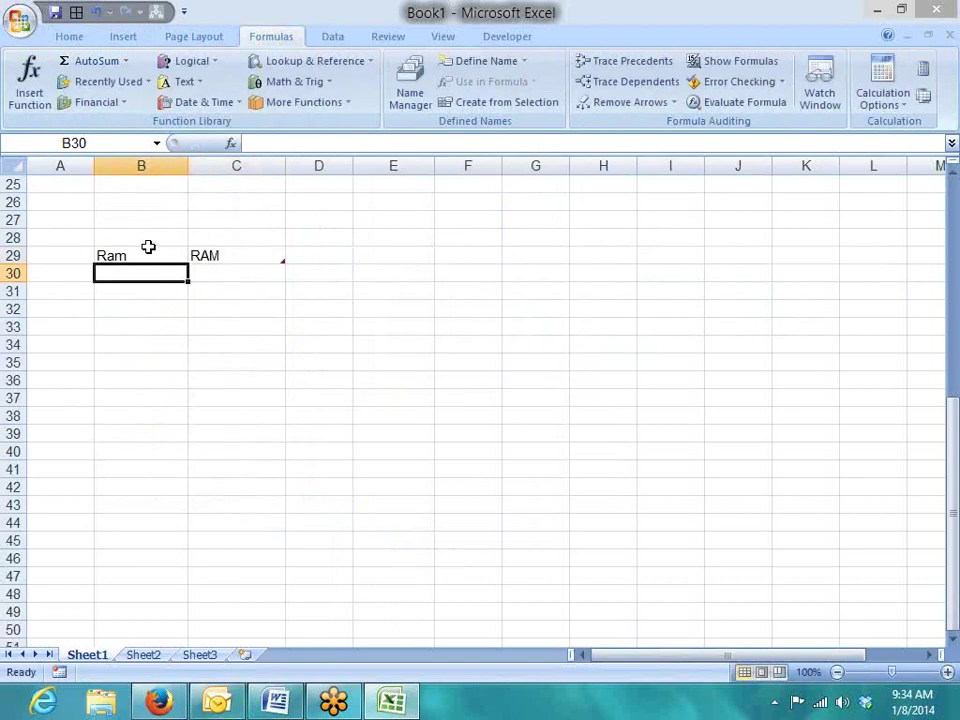
Compare the two cells with =B29=C29 in D29
key("Up")
key("Right")
key("Right")
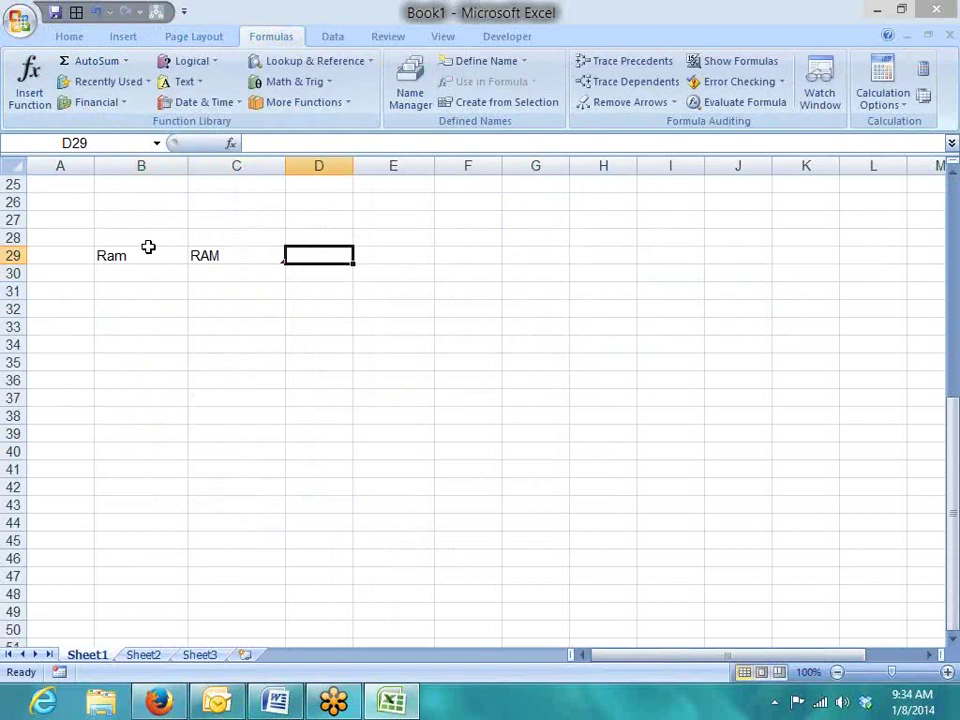
type("=")
key("Left")
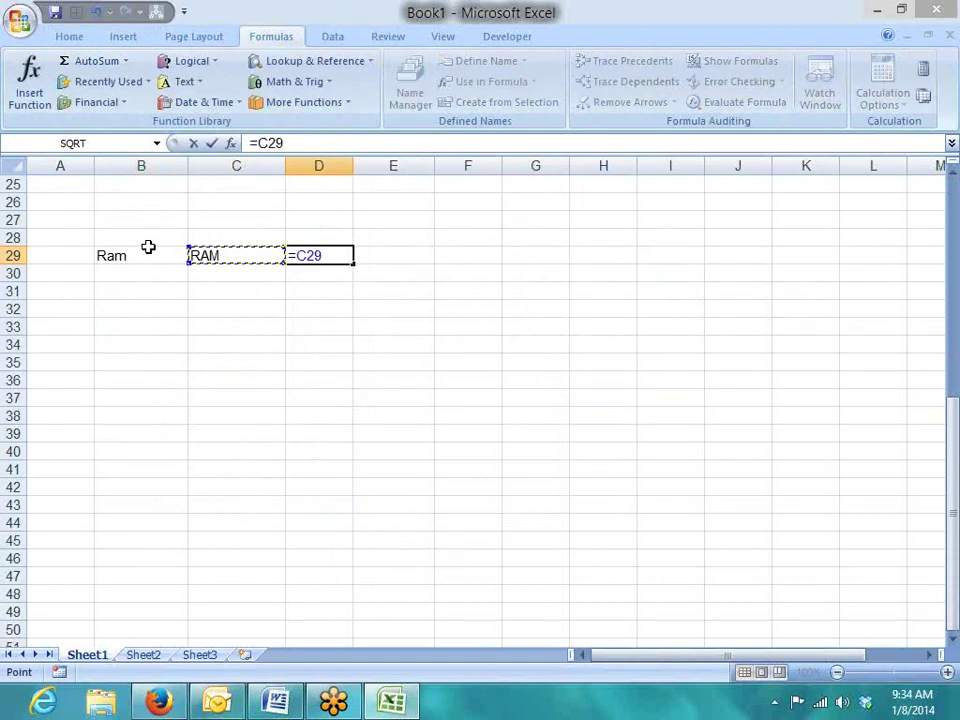
key("Left")
type("=")
key("Left")
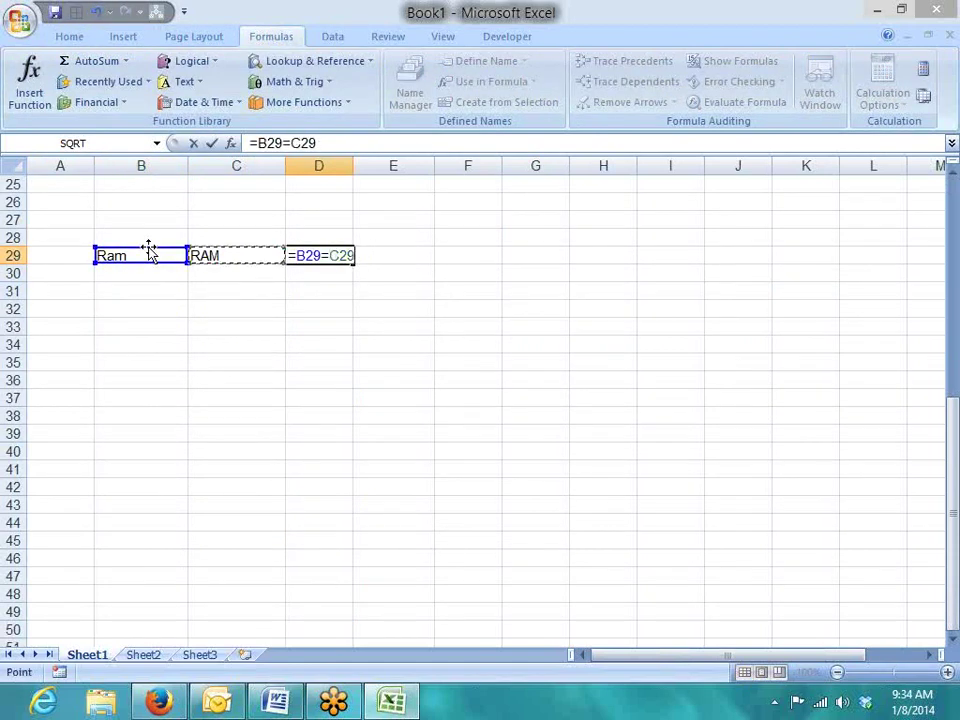
key("Return")
Enter =EXACT(B29,C29) in E29, which returns FALSE
key("Up")
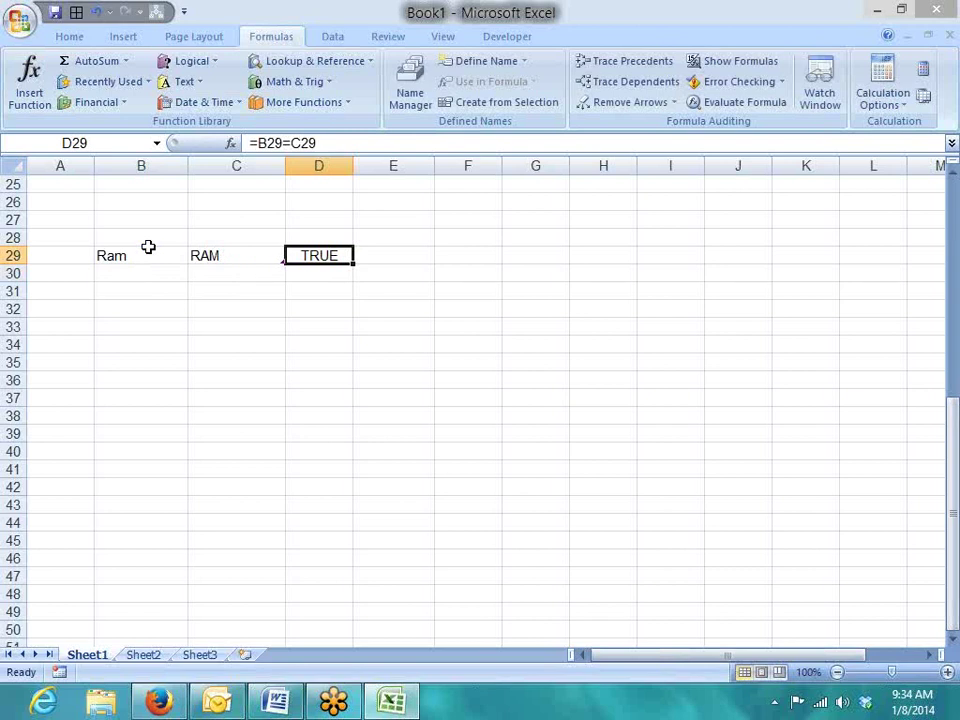
key("Right")
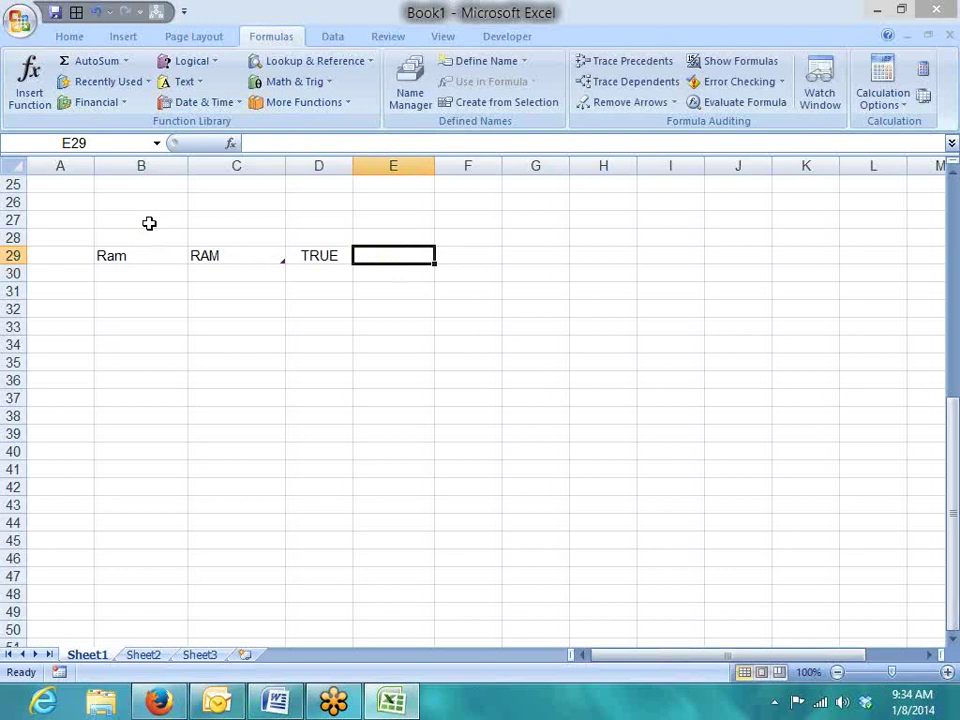
type("=ex")
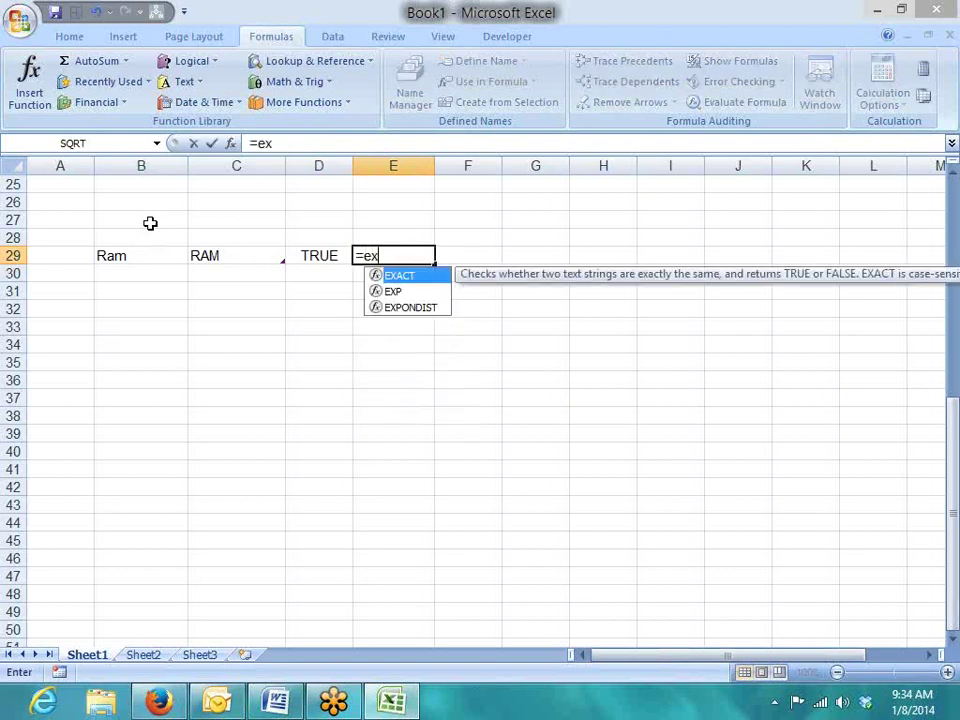
key("Tab")
key("Left")
key("Left")
key("Left")
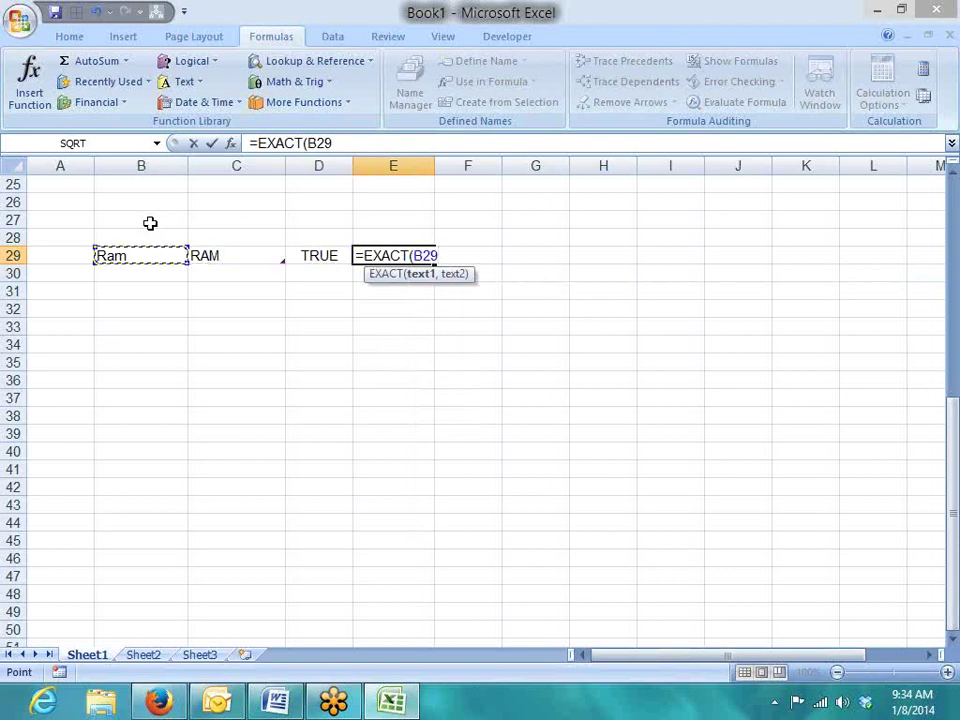
type(",")
Retype B29 as RAM so the EXACT test returns TRUE
key("Left")
key("Left")
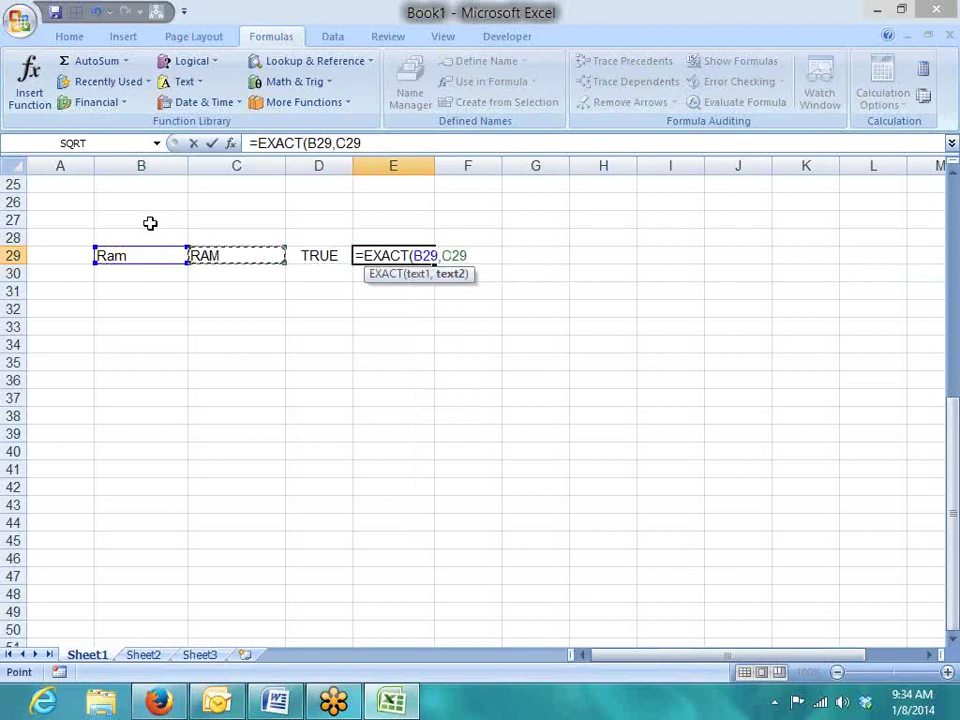
key("Return")
key("Up")
key("Left")
key("Left")
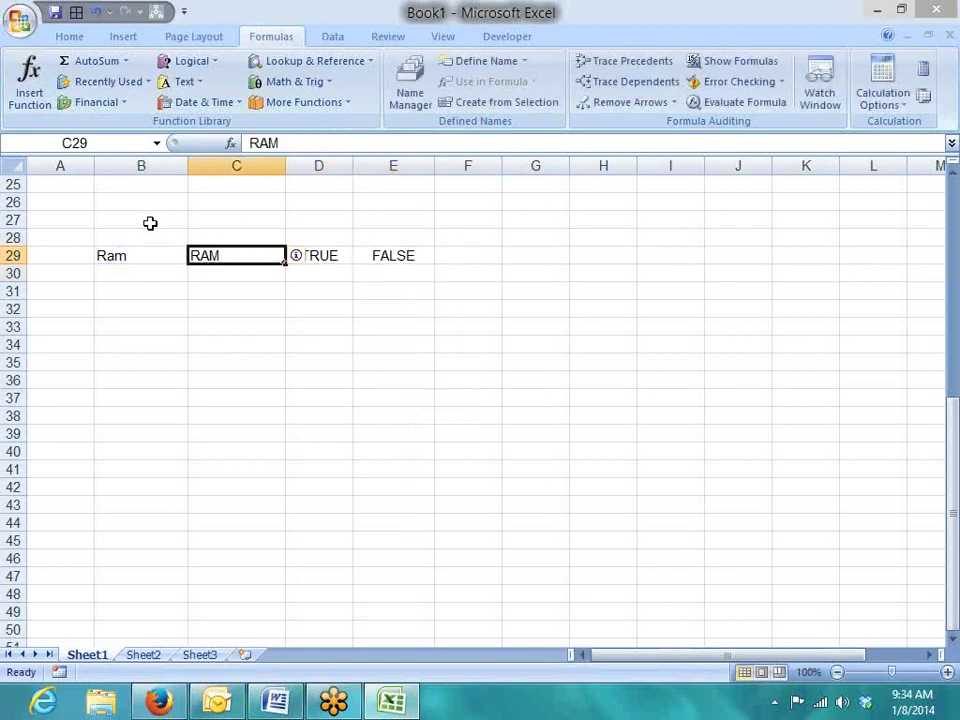
key("Left")
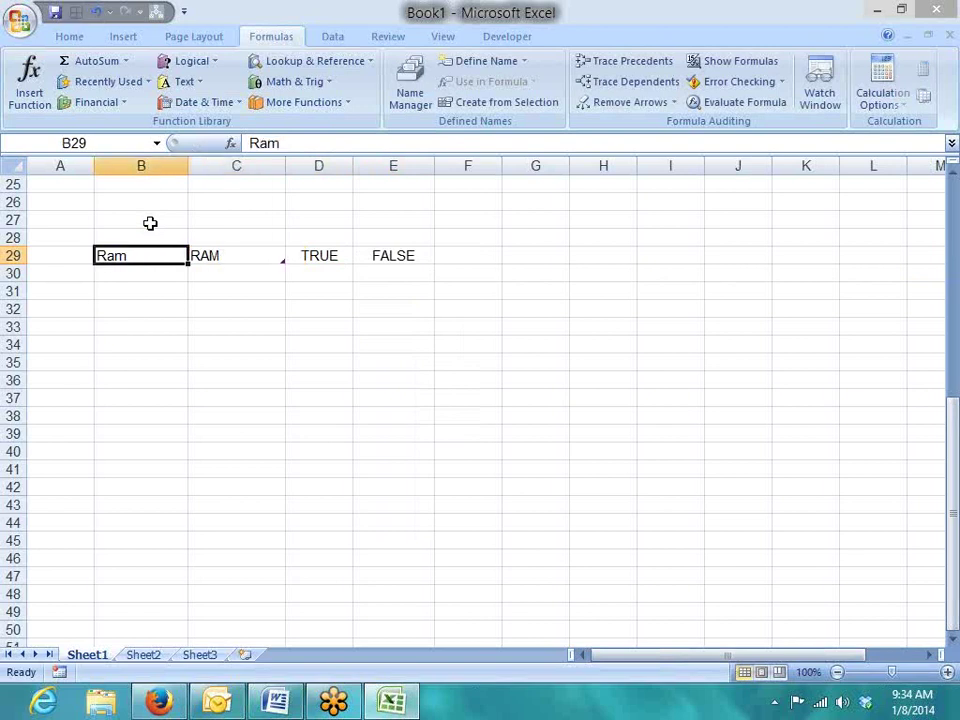
type("RAM")
key("Return")
key("Up")
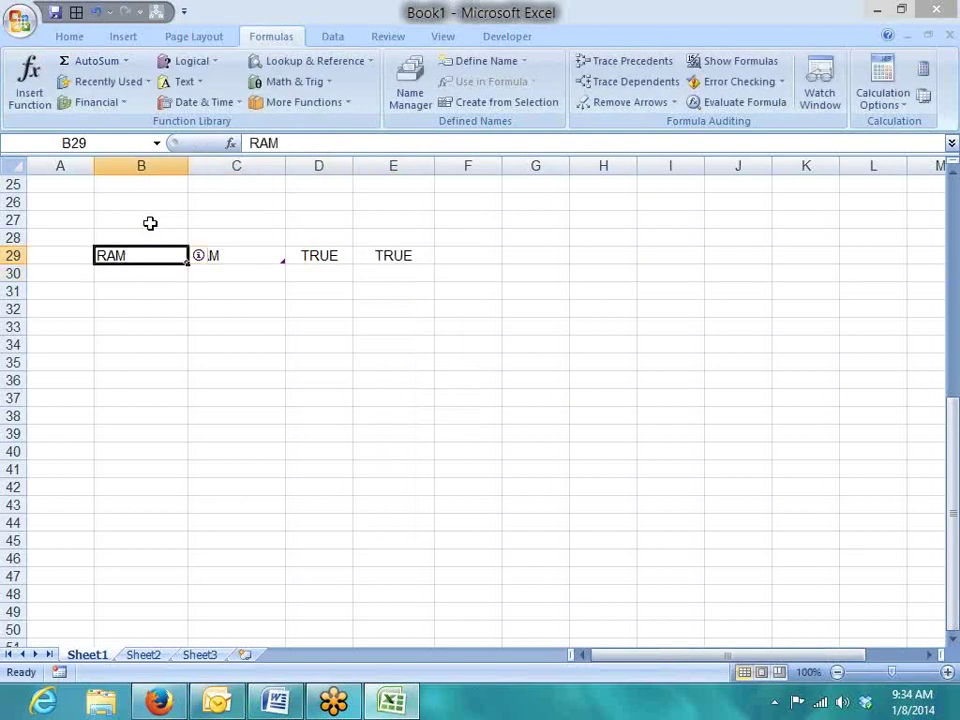
key("Down")
key("Down")
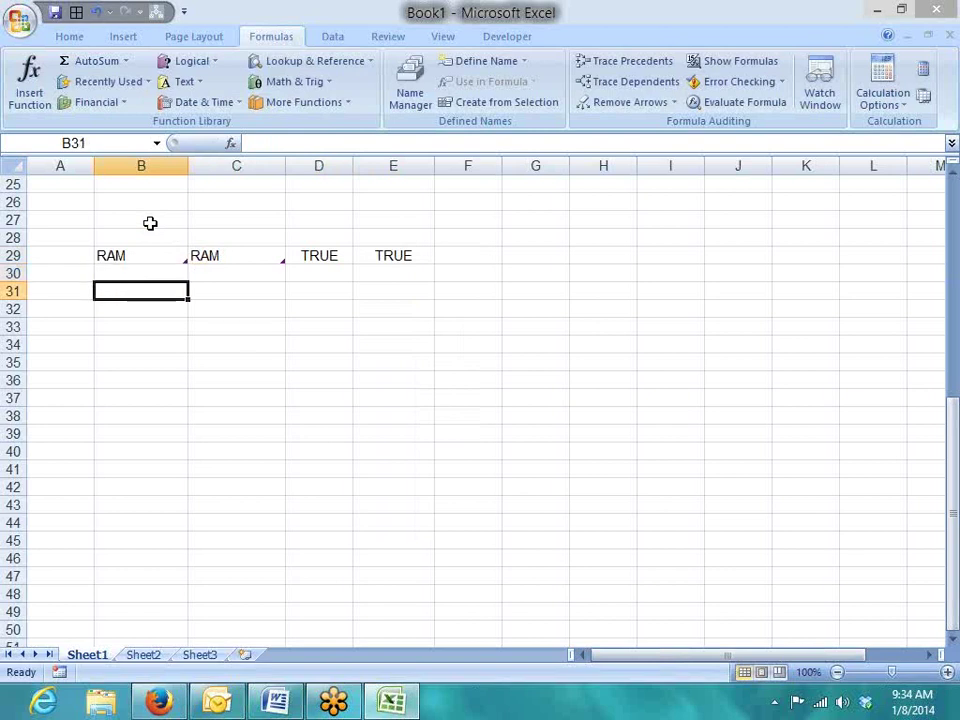
Dismiss the Text function list and move to the blank Sheet2
left_click(201, 88)
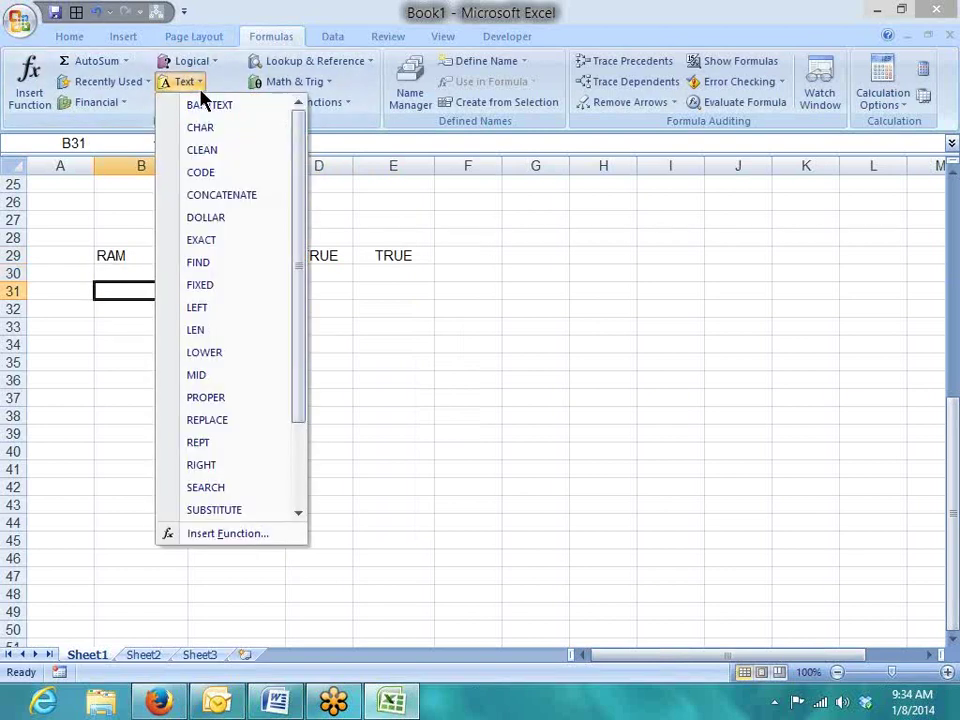
left_click(392, 369)
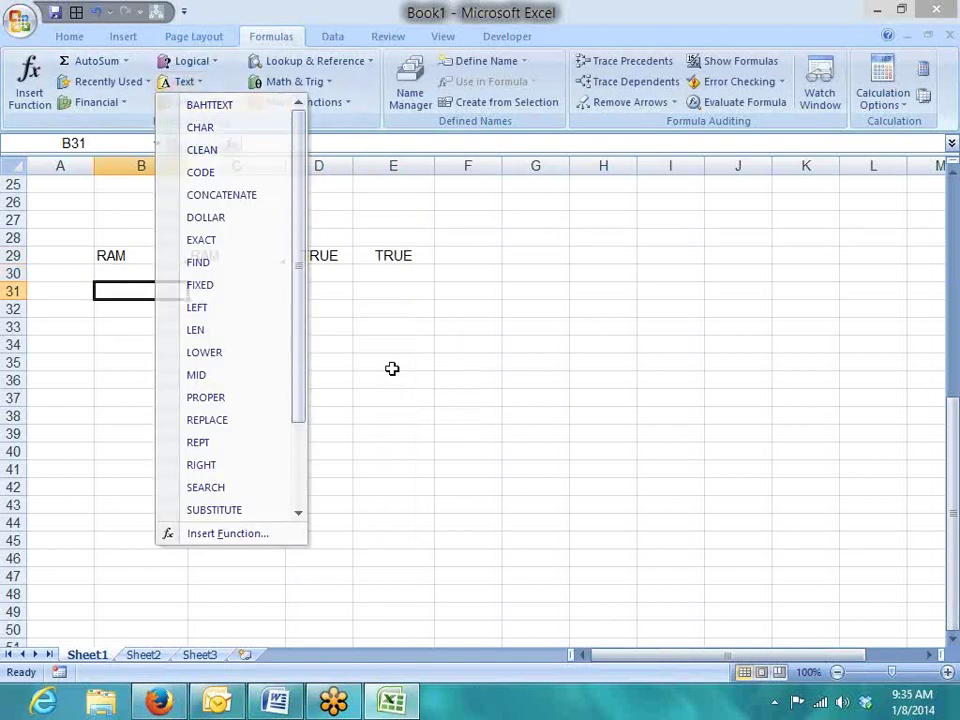
scroll(176, 664, "up", 2)
left_click(150, 640)
left_click(143, 655)
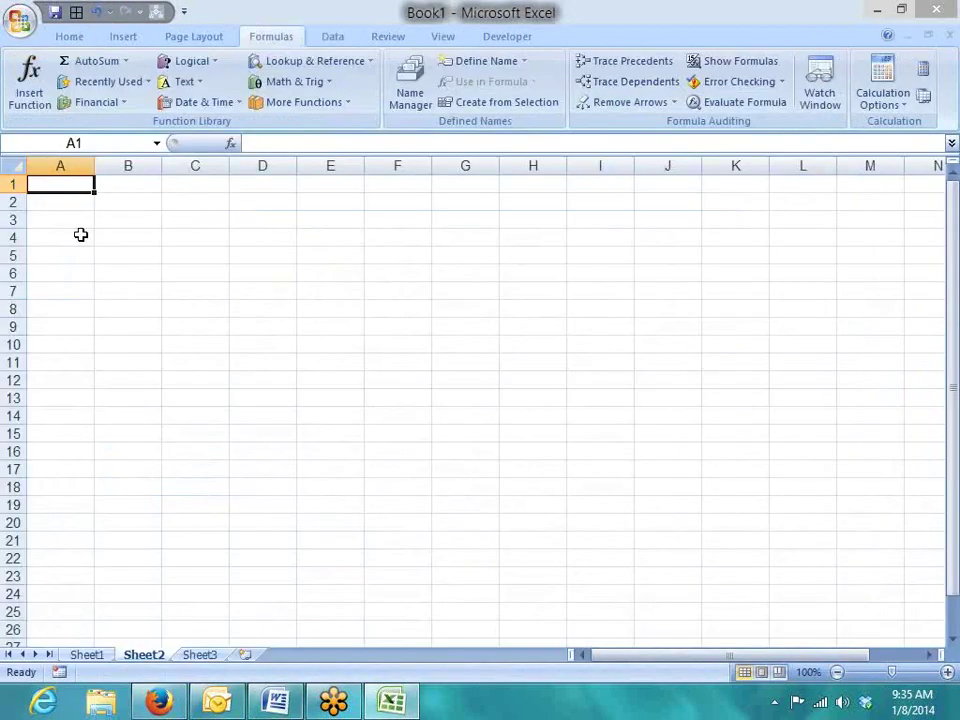
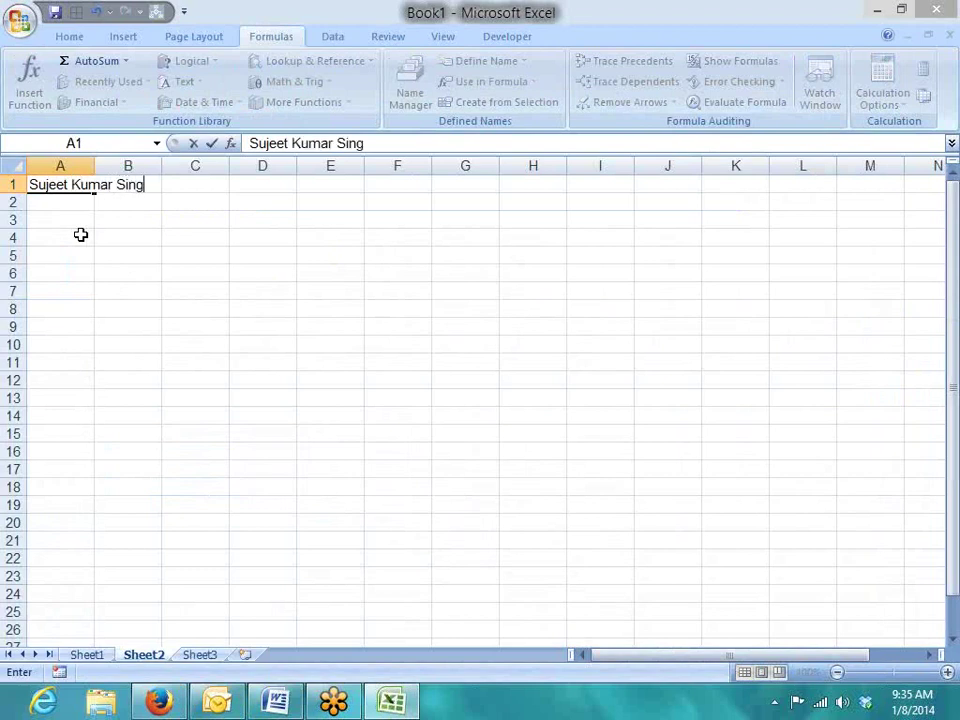
Enter a person's full name in A1, autofit column A, and insert a row above it
key("Return")
key("Up")
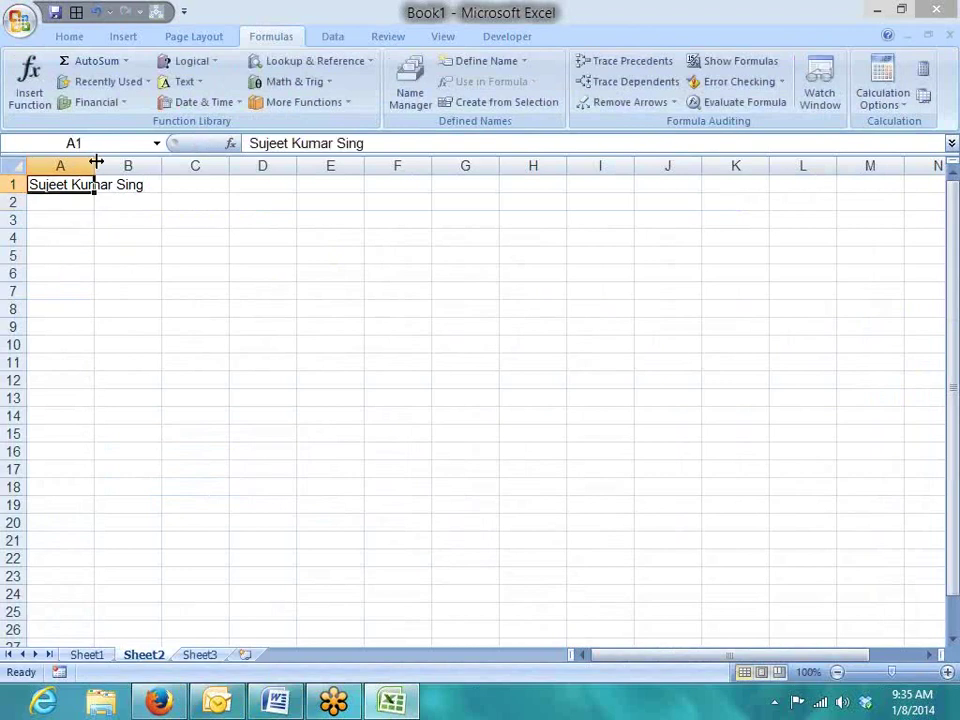
double_click(96, 161)
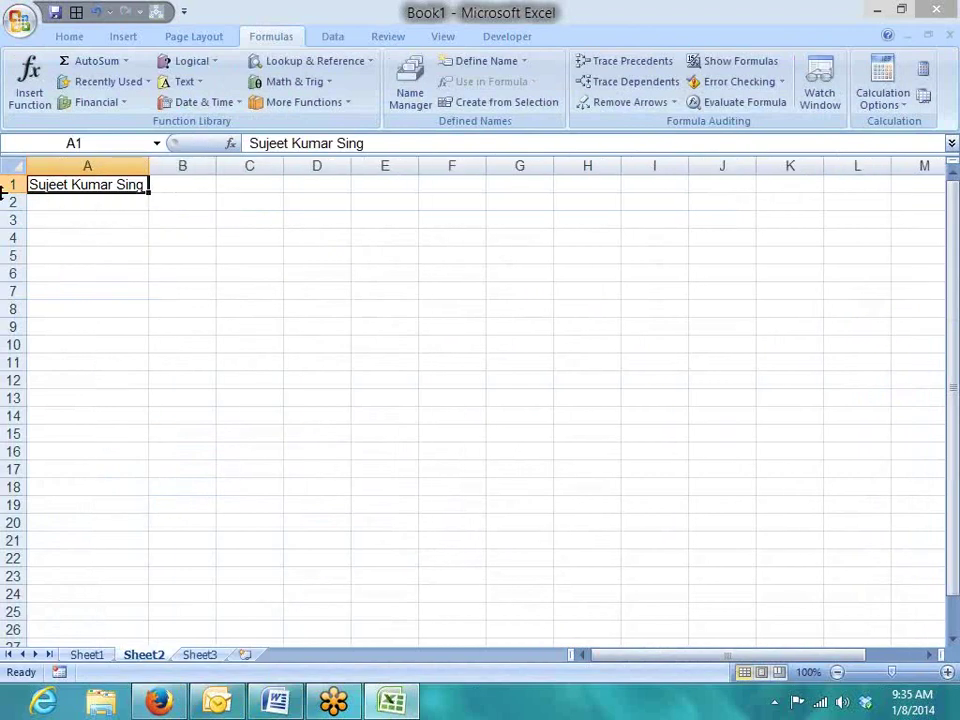
left_click(9, 186)
right_click(17, 188)
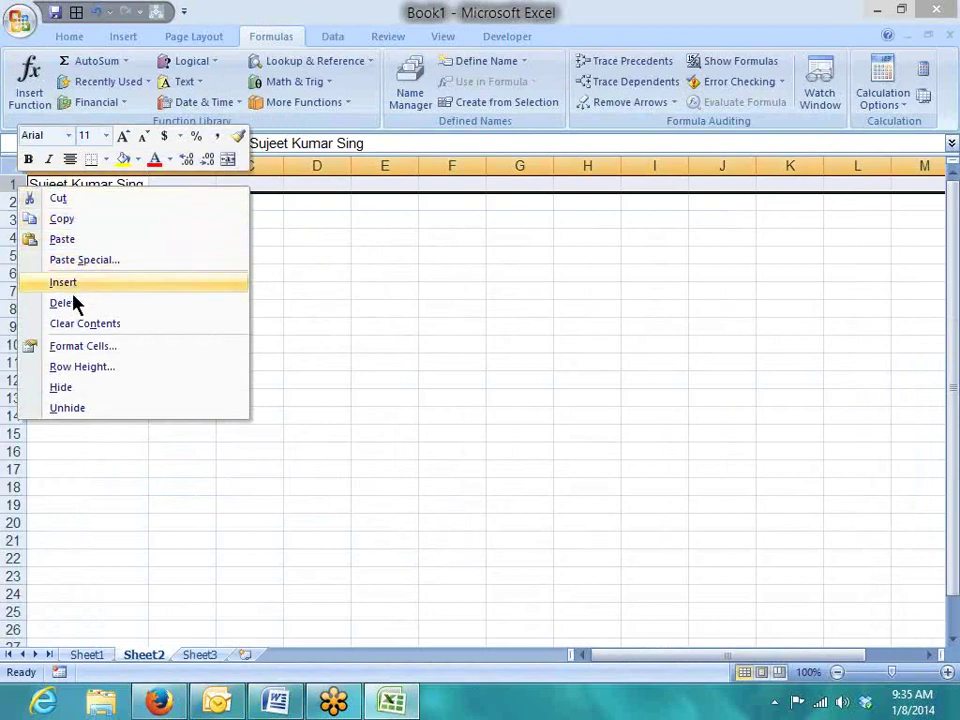
left_click(75, 282)
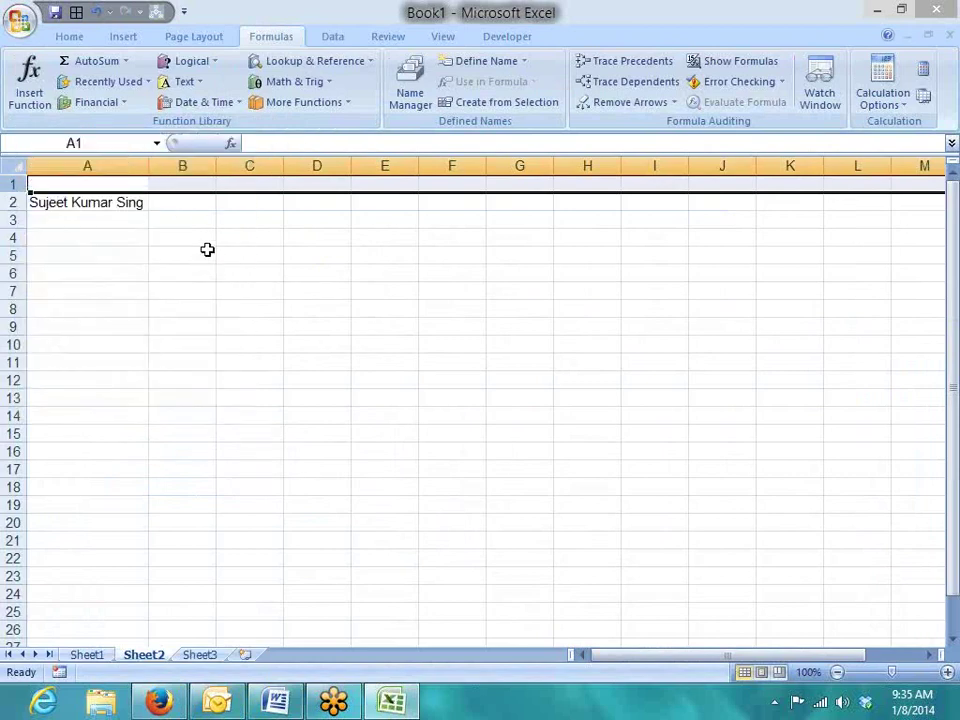
Add the headers L, M and R in B1, C1 and D1
left_click(207, 249)
left_click(193, 184)
type("L")
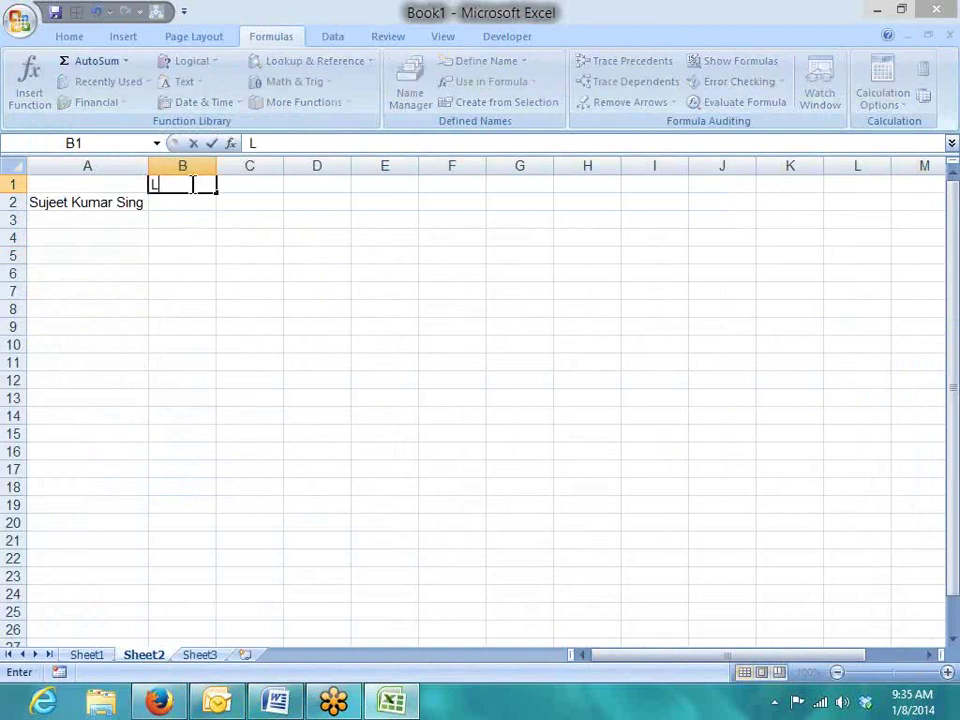
type("e")
key("BackSpace")
key("Return")
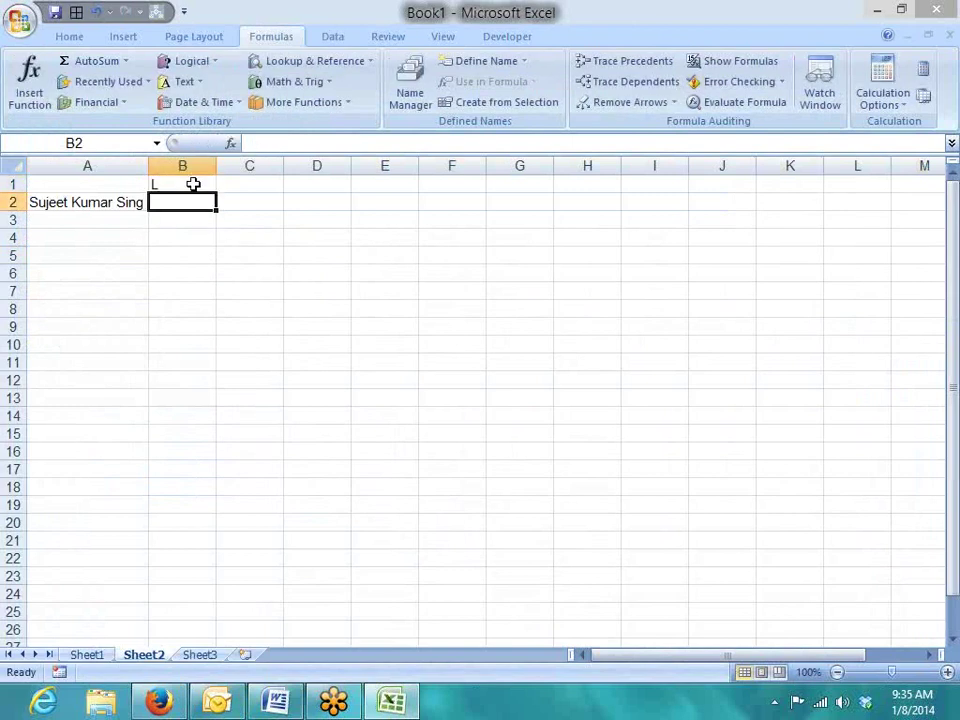
key("Up")
key("Right")
type("M")
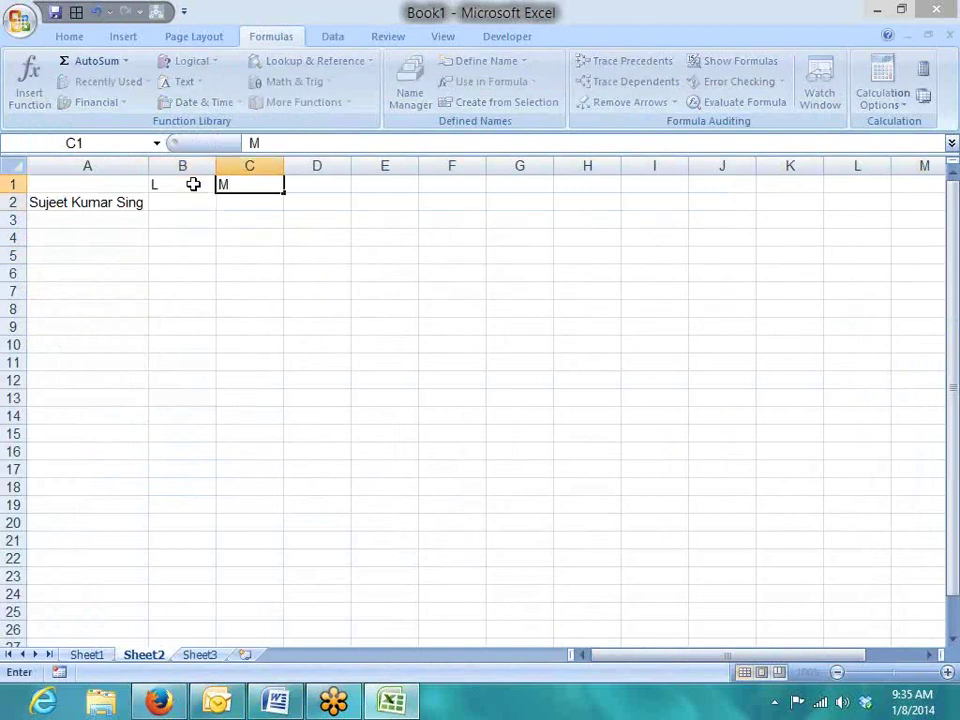
key("Right")
type("R")
key("Return")
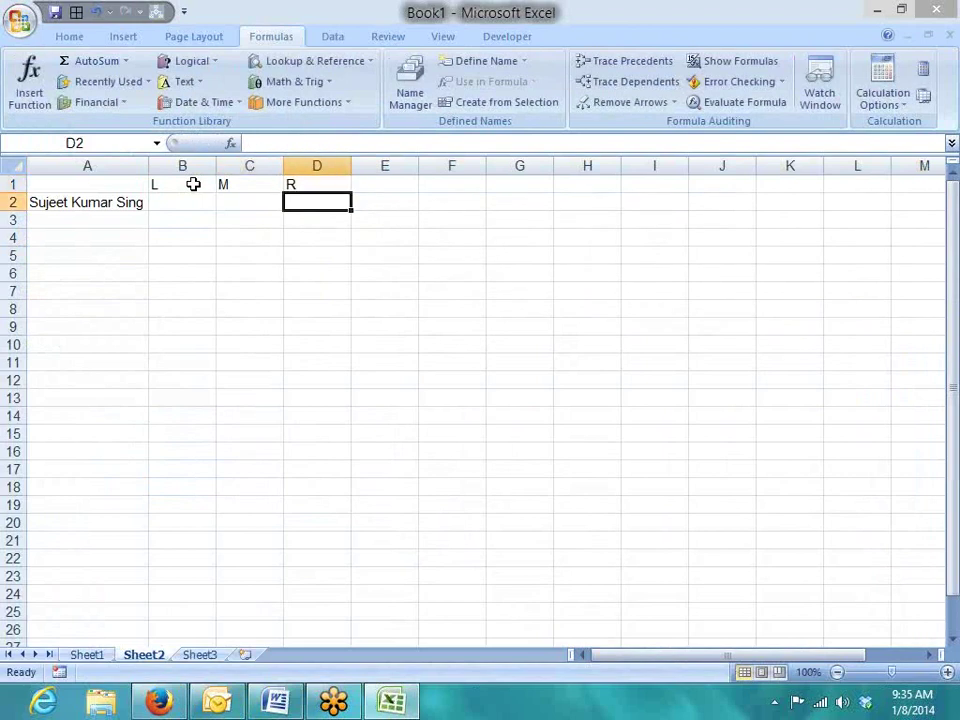
key("Left")
key("Left")
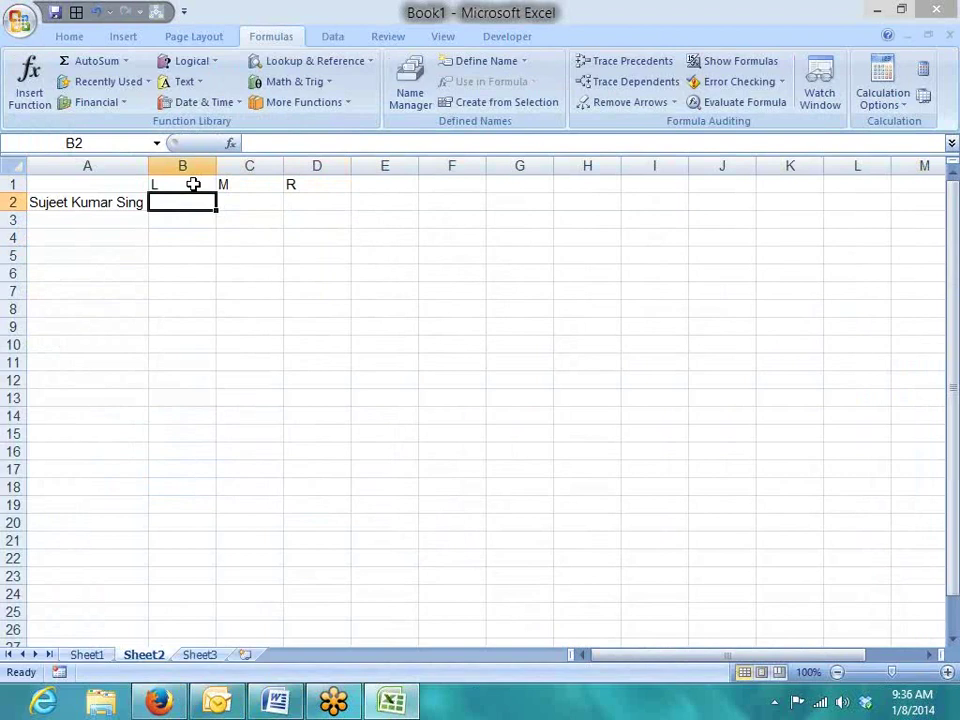
Enter =LEFT(A2,6) in B2, correcting the character count from 5 to 6
type("=")
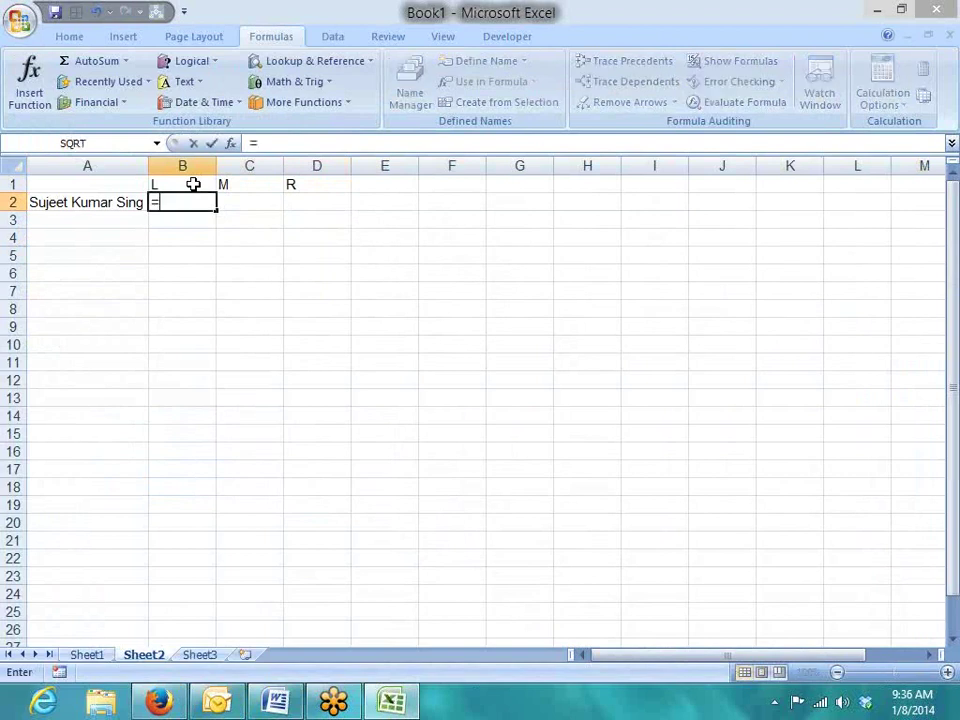
type("left")
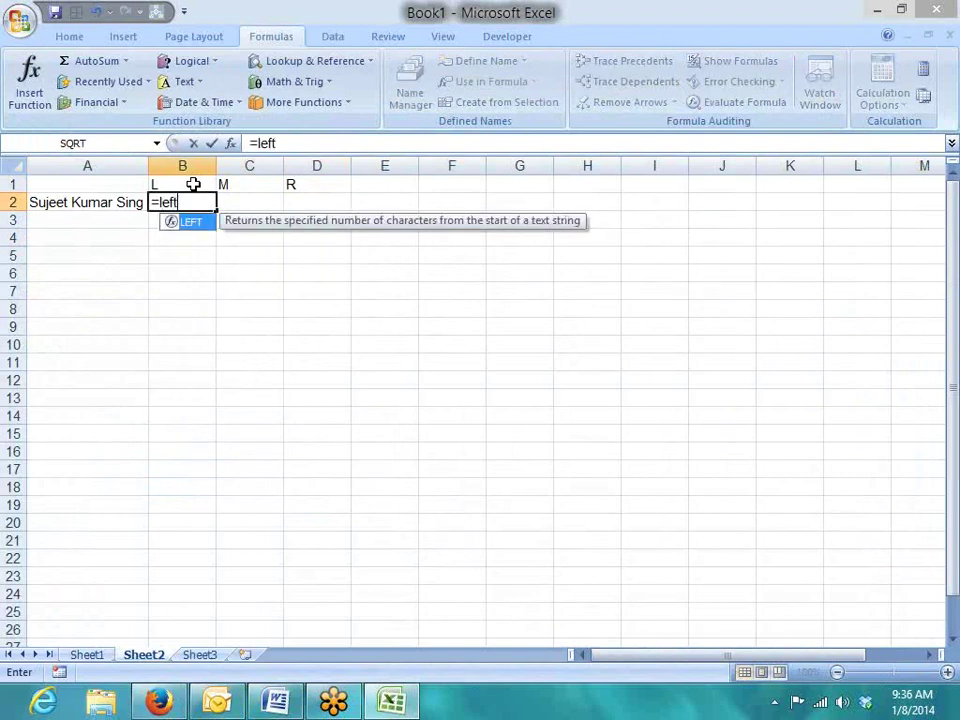
key("Tab")
key("Left")
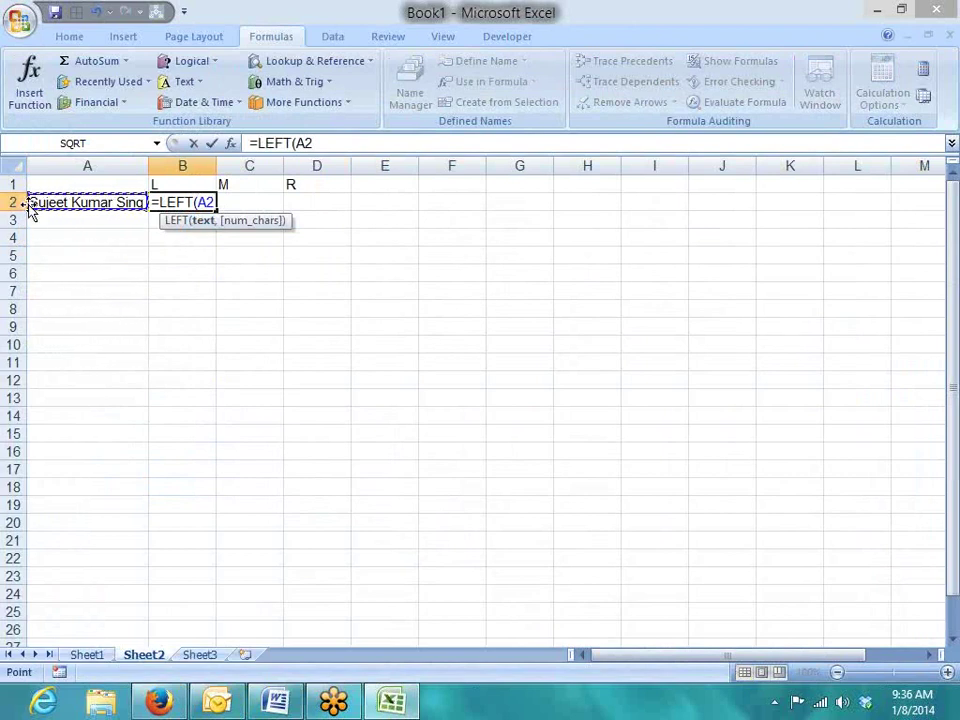
type(",5")
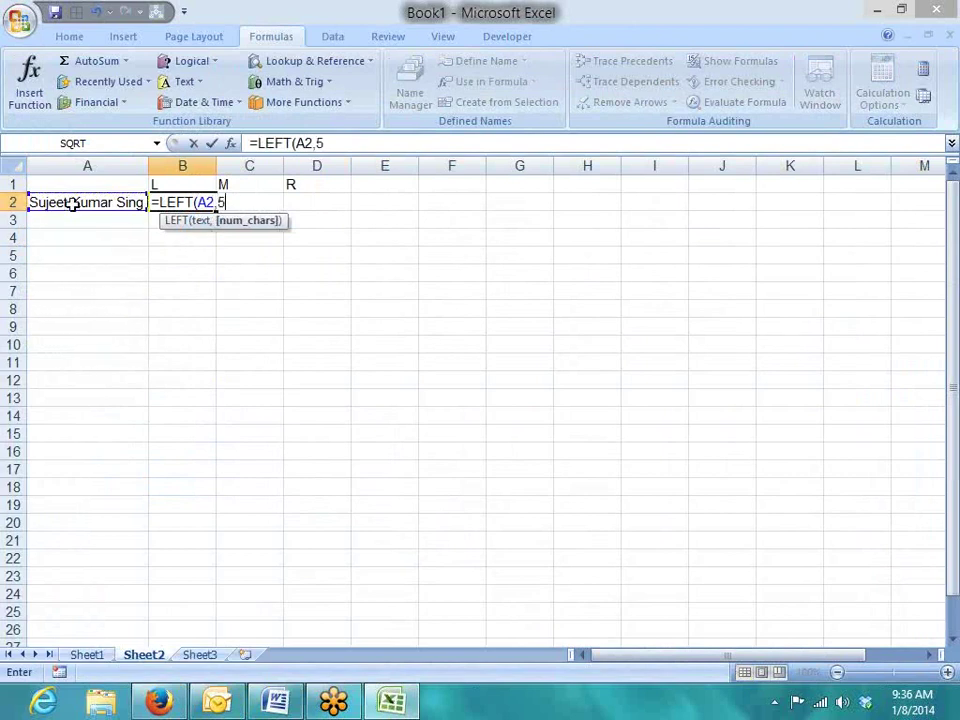
type(")")
key("Return")
key("Up")
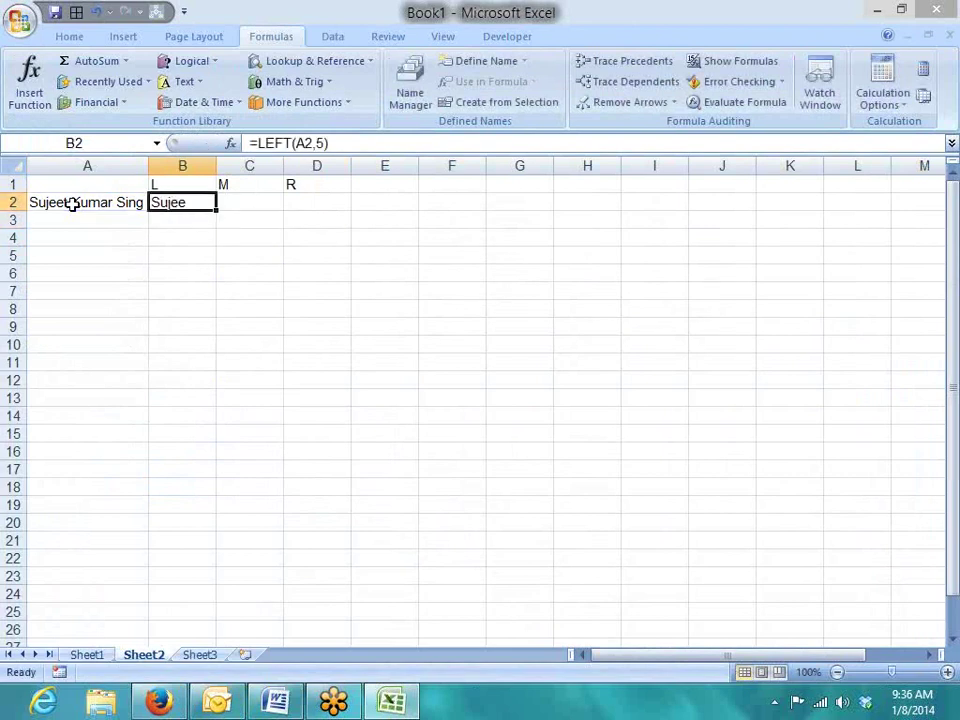
left_click(332, 143)
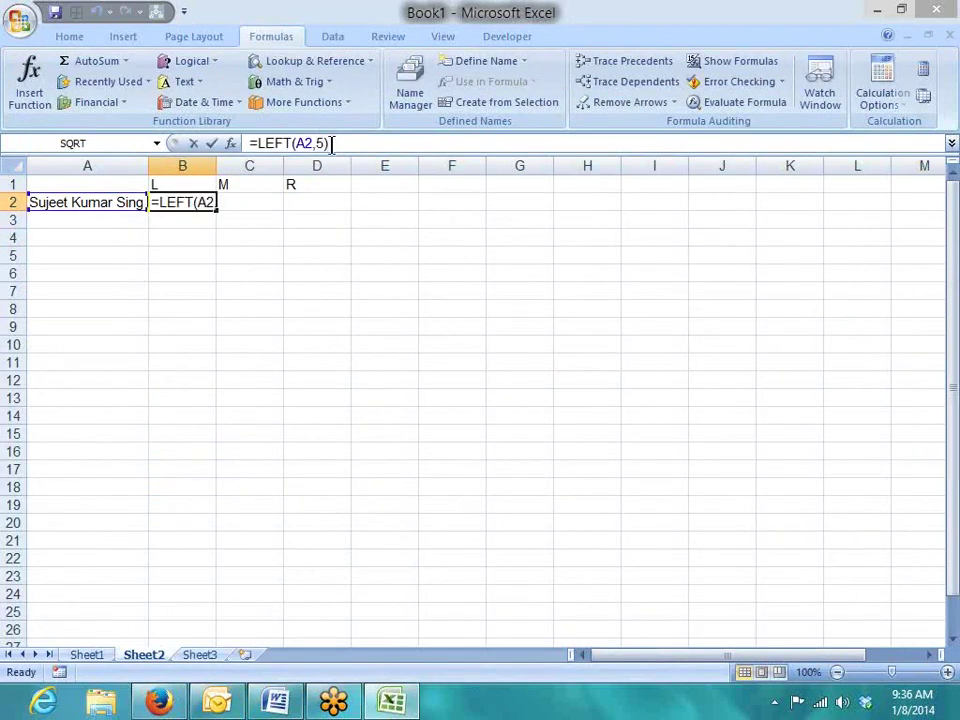
key("BackSpace")
type("6")
key("Return")
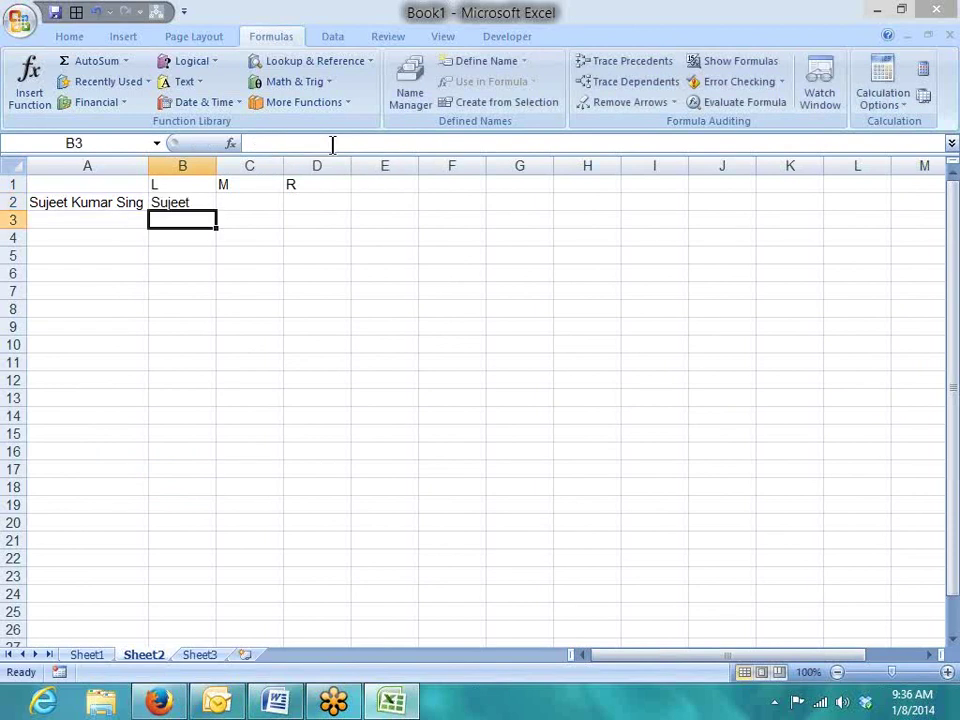
key("Up")
key("Right")
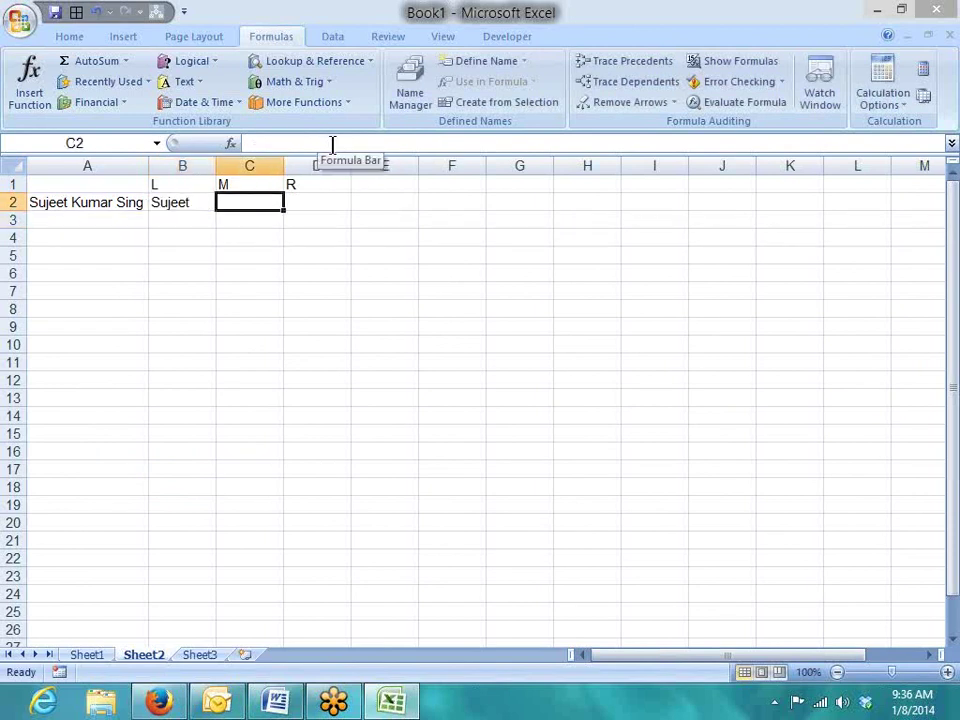
Enter =MID(A2,8,5) in C2 to extract the middle name
type("=mid")
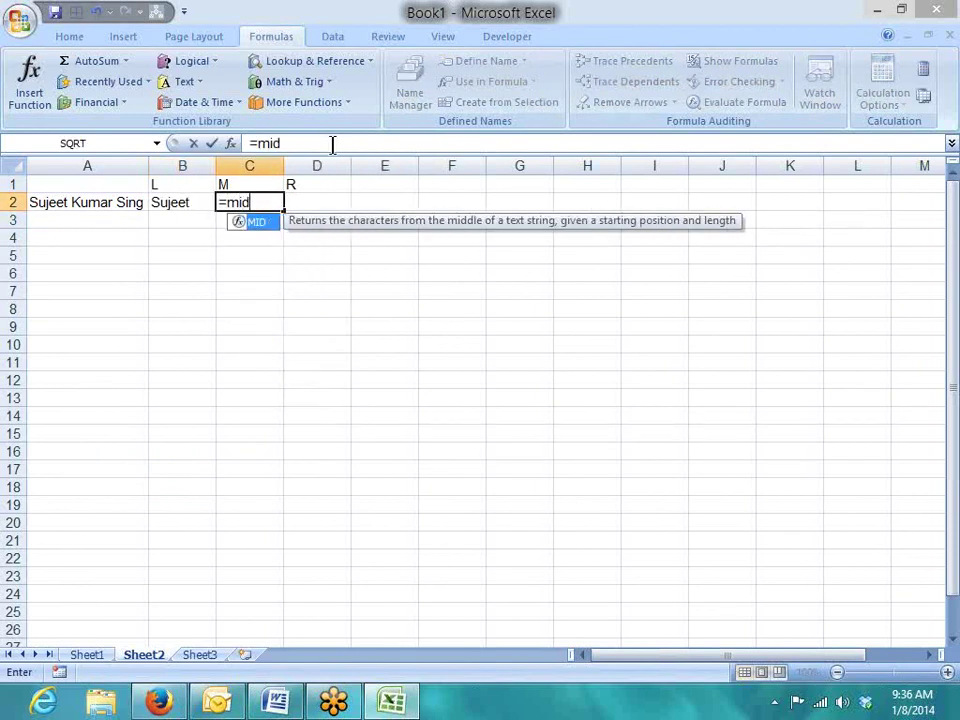
key("Tab")
key("Left")
key("Left")
type(",")
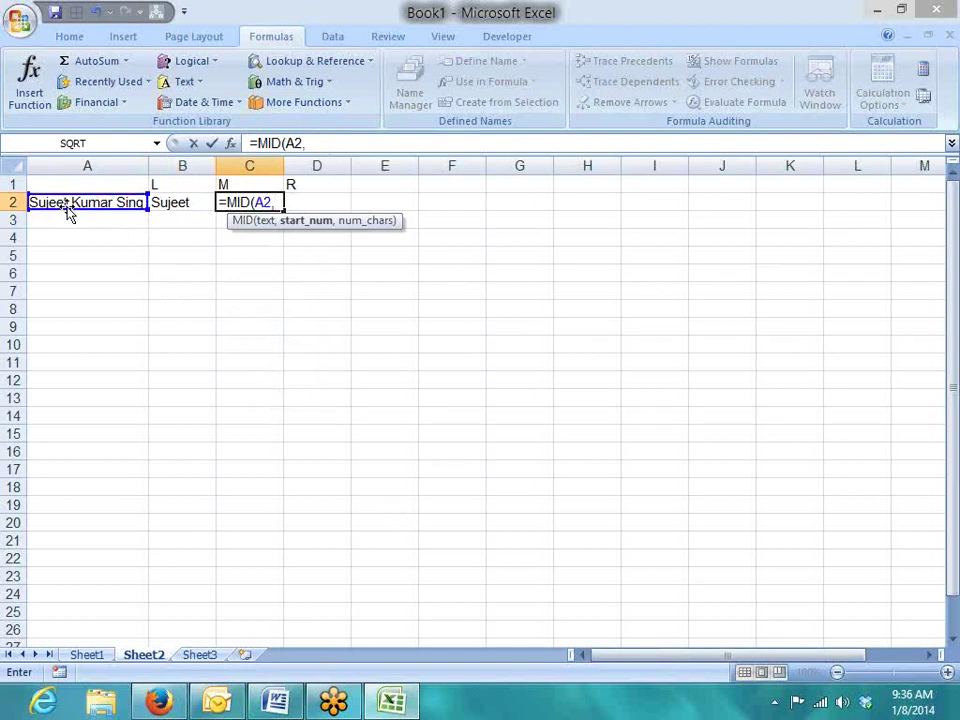
type("78")
key("BackSpace")
key("BackSpace")
type("8")
type(",")
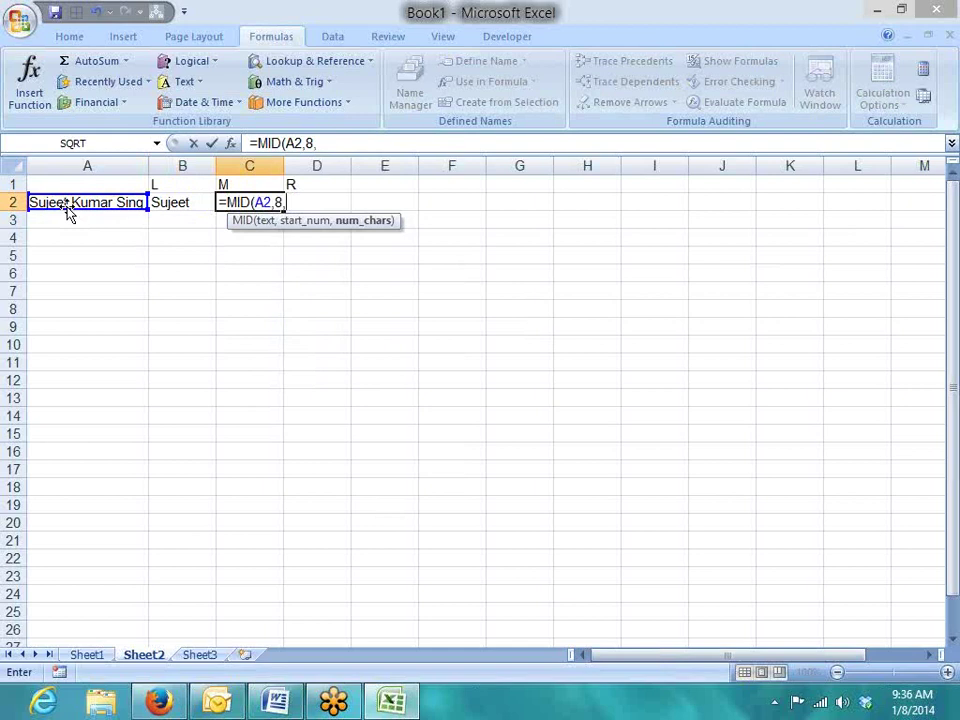
type("5")
key("Return")
key("Up")
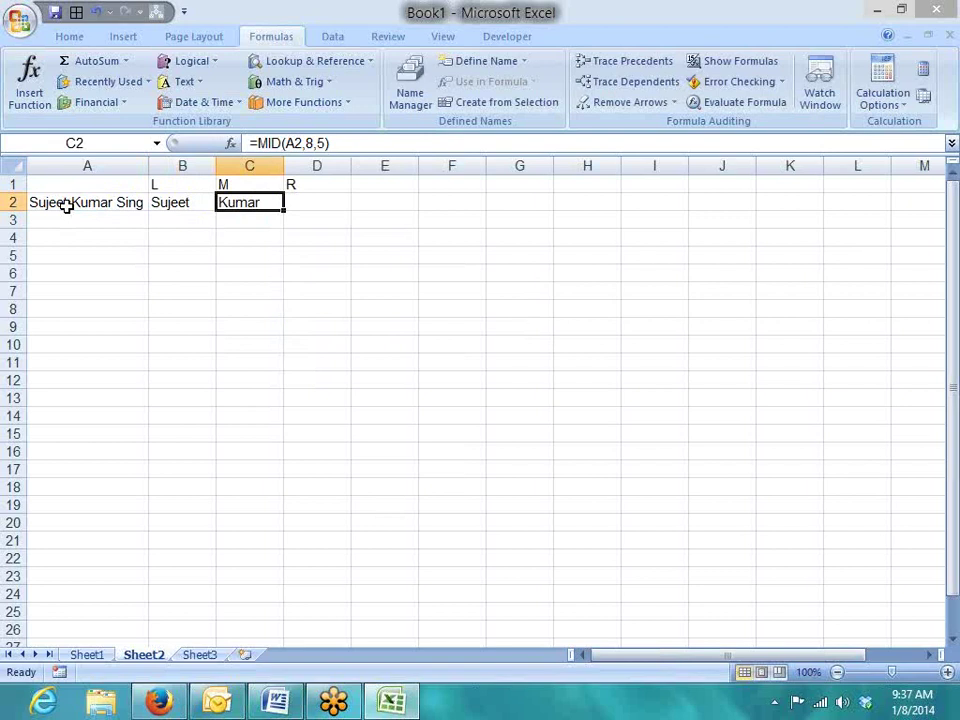
left_click(302, 200)
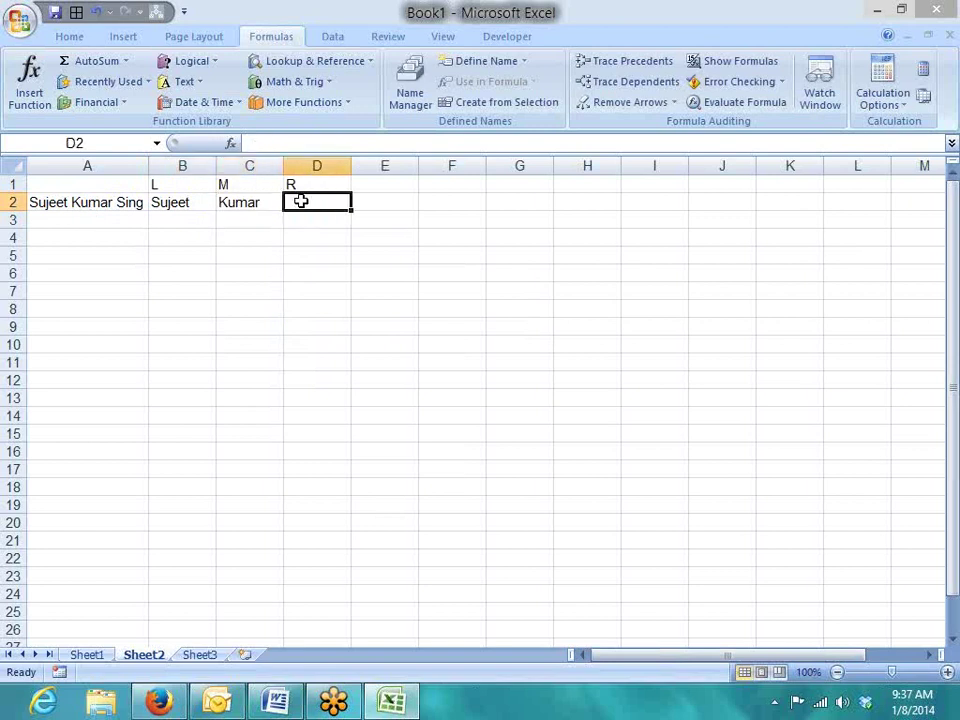
Enter =RIGHT(A2,5) in D2 to extract the last name
type("=ri")
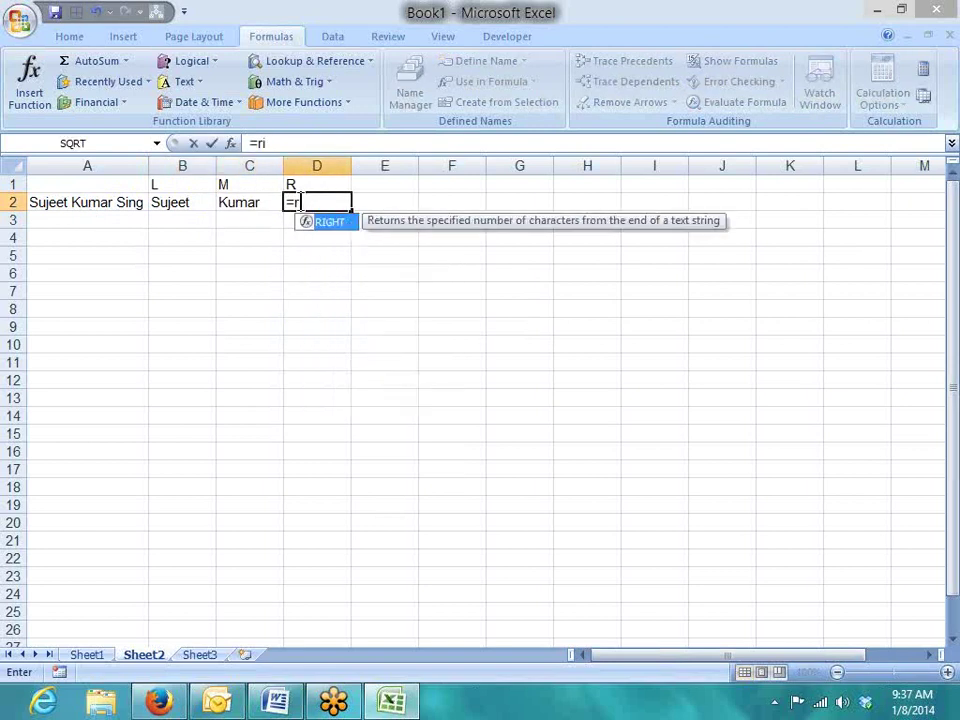
key("Tab")
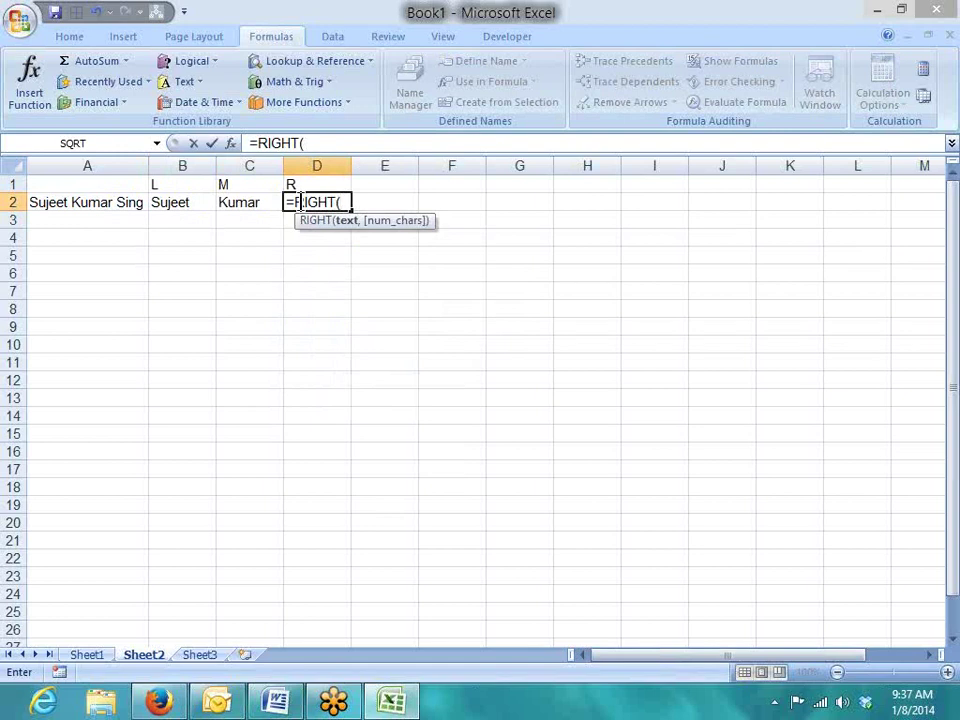
key("Return")
key("Return")
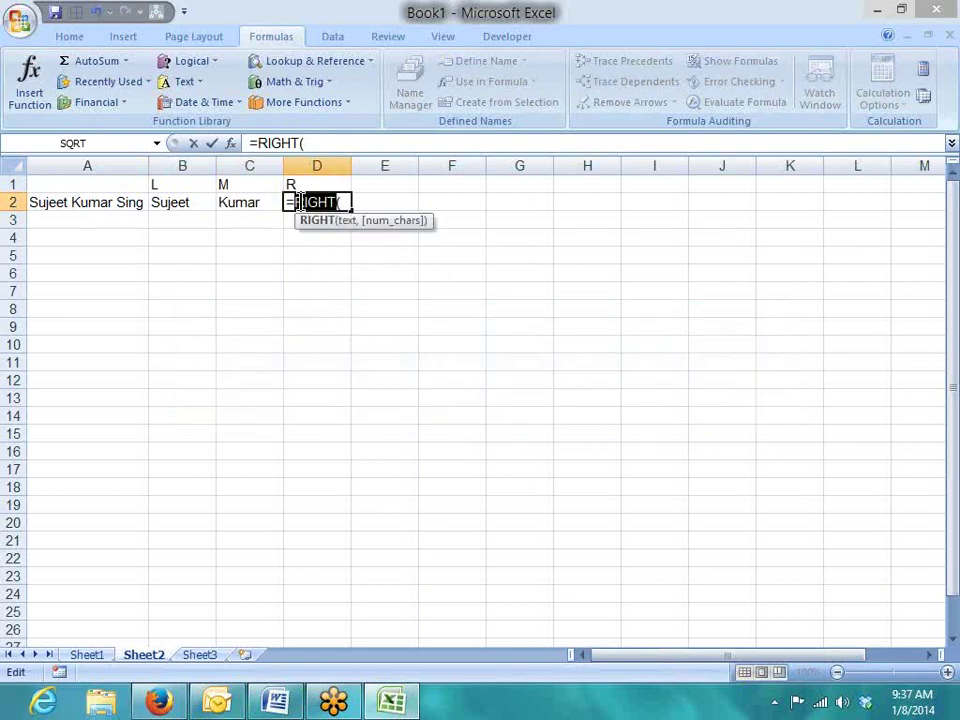
key("End")
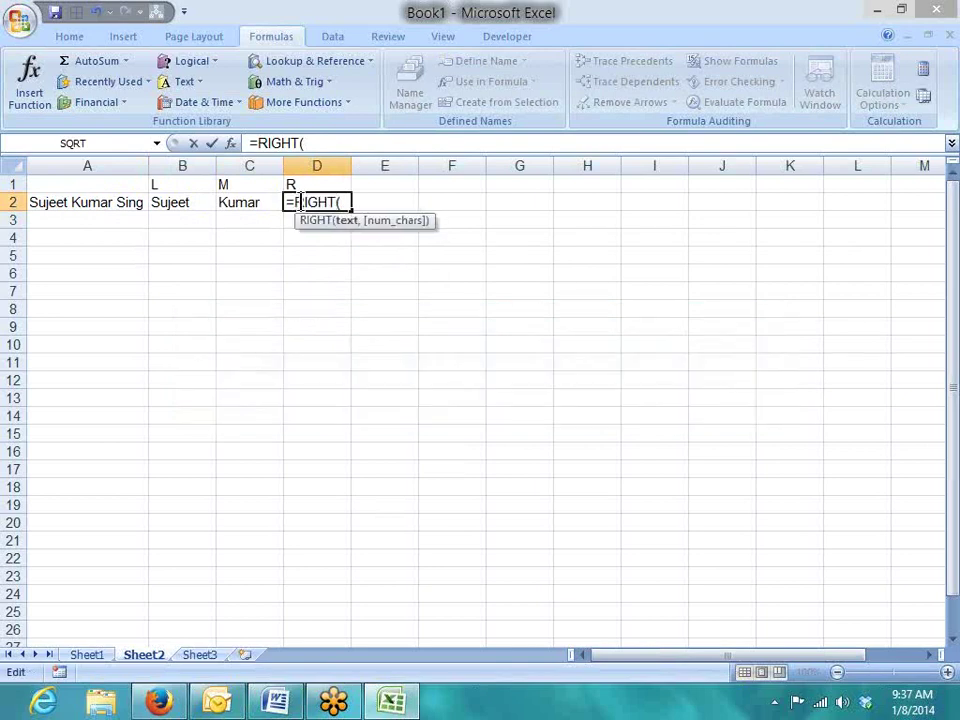
left_click(52, 203)
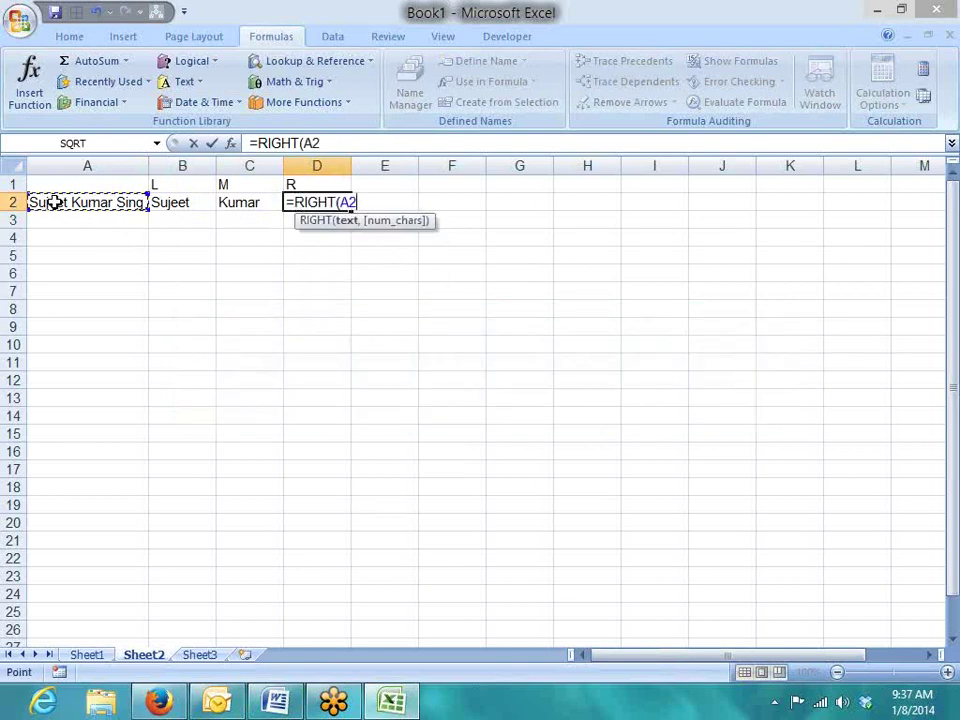
type(",")
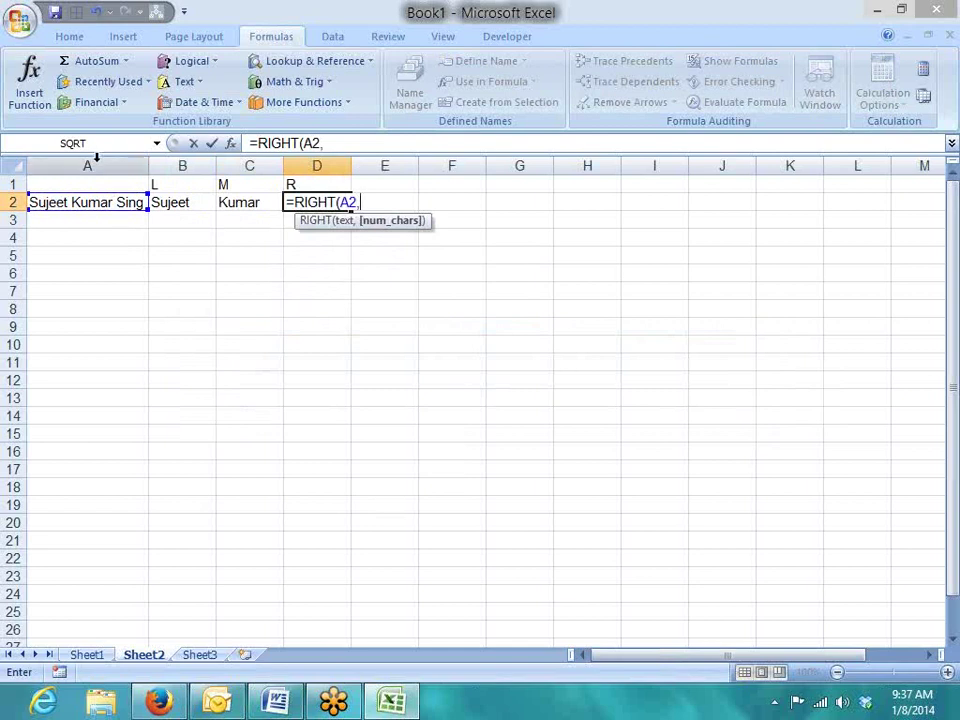
type("5")
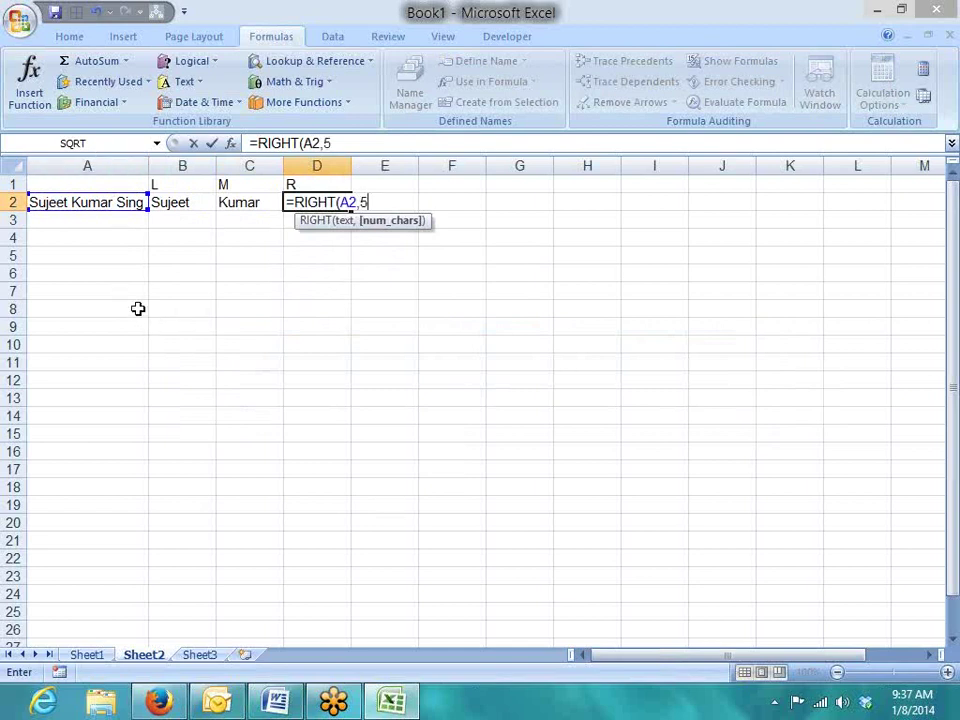
key("Return")
key("Up")
key("Left")
key("Left")
key("Left")
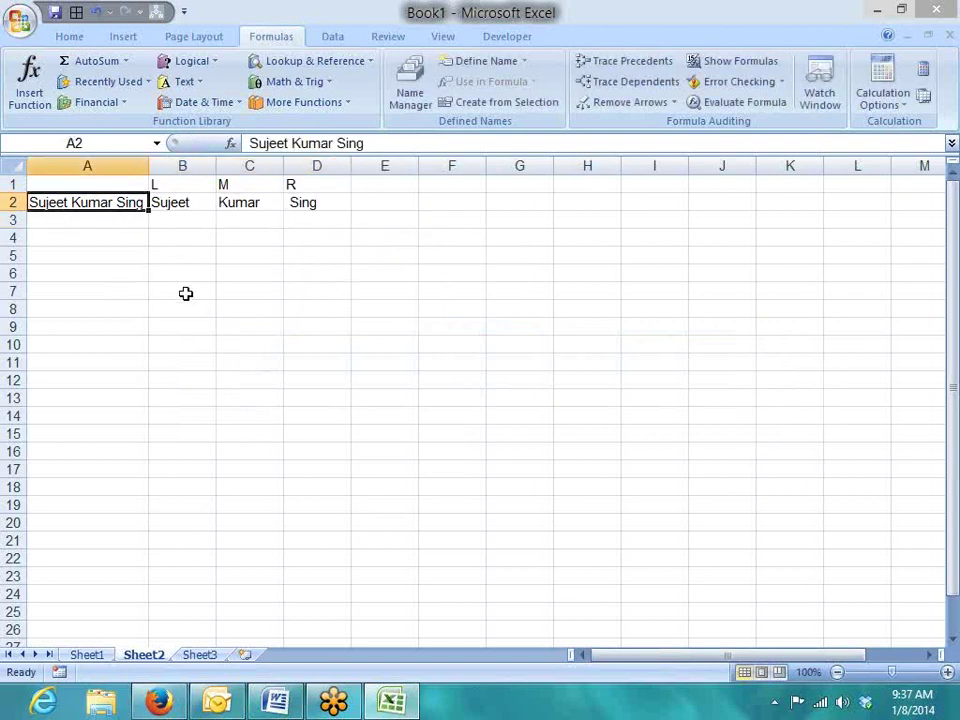
Add the missing final letter to the surname in A2, autofit column A, and review the three formulas
left_click(377, 146)
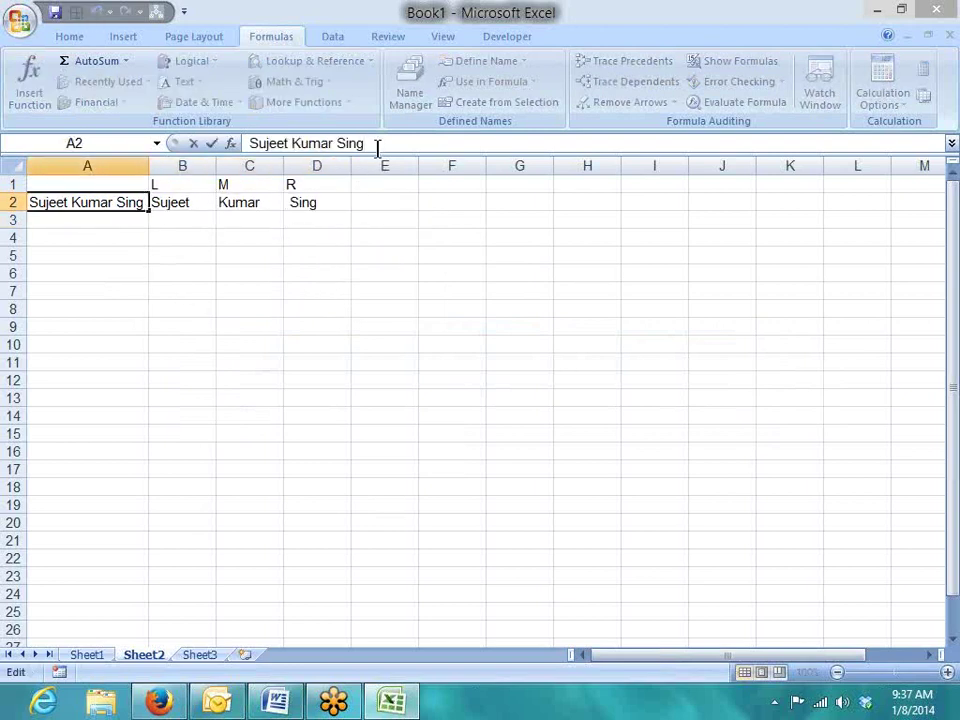
type("h")
key("Return")
key("Right")
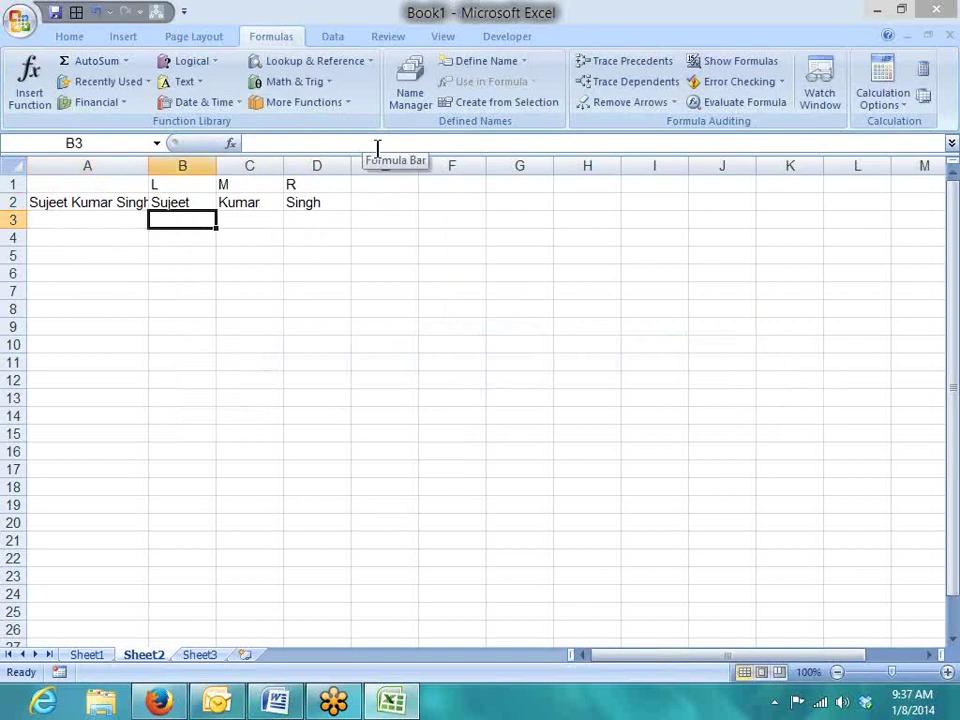
key("Right")
key("Right")
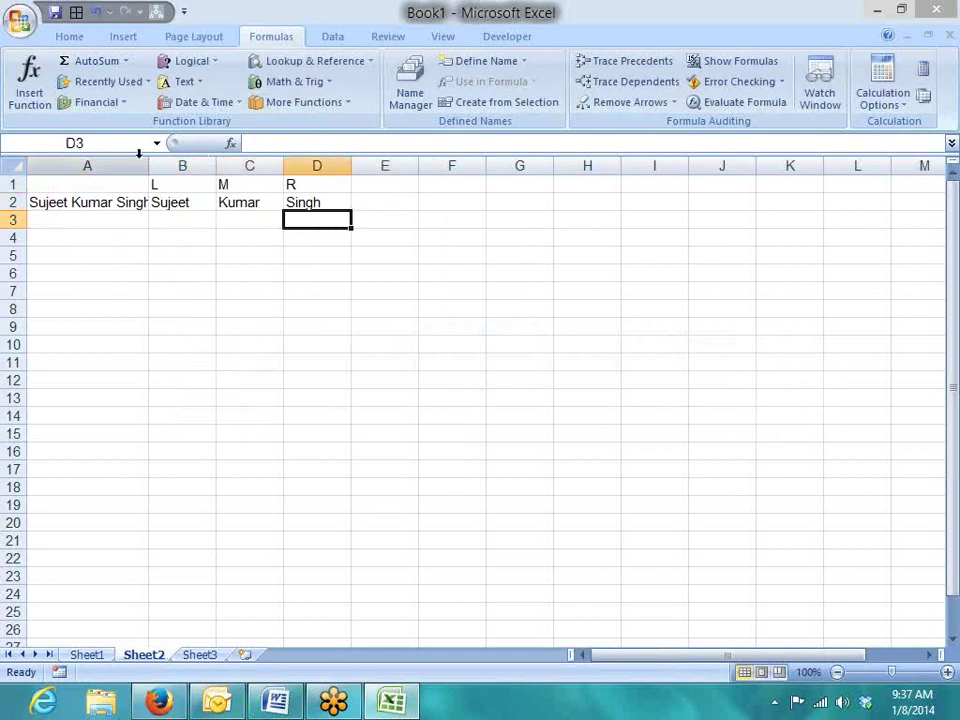
double_click(148, 167)
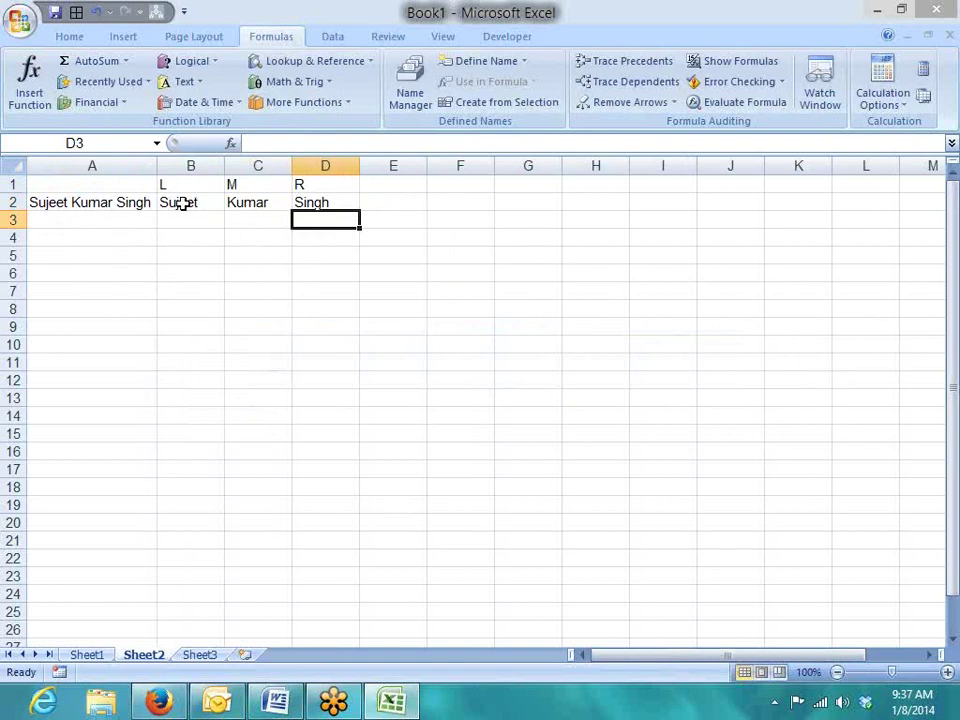
left_click(184, 202)
left_click(258, 203)
left_click(338, 205)
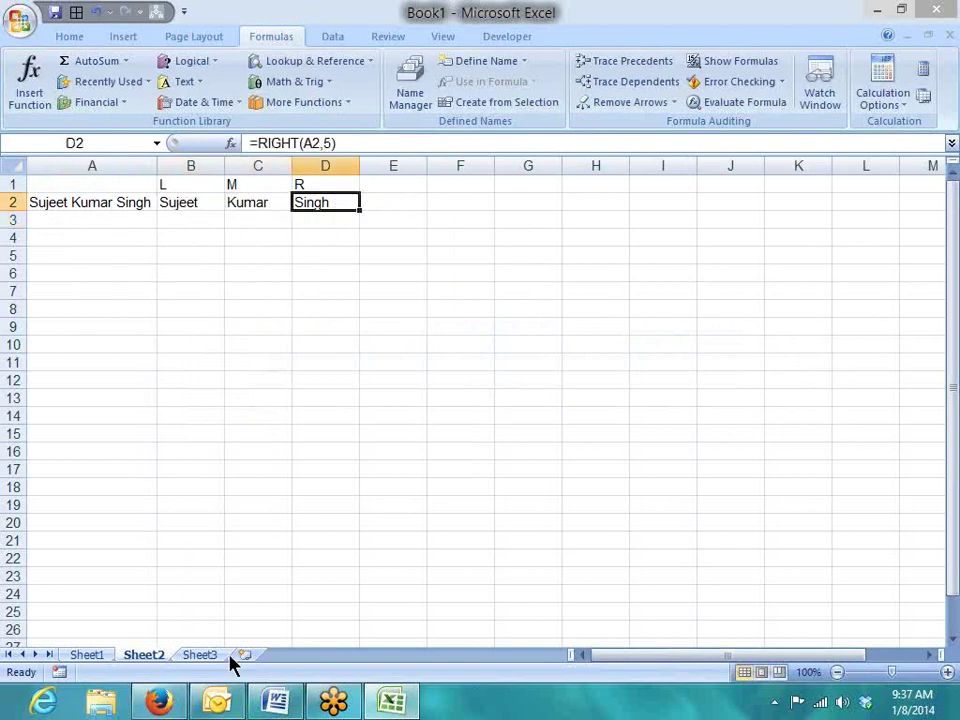
Enter the first e-mail address in A7 and headings ID and Site in B6:C6
left_click(112, 288)
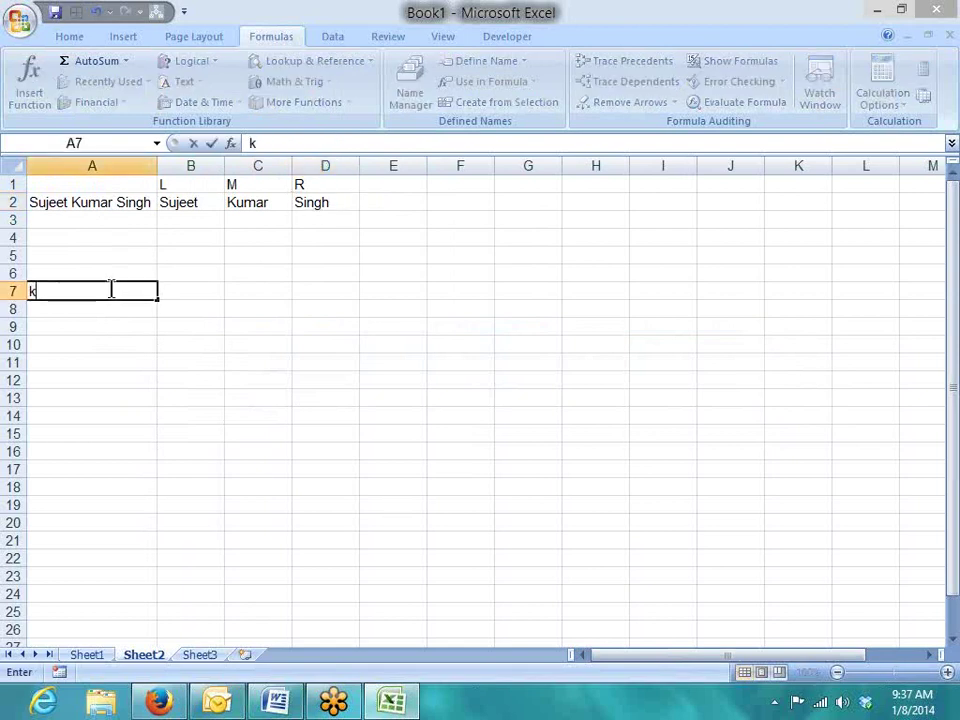
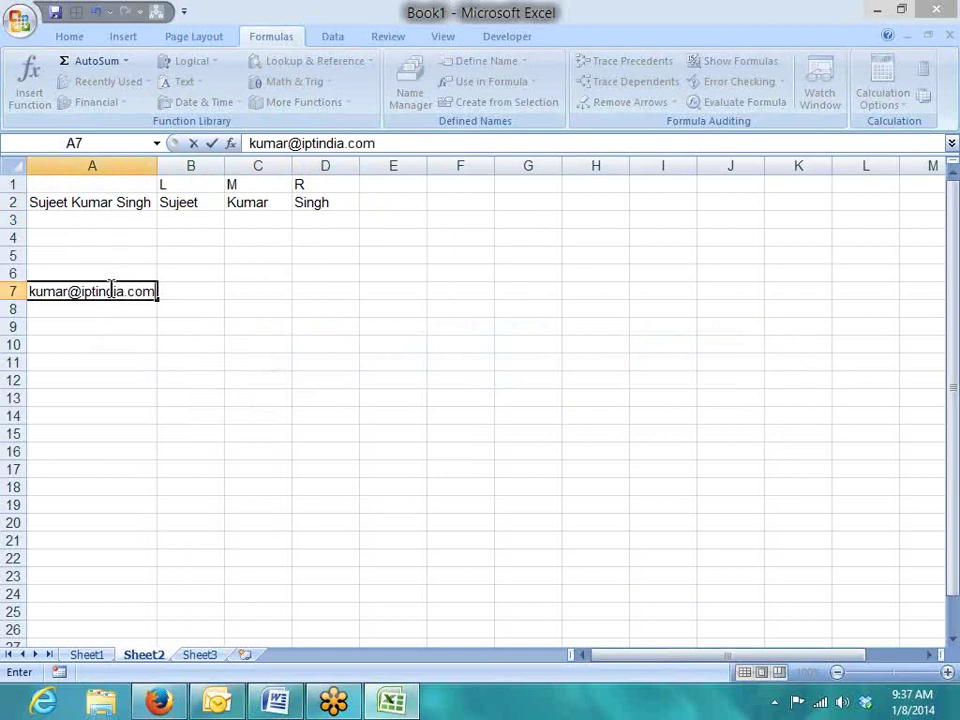
key("Return")
left_click(198, 278)
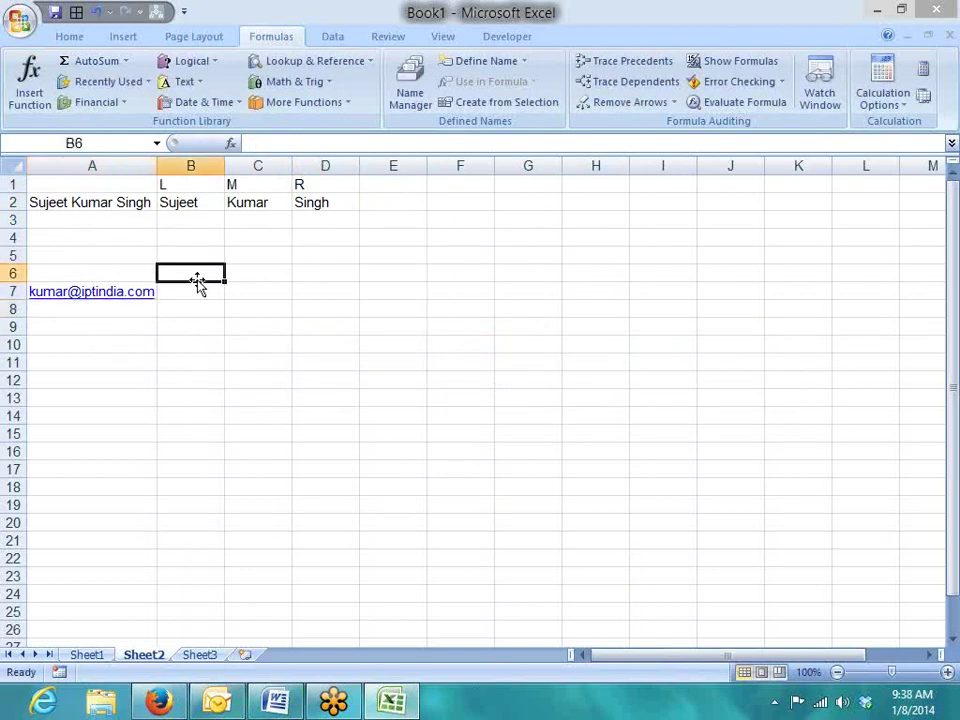
type("ID")
key("Tab")
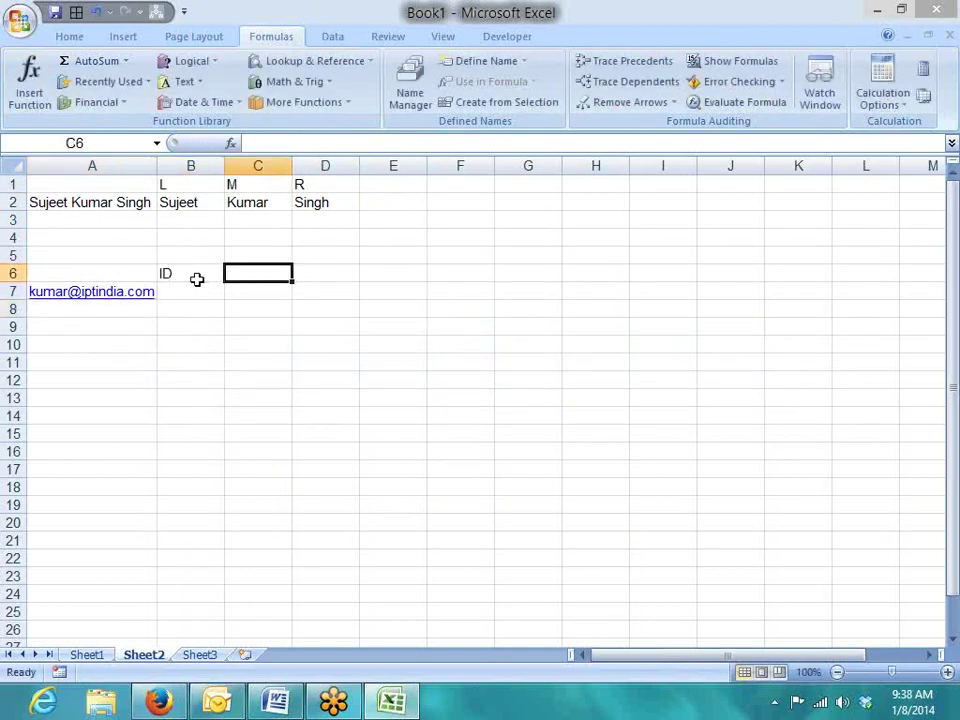
type("Sit")
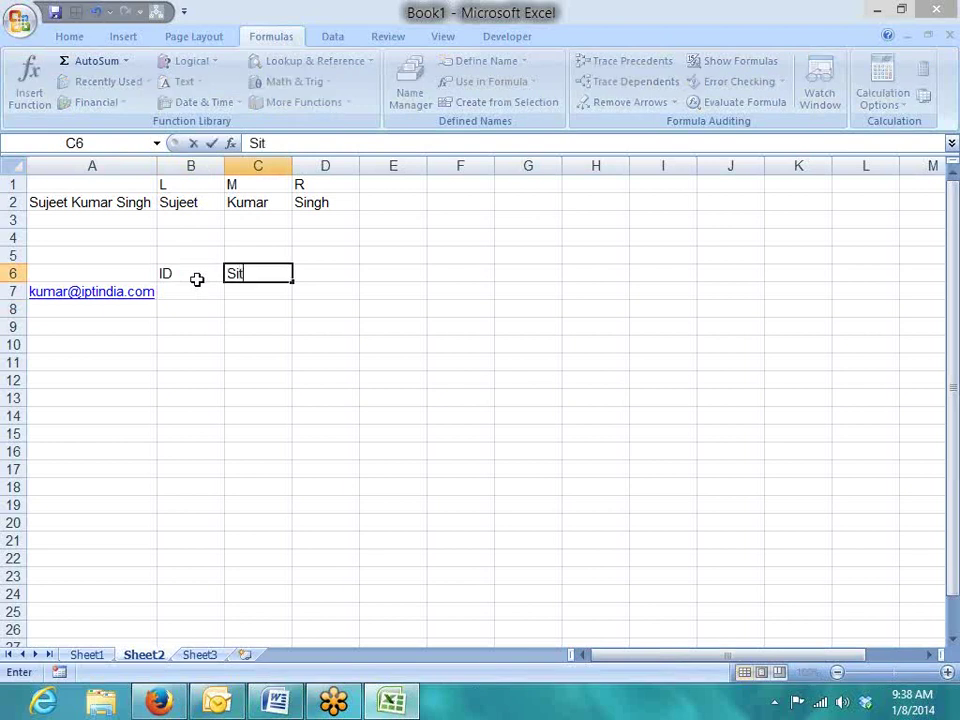
type("e")
key("Down")
key("Down")
key("Left")
key("Left")
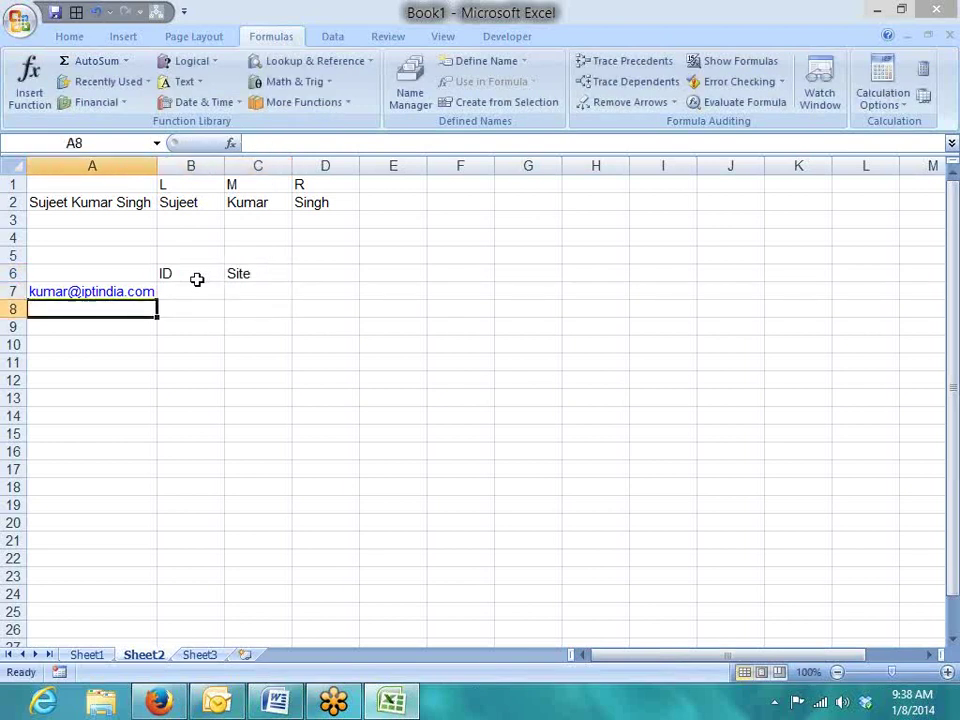
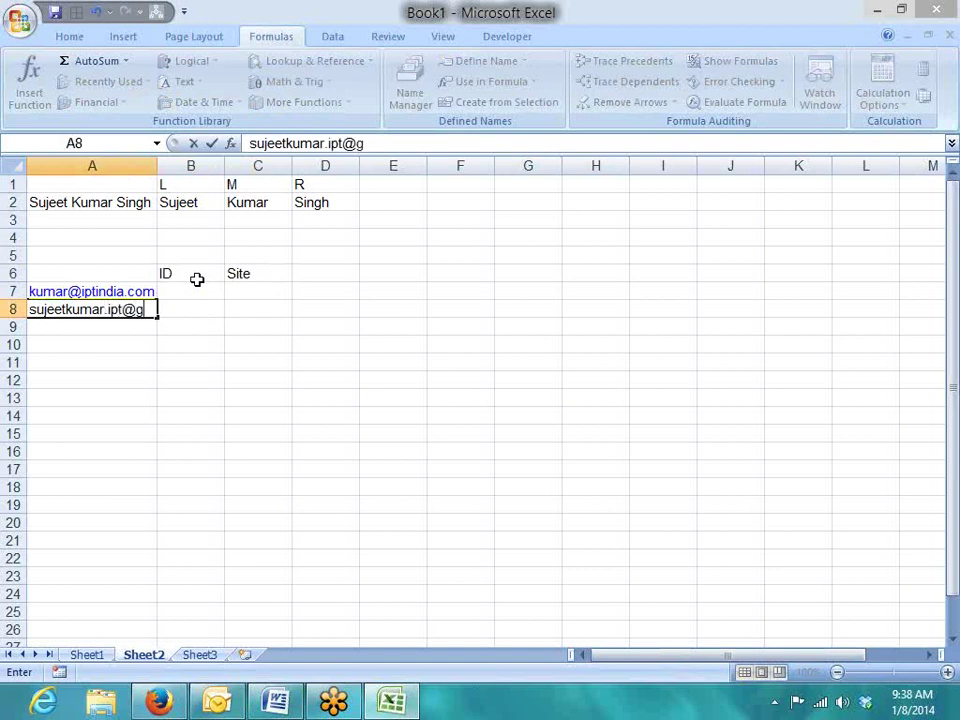
Enter the second e-mail address in A8 and widen column A to fit
key("Return")
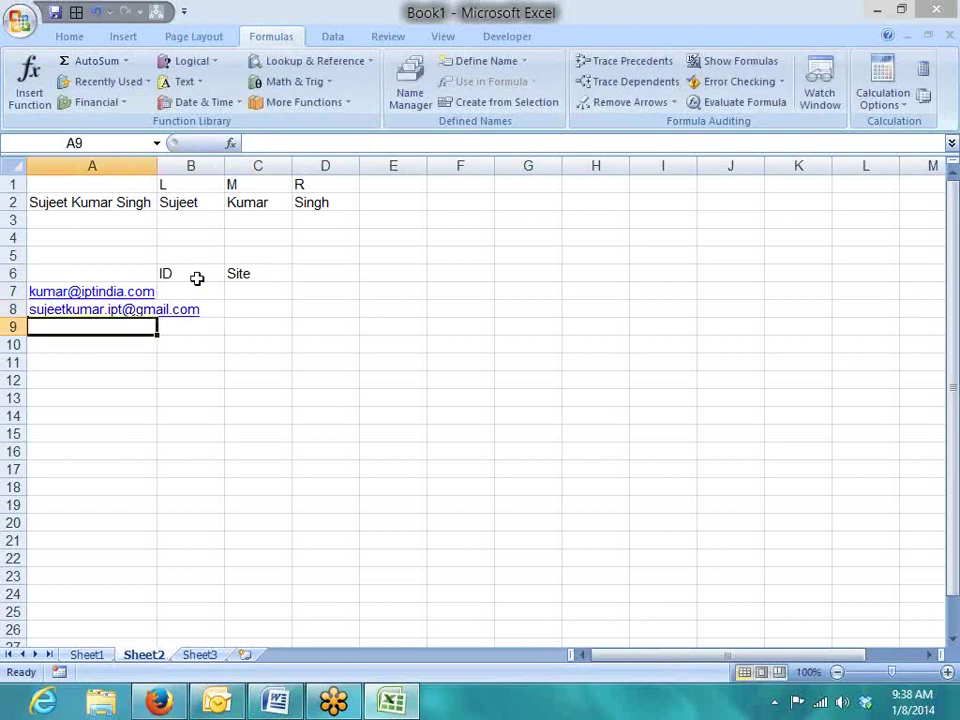
left_click_drag(157, 165, 207, 165)
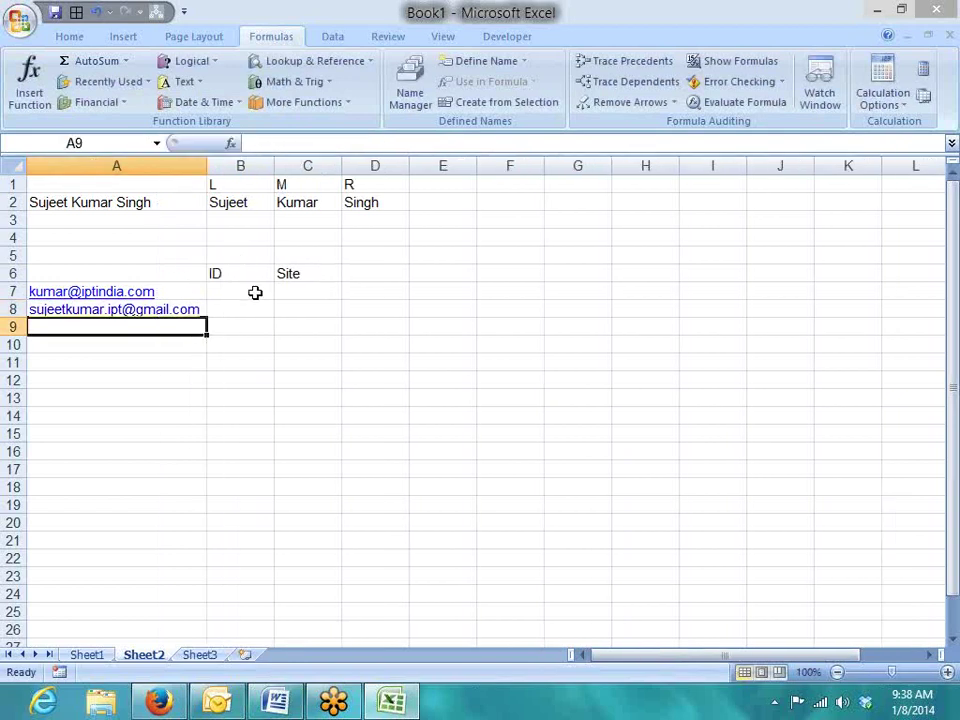
left_click_drag(255, 291, 307, 291)
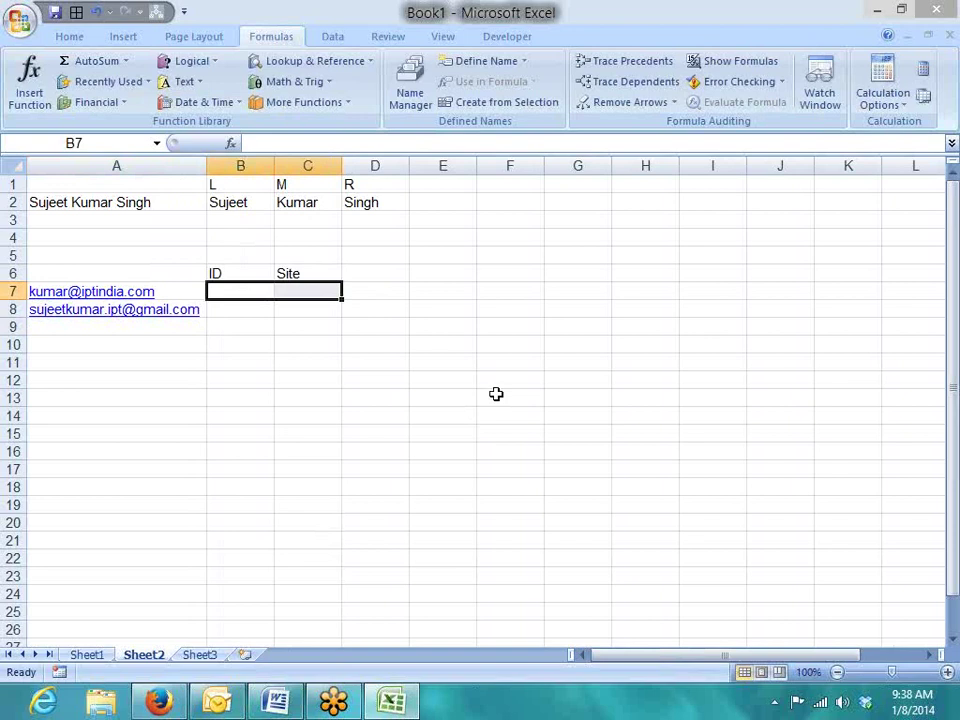
Enter =LEFT(A7,5) in B7 to pull the user ID from the first address
key("Left")
key("Right")
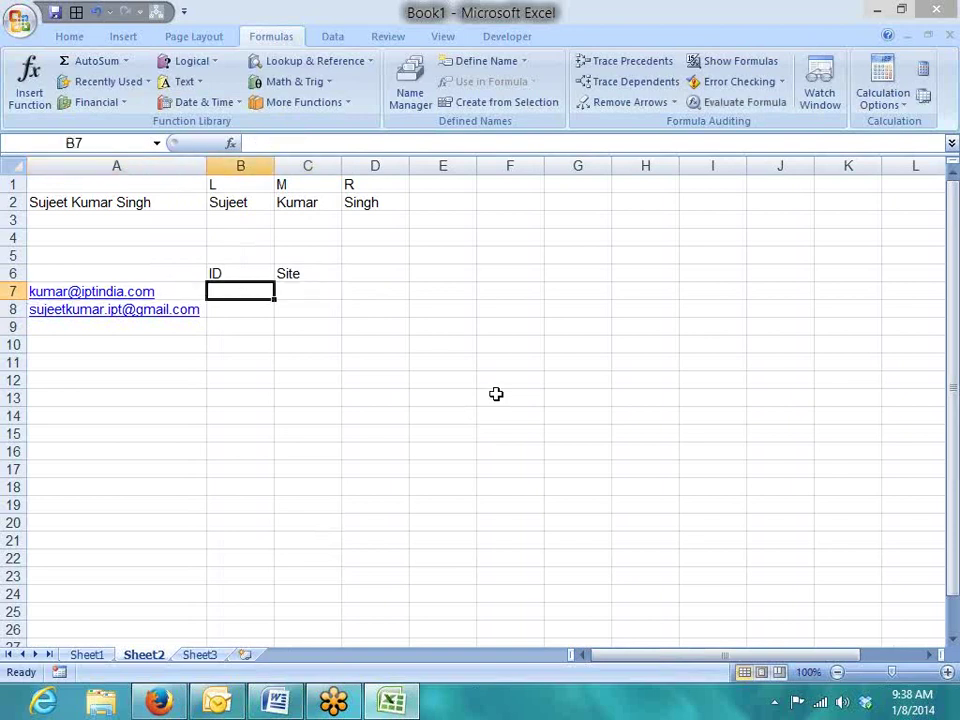
type("=lef")
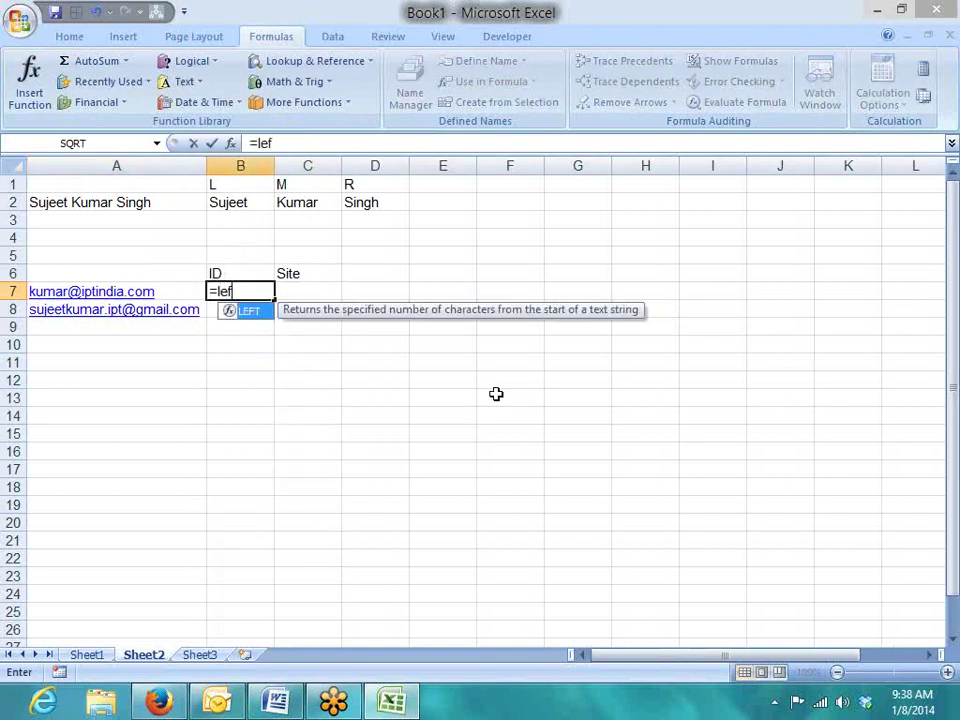
type("t(")
key("Left")
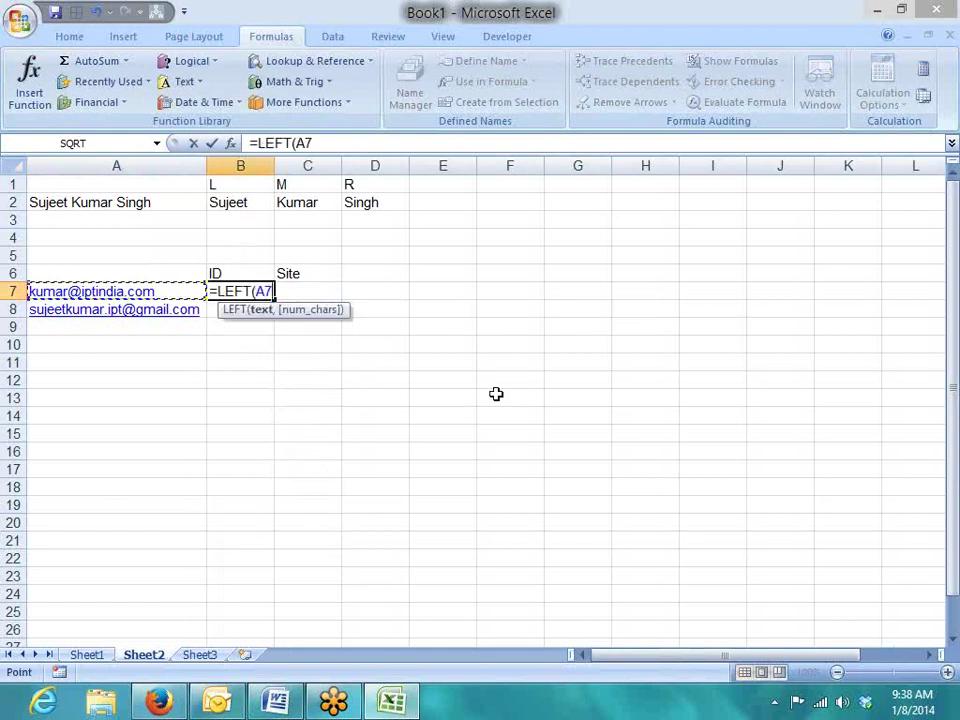
type(",5")
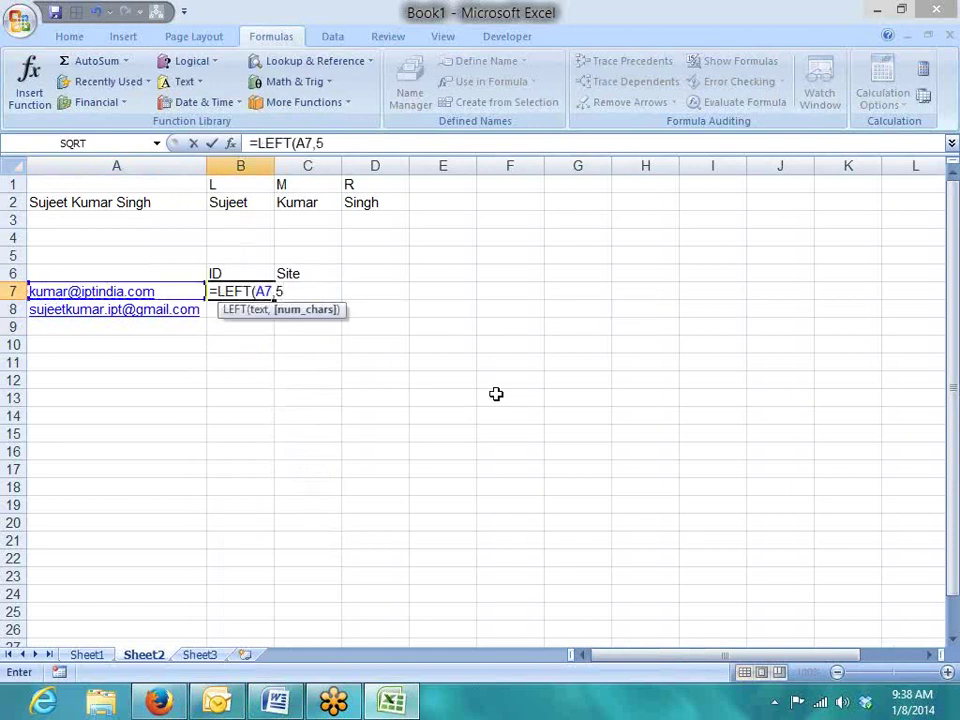
key("Return")
key("Up")
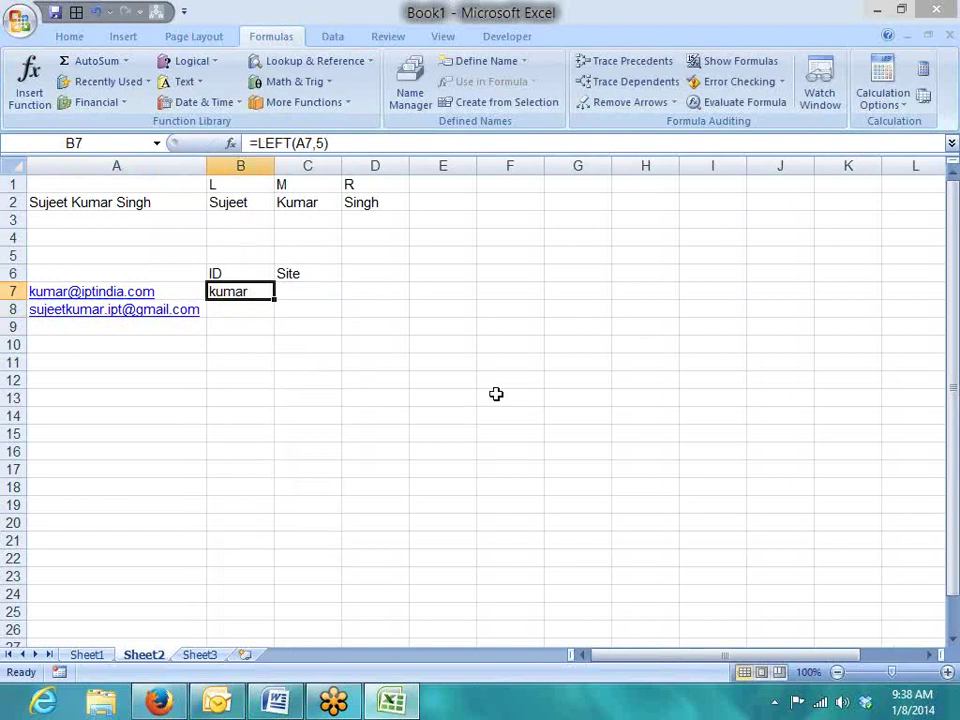
Copy the LEFT formula down to B8 with Ctrl+D, then clear B8 again
key("Down")
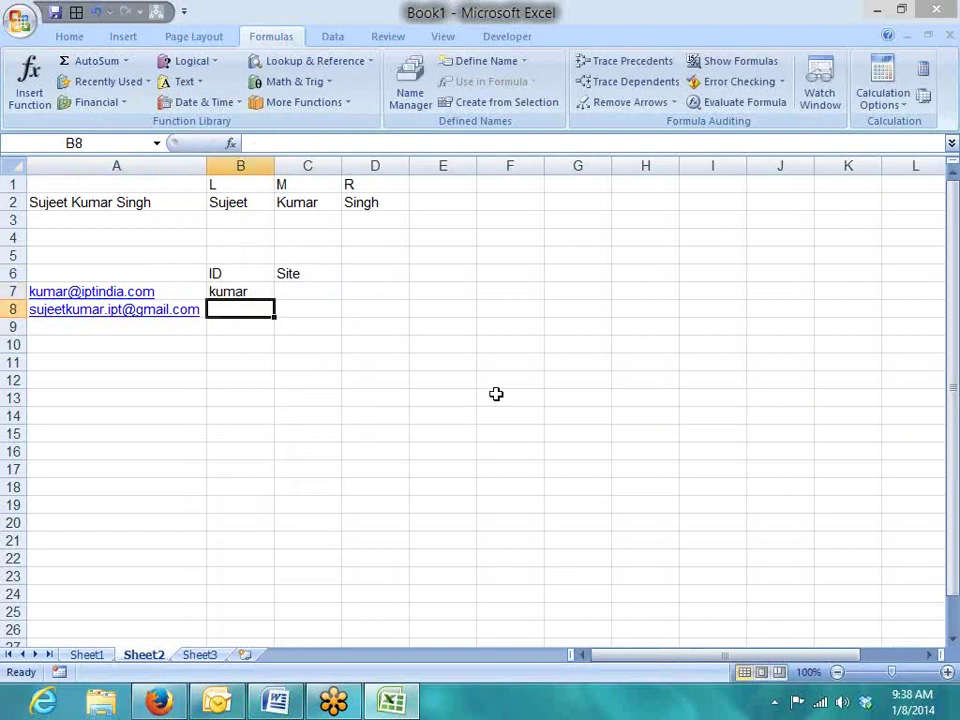
key("ctrl+d")
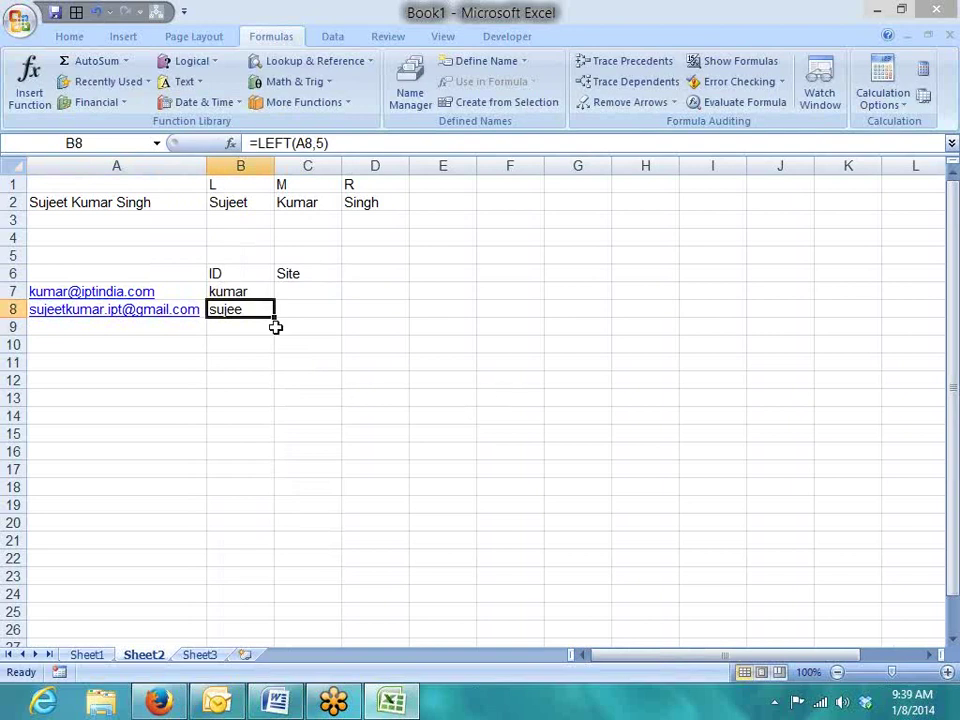
key("Up")
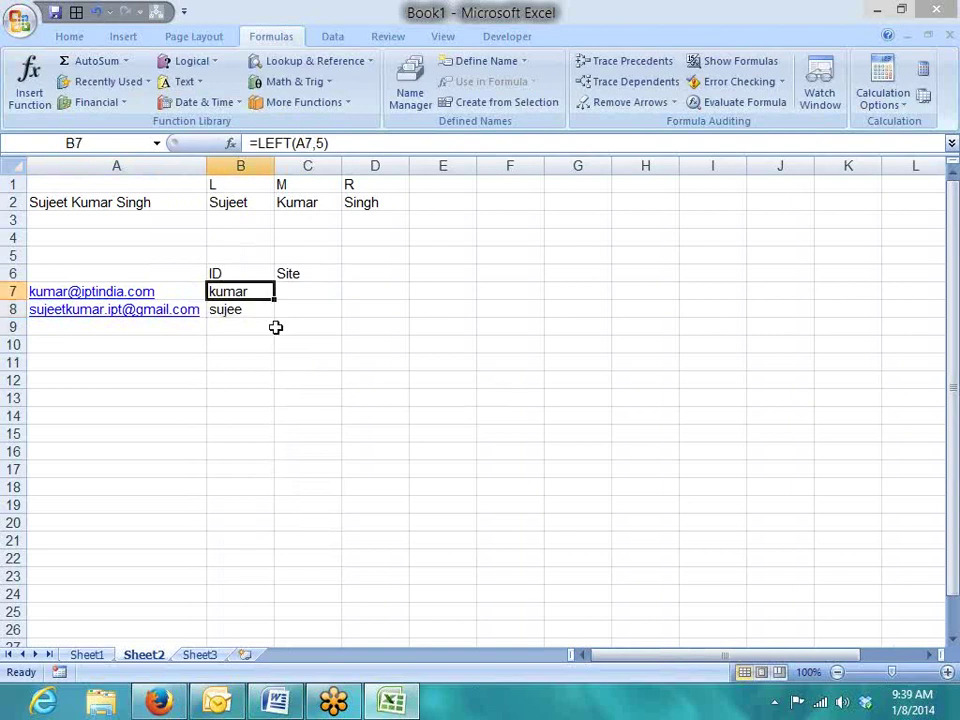
key("Down")
key("Delete")
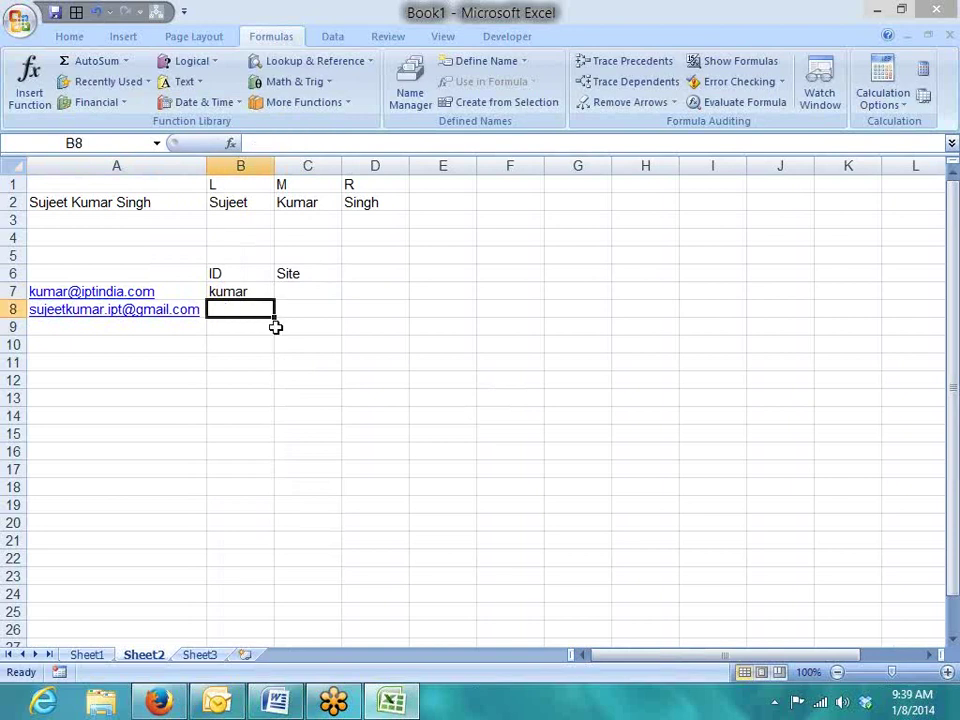
key("Up")
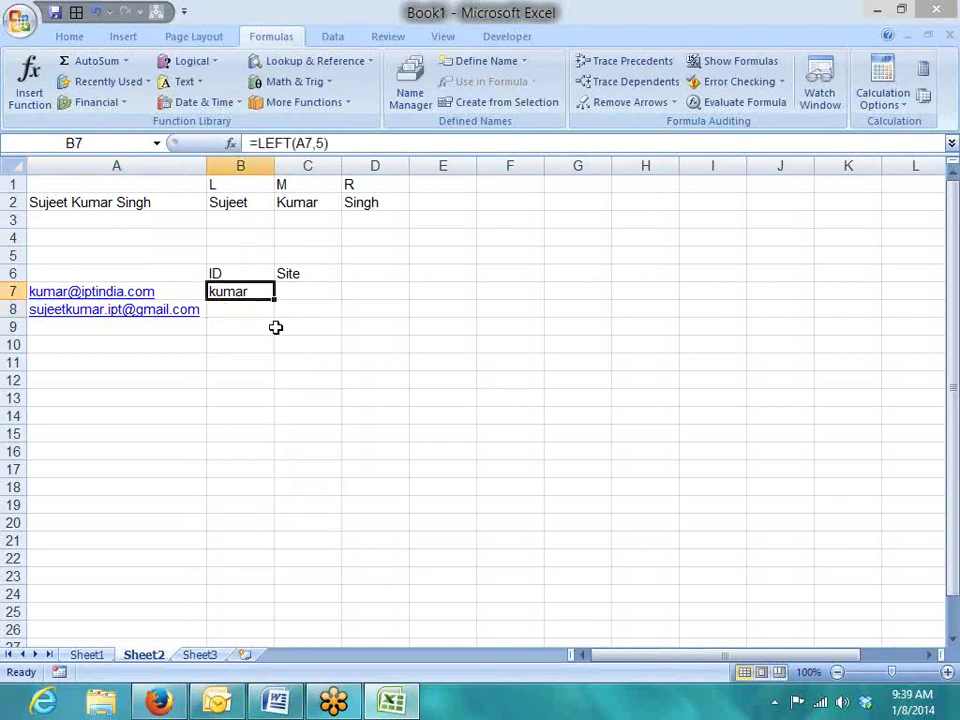
key("Down")
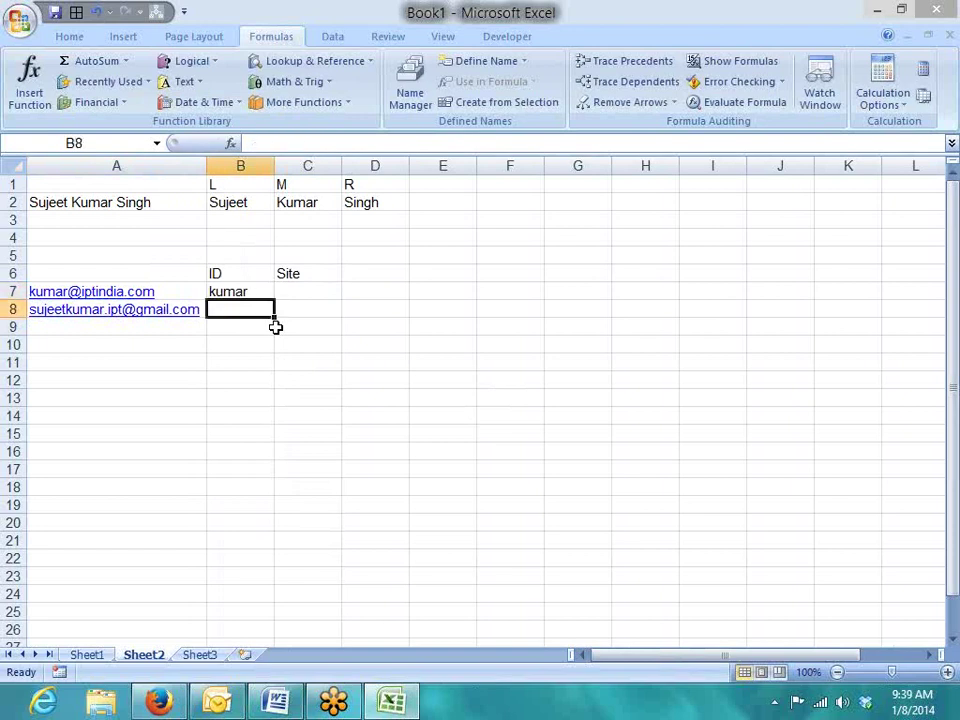
Enter =FIND("@",A7,1) in B8, which returns 6 as the @ position
type("=fi")
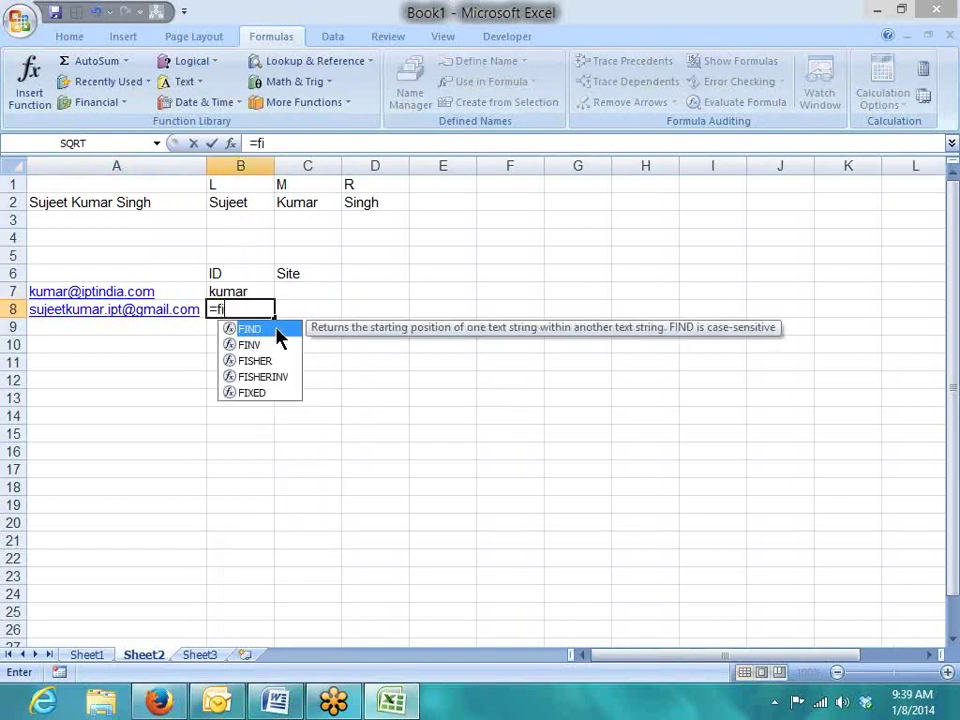
type("n")
key("Tab")
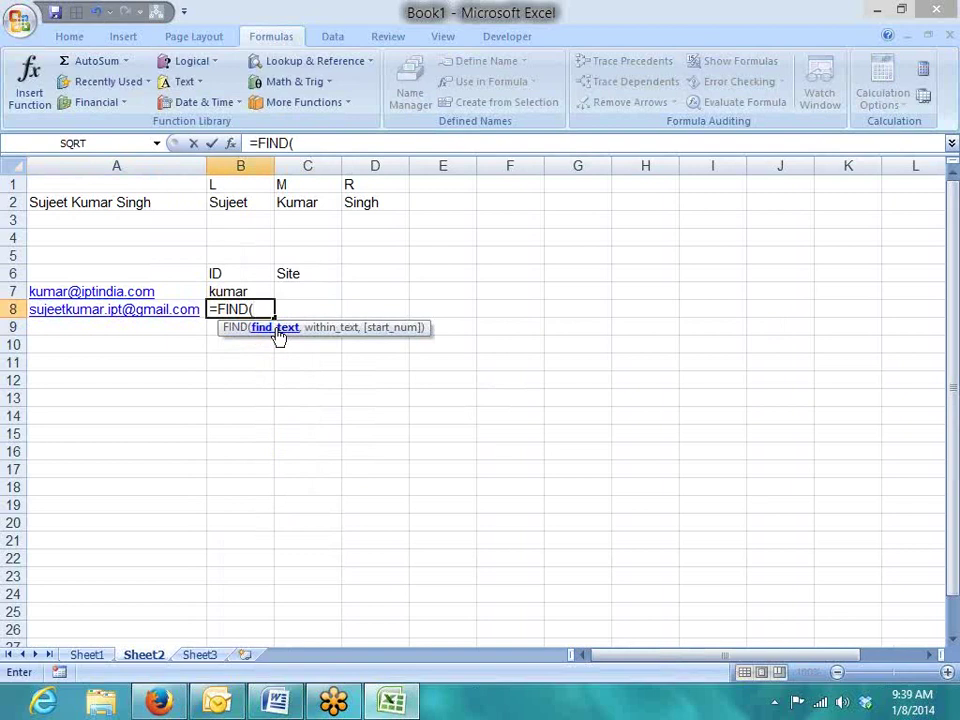
type("\"2")
key("BackSpace")
type("@\"")
type(",")
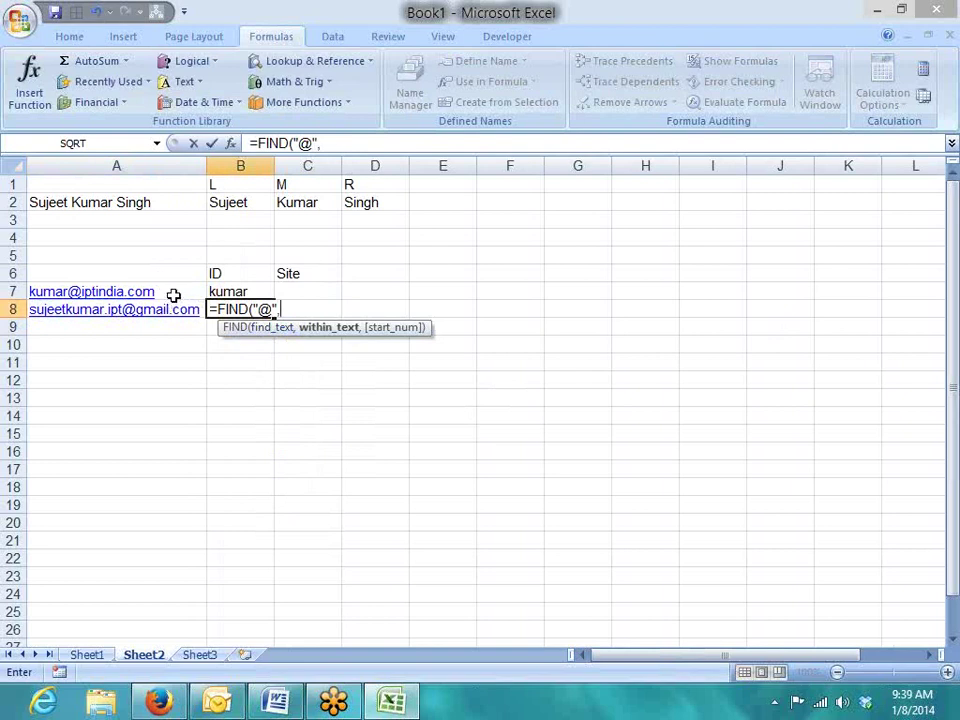
left_click(175, 296)
type(",1")
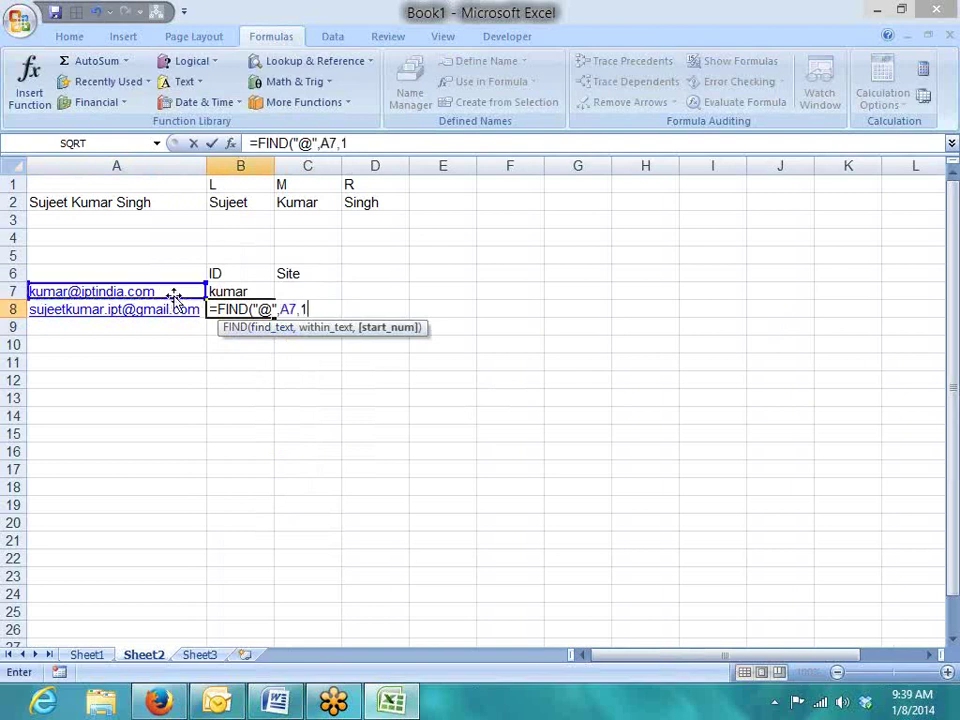
key("ctrl+Return")
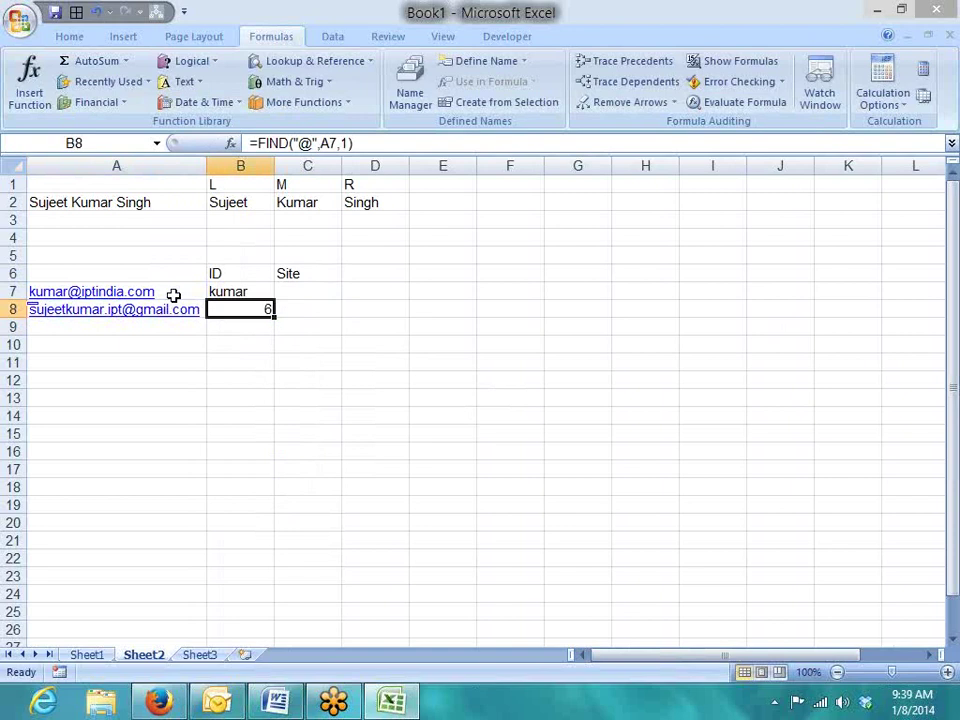
Review the FIND formula's three arguments: "@", A7 and start position 1
key("F2")
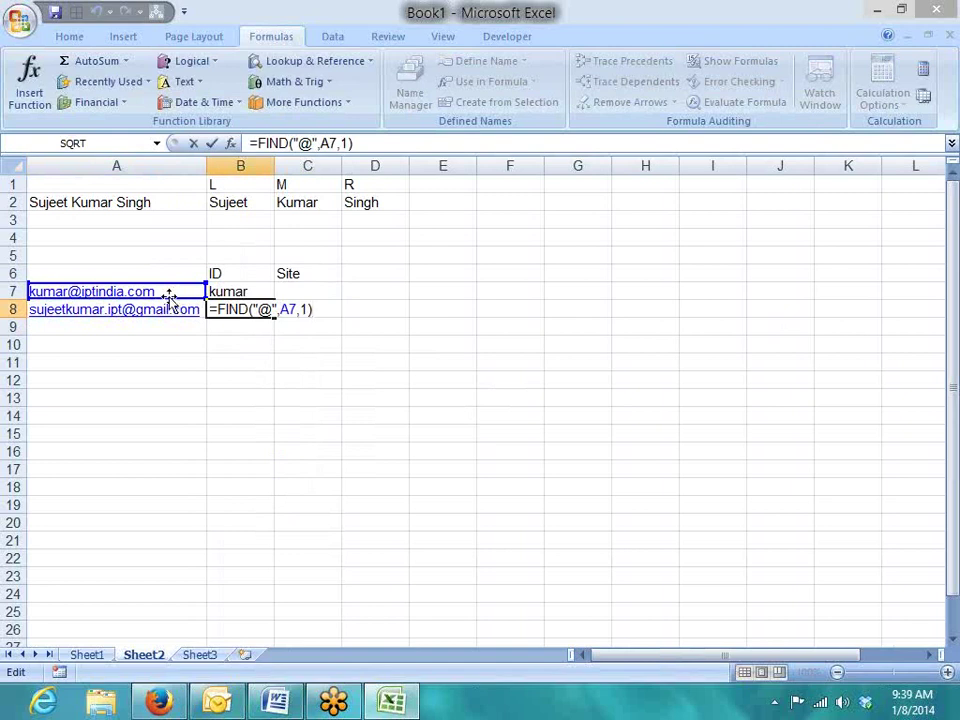
double_click(268, 308)
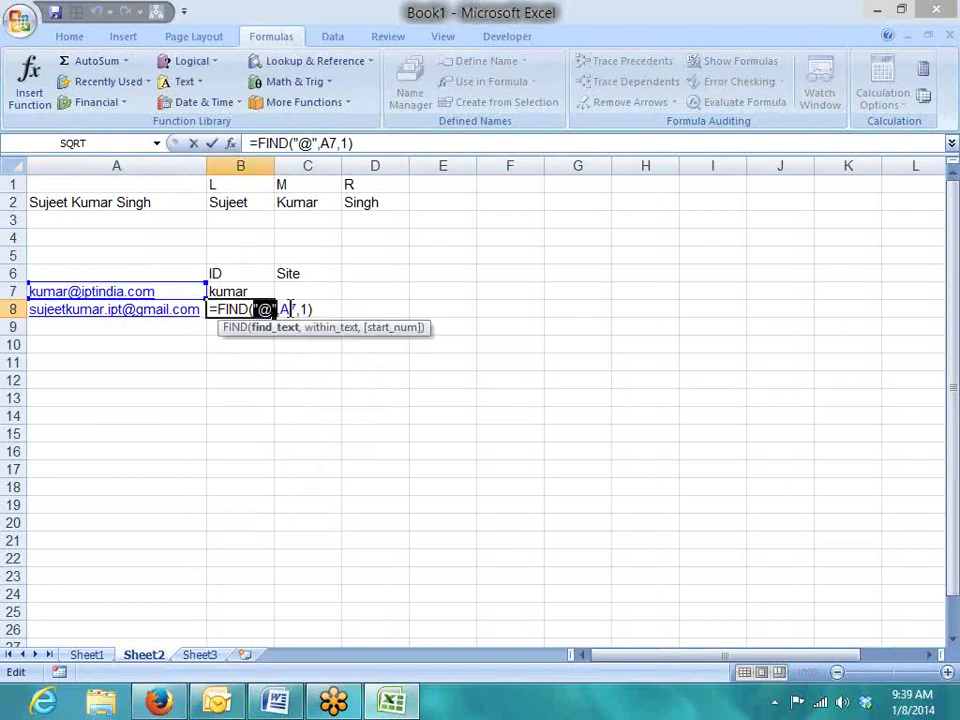
double_click(288, 309)
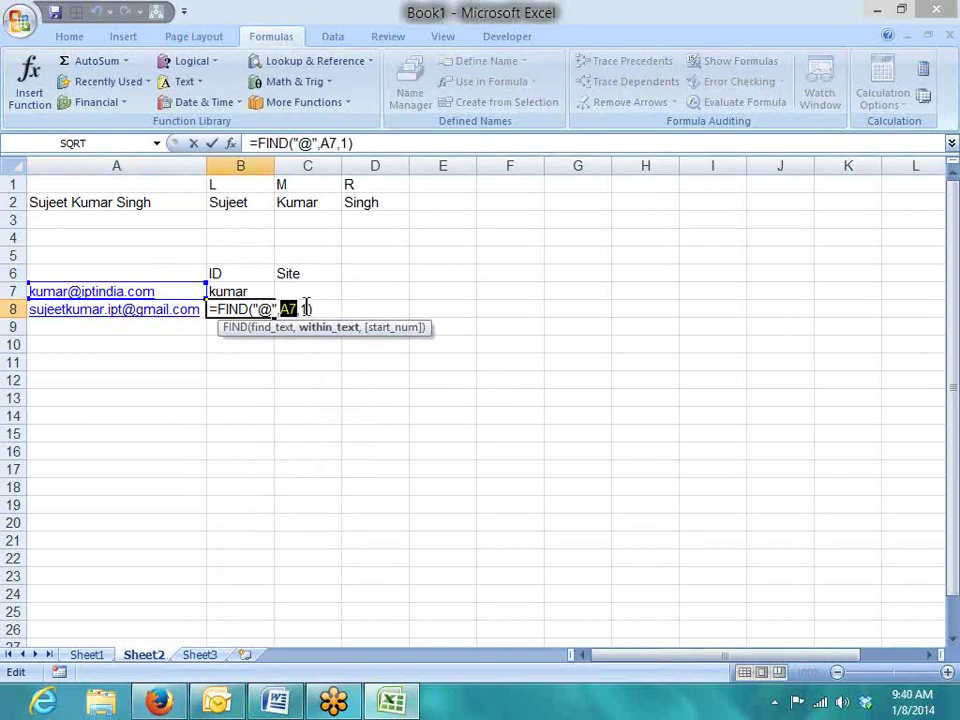
double_click(305, 310)
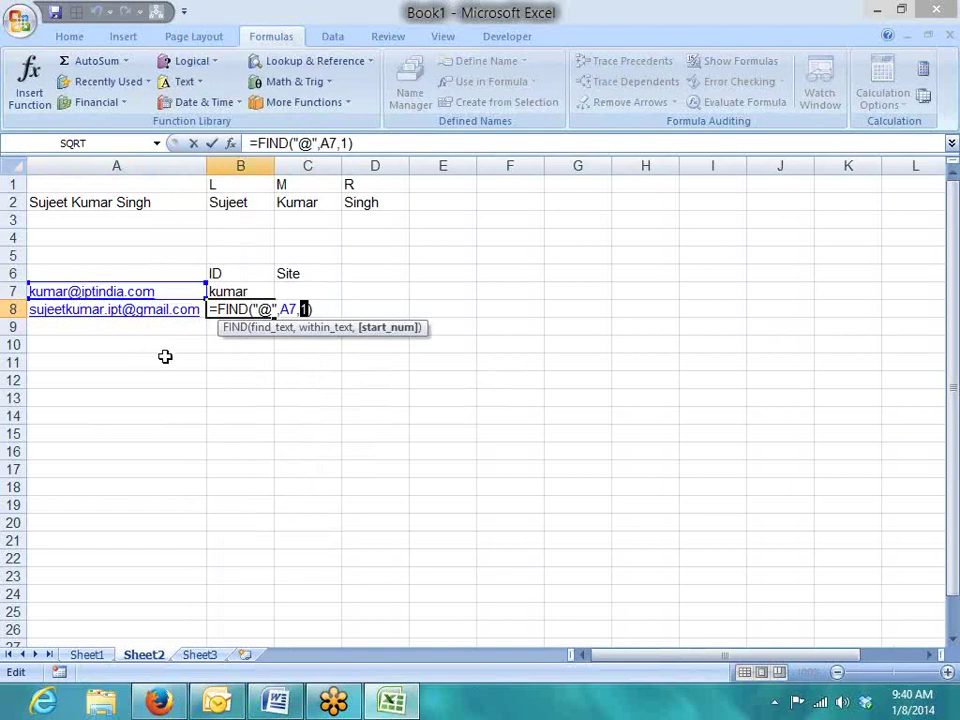
key("Return")
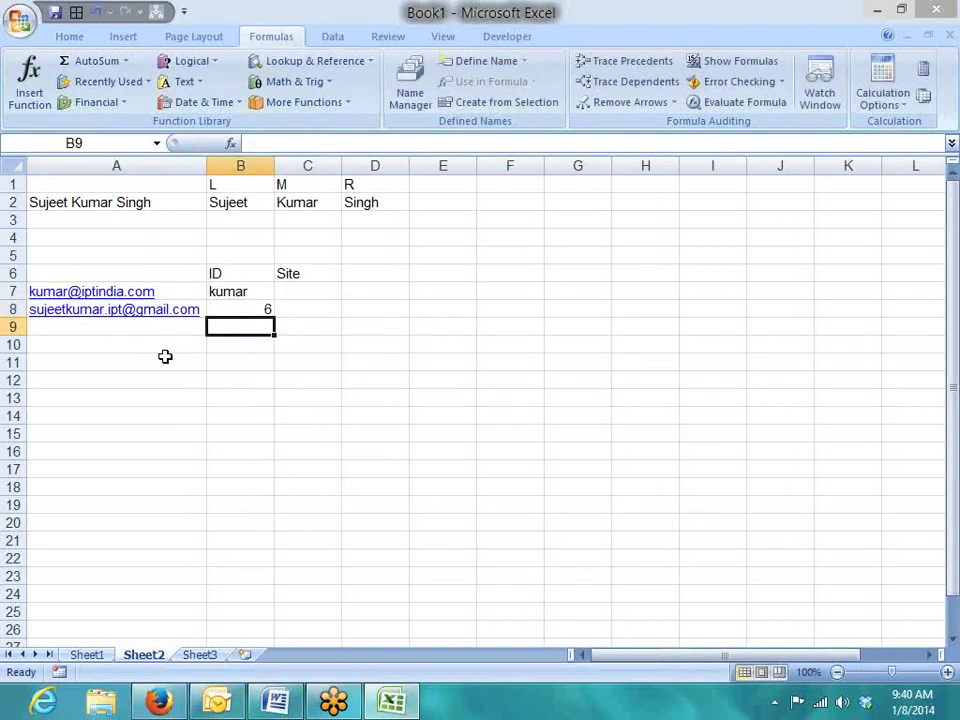
Change the length in B7's LEFT formula from 5 to B8-1
key("Up")
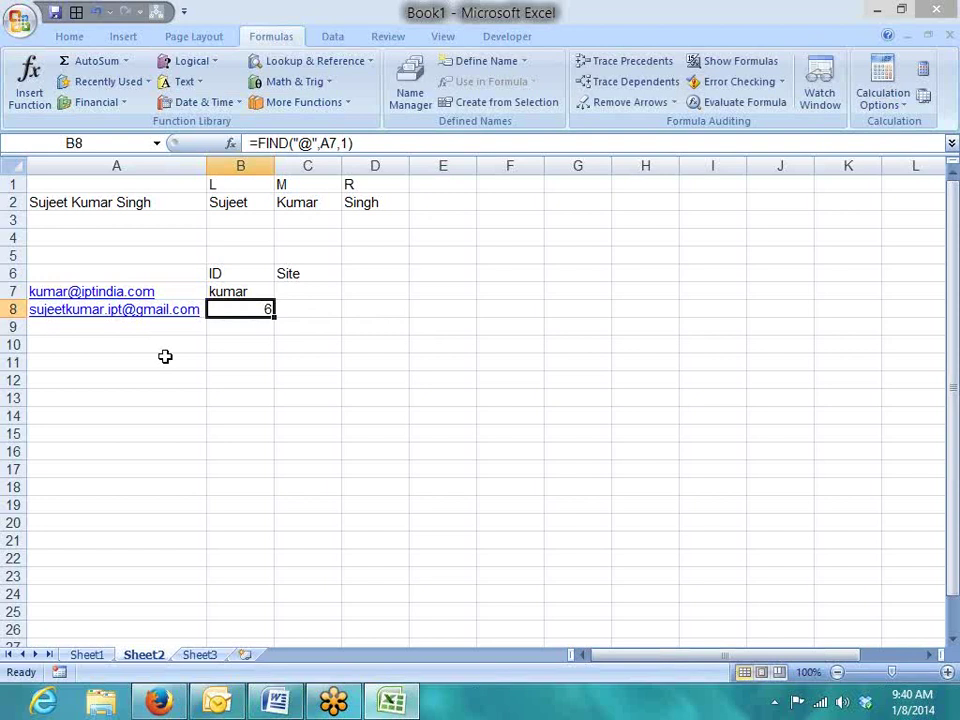
key("Up")
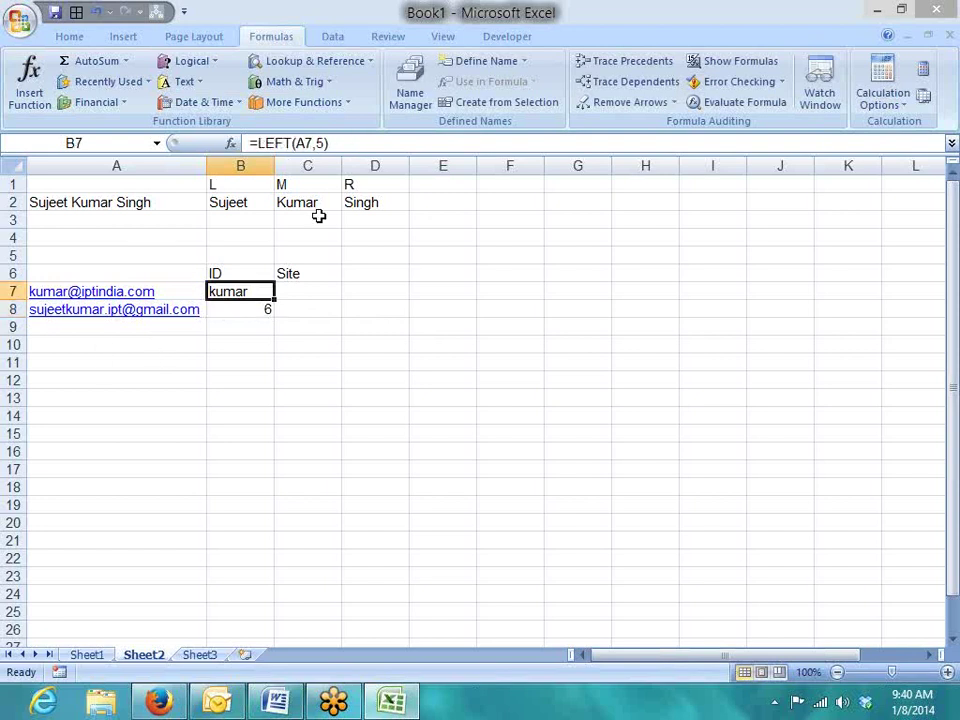
double_click(320, 143)
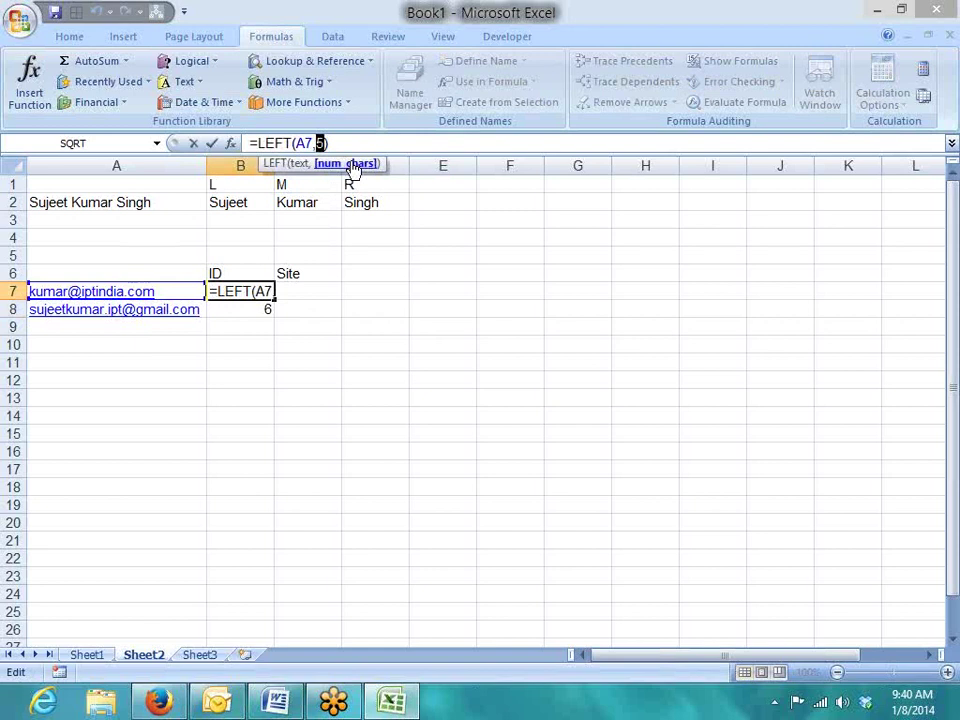
key("BackSpace")
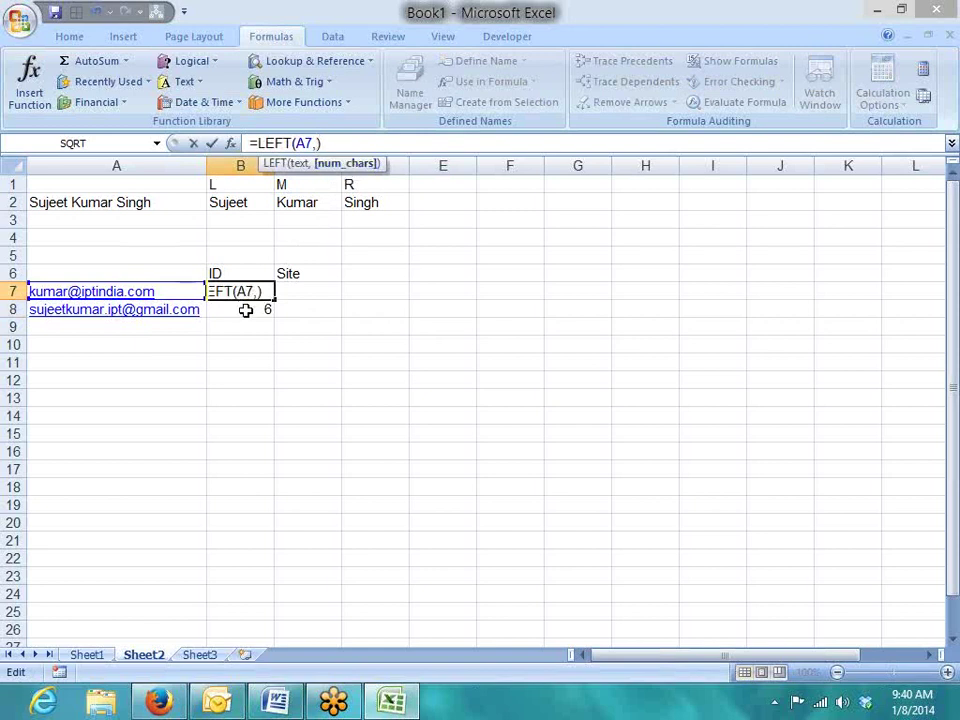
left_click(246, 310)
type("-")
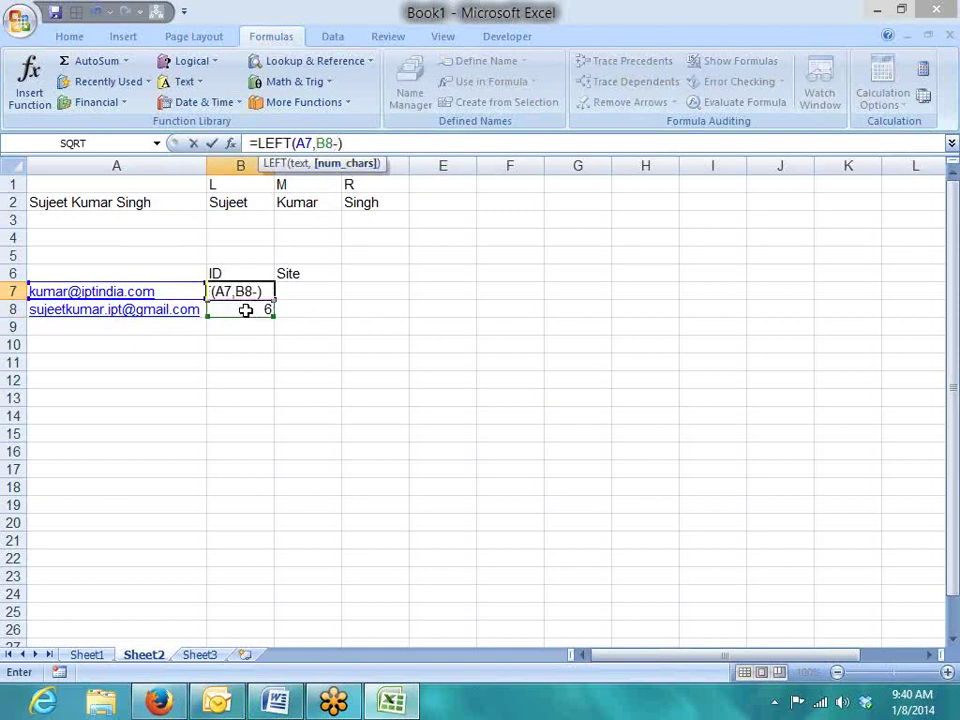
type("1")
key("Return")
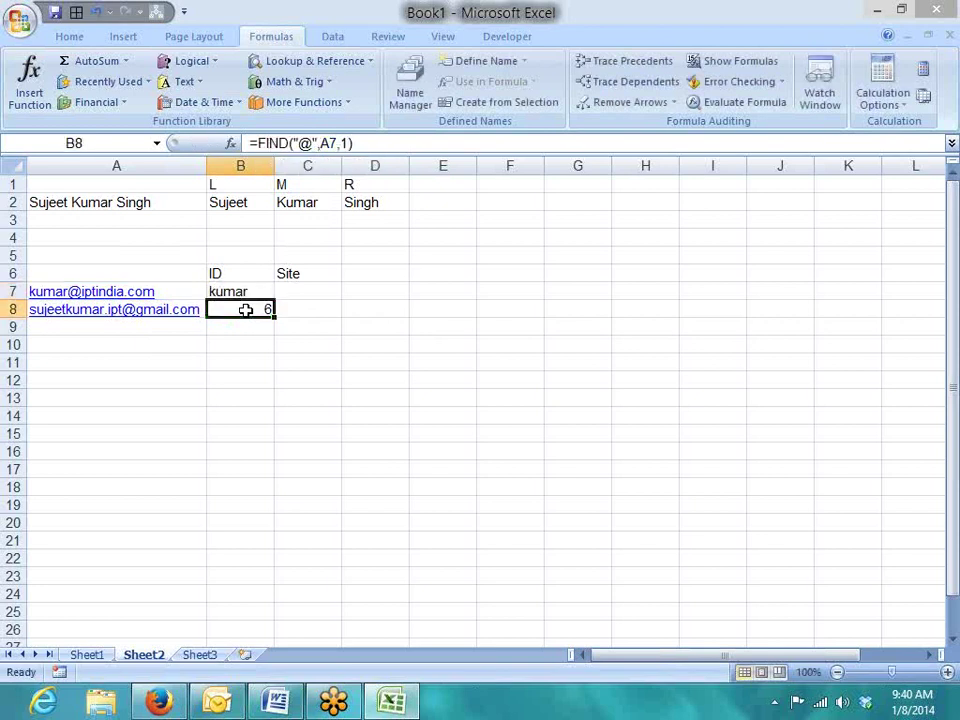
Replace B8 in B7's formula with FIND("@",A7,1), giving =LEFT(A7,FIND("@",A7,1)-1)
key("Up")
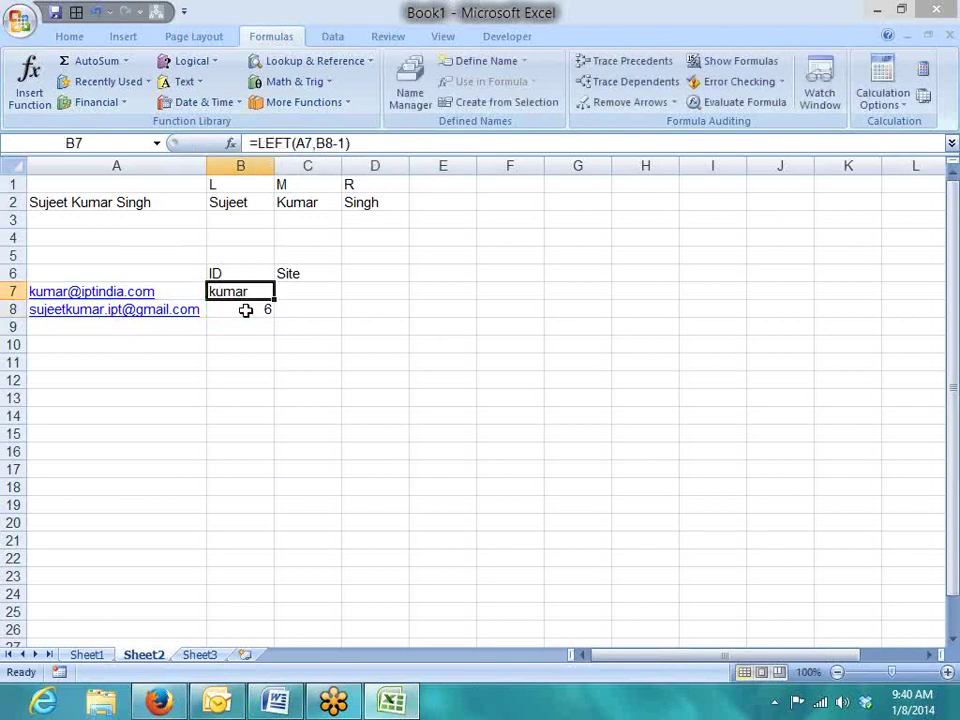
left_click(245, 310)
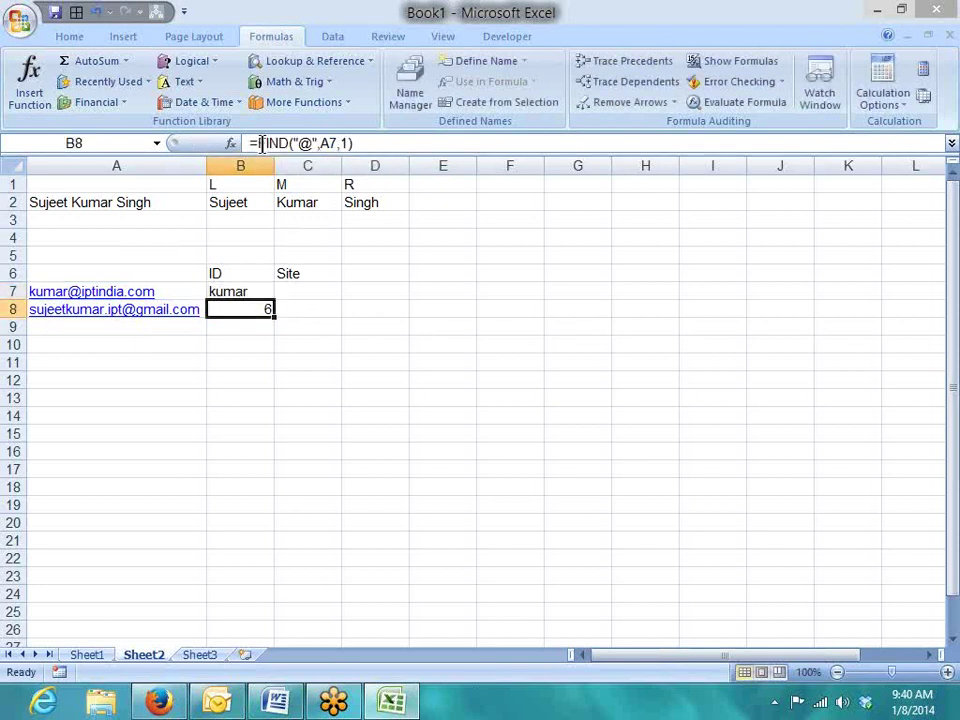
left_click_drag(258, 143, 355, 143)
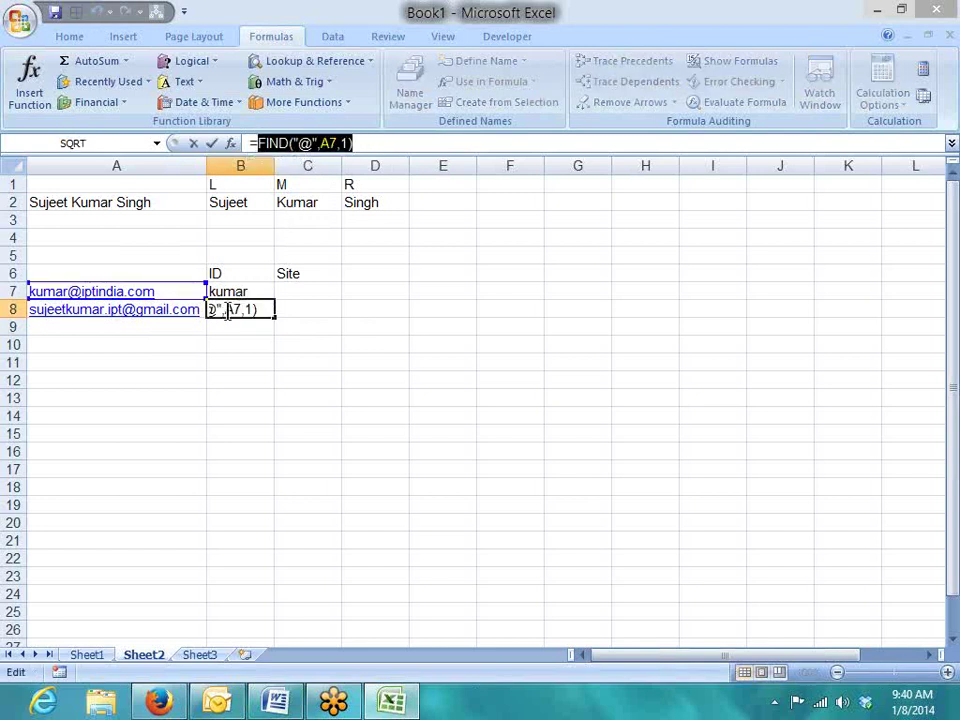
key("Escape")
key("Up")
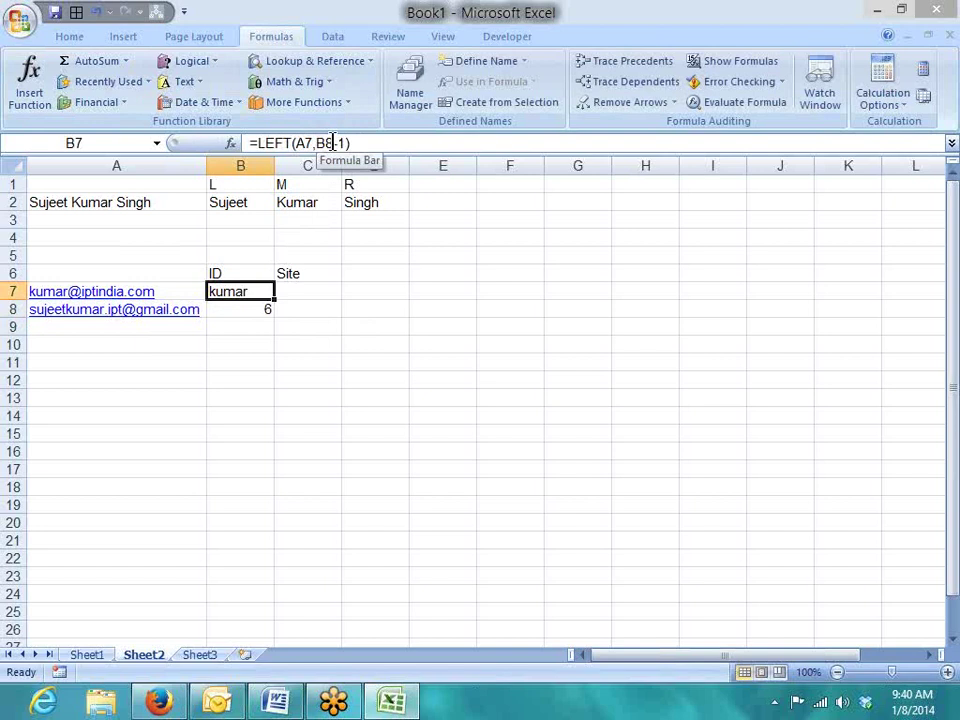
left_click_drag(333, 143, 318, 143)
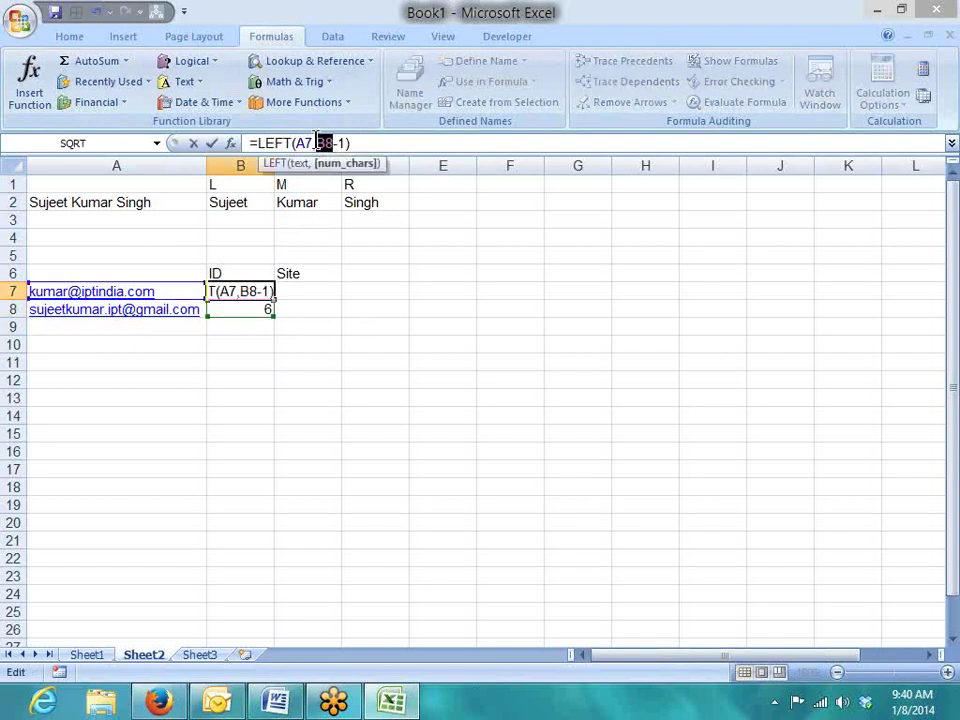
type("FIND(\"@\",A7,1)")
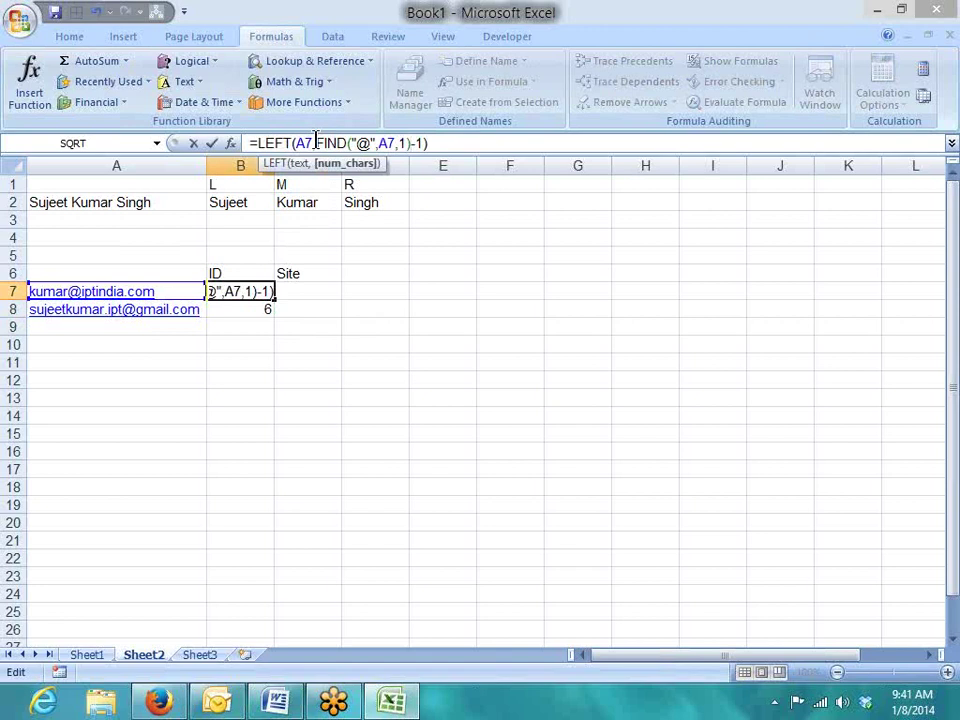
key("Return")
key("Up")
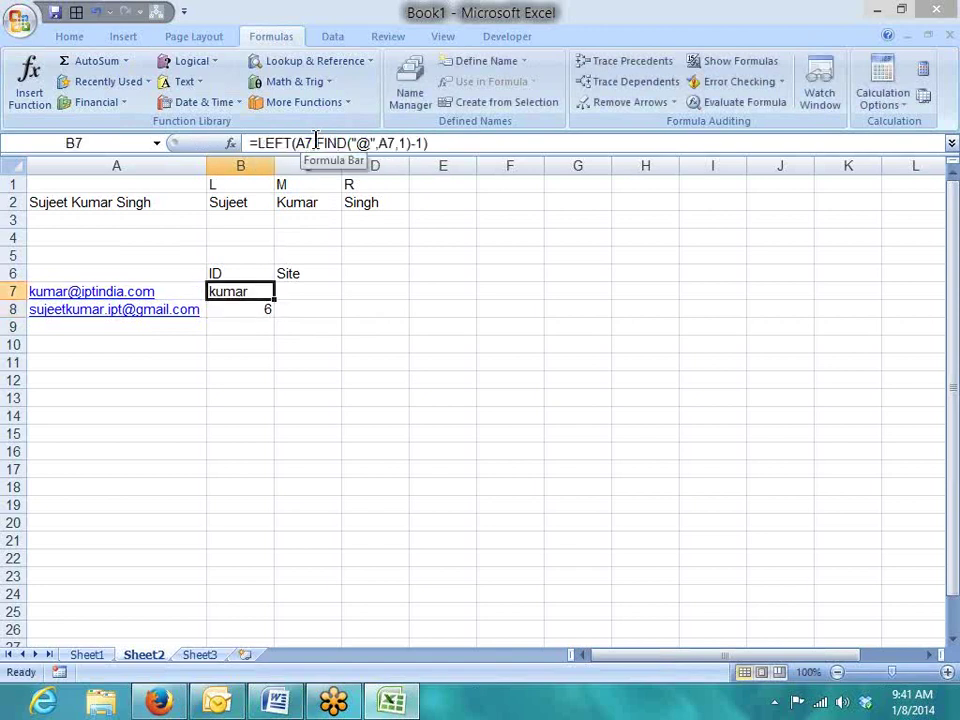
key("Right")
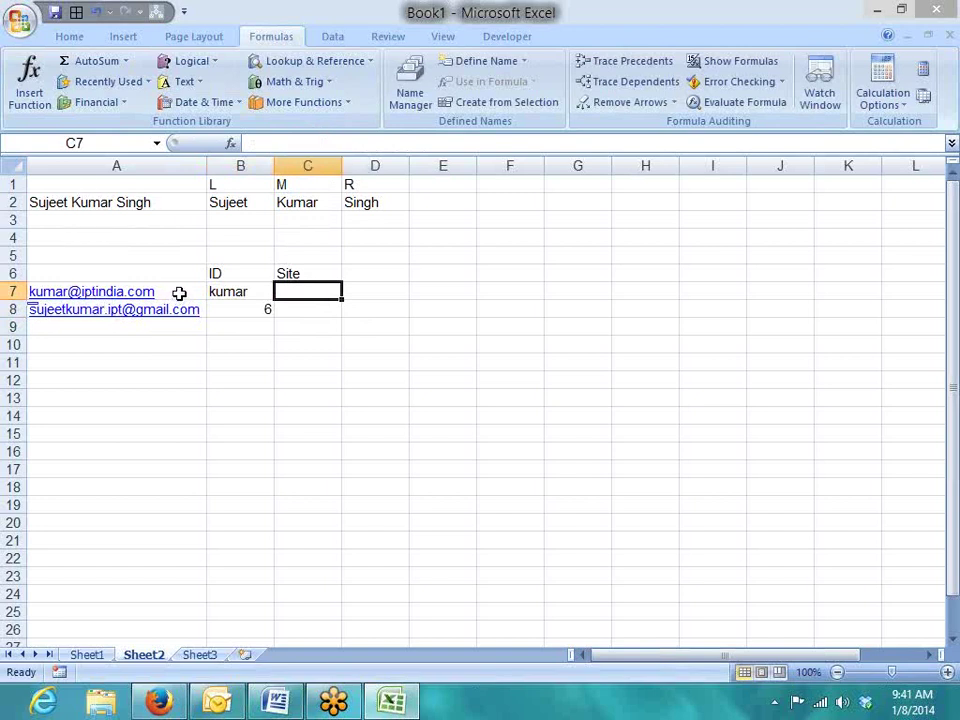
Start a =RIGHT(A7 formula in C7 after abandoning a LEFT entry
type("=")
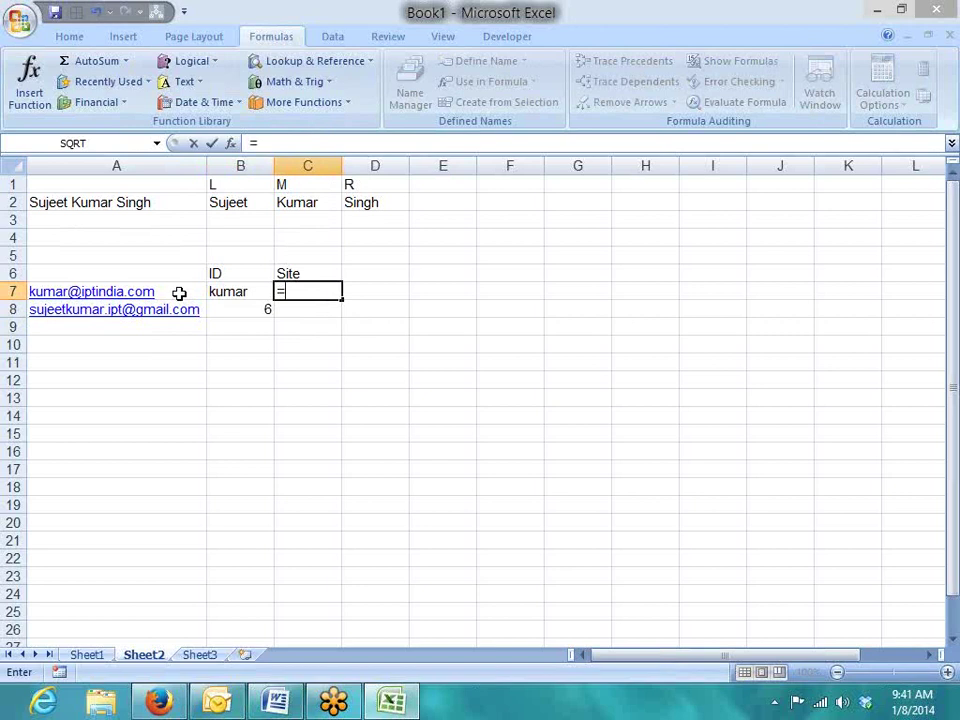
type("lef")
key("Tab")
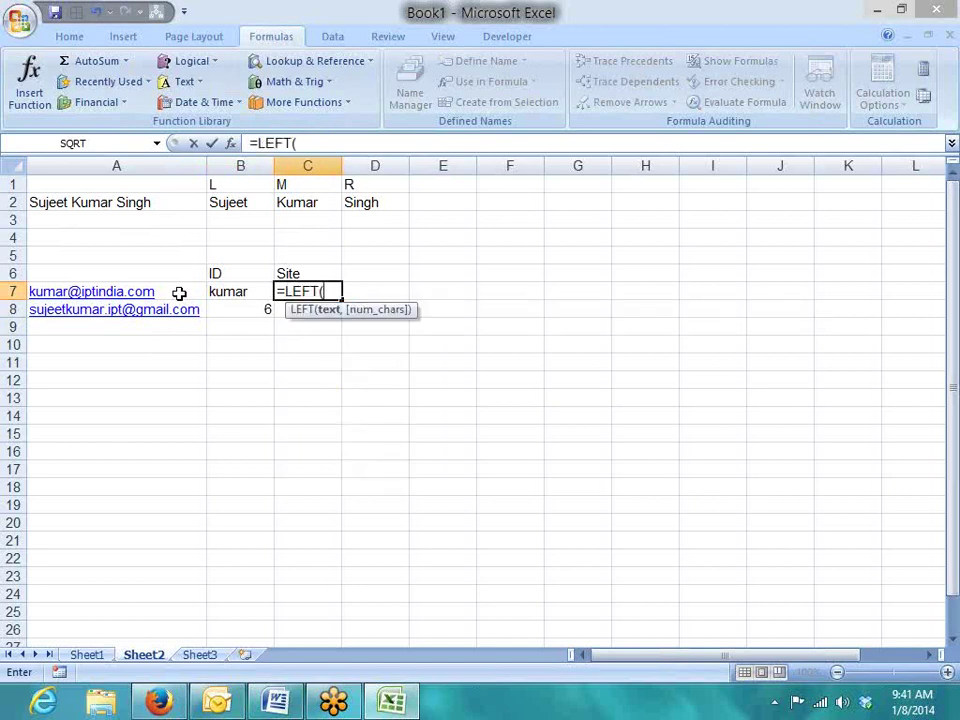
key("Escape")
type("=")
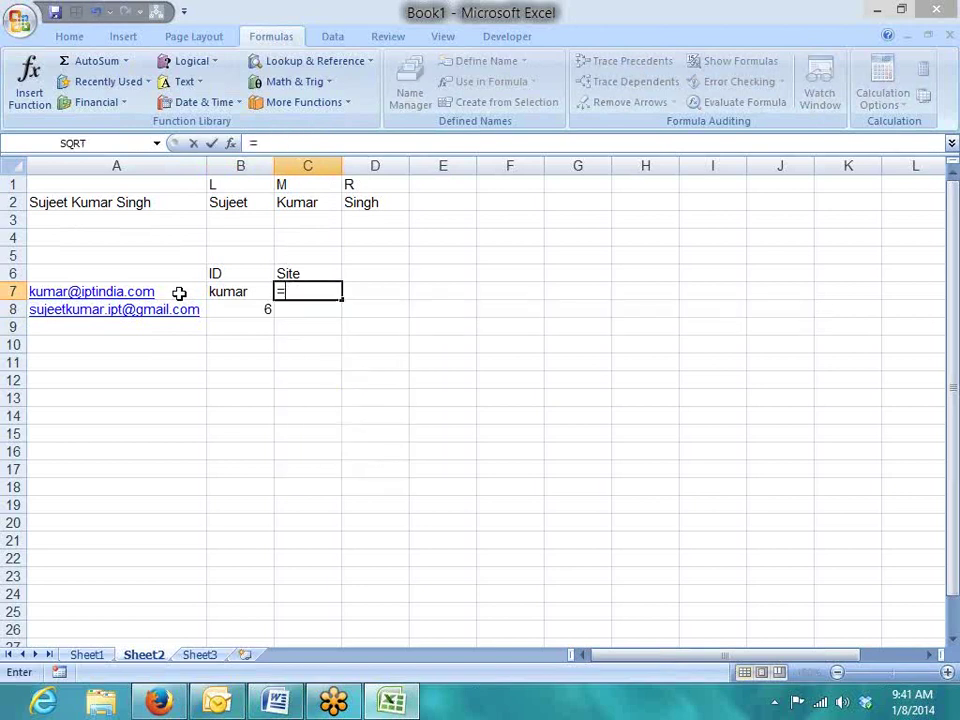
type("ri")
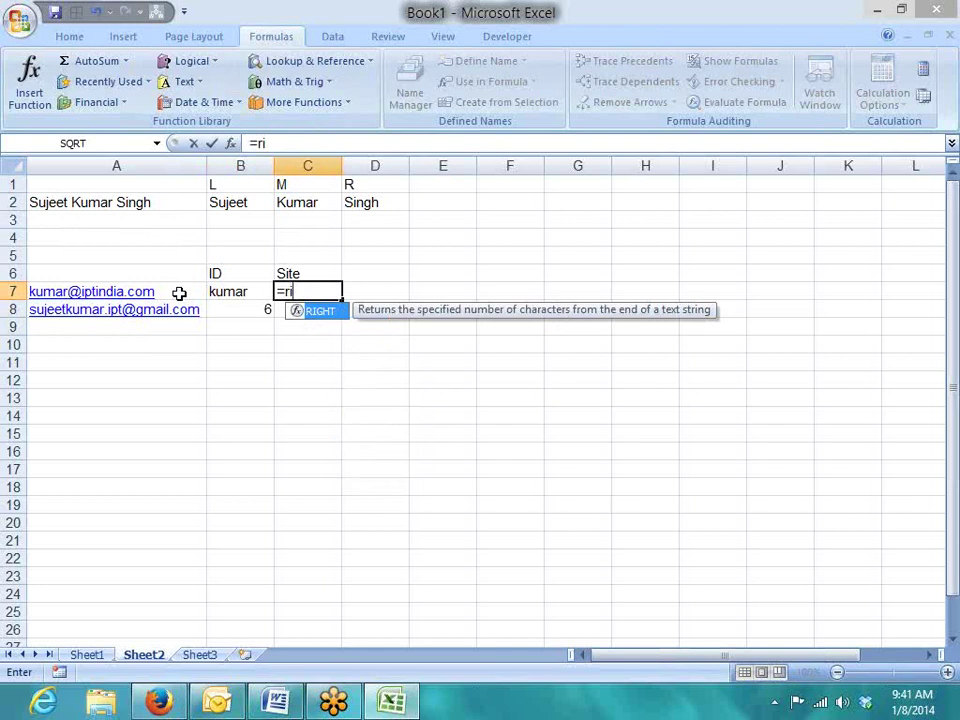
key("Tab")
key("Left")
left_click(179, 292)
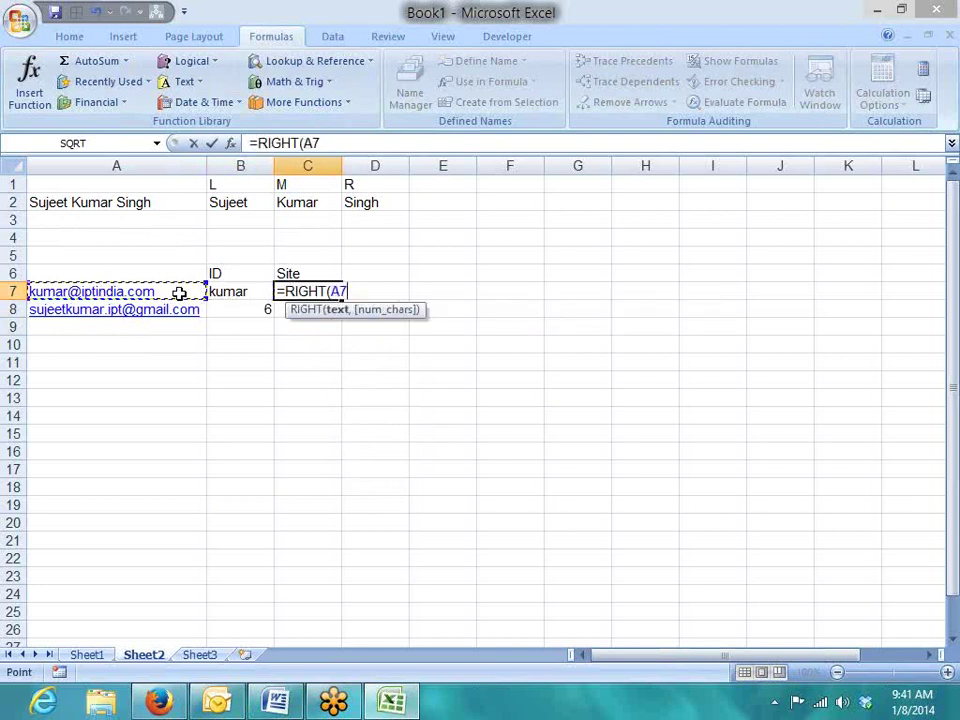
Complete C7 as =RIGHT(A7,LEN(A7)-B8) and accept Excel's bracket correction
type(",")
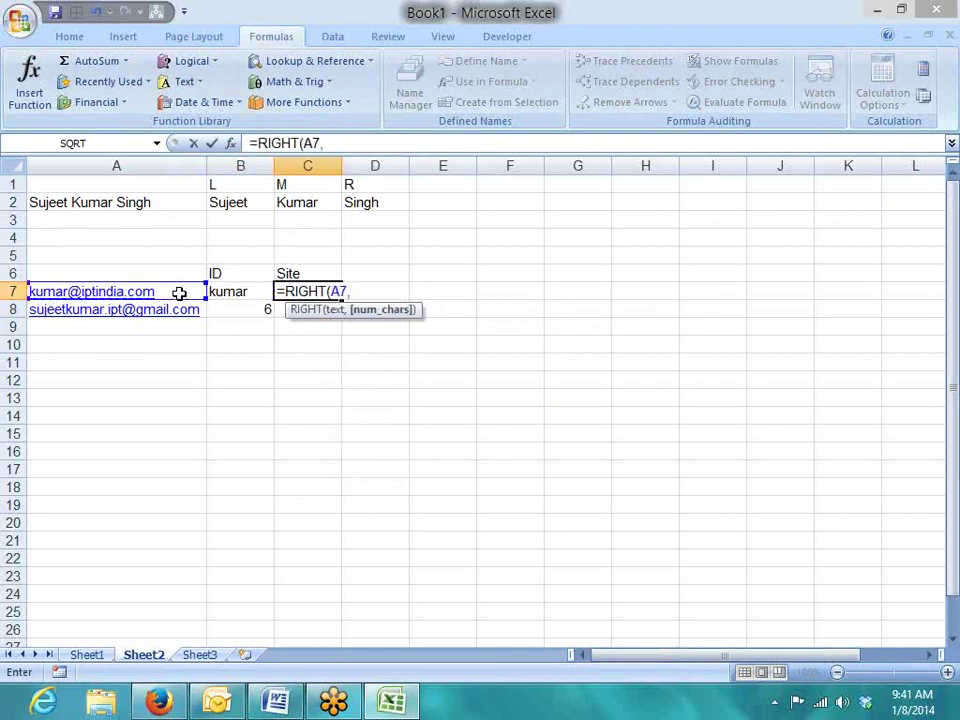
type("len")
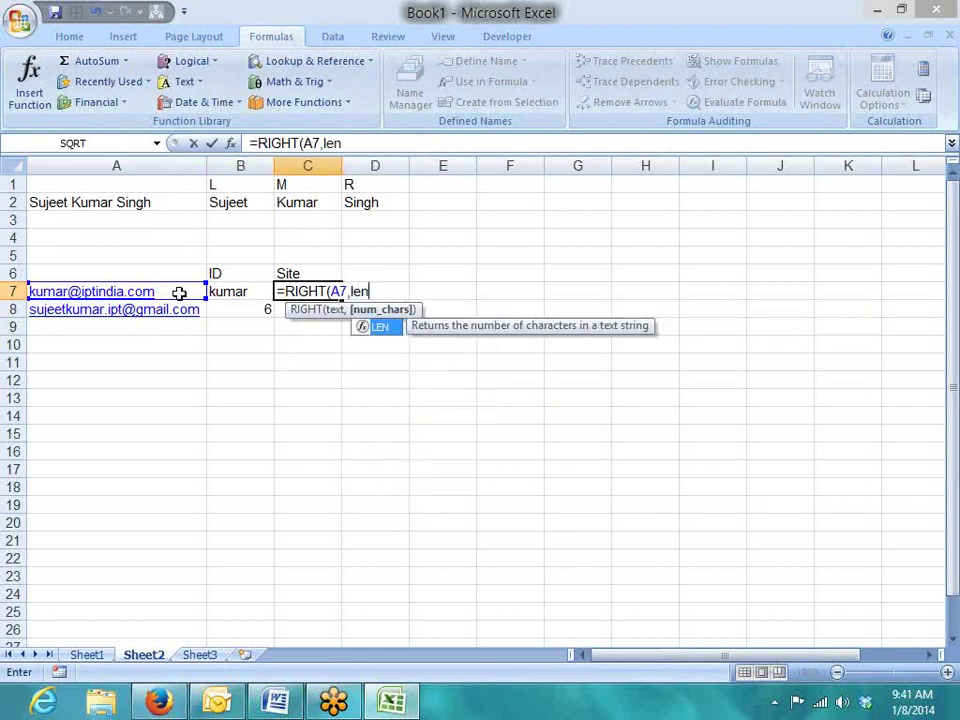
key("Tab")
left_click(179, 292)
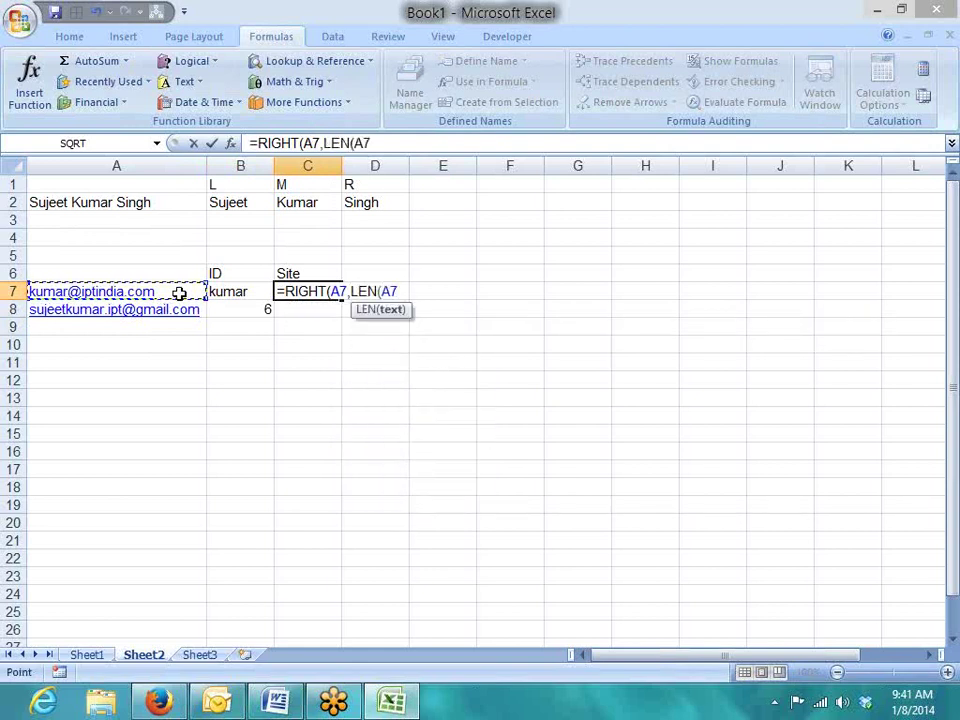
type(")-")
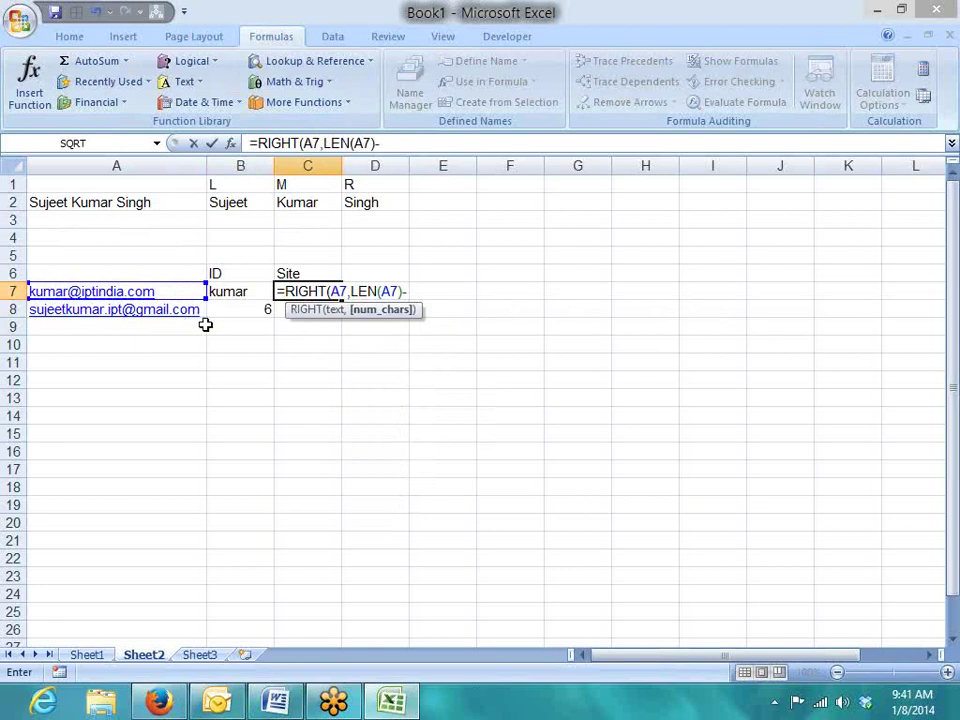
left_click(249, 310)
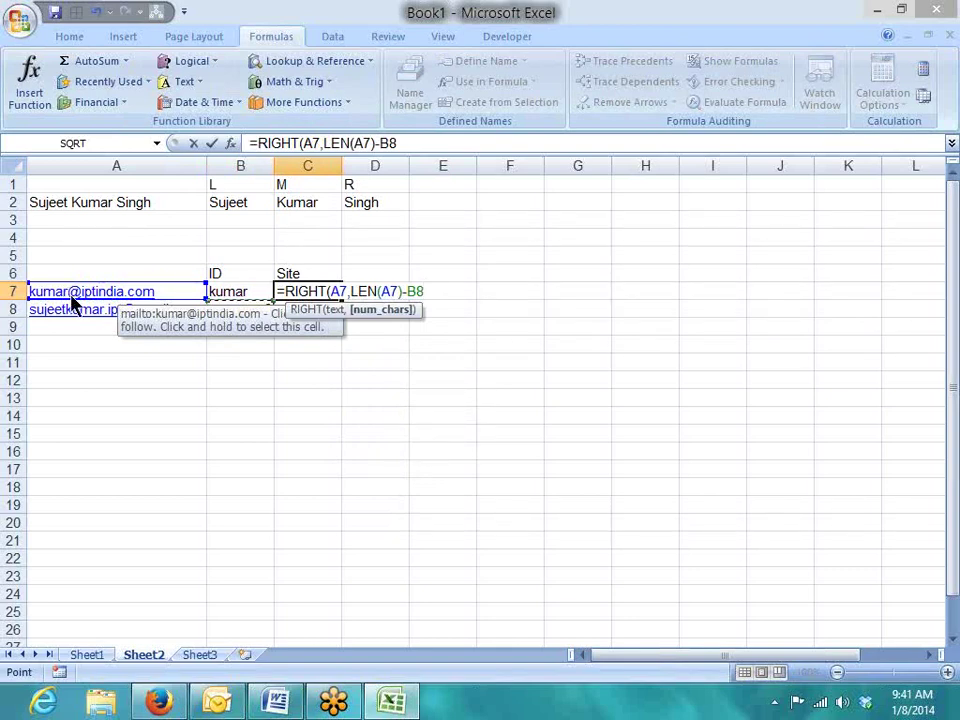
key("Return")
key("Return")
key("Up")
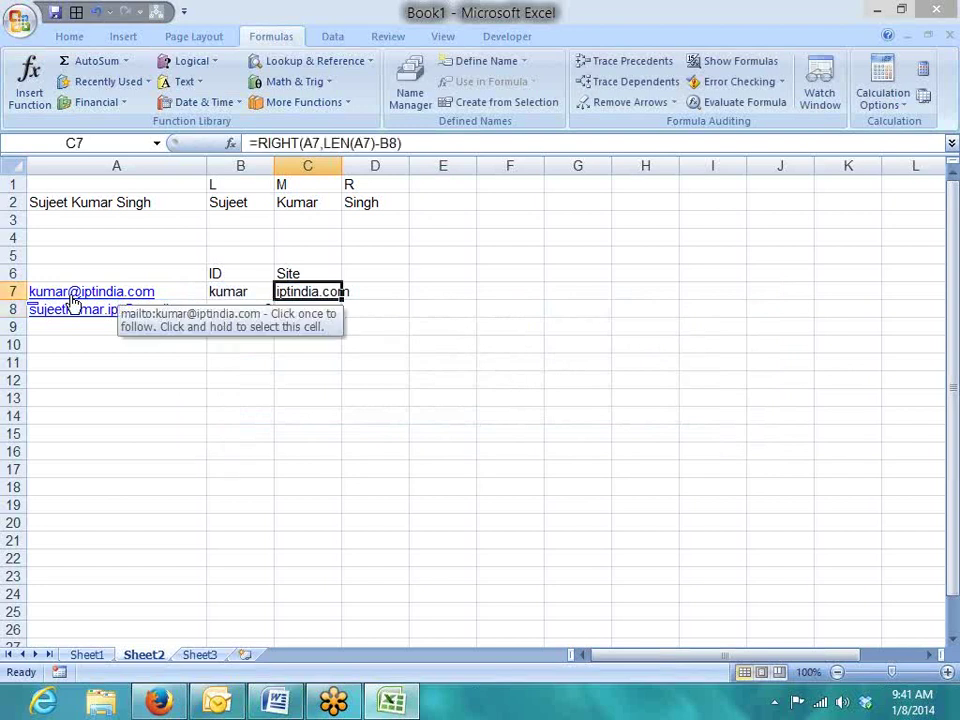
key("Down")
key("Left")
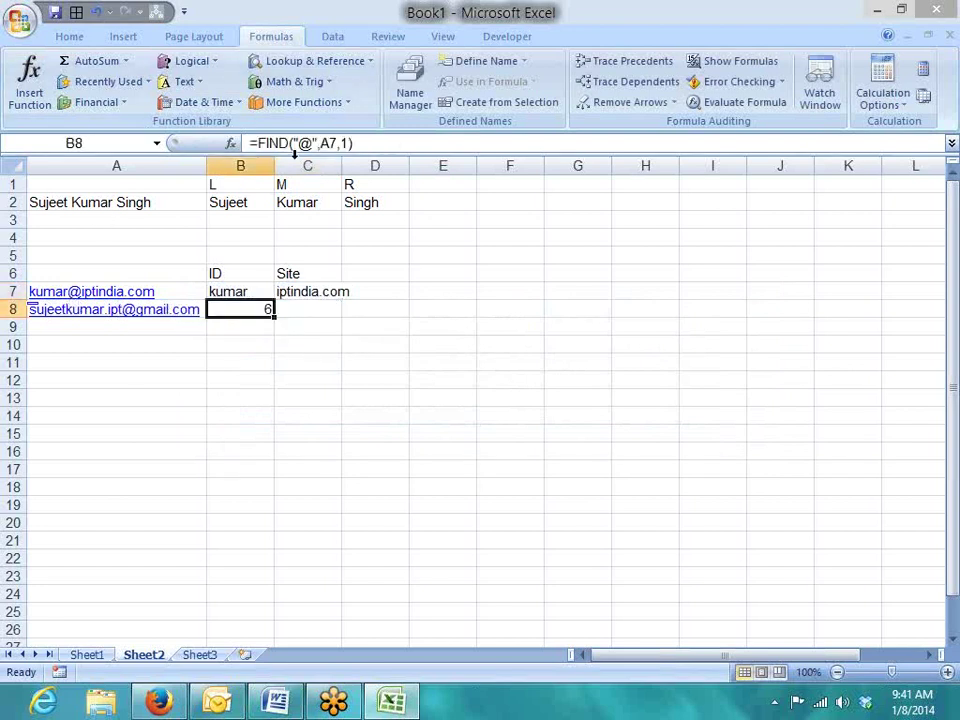
Replace B8 in C7's formula with FIND("@",A7,1), giving =RIGHT(A7,LEN(A7)-FIND("@",A7,1))
left_click_drag(258, 143, 352, 143)
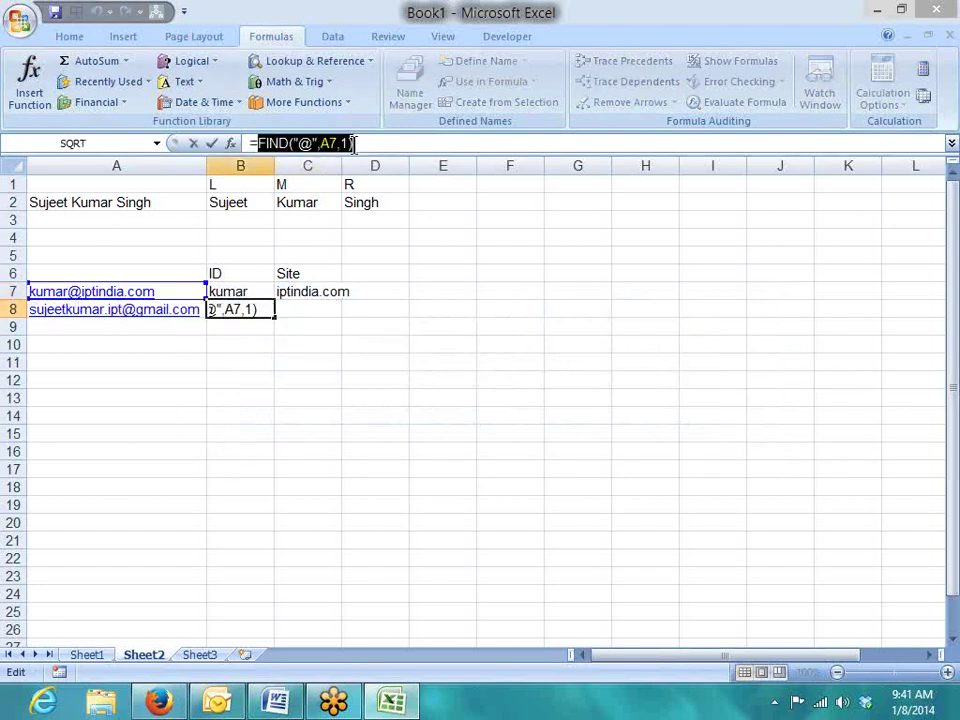
key("Escape")
key("Up")
key("Right")
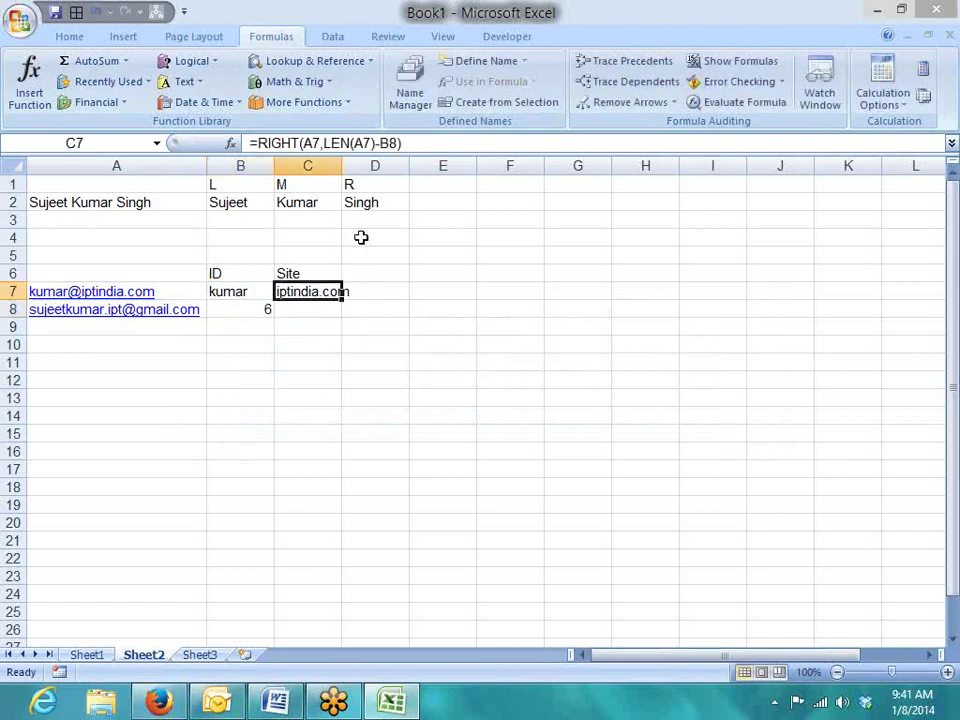
double_click(397, 143)
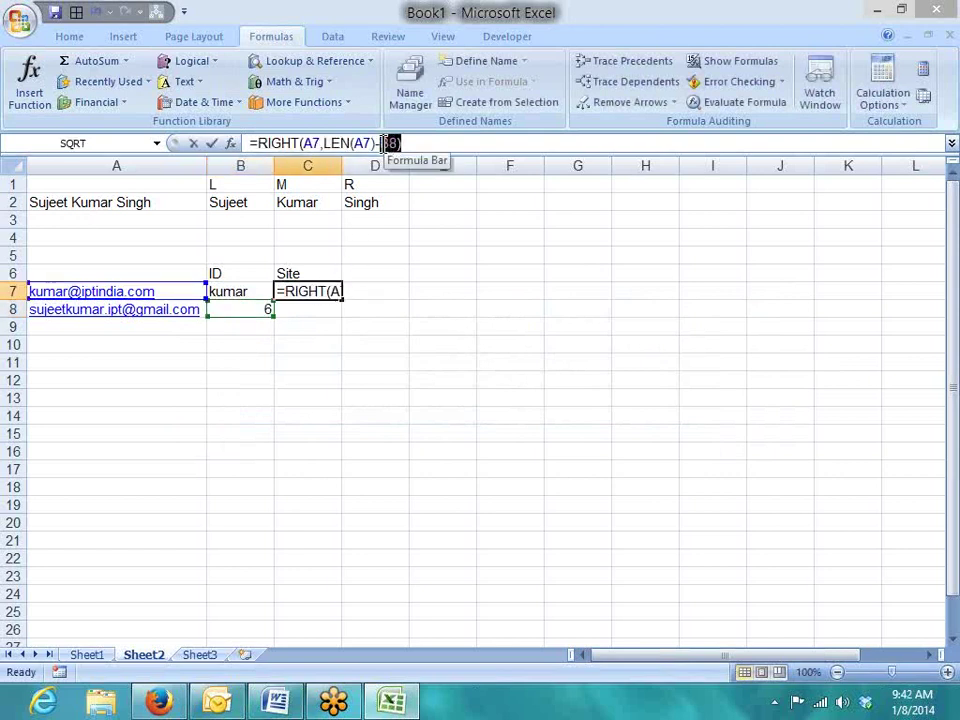
key("ctrl+v")
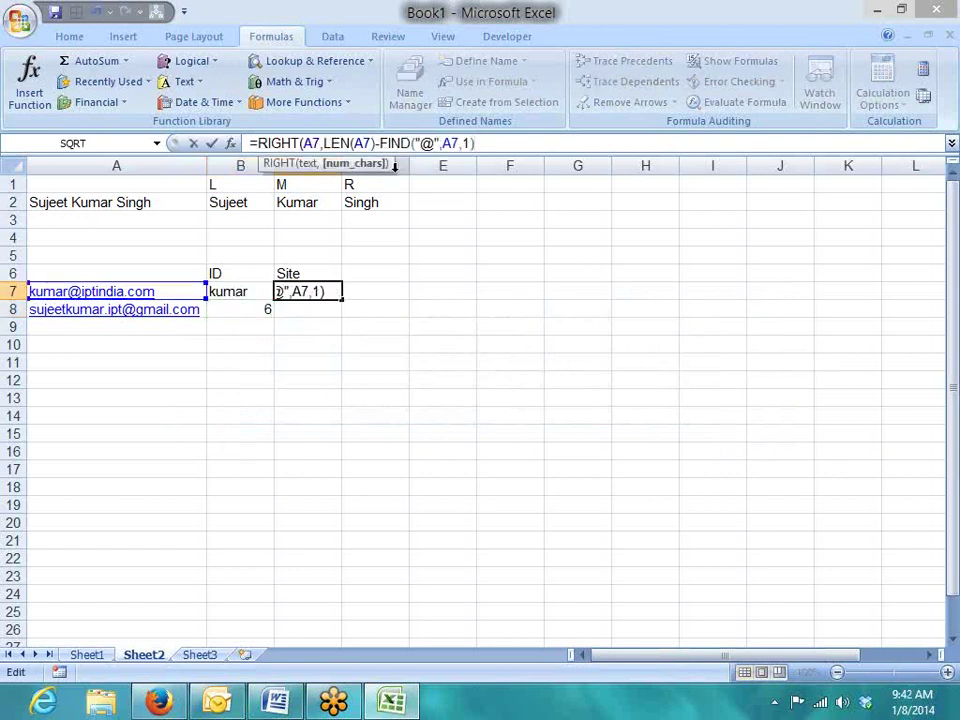
key("Return")
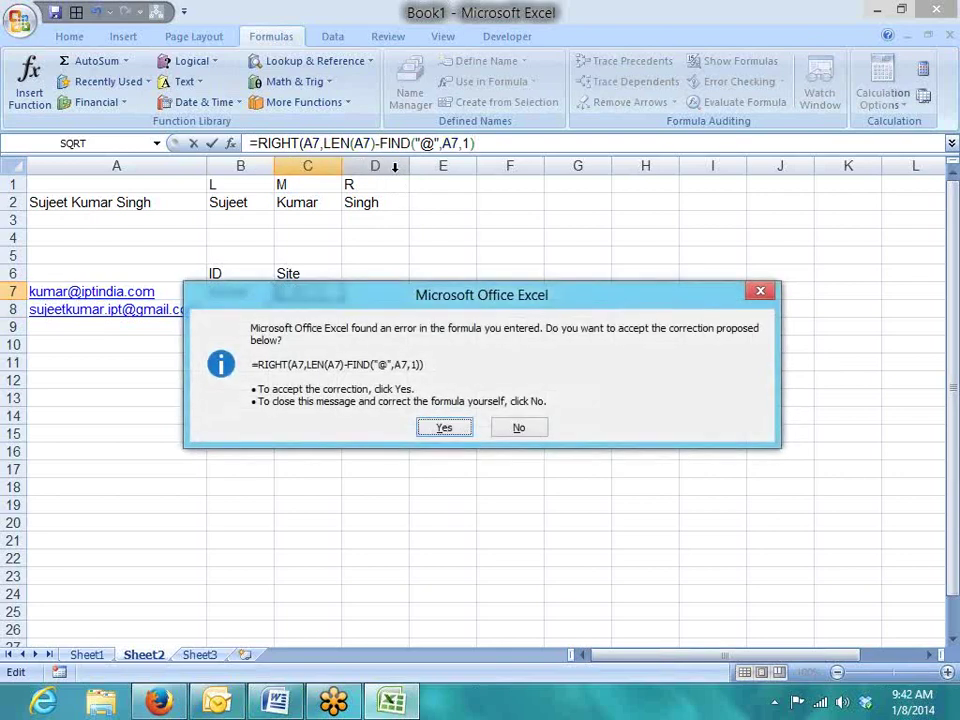
key("Return")
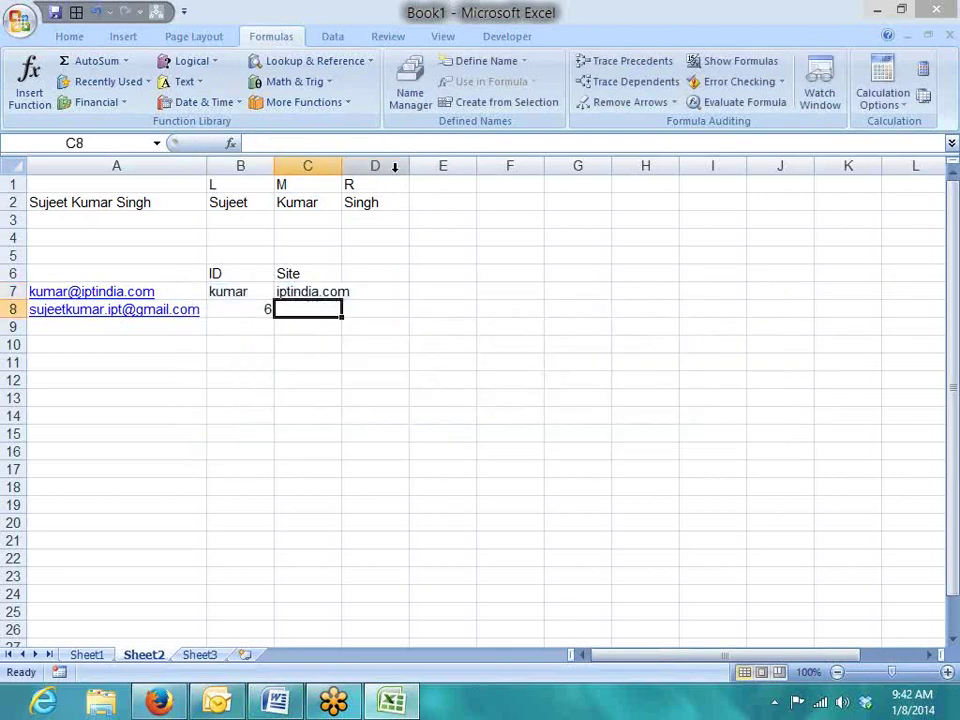
Clear B8 and fill the row 7 ID and Site formulas down into row 8
key("Left")
key("Delete")
key("Up")
key("shift+Right")
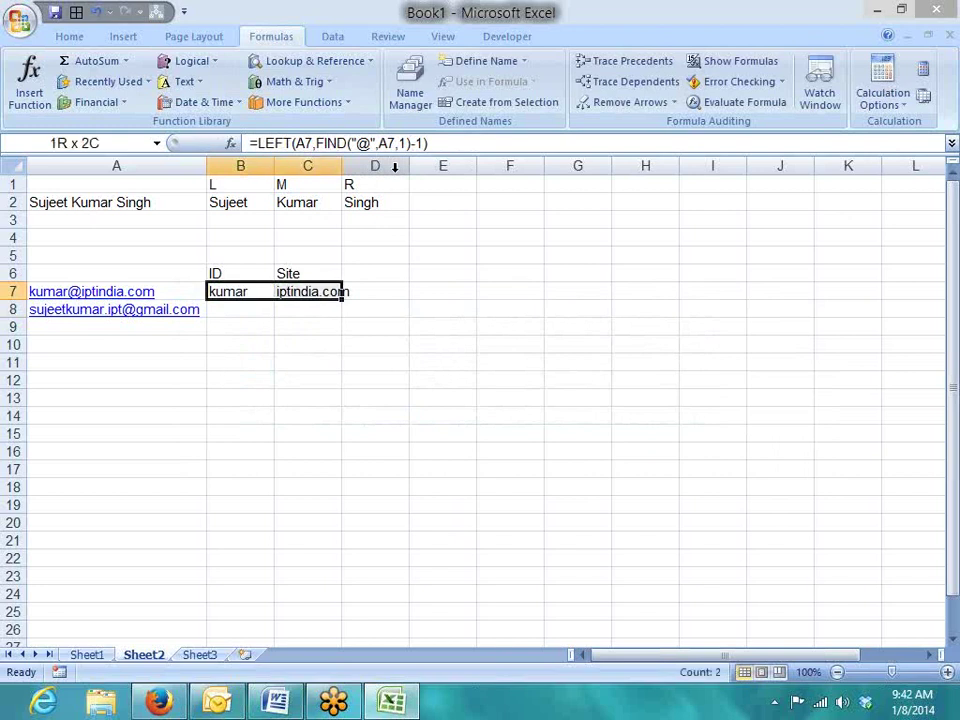
key("shift+Down")
key("ctrl+d")
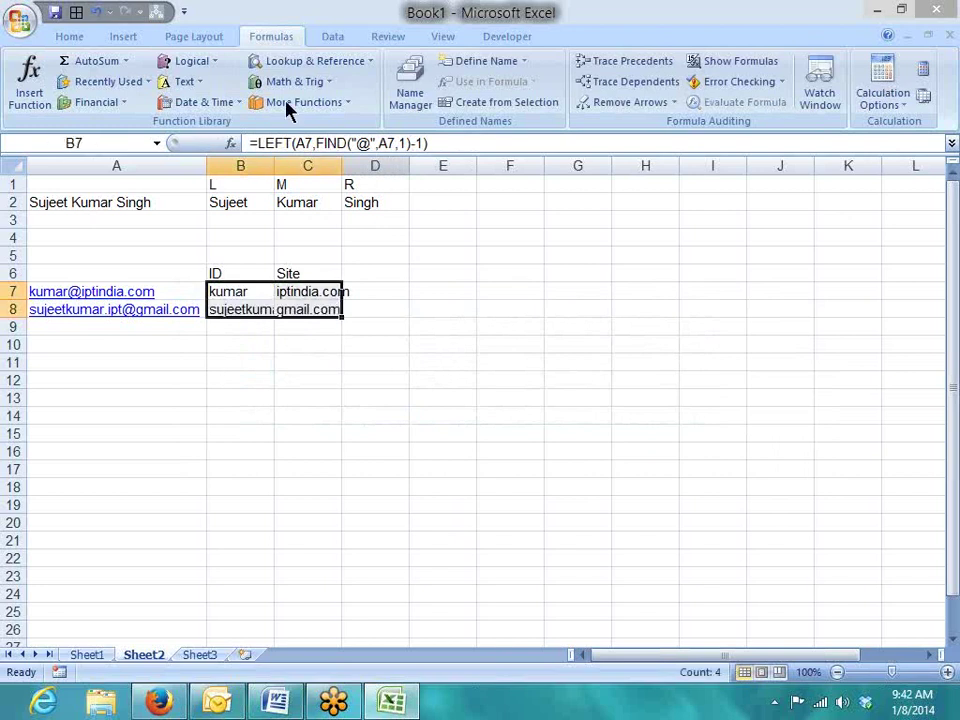
Autofit columns B and C to fit the split ID and Site values
double_click(274, 165)
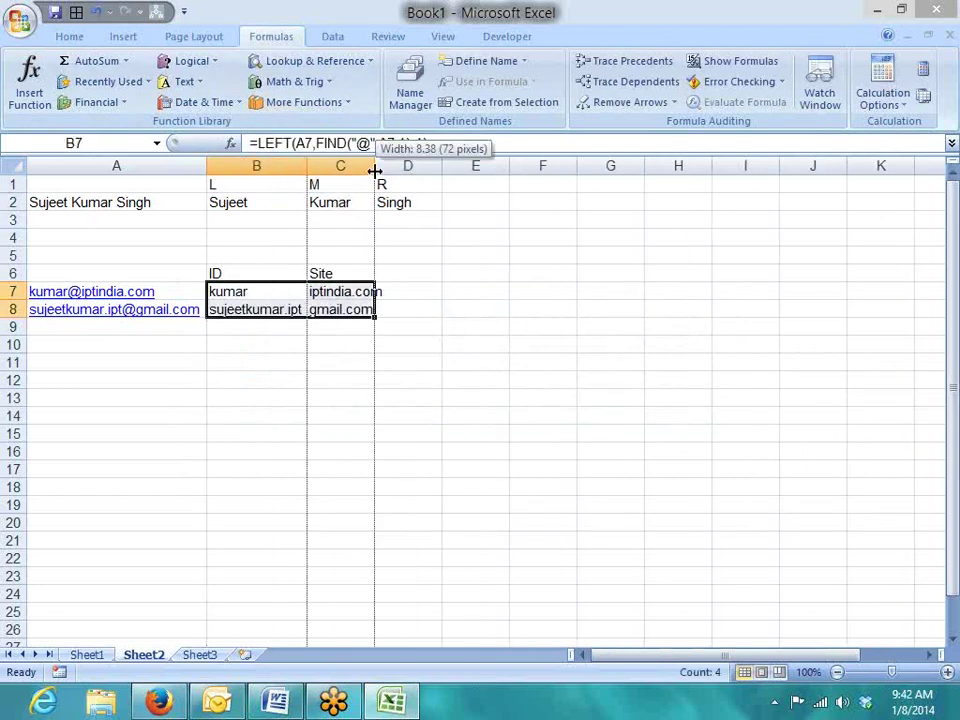
double_click(374, 172)
left_click(418, 294)
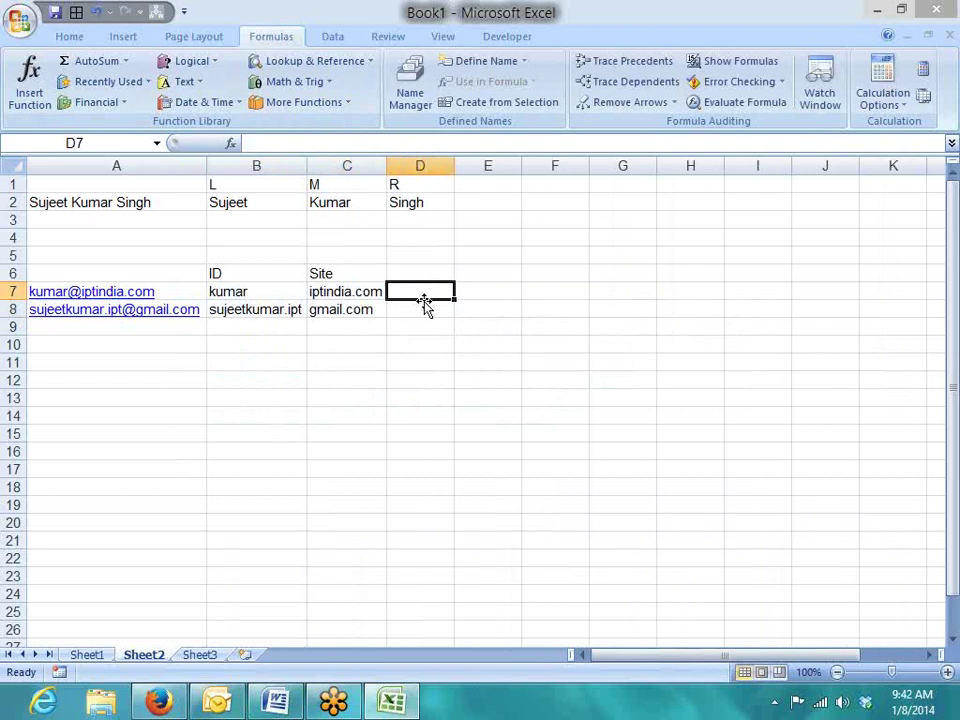
Begin a SEARCH formula in B9 that looks for the "@" character
left_click(250, 412)
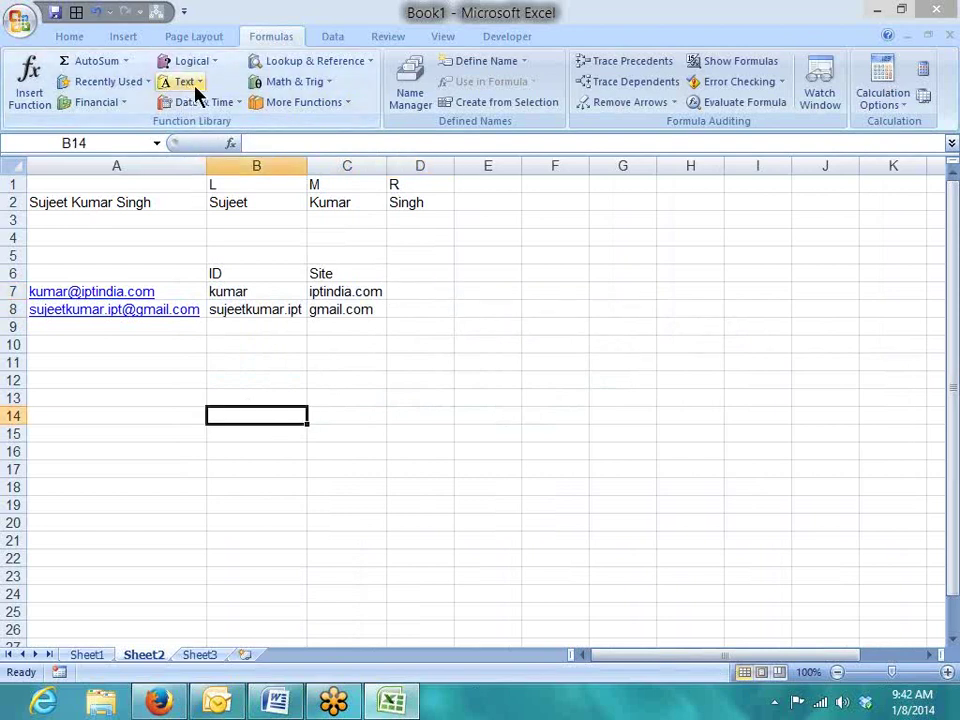
left_click(234, 312)
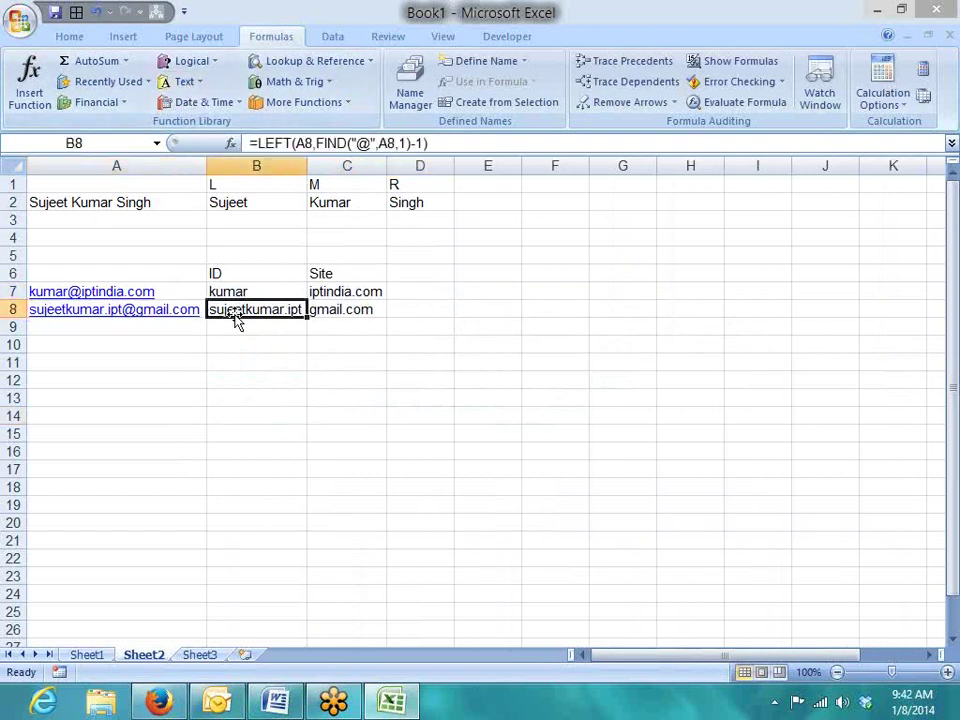
left_click(243, 335)
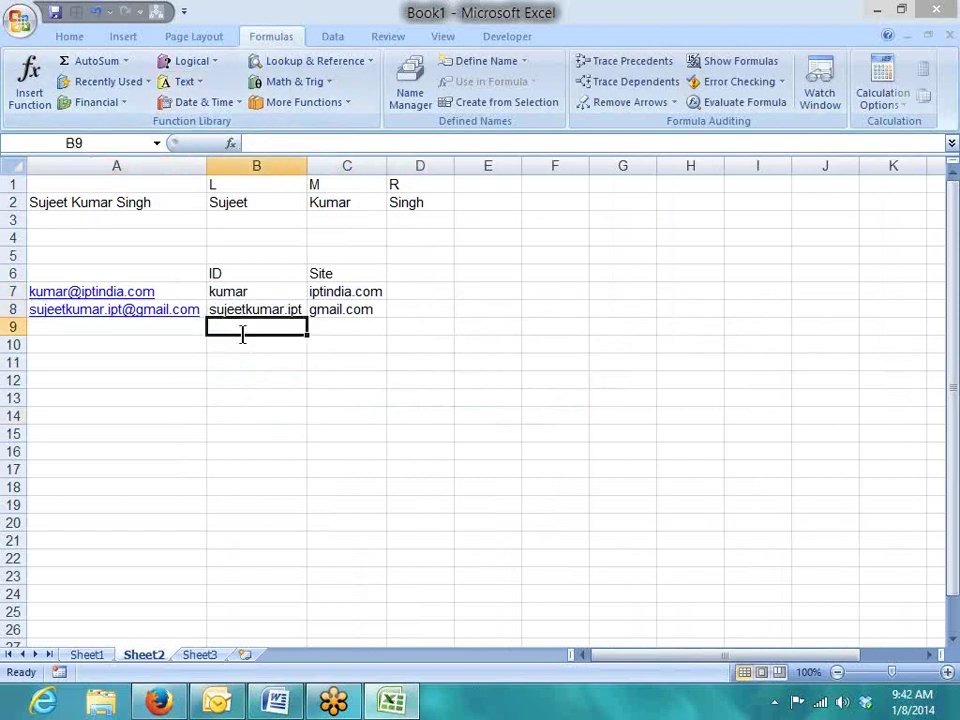
type("=se")
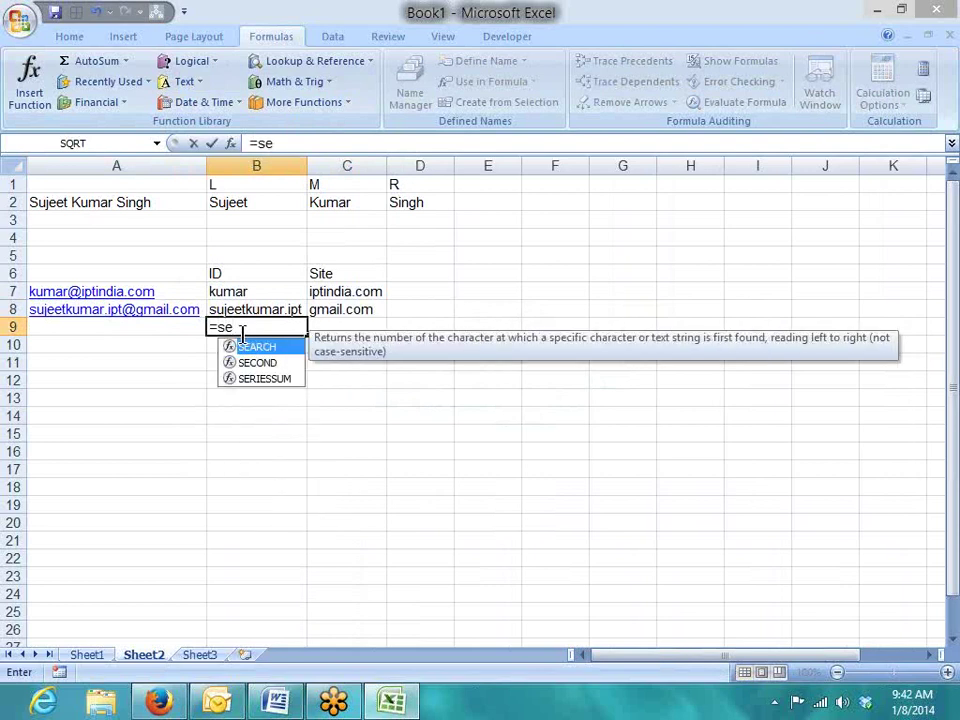
key("Tab")
key("Left")
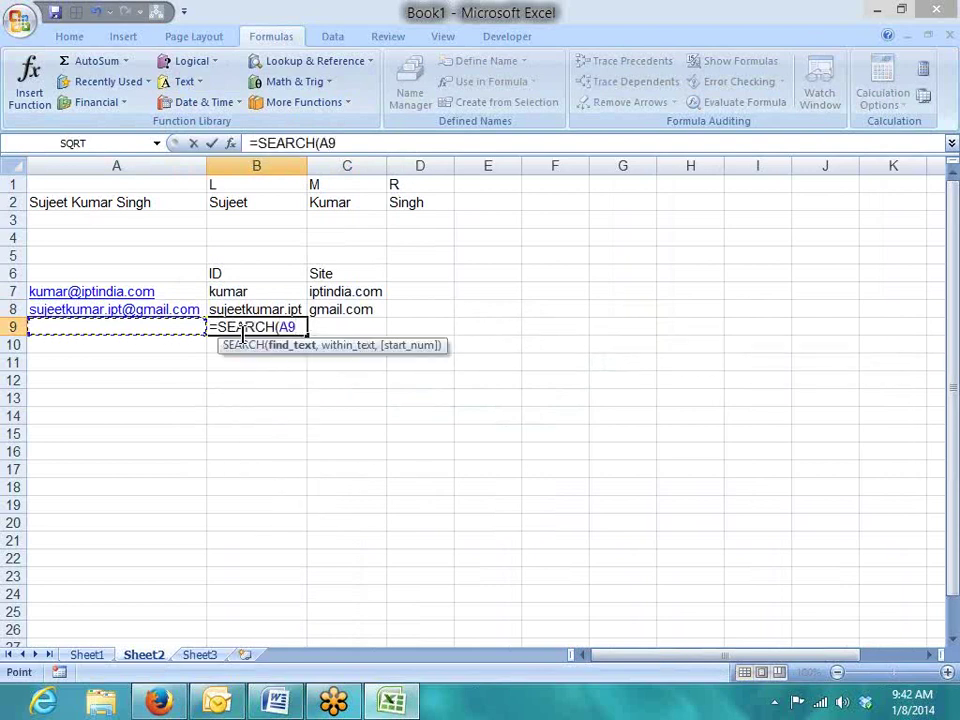
key("BackSpace")
key("BackSpace")
type("\"")
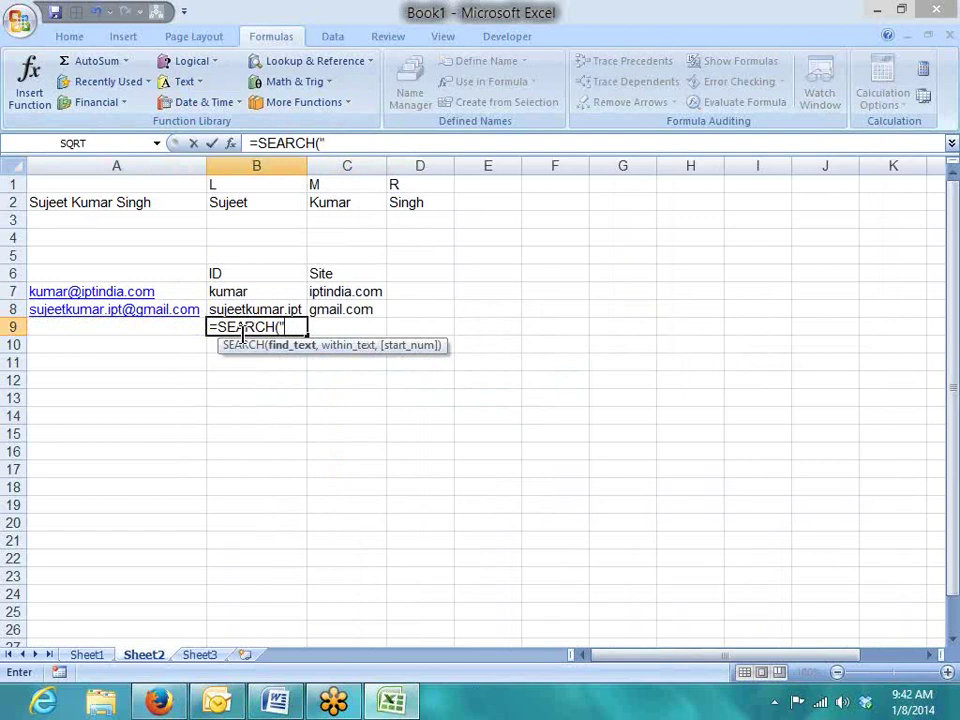
type("@\"")
type(",")
Complete B9 as =SEARCH("@",A8,1), which returns 16
key("Left")
key("Up")
type(",1")
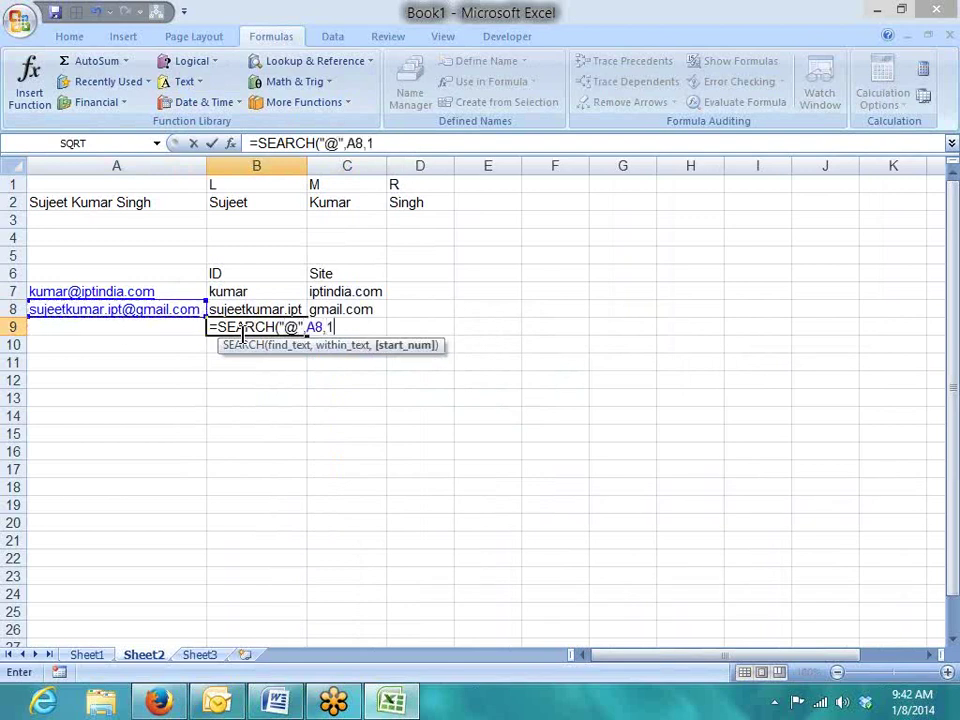
key("Return")
left_click(245, 336)
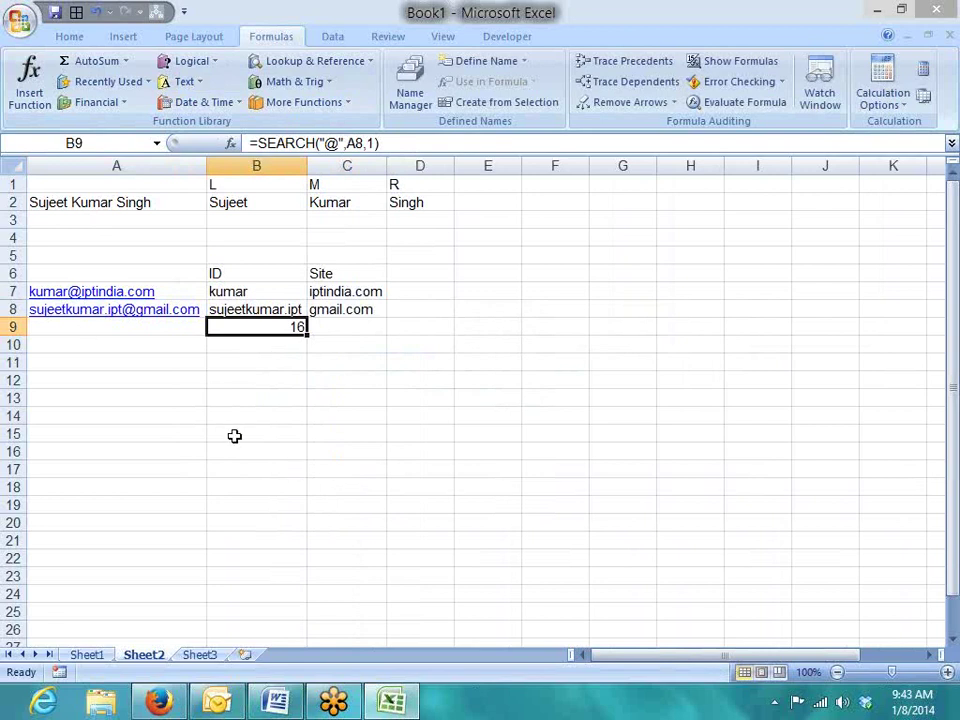
left_click(240, 416)
left_click(195, 86)
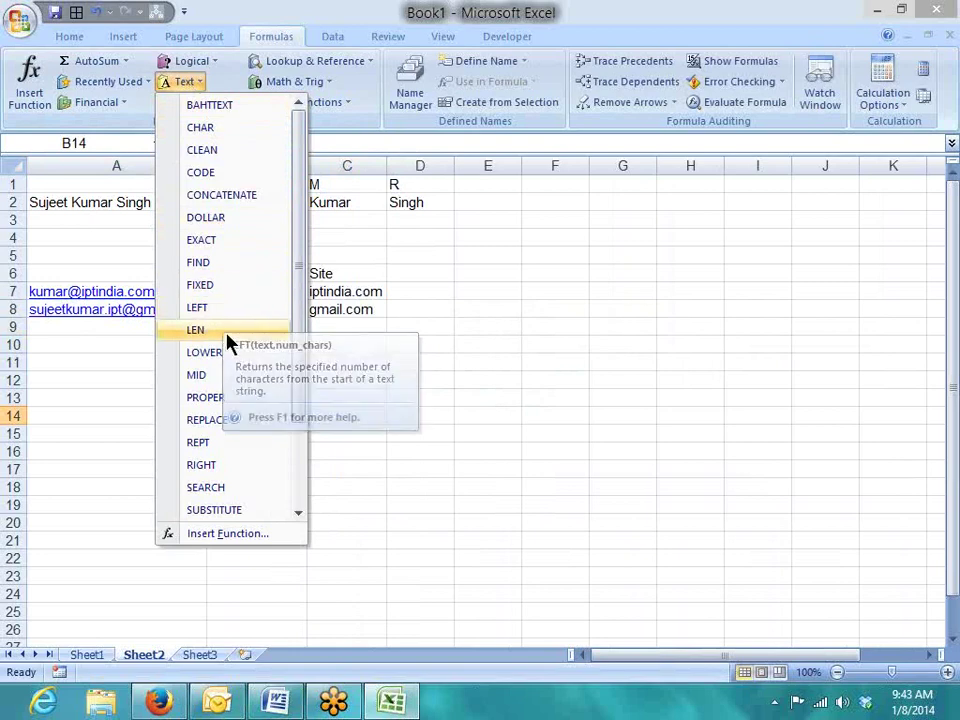
Enter =UPPER(C8) in C9 to show GMAIL.COM, replacing an initial LOWER attempt
left_click(372, 389)
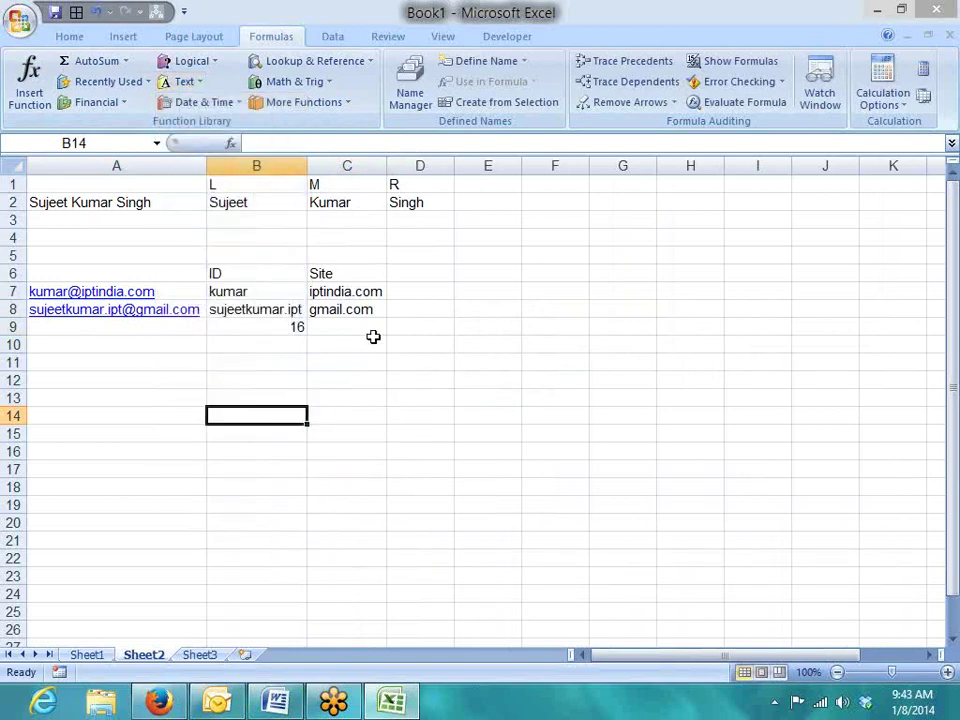
left_click(362, 328)
type("=")
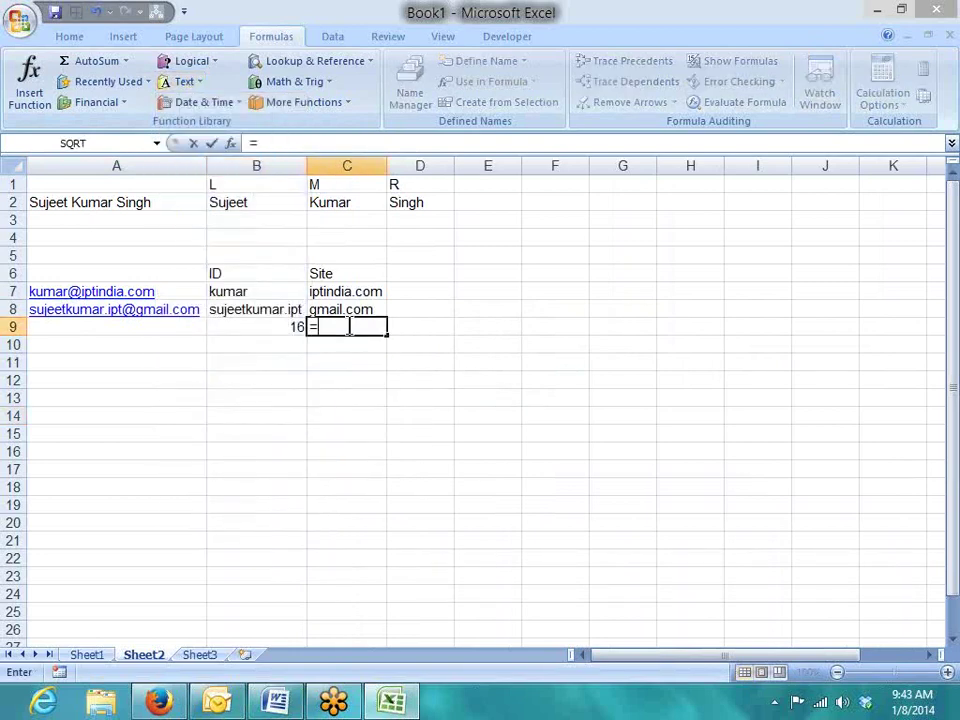
type("lo")
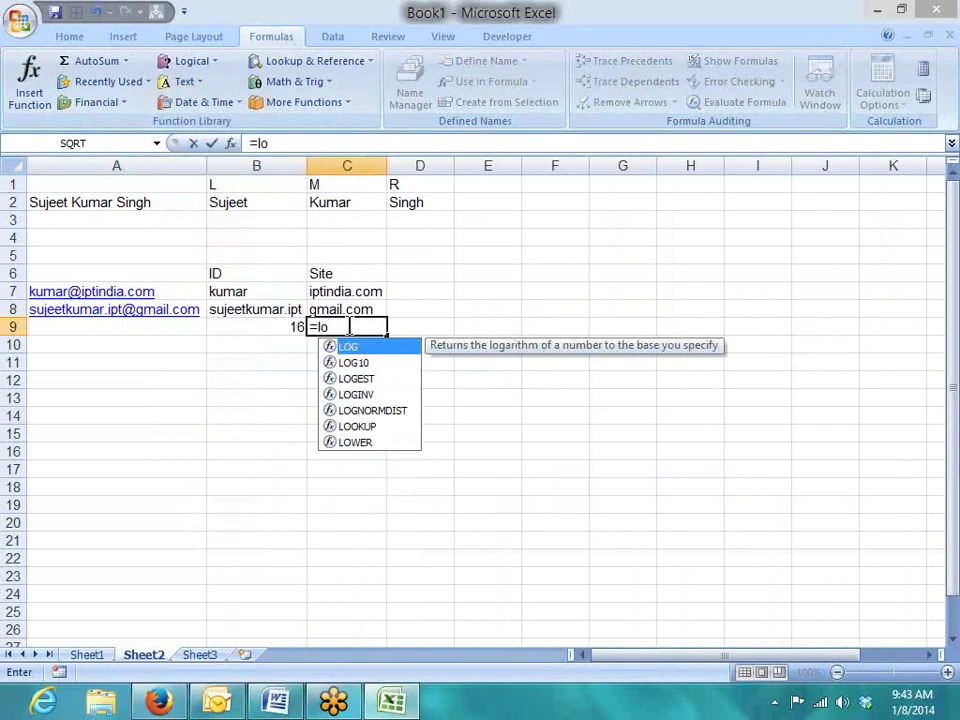
type("w")
key("Tab")
type("c8")
key("Return")
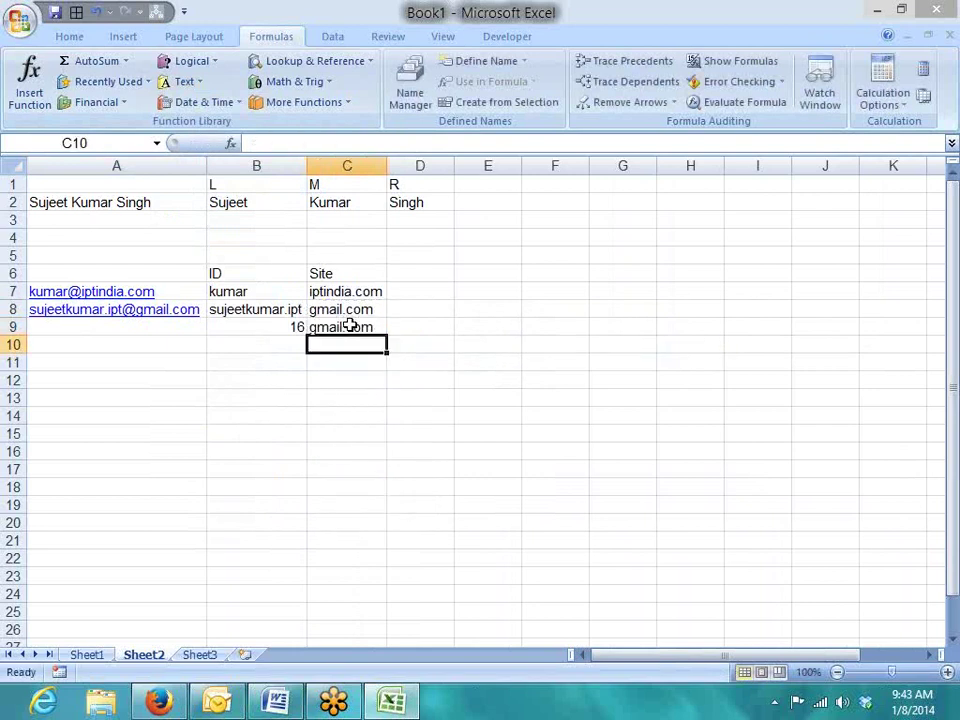
left_click(348, 326)
key("Delete")
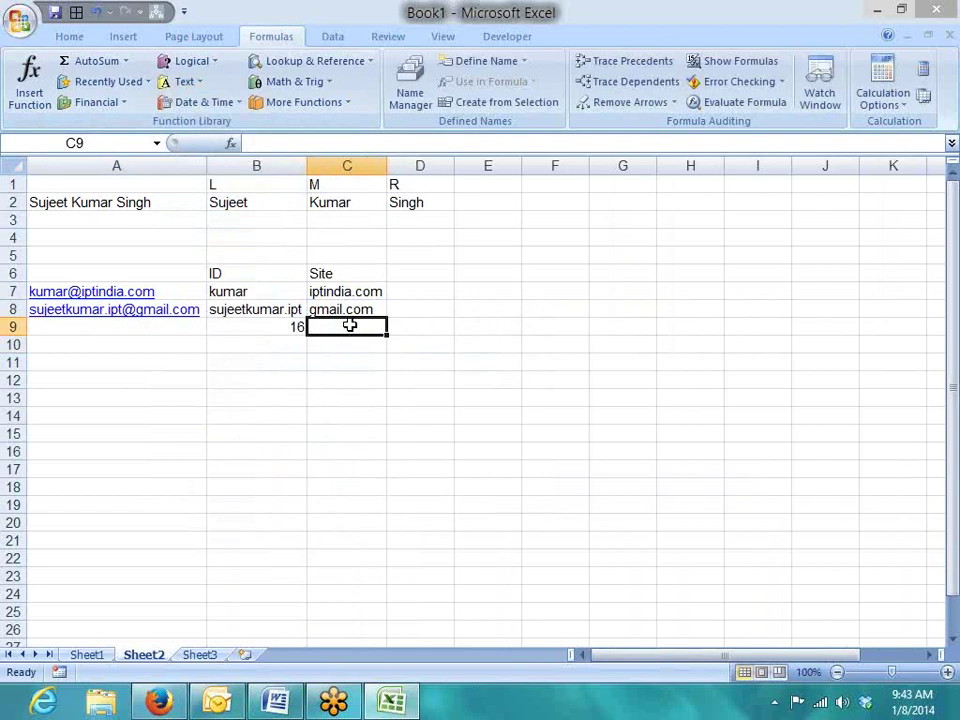
type("=up")
key("Tab")
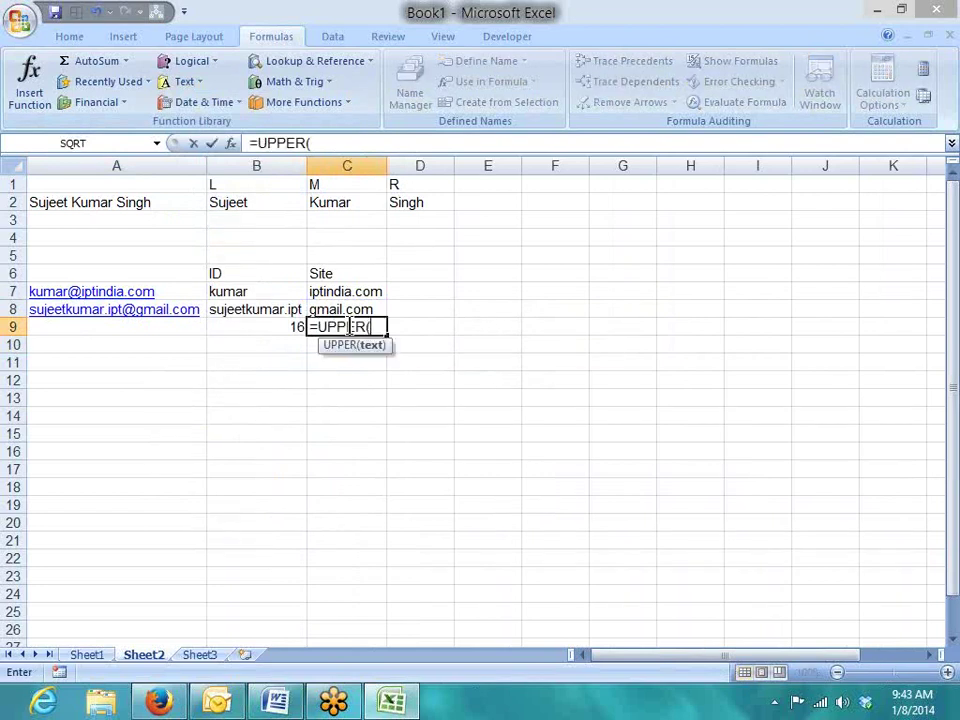
left_click(344, 310)
key("Return")
left_click(352, 326)
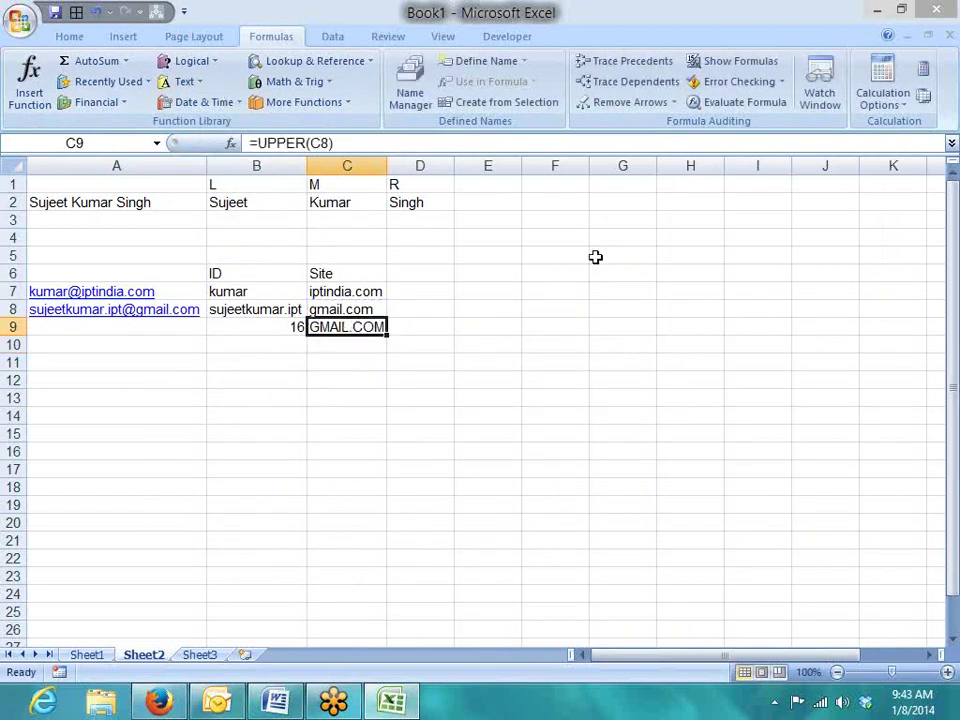
Enter =LOWER(C9) in C10 to show gmail.com
key("Down")
type("=l")
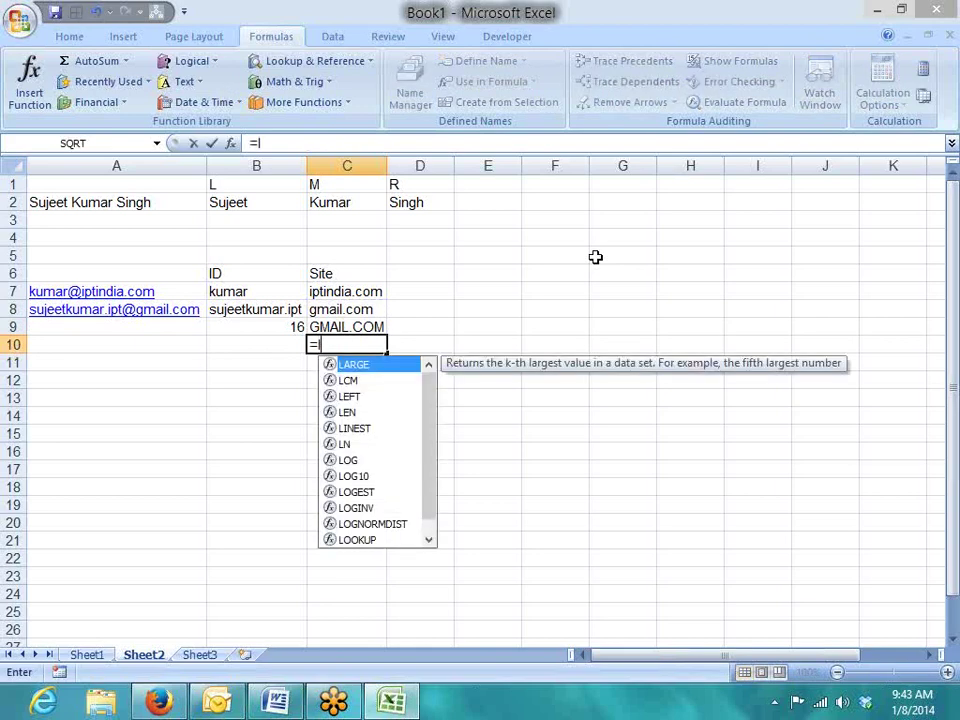
type("o")
key("Down")
key("Down")
key("Down")
key("Down")
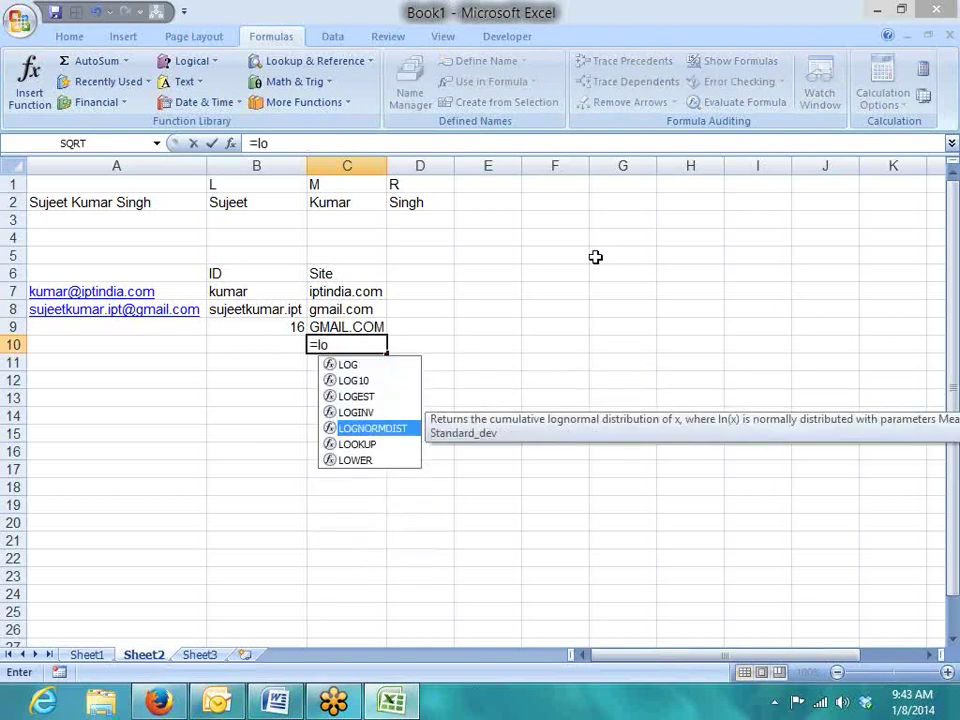
key("Down")
key("Down")
key("Tab")
key("Up")
key("Return")
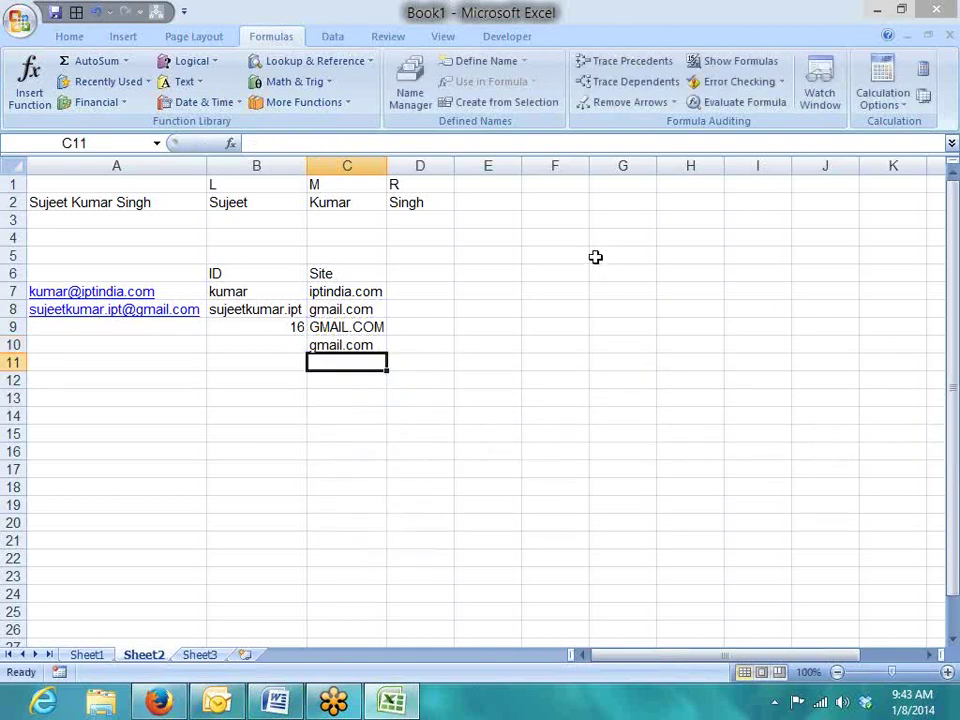
Enter =PROPER(C10) in C11 to show Gmail.Com
type("=")
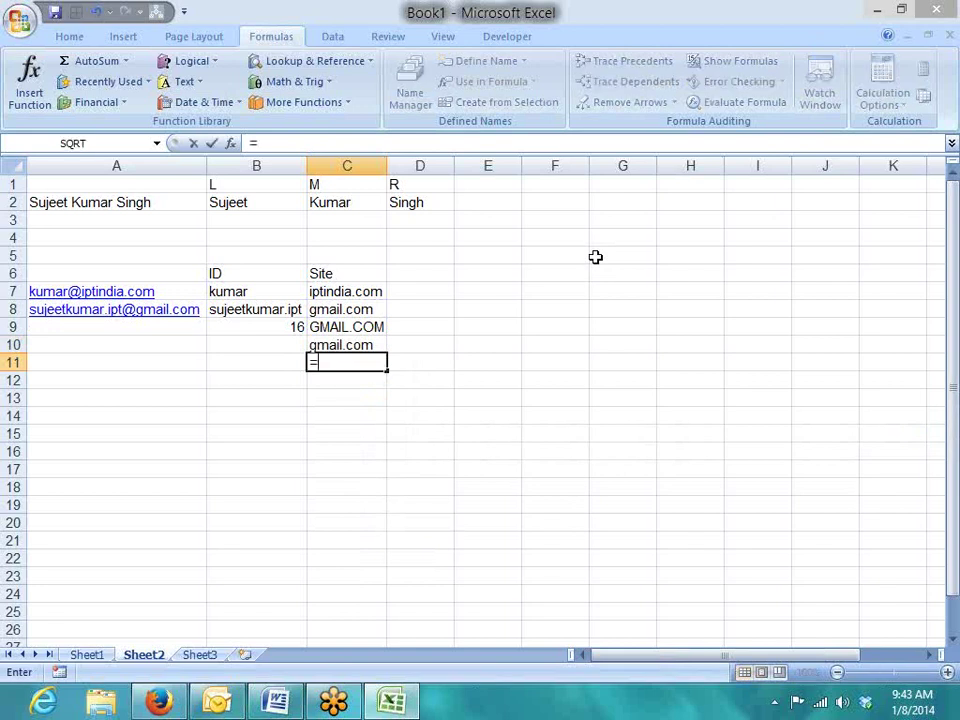
type("pr")
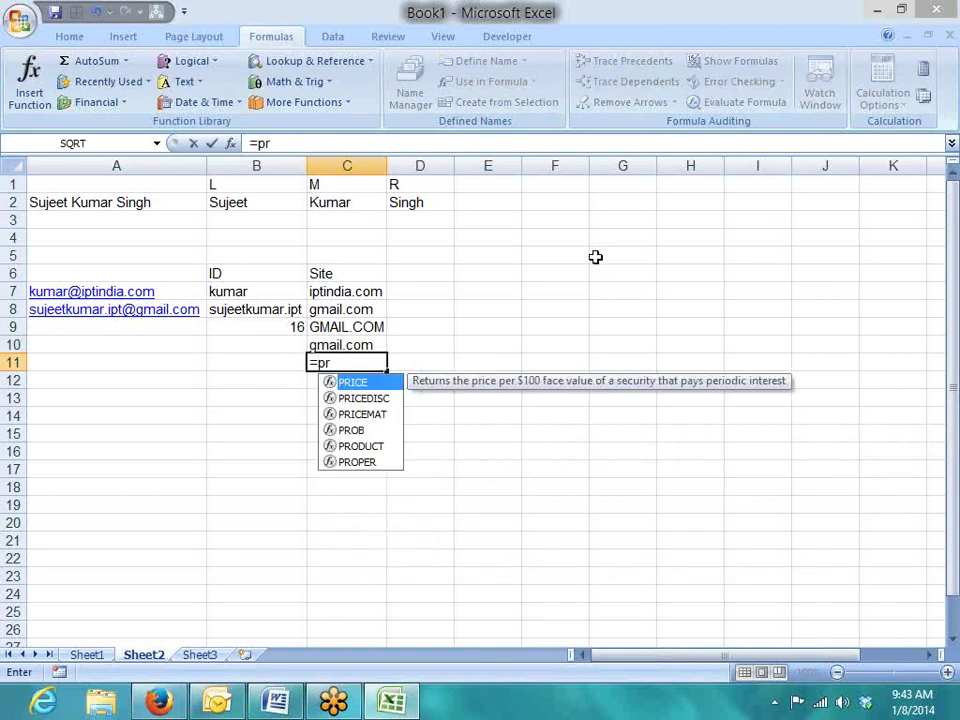
key("Down")
key("Down")
key("Down")
key("Down")
key("Down")
key("Tab")
key("Up")
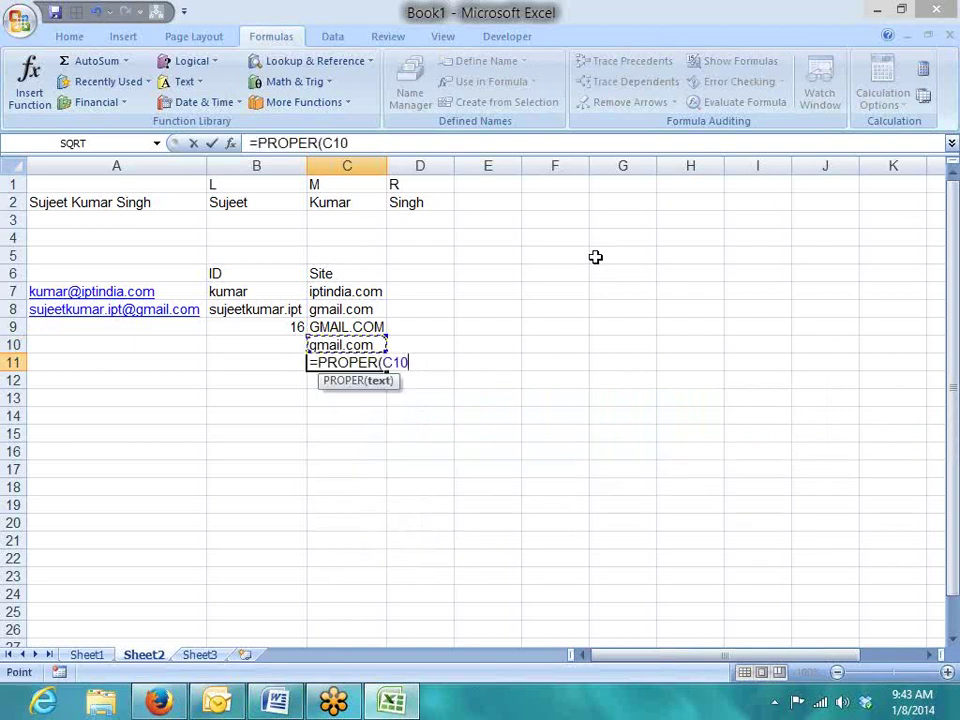
key("Return")
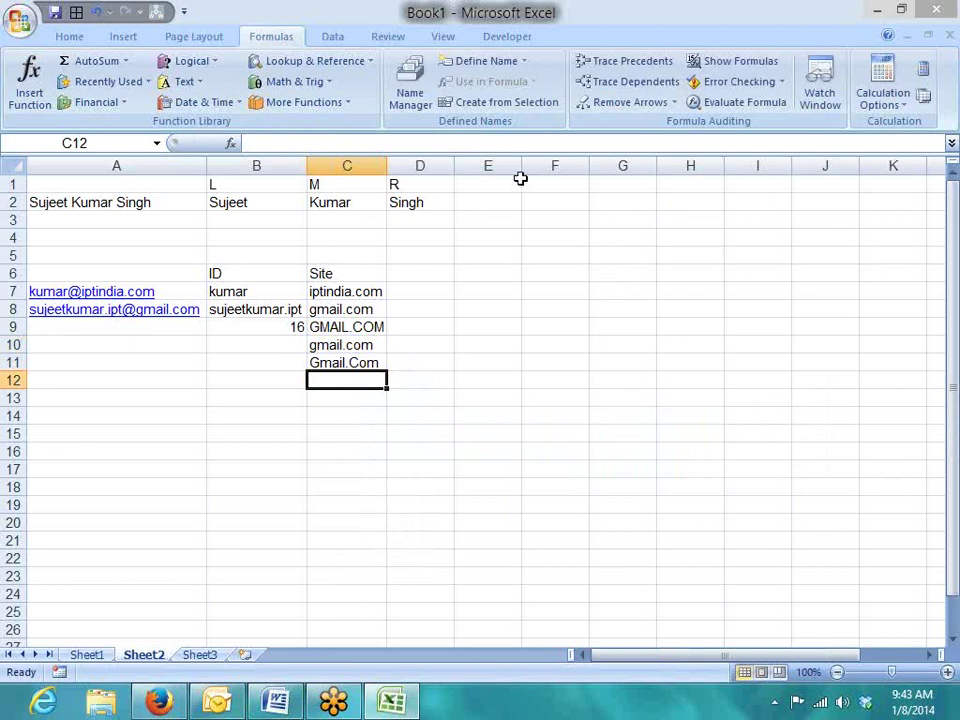
left_click(198, 82)
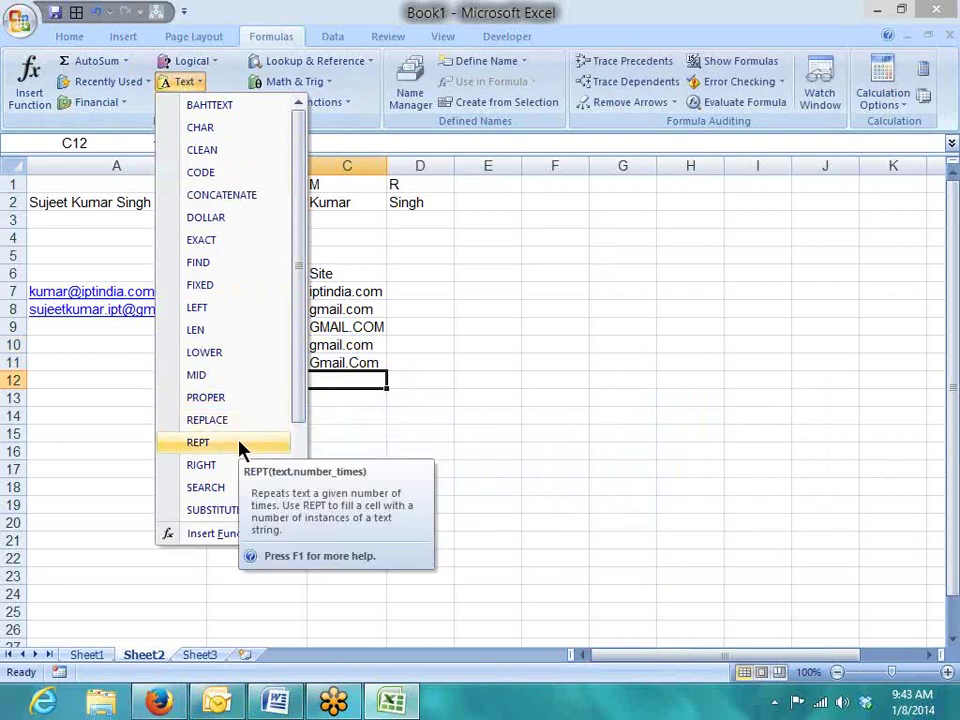
Type the letter A into A16 as sample text
left_click(495, 448)
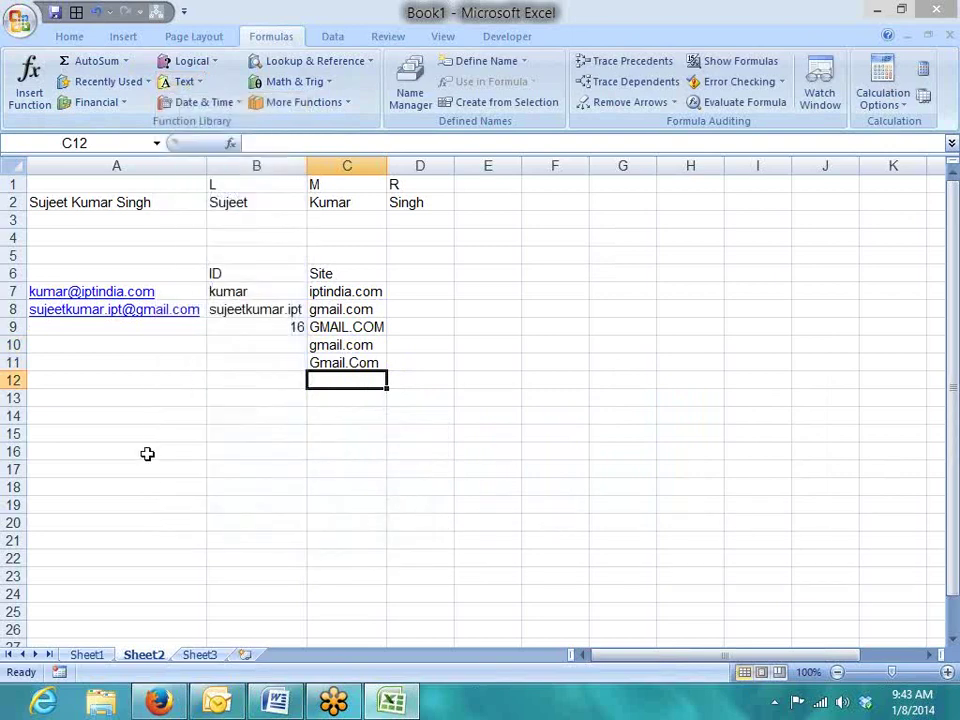
left_click(157, 451)
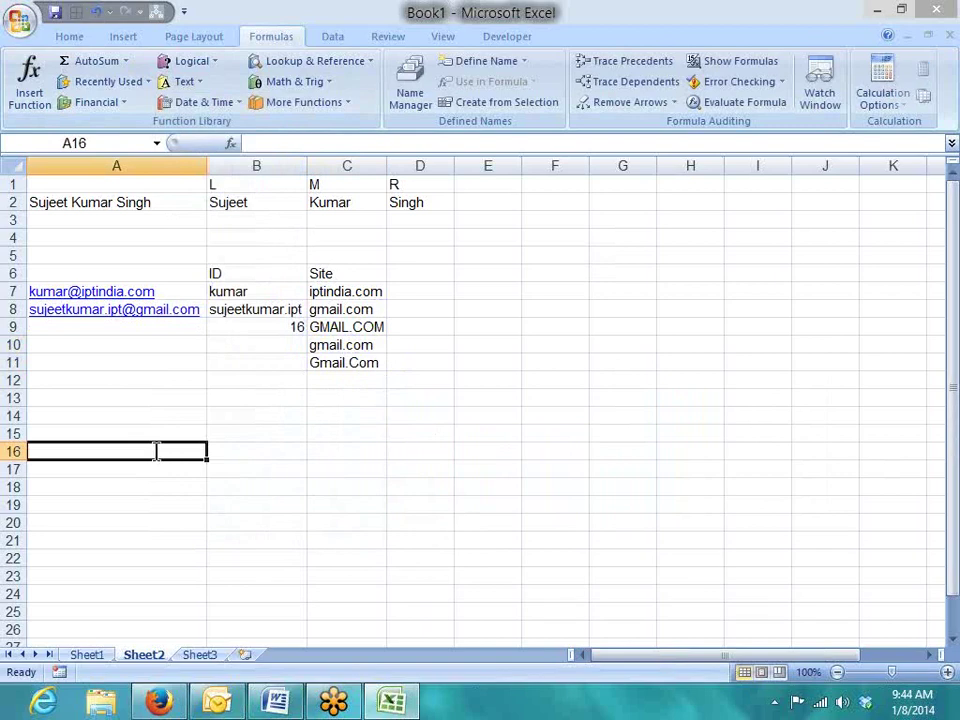
type("A")
key("Tab")
Enter =REPT(A16,5) in B16 to display AAAAA
type("=re")
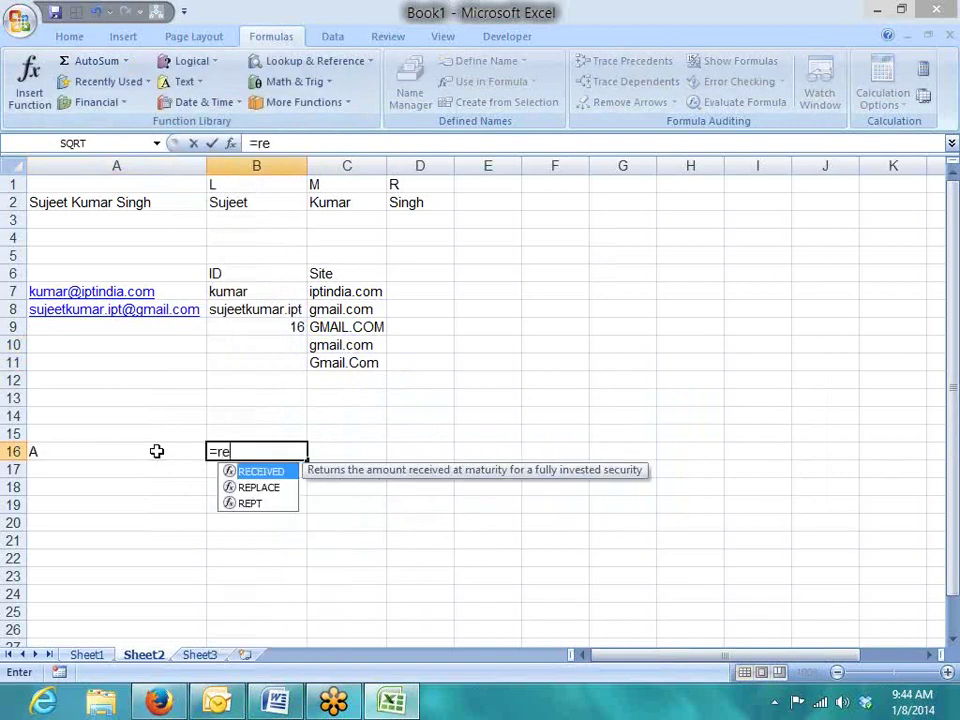
key("Down")
key("Down")
key("Tab")
left_click(156, 451)
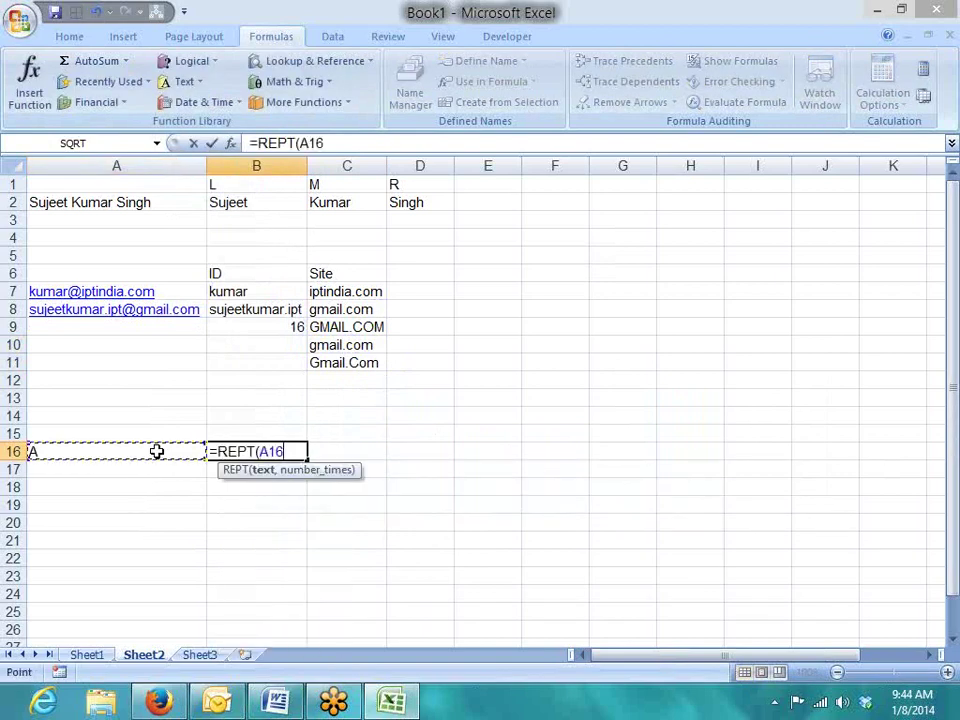
type(",5")
key("Return")
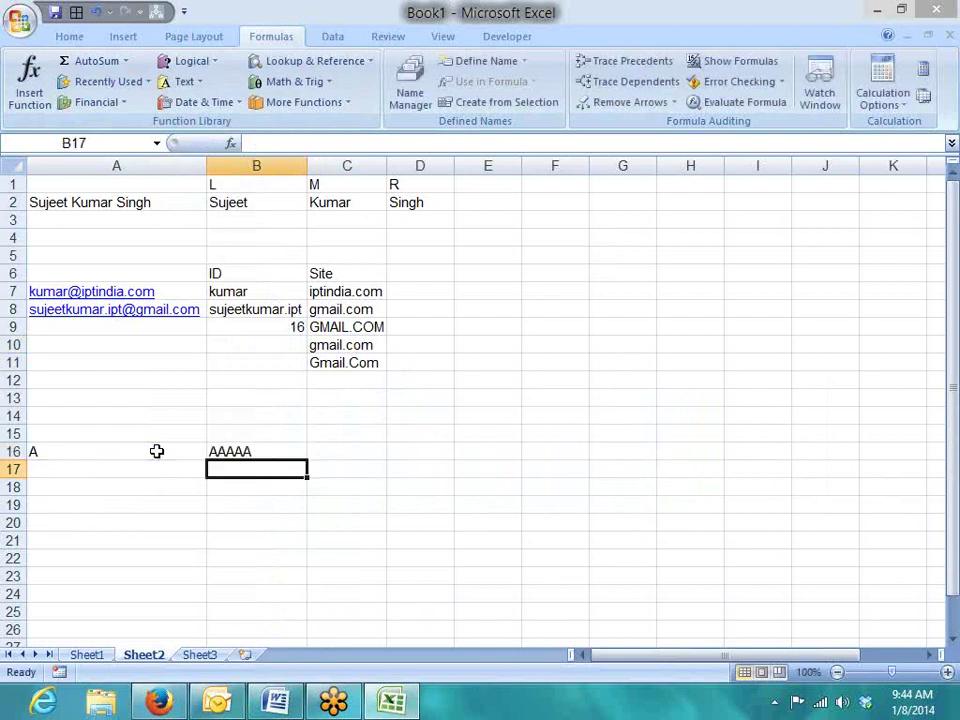
key("Up")
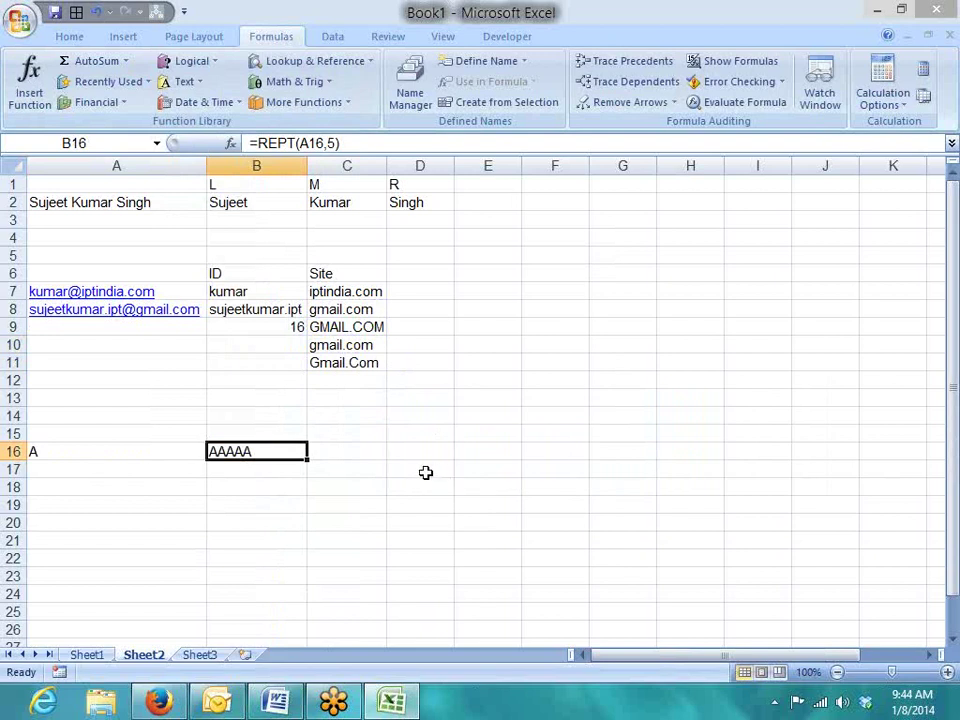
left_click(330, 490)
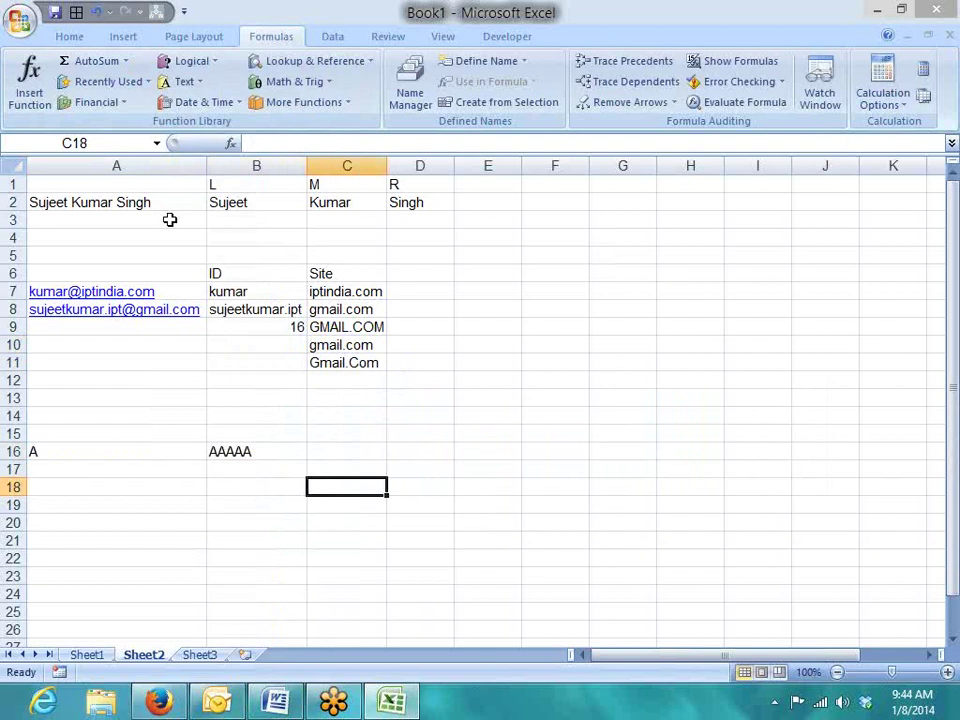
Browse the Formulas > Text function list, then close it
left_click(190, 82)
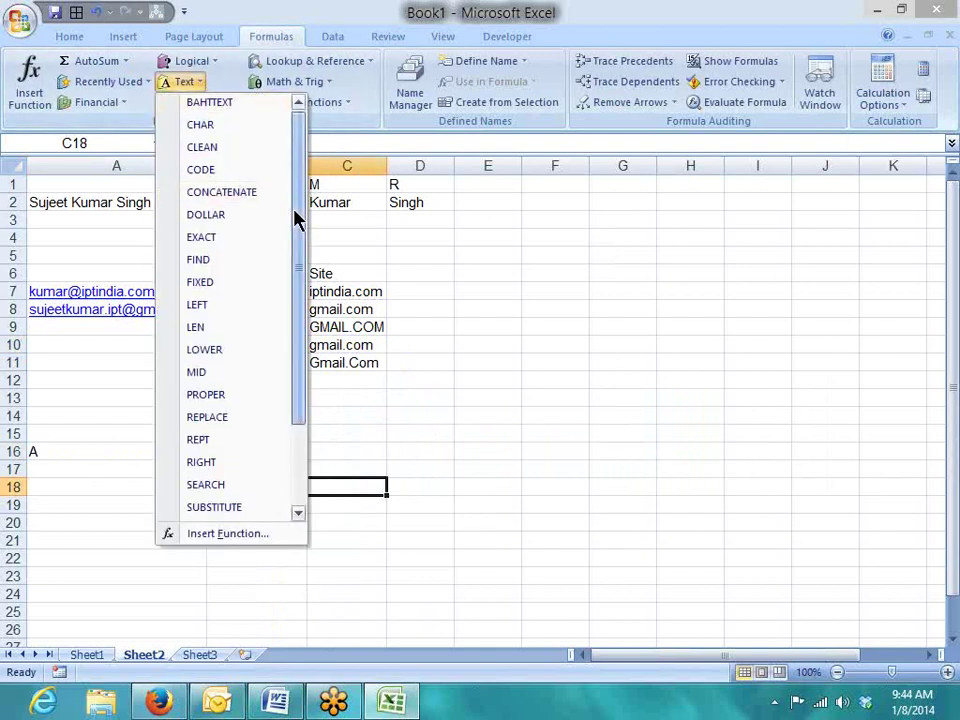
left_click_drag(293, 214, 298, 336)
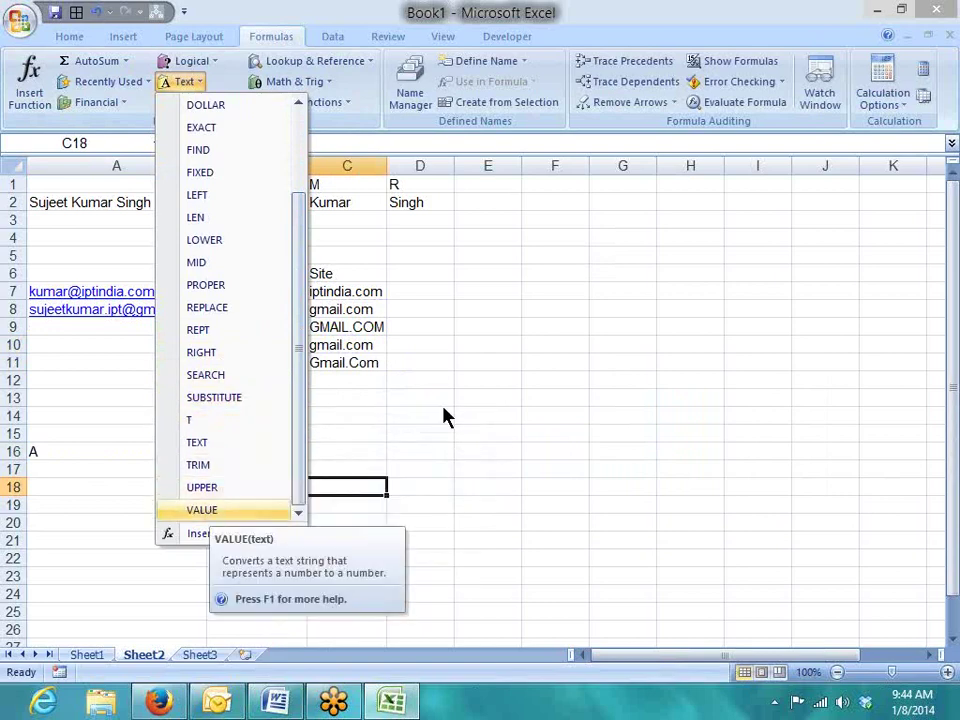
left_click(478, 275)
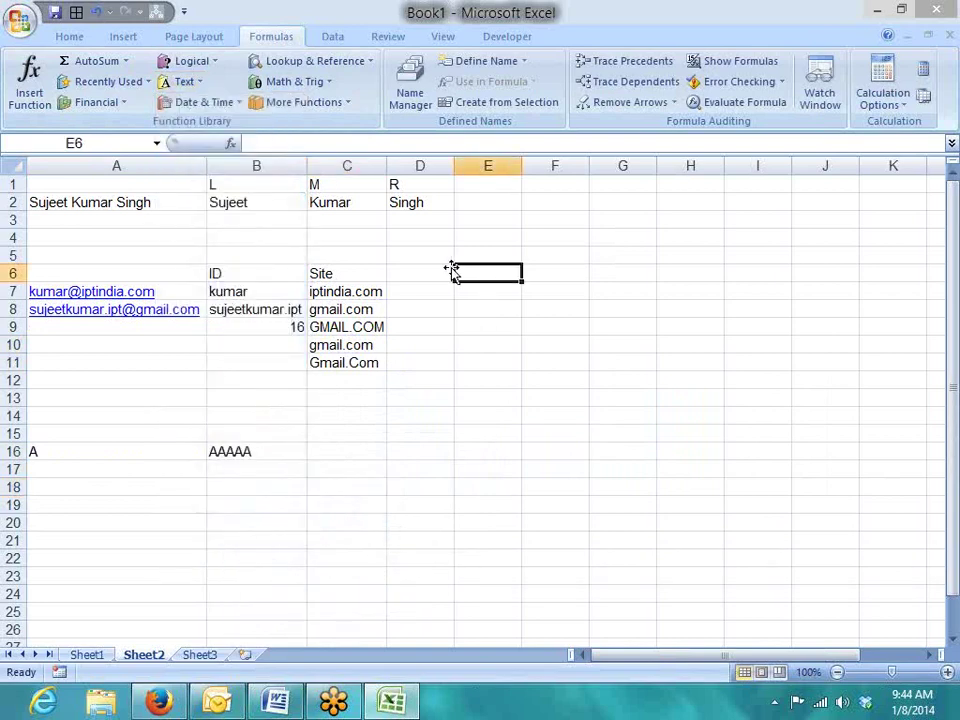
Enter asd, 545, asd4, 5, 5, 5 down E4:E9
key("Up")
key("Up")
type("asd")
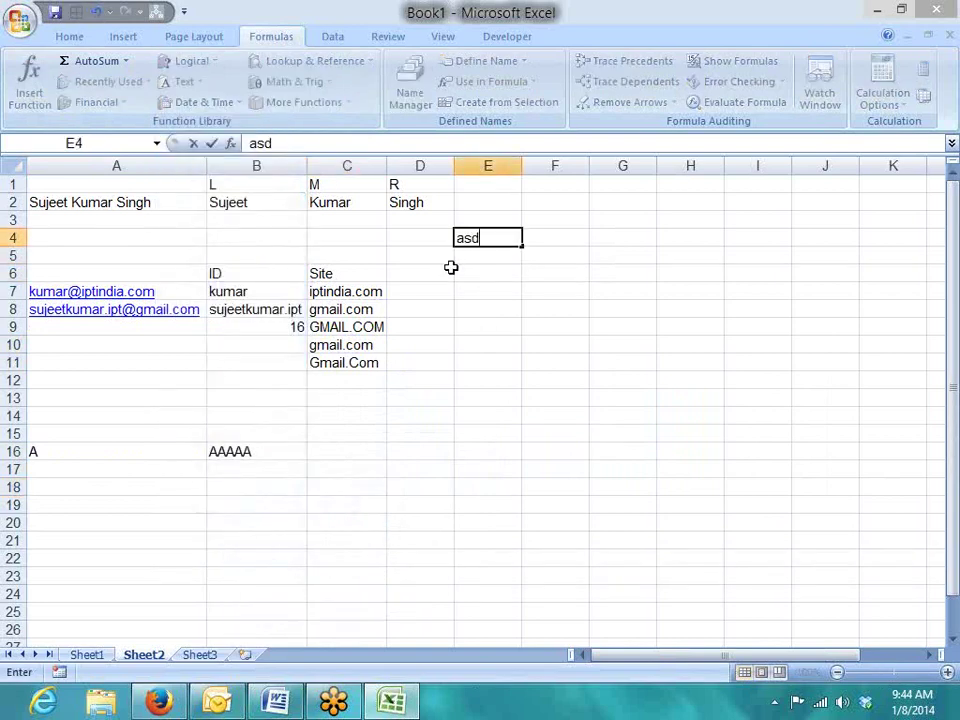
key("Return")
type("545")
key("Return")
type("asd4")
key("Return")
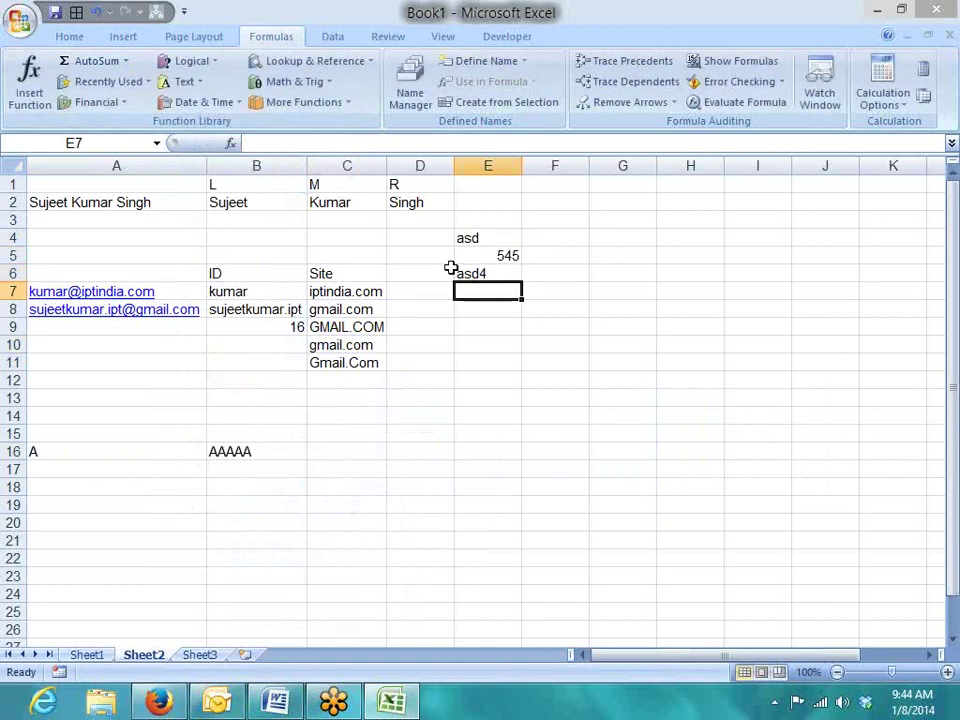
type("5")
key("Return")
type("5")
key("Return")
type("5")
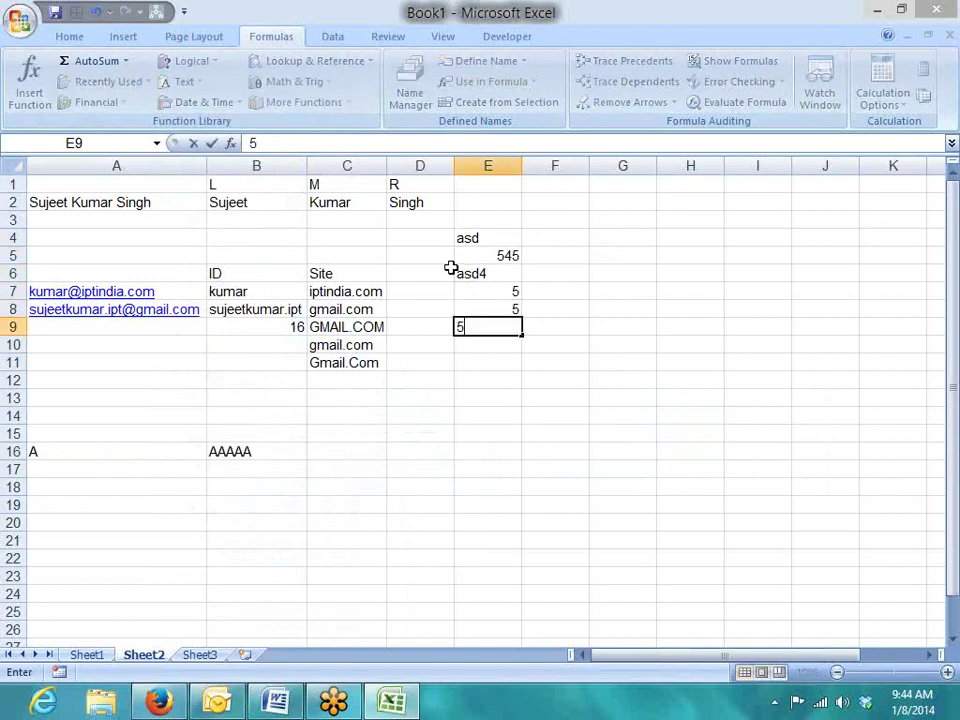
key("Return")
Enter w, wqe, wqe, 52 down E10:E13
type("w")
key("Return")
type("wqe")
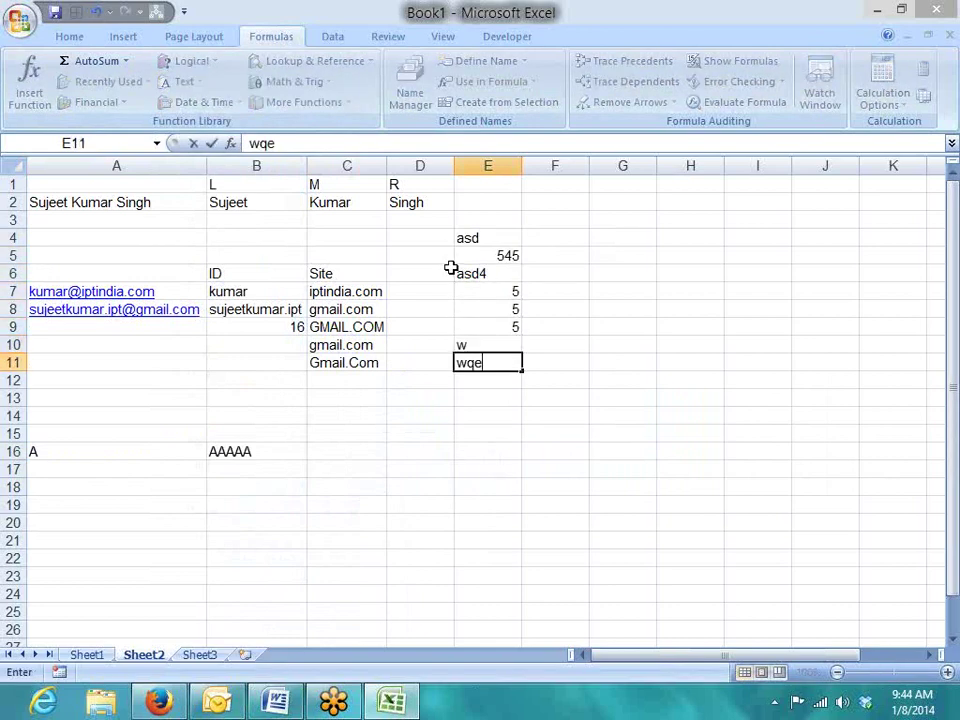
key("Return")
type("wqe")
key("Return")
type("52")
key("Return")
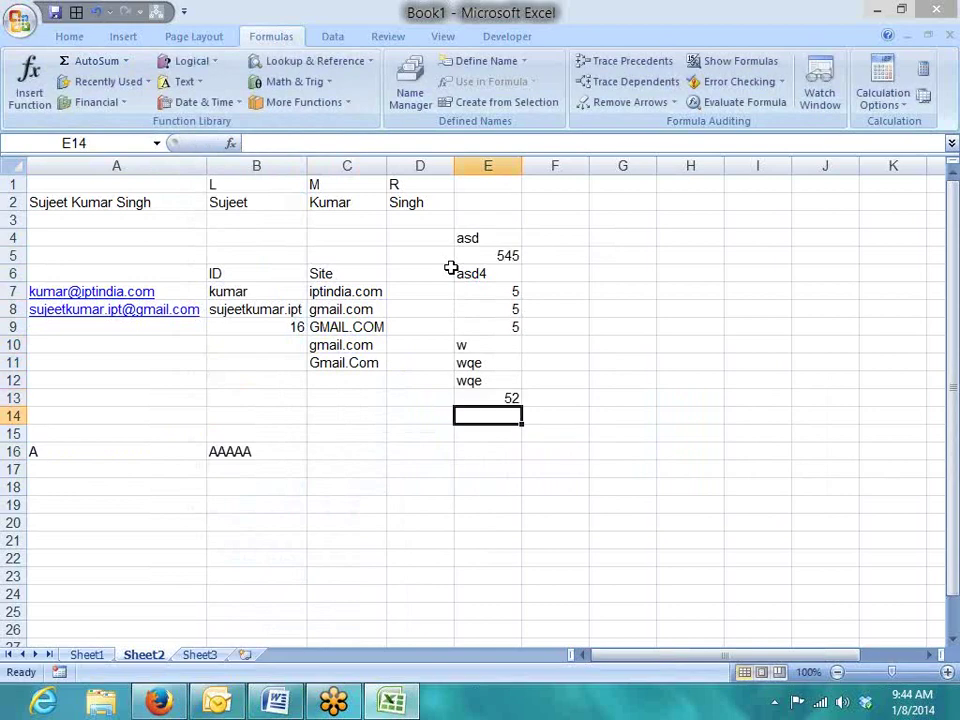
key("ctrl+Up")
key("ctrl+Up")
key("Right")
key("Up")
key("Up")
key("Down")
key("Down")
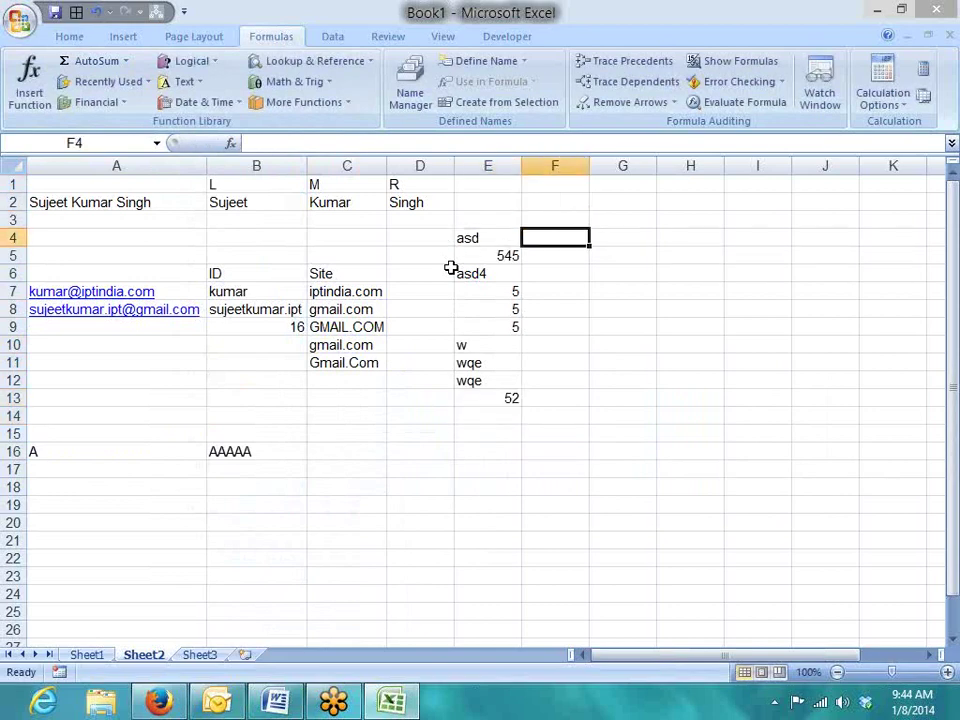
Enter =T(E4) in F4 and fill it down to F13, checking the results
type("=t(E4")
key("Return")
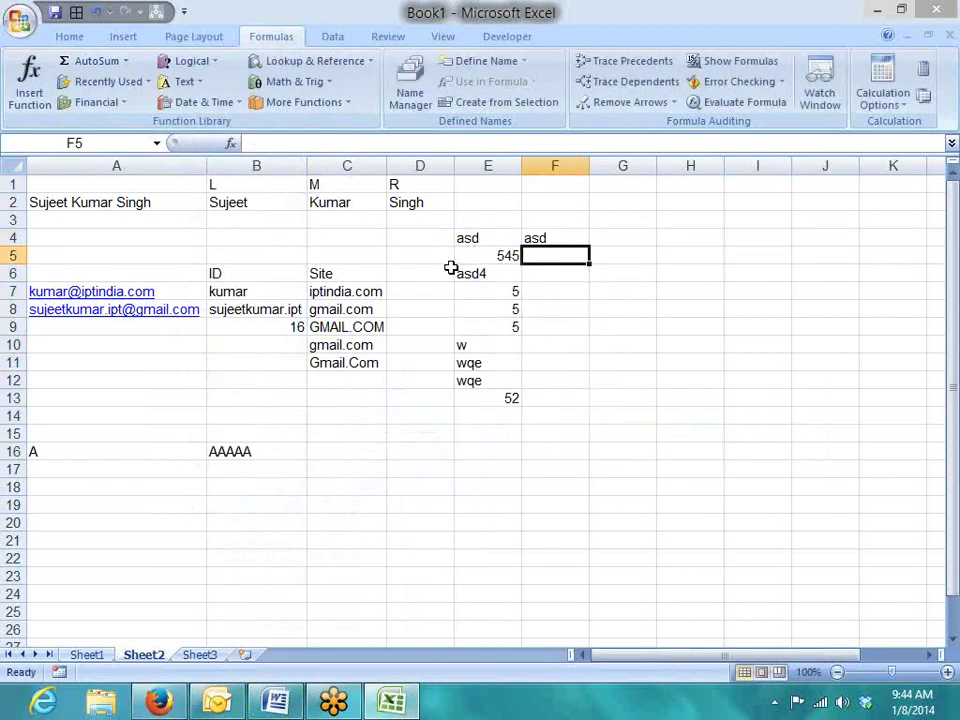
key("Left")
key("ctrl+Down")
key("Right")
key("ctrl+shift+Up")
key("ctrl+d")
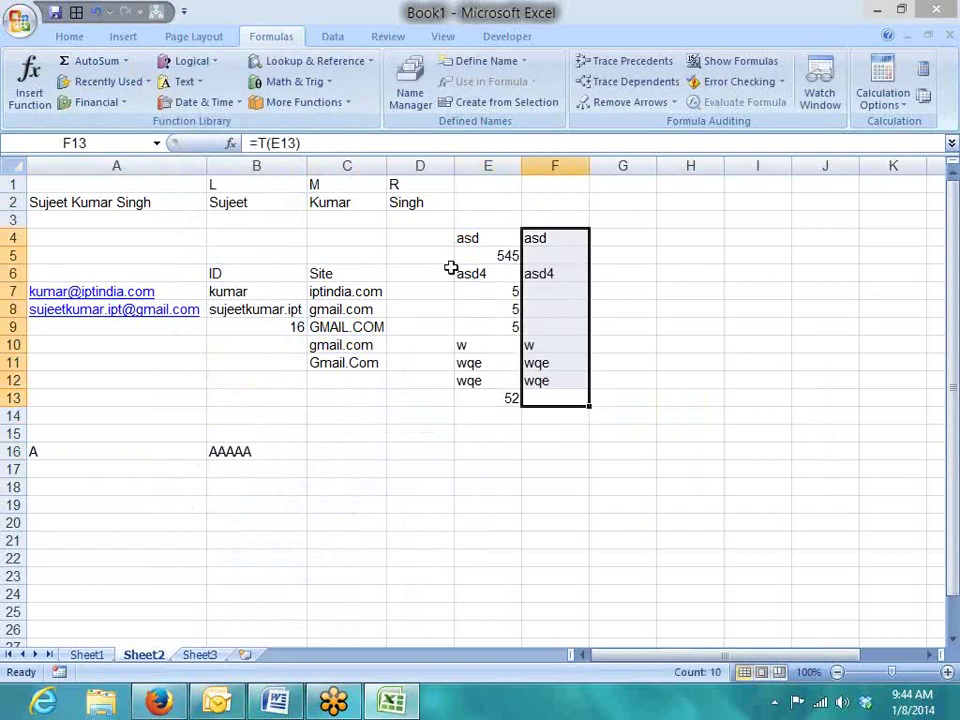
key("Down")
key("Up")
key("Up")
key("Up")
key("Up")
key("Up")
key("Up")
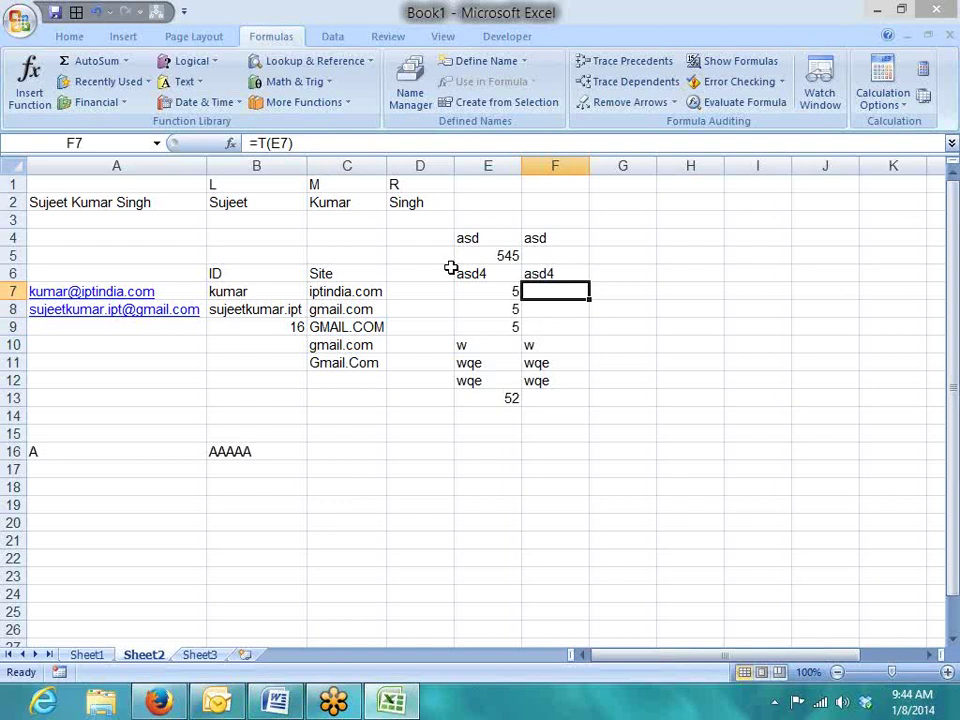
key("Up")
key("Up")
key("Up")
Enter =N(E4) in G4 and fill it down to G13
key("Right")
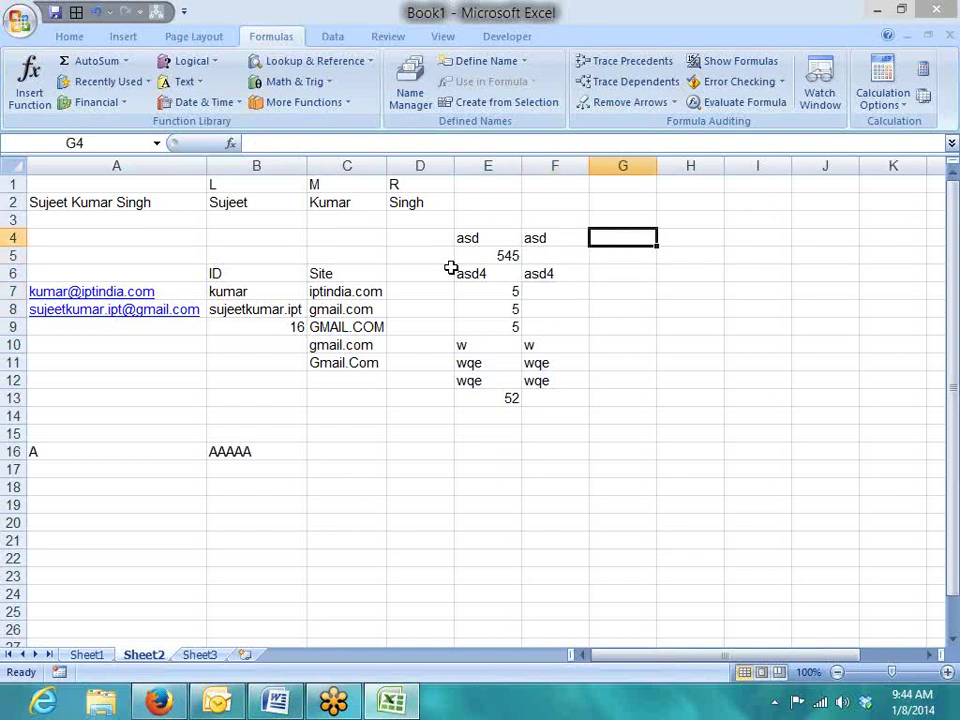
type("=n(")
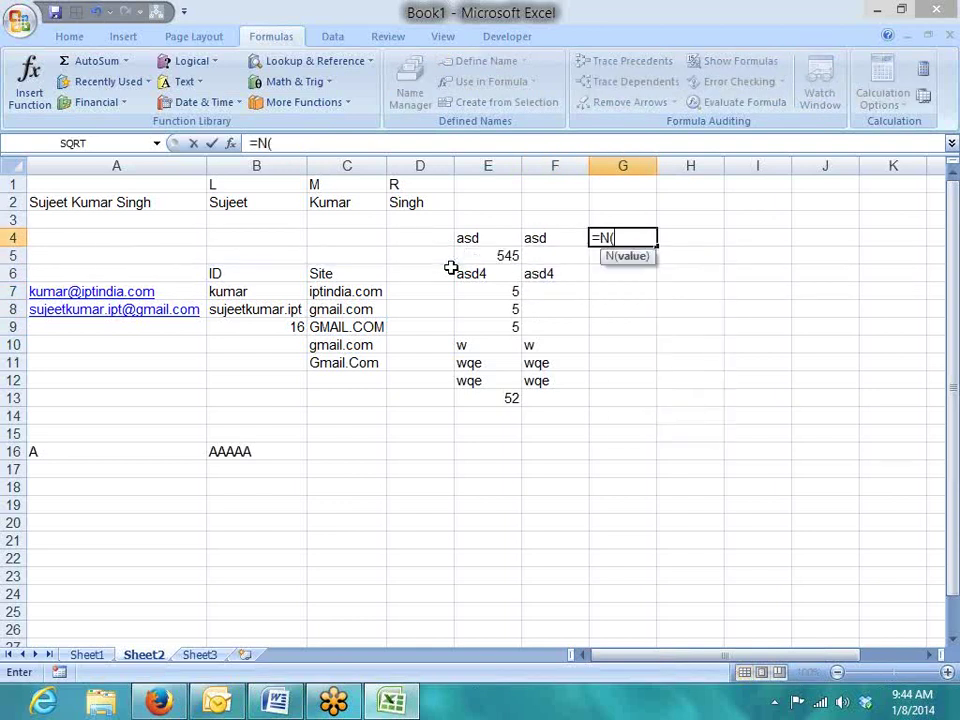
key("Left")
key("Left")
key("Return")
key("Left")
key("Left")
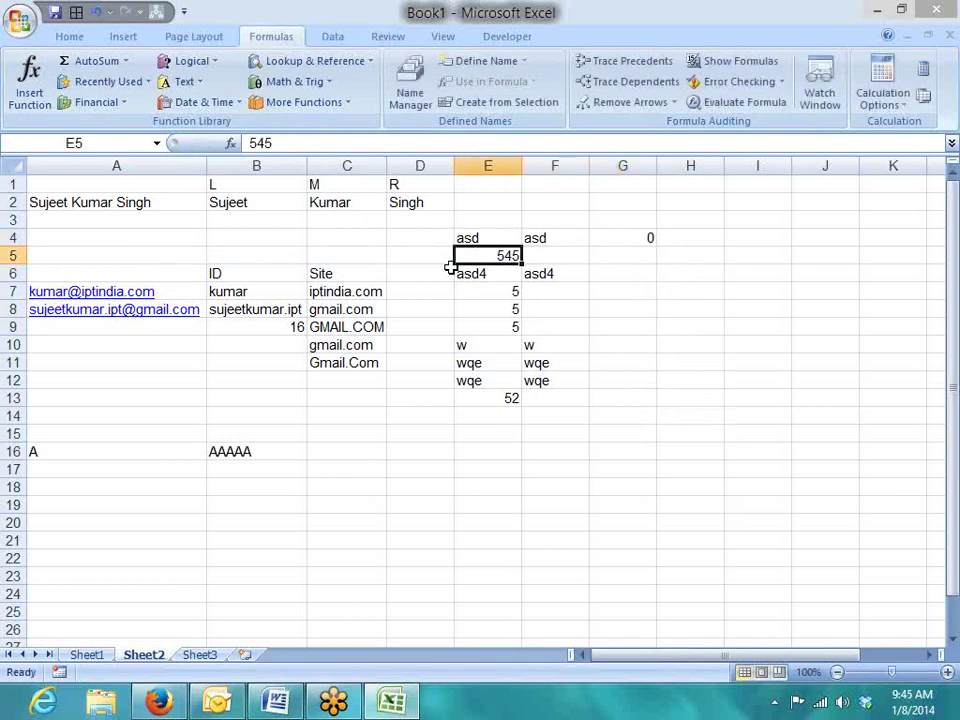
key("Right")
key("ctrl+Down")
key("Right")
key("ctrl+shift+Up")
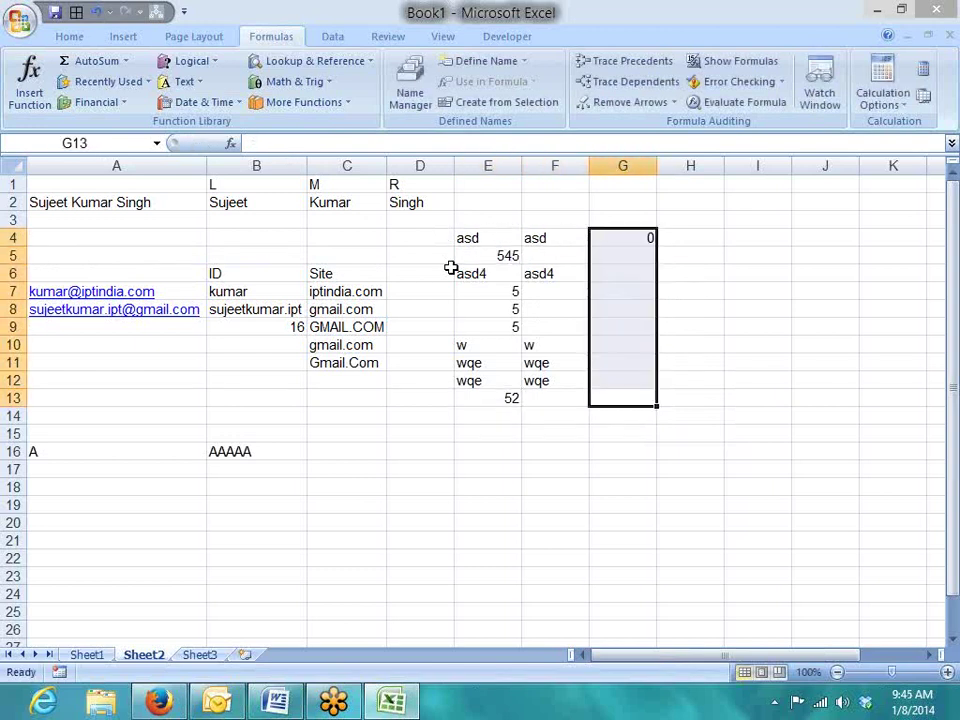
key("ctrl+d")
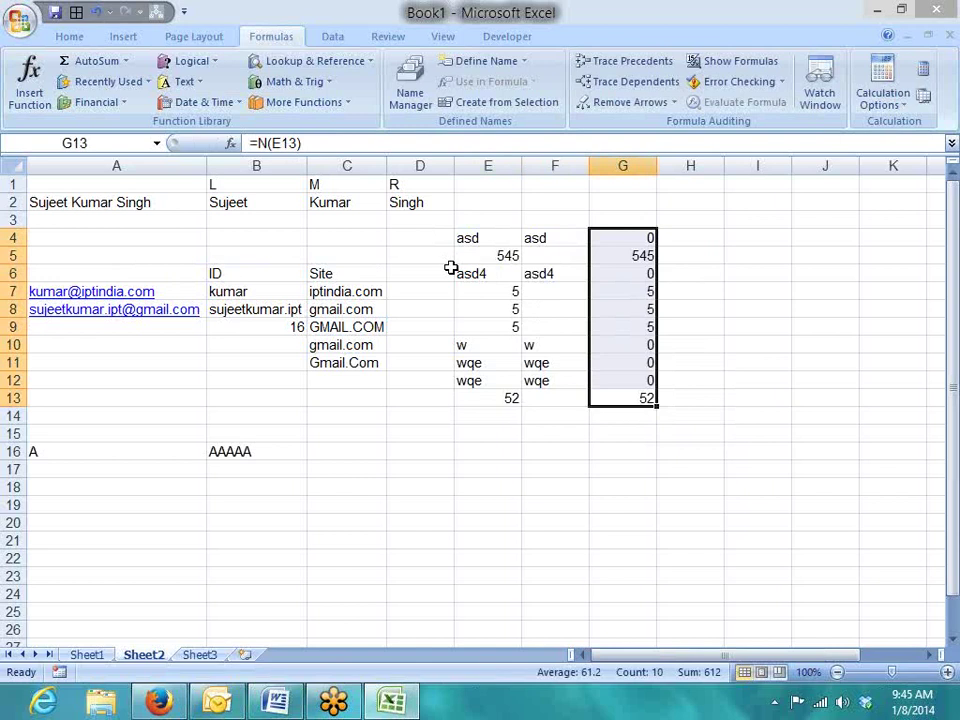
key("Down")
key("Down")
key("Down")
key("Down")
key("Down")
key("Down")
key("Down")
key("Left")
key("Left")
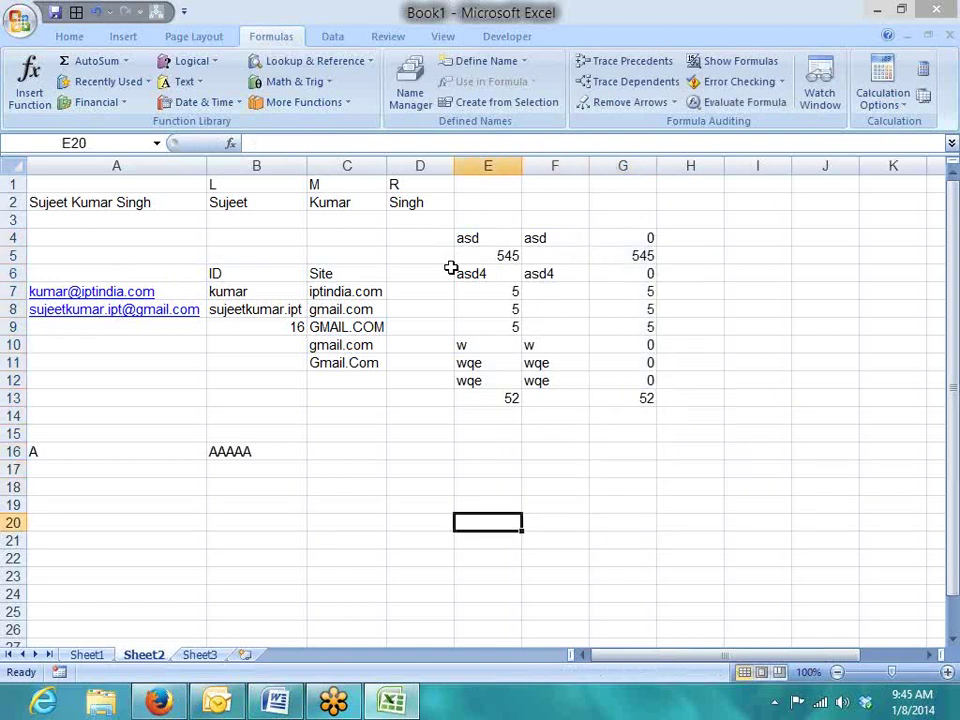
key("Left")
key("Left")
Type '13415 into C19 as text and choose Ignore Error on its warning
key("Up")
type("'")
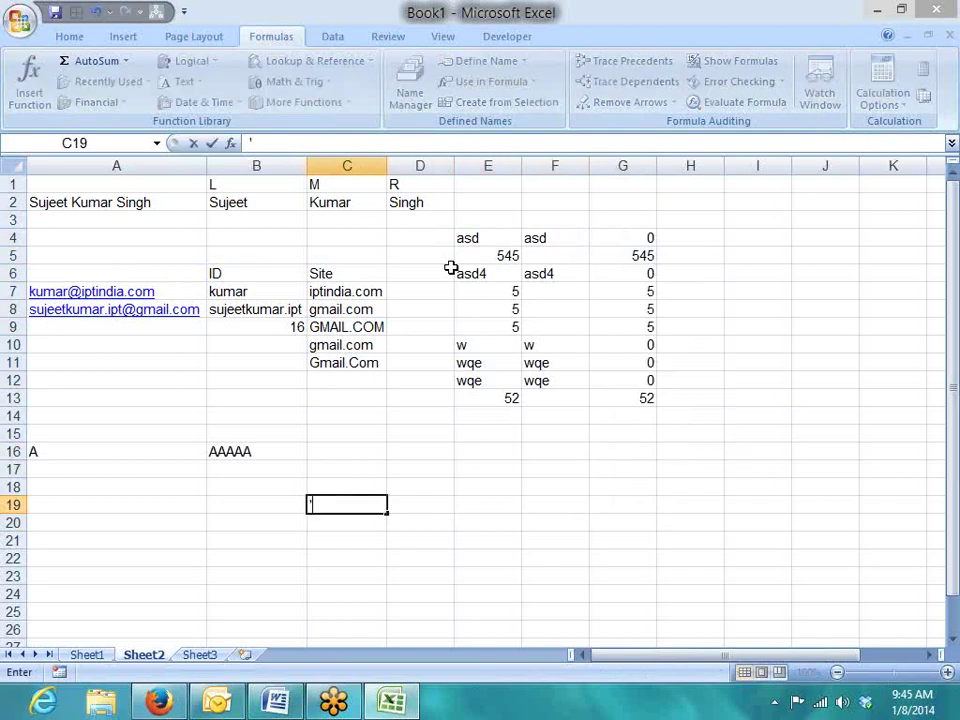
type("13415")
key("Return")
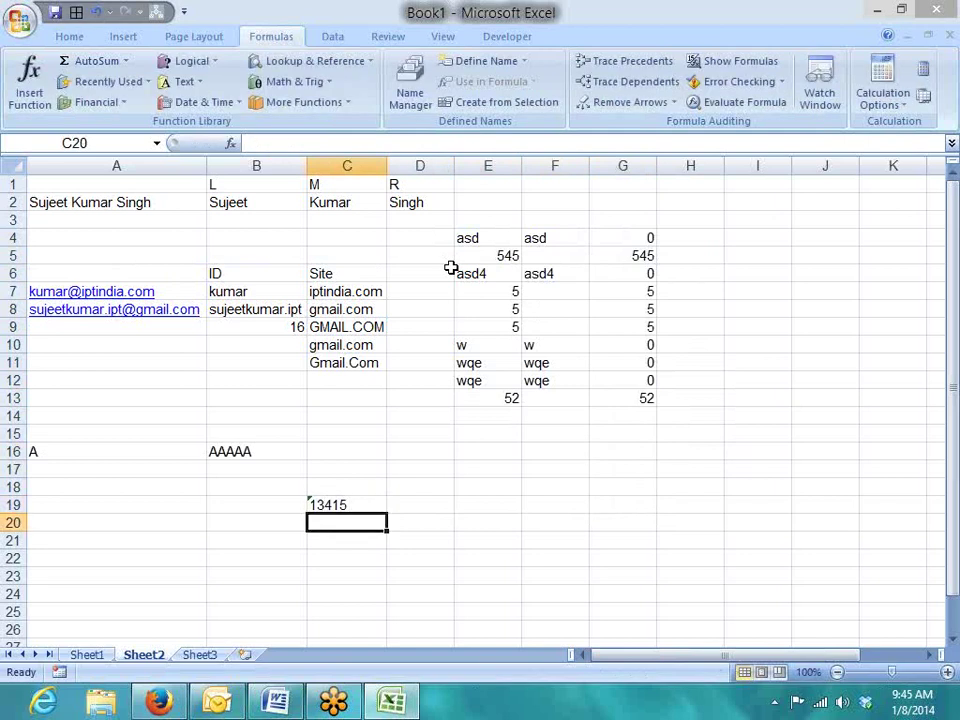
key("Up")
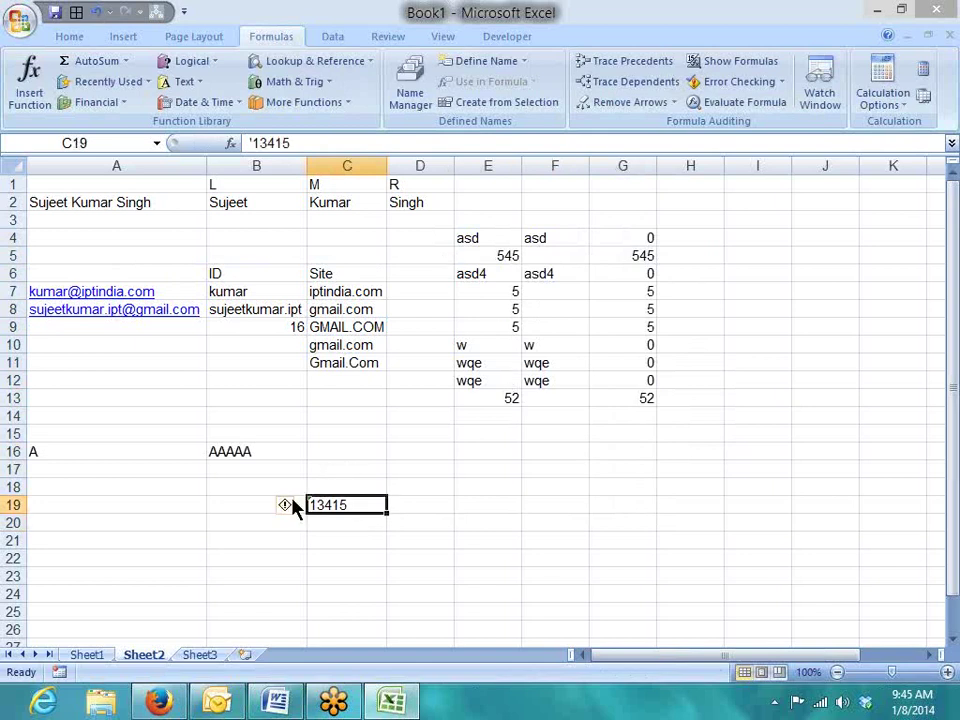
key("alt+shift+F10")
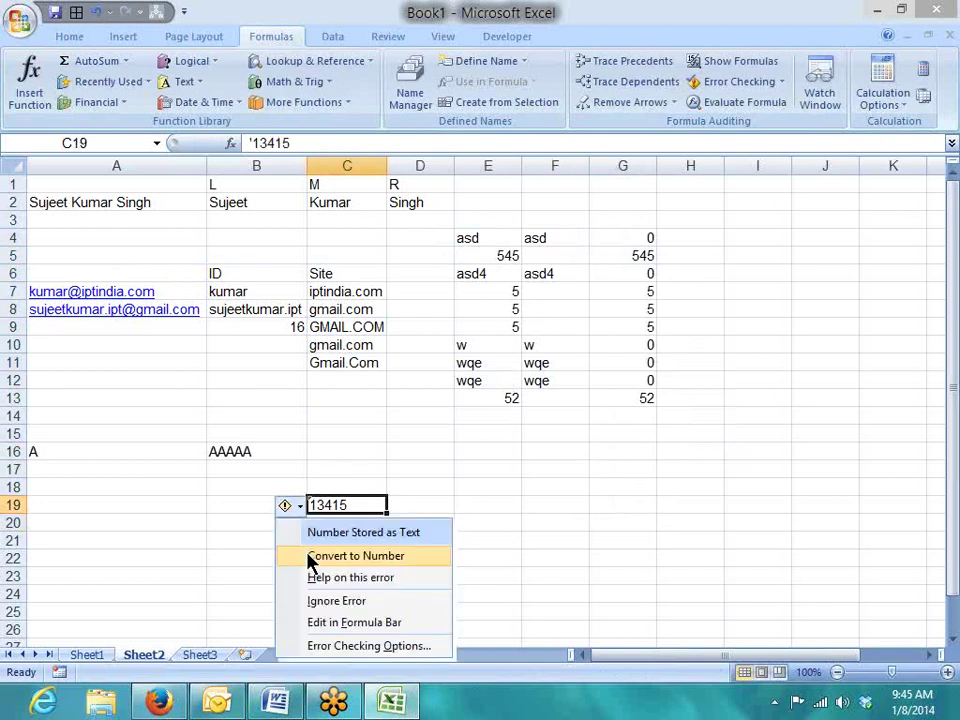
left_click(315, 600)
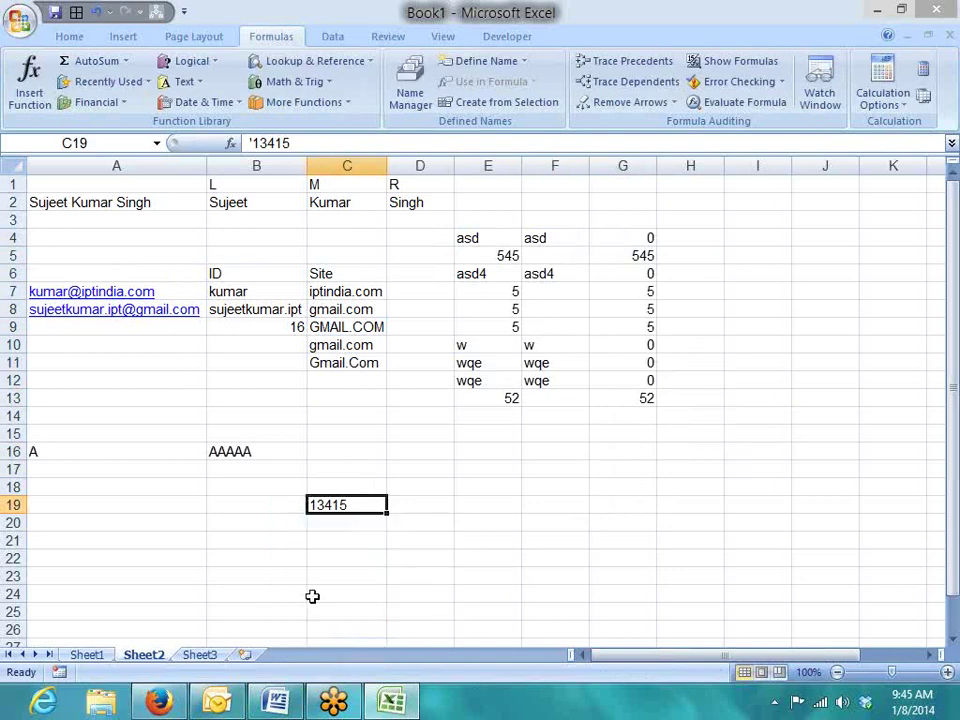
key("Down")
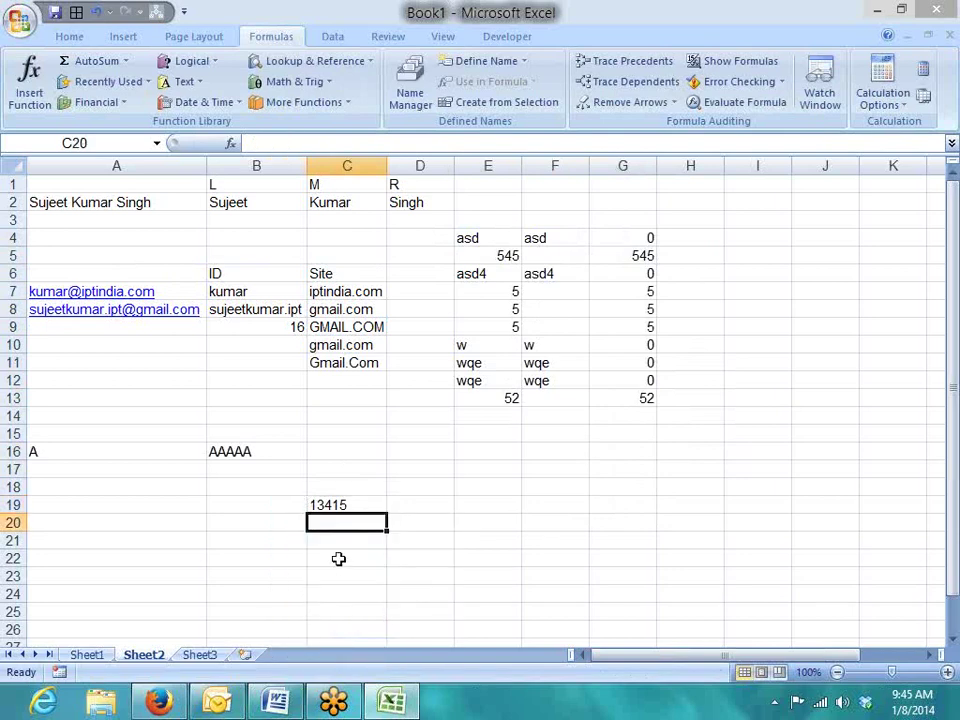
key("Up")
key("Right")
Enter =VALUE(C19) in D19 to convert text 13415 to a number
type("=")
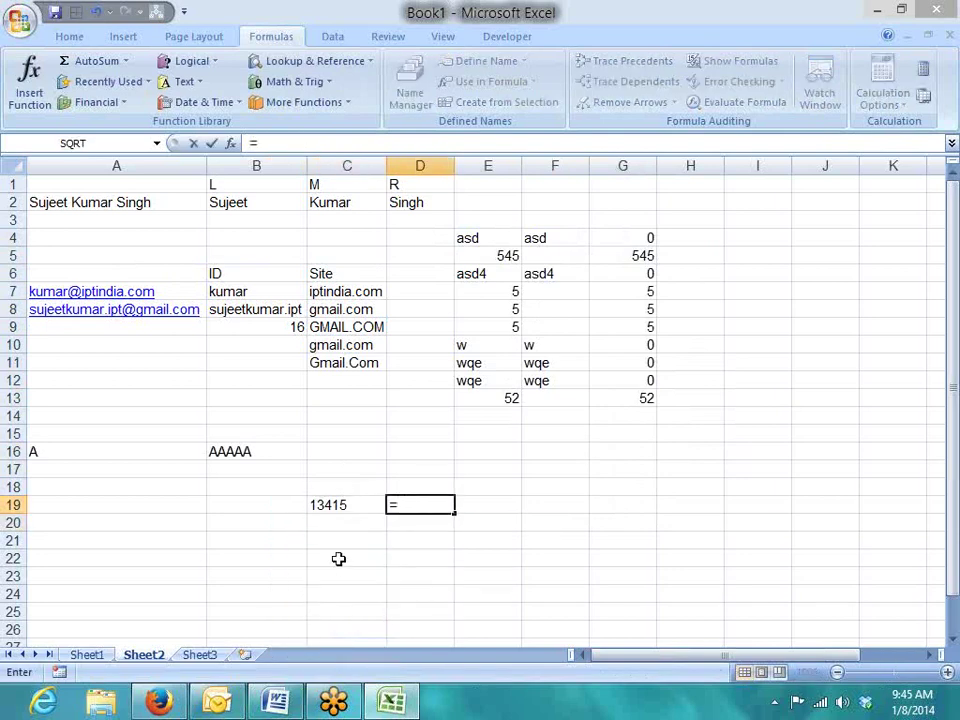
type("v")
key("Tab")
key("Left")
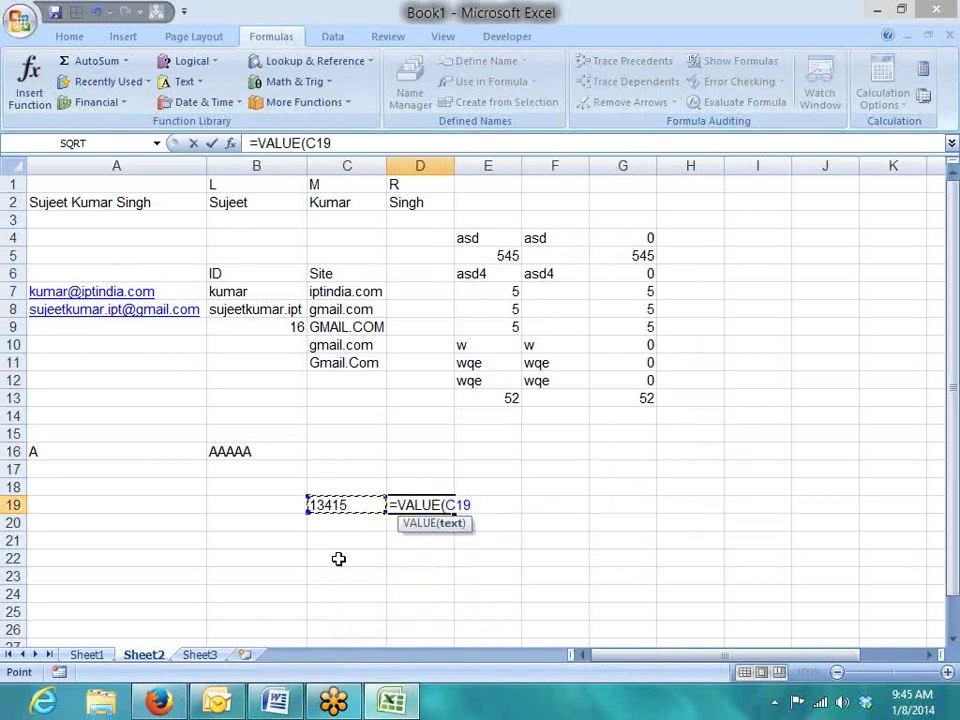
key("ctrl+Return")
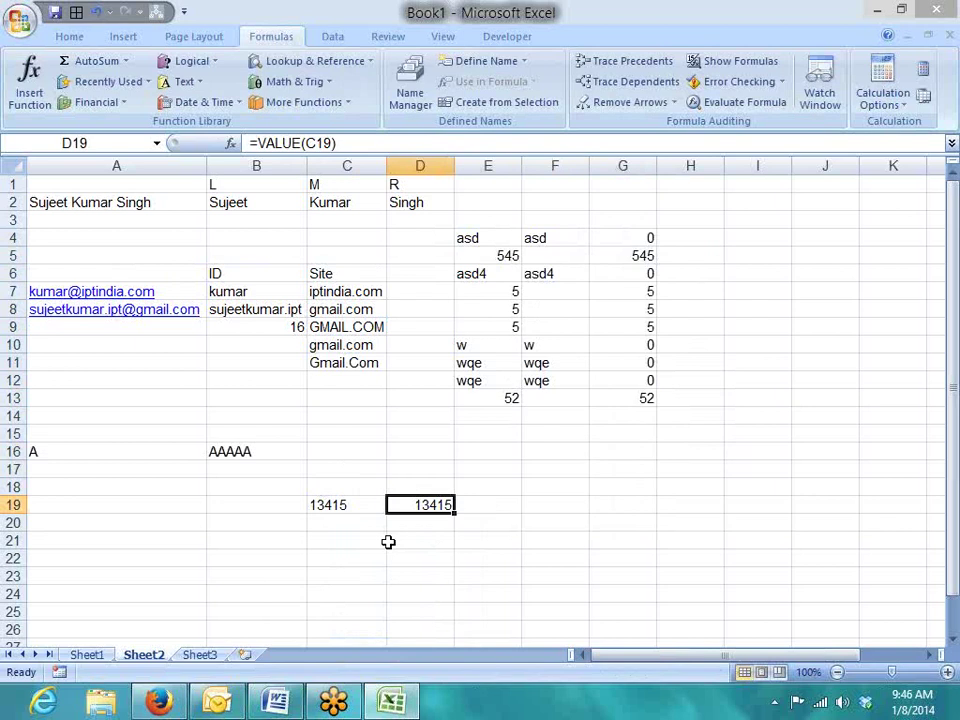
key("Up")
key("Up")
key("Up")
key("Left")
key("Left")
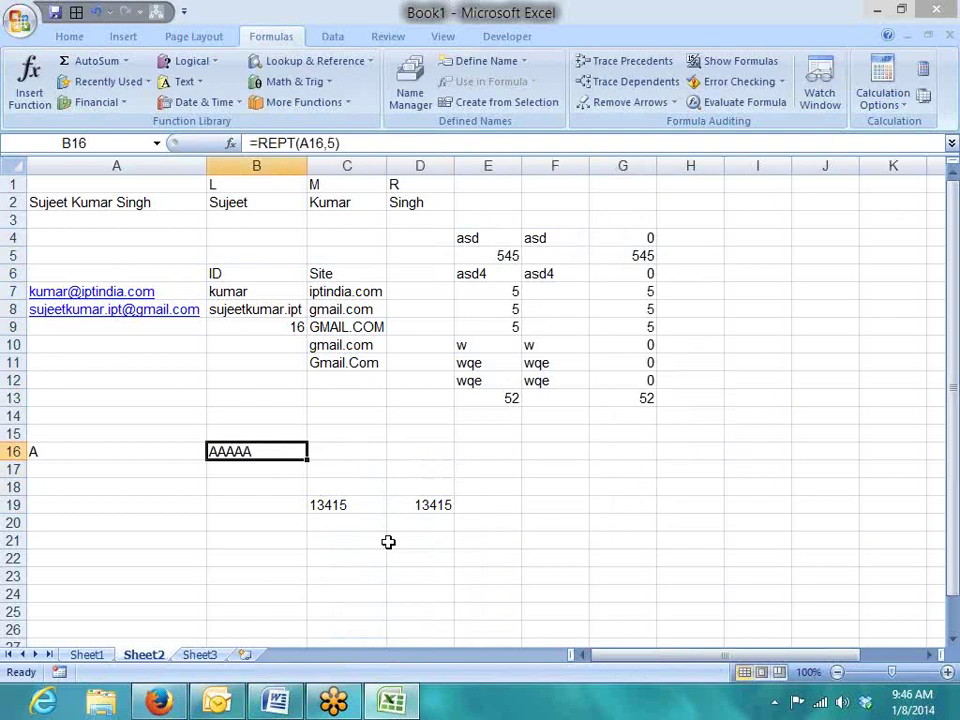